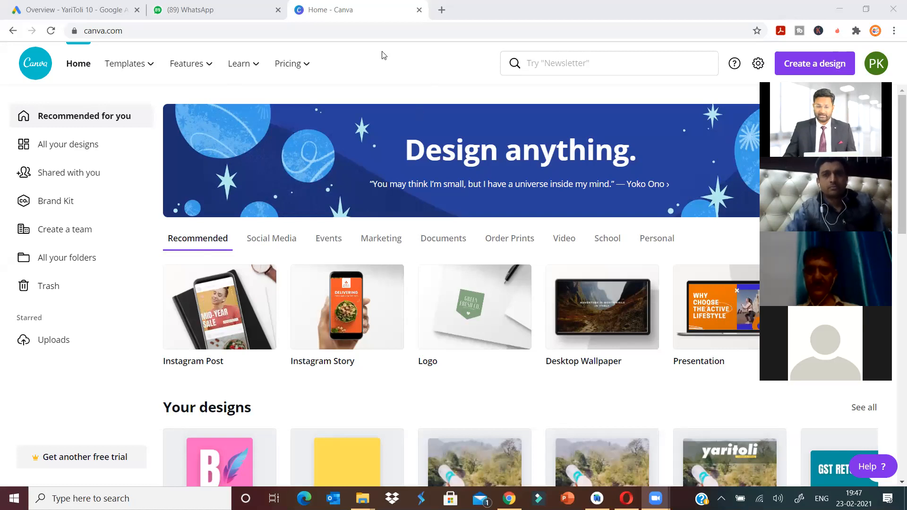
left_click(904, 498)
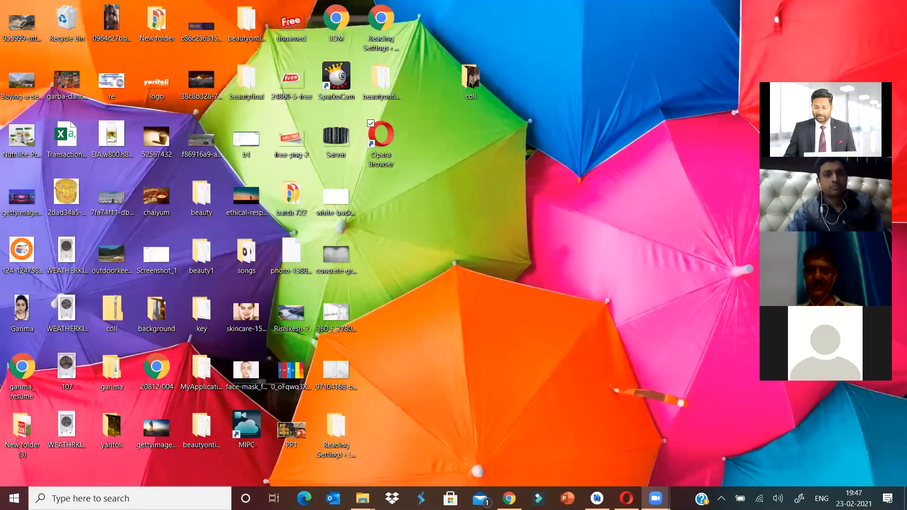
left_click(518, 495)
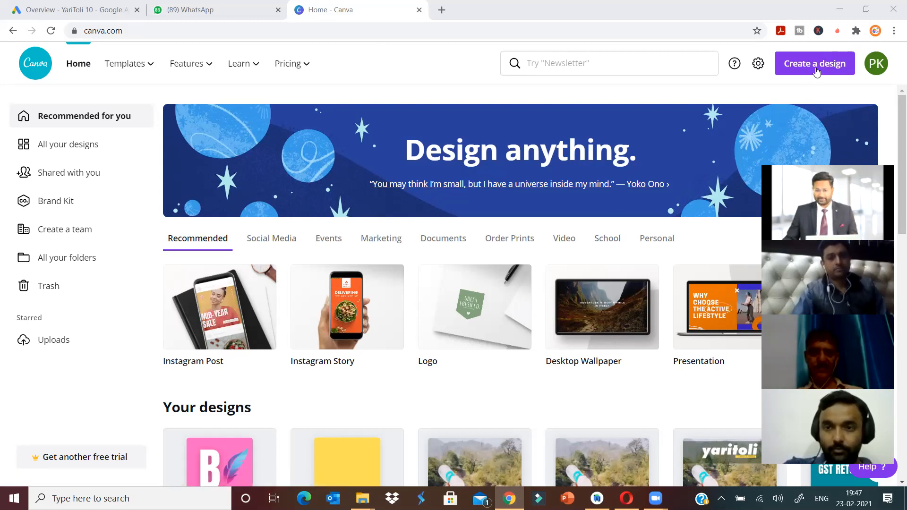
Step: Create a new Facebook Event Cover design of 1920 × 1080 px, finding the format by searching for "facebook"
left_click(807, 57)
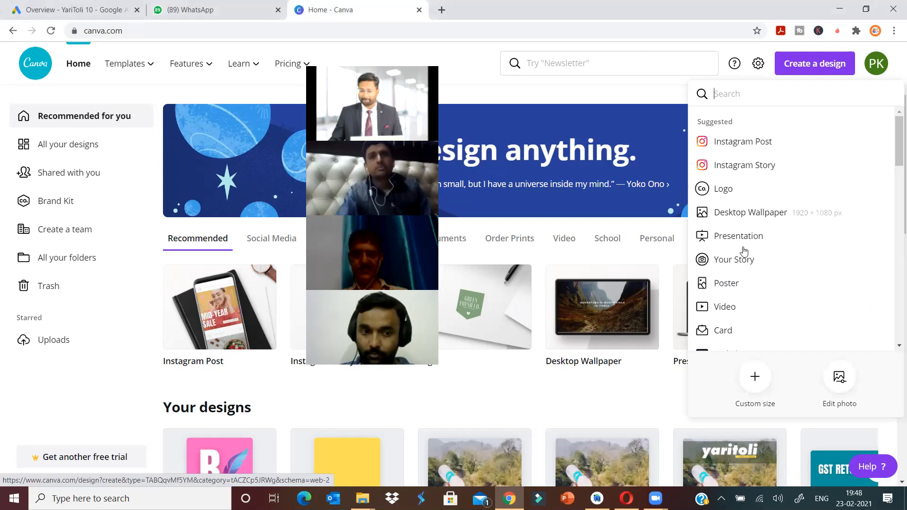
scroll(744, 282, "down", 4)
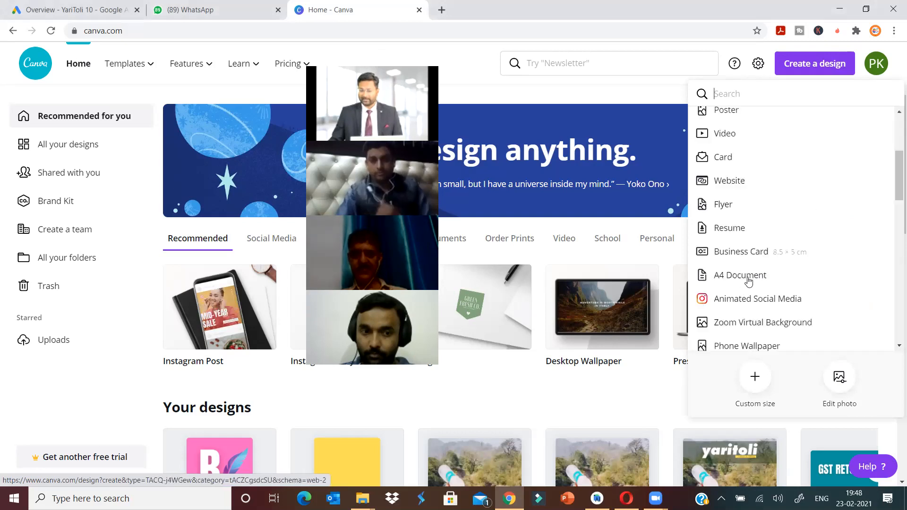
scroll(751, 279, "down", 8)
scroll(759, 278, "up", 8)
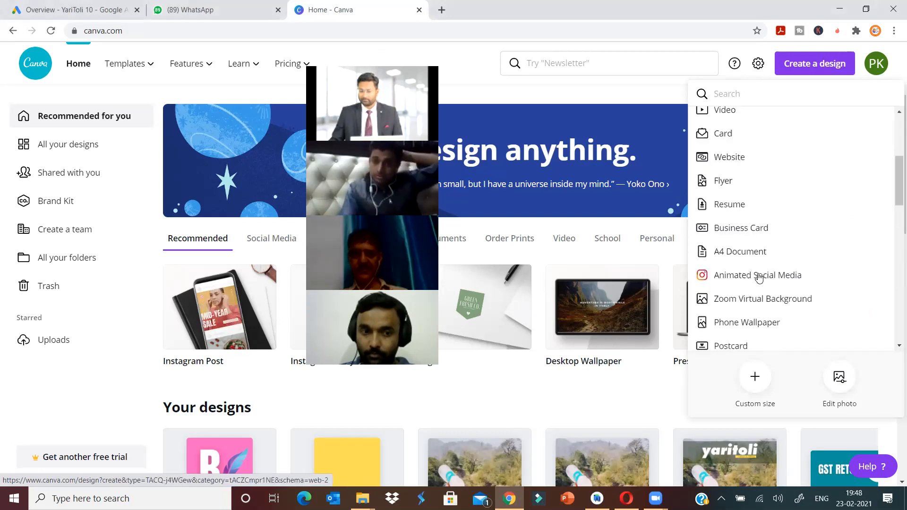
scroll(759, 278, "up", 5)
left_click(752, 93)
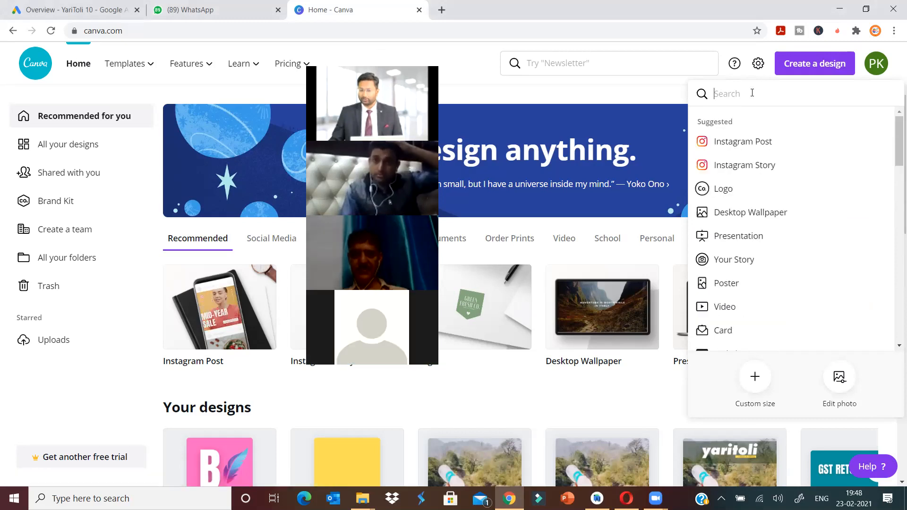
type("face")
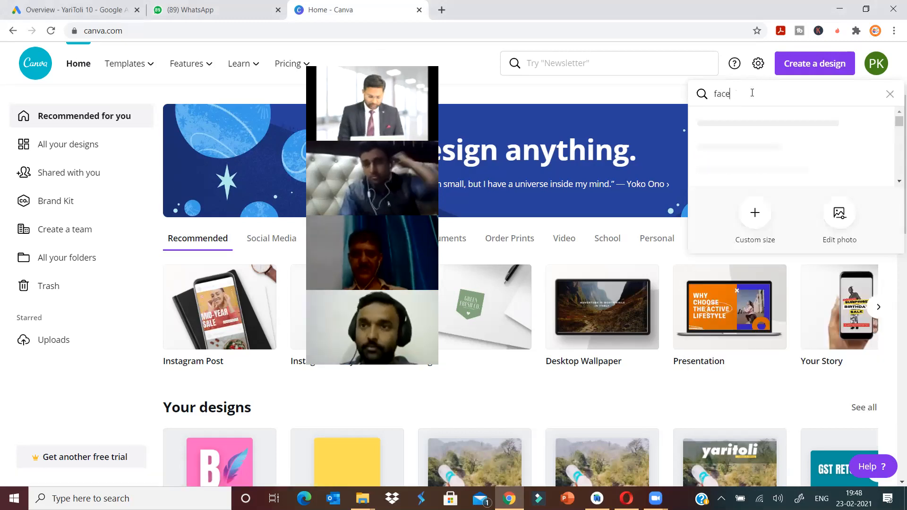
type("book")
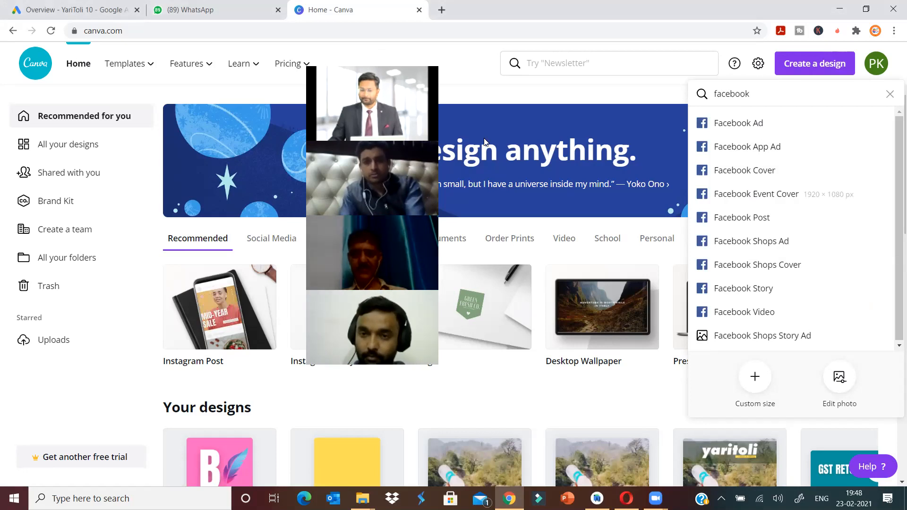
left_click(755, 195)
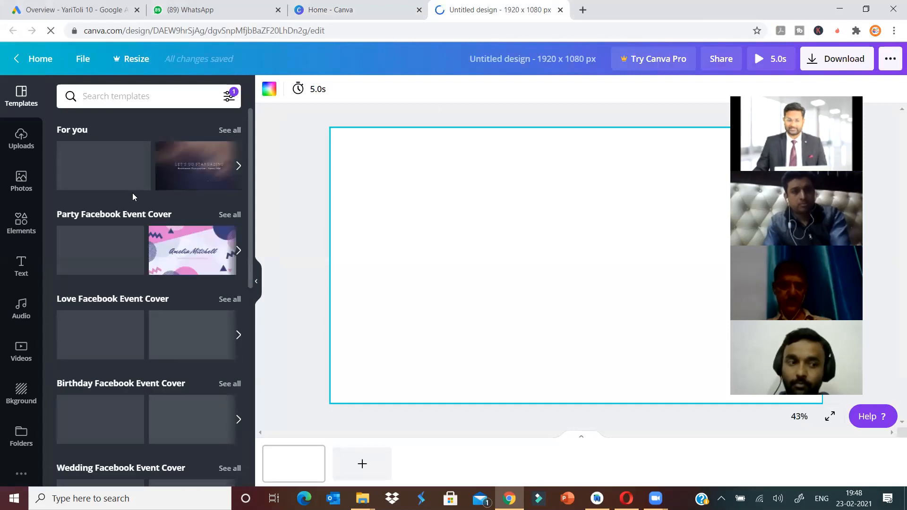
Step: Apply the "Colin is turning 30" template to the blank page and select its headline text
scroll(135, 212, "down", 4)
scroll(136, 214, "down", 1)
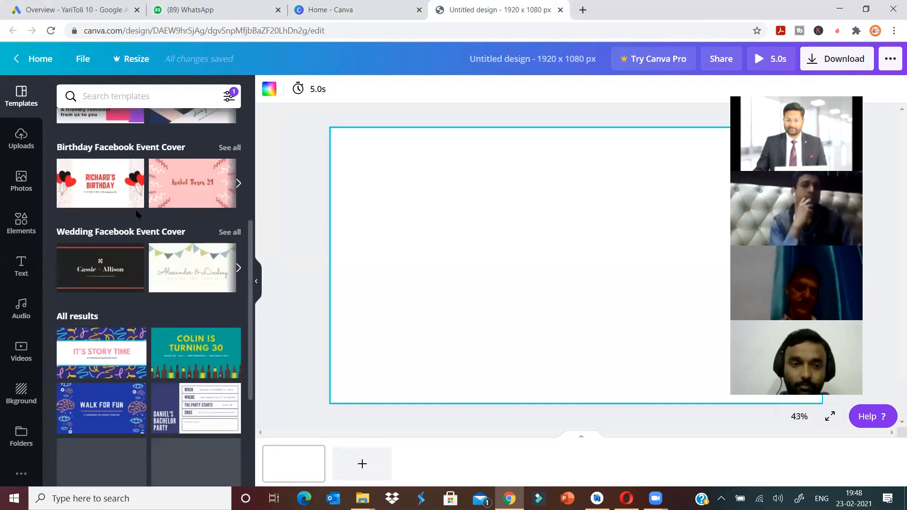
scroll(189, 176, "down", 3)
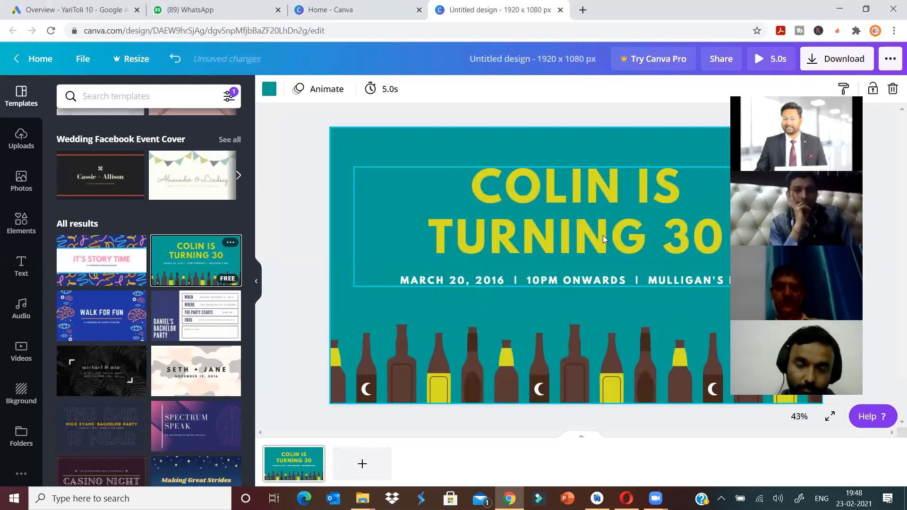
triple_click(603, 234)
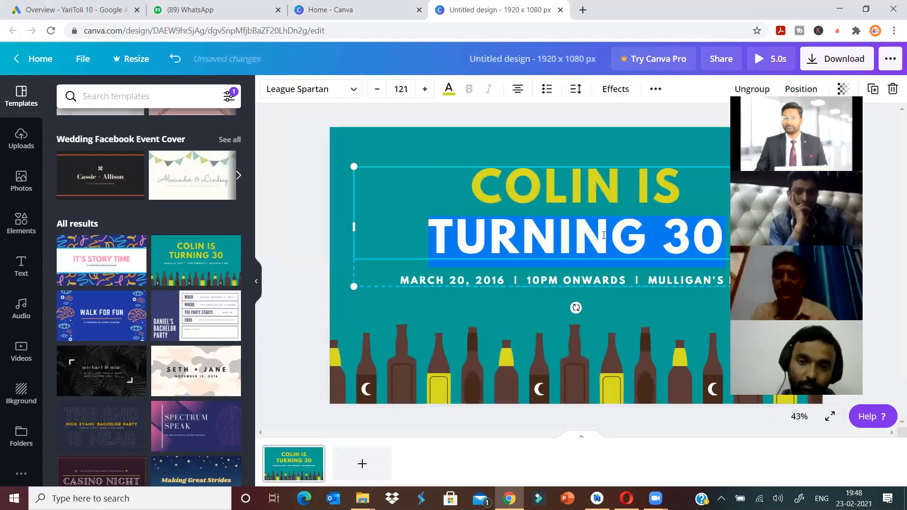
Step: Delete the template's teal background, the headline group and the bottle graphics to empty the page
left_click(351, 147)
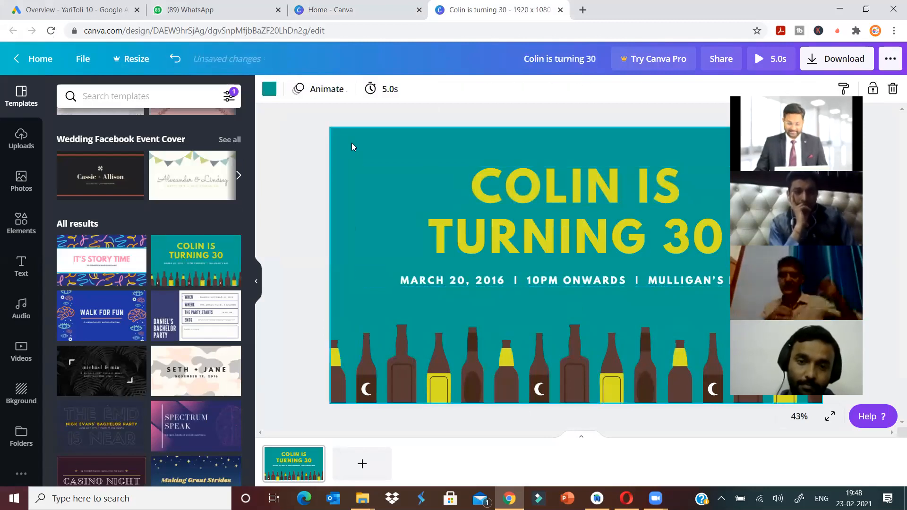
key("Delete")
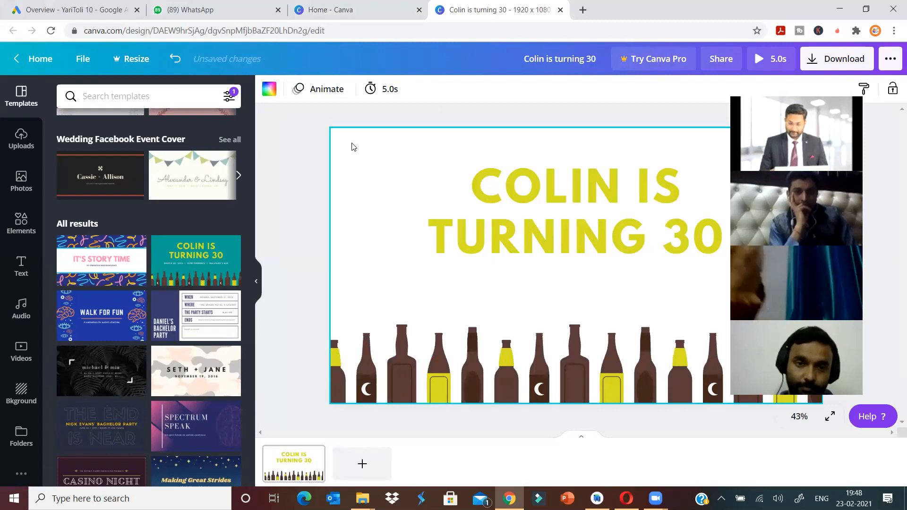
key("ctrl+a")
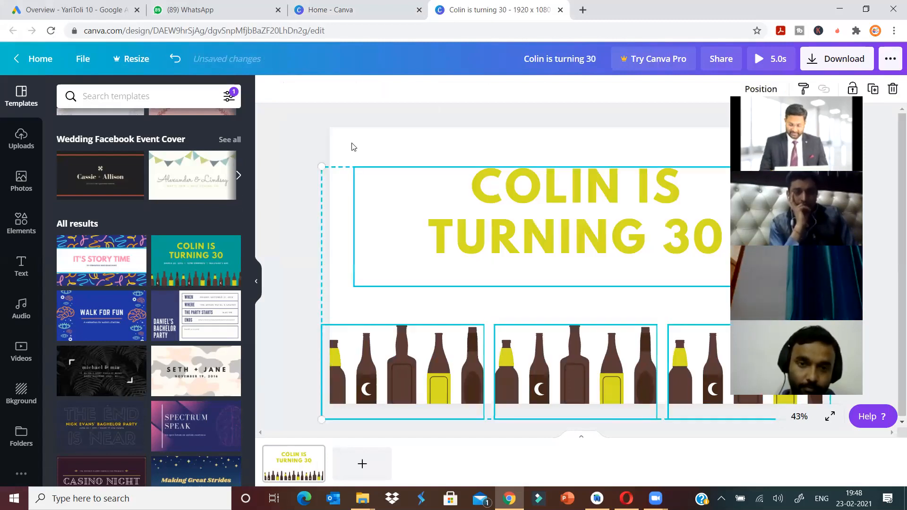
key("Delete")
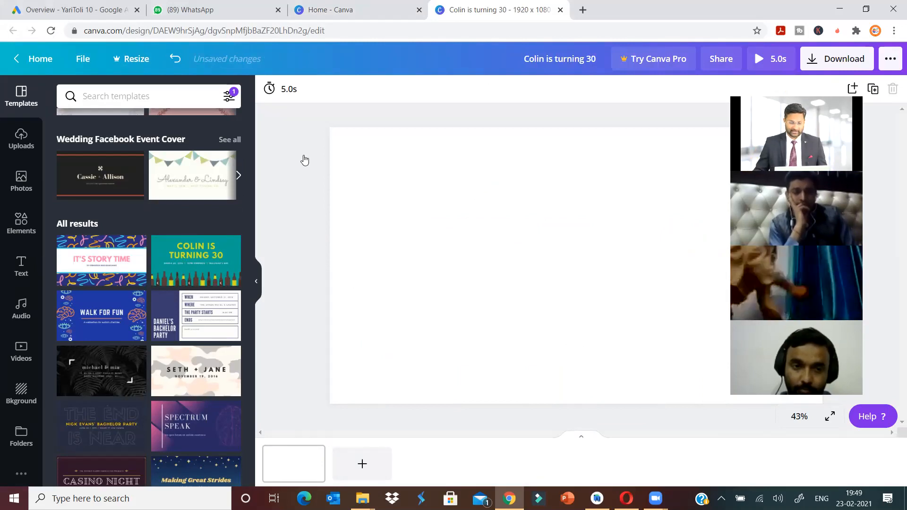
Step: Search the design templates for "holi" and clear the search term again
left_click(124, 99)
type("holi")
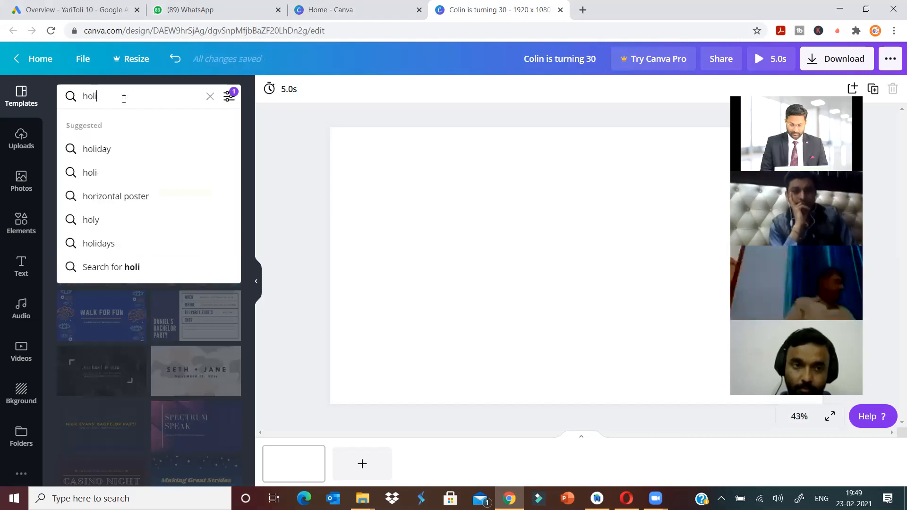
key("Return")
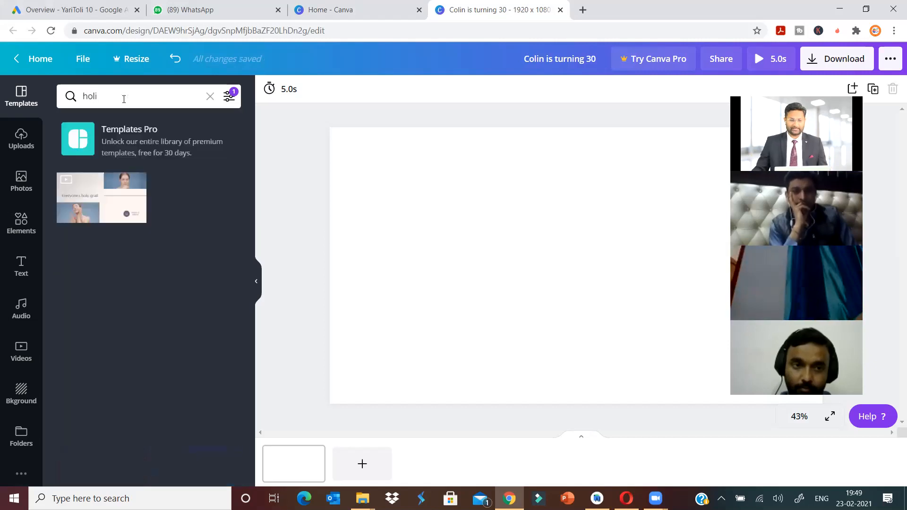
left_click_drag(114, 98, 80, 96)
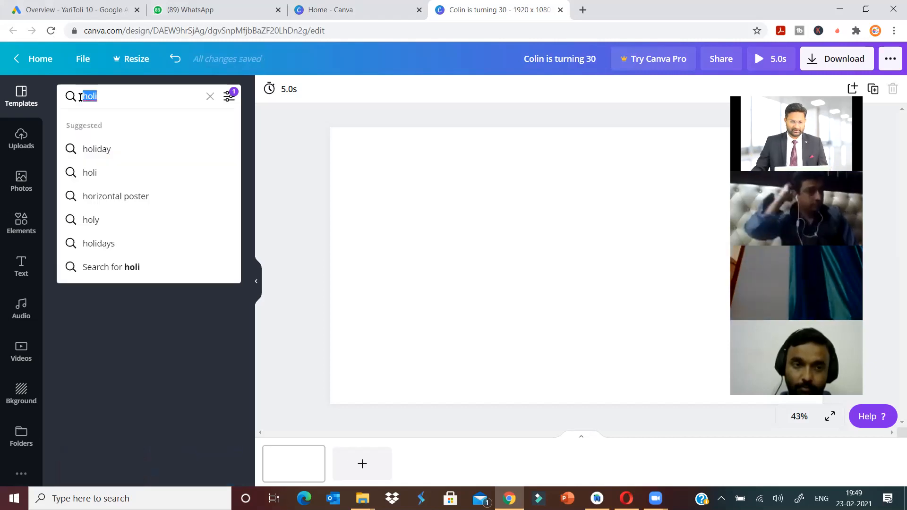
key("BackSpace")
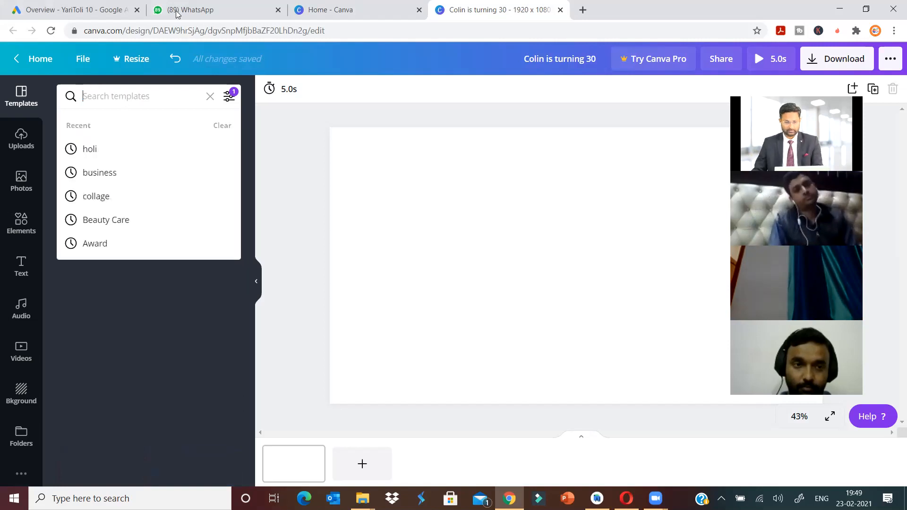
Step: Search Google for "holi" in a new browser tab
left_click(583, 10)
left_click(457, 29)
type("holi")
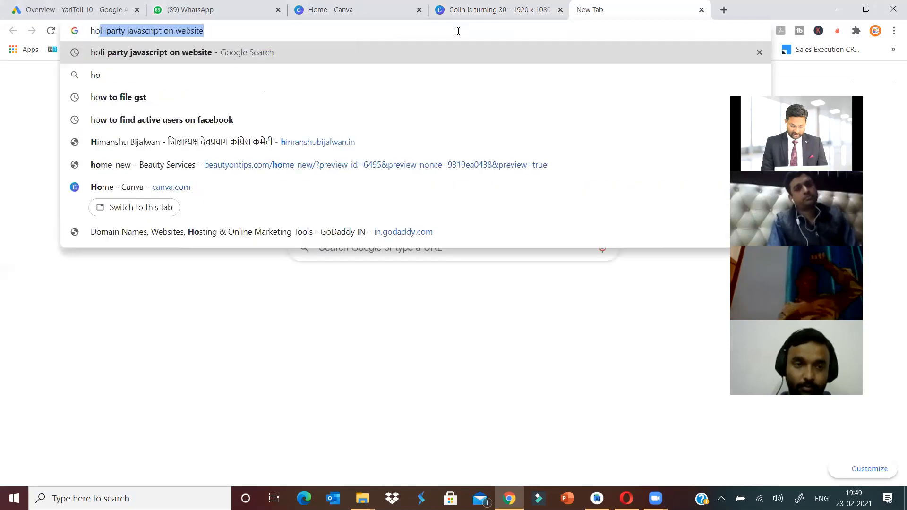
key("Delete")
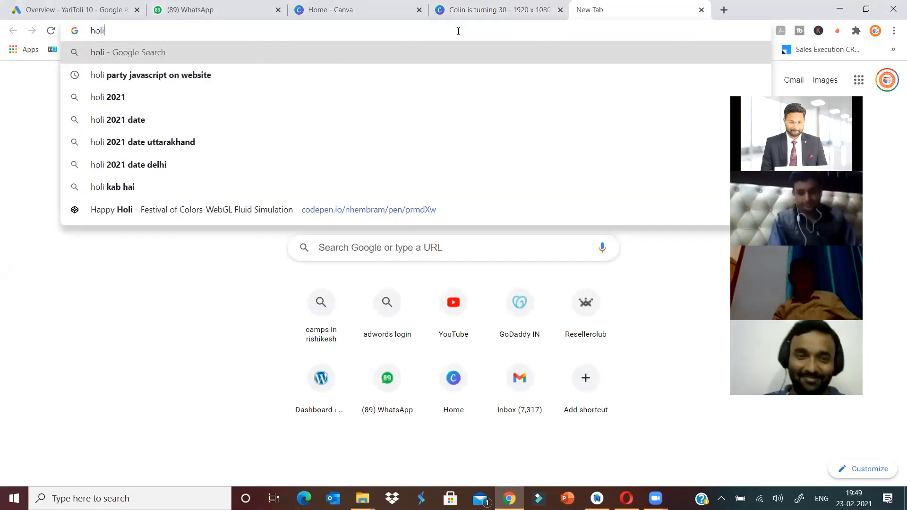
key("Return")
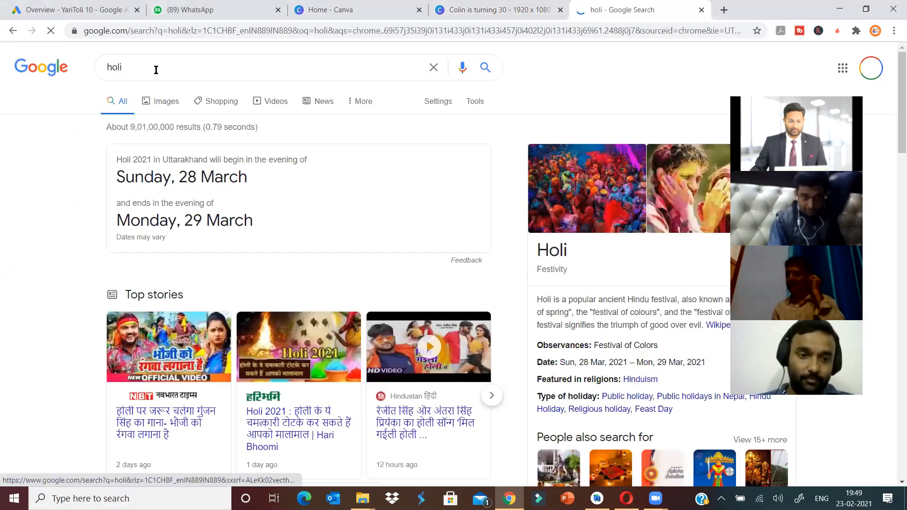
Step: Extend the Google search to "holi celebration" and show the image results
left_click(156, 70)
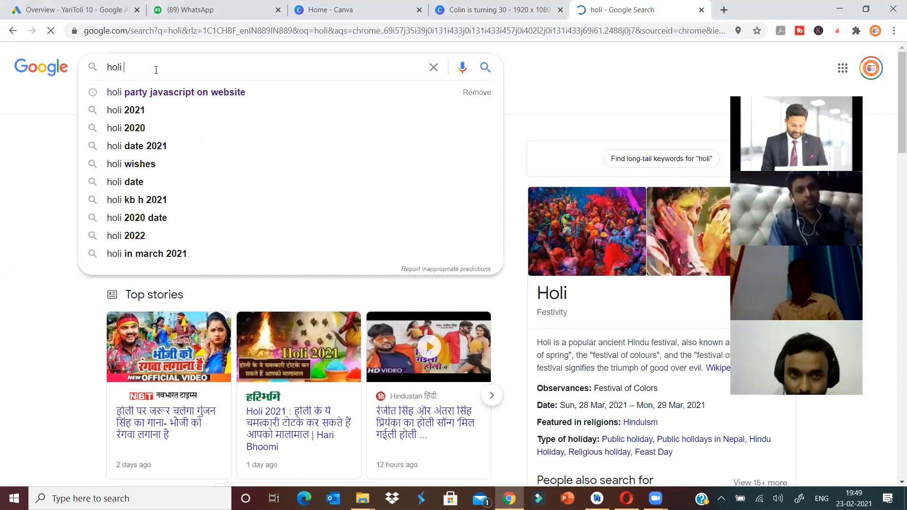
type("cele")
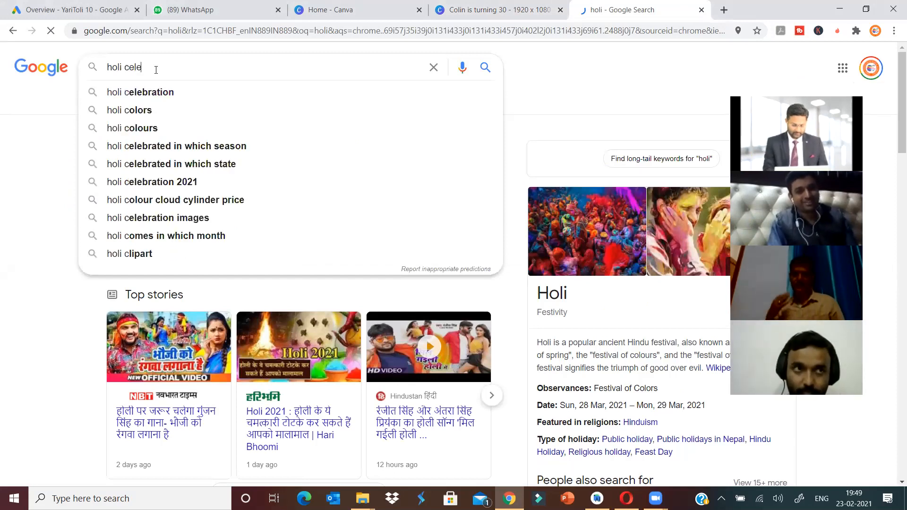
type("bration")
key("Return")
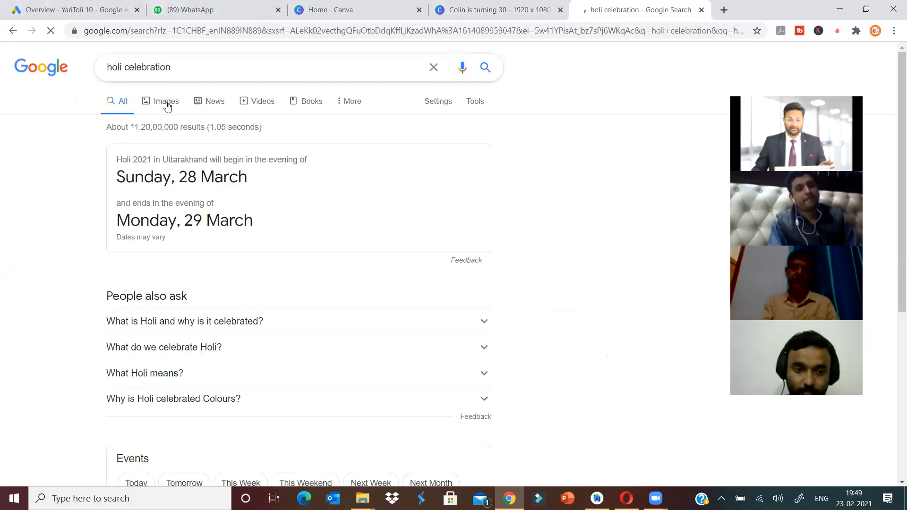
left_click(167, 106)
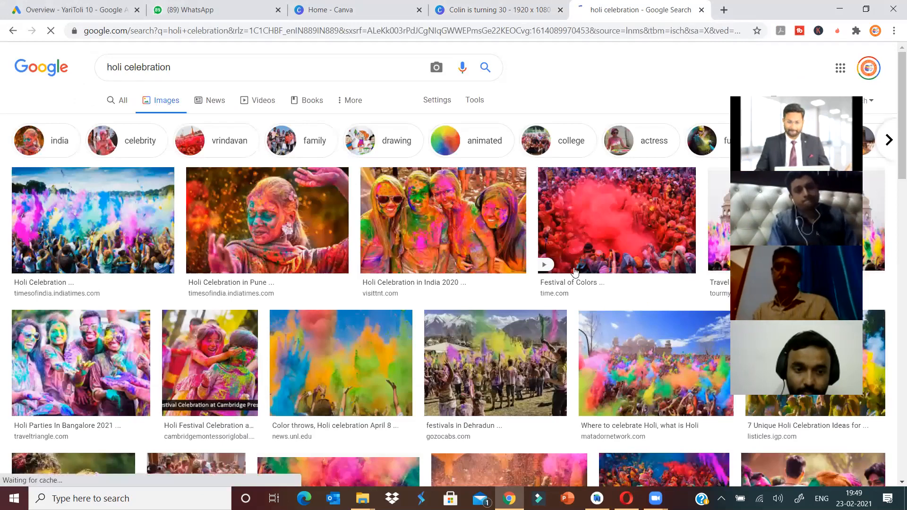
Step: Browse the "holi celebration" image results for a picture that suits the event cover
scroll(645, 247, "down", 3)
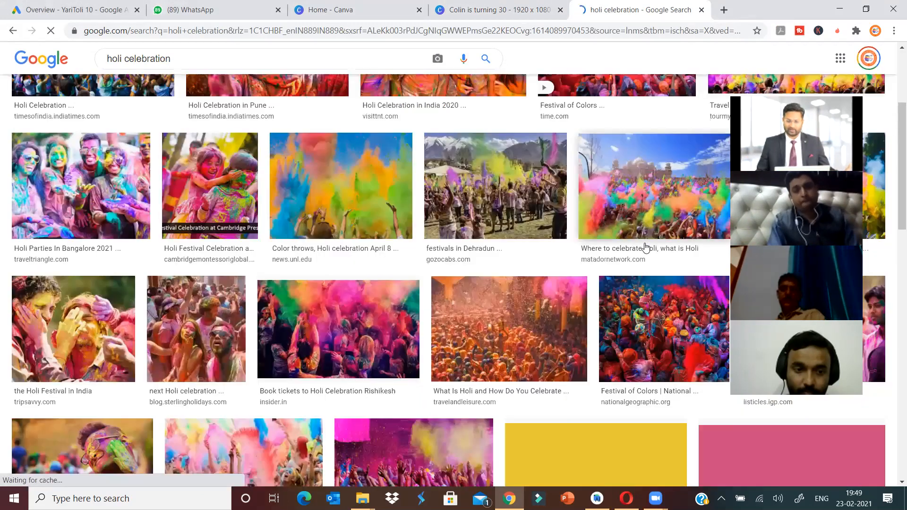
scroll(487, 260, "down", 3)
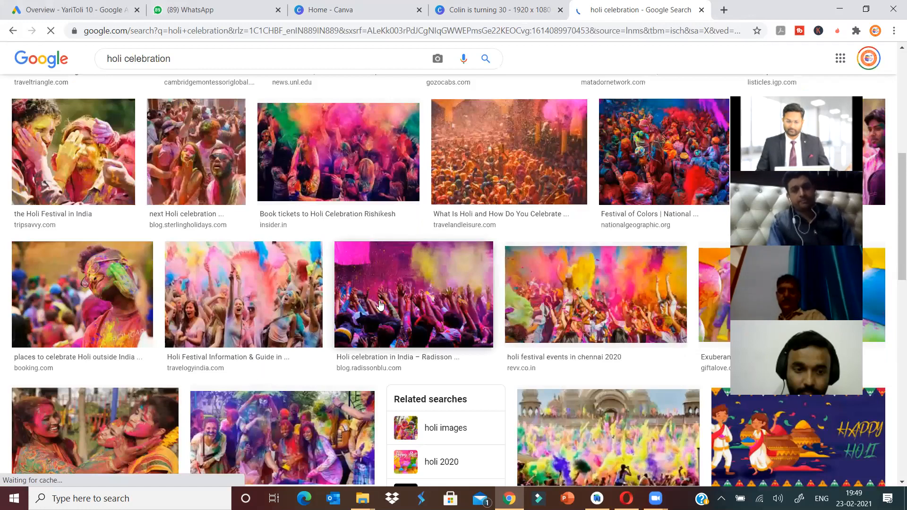
scroll(281, 287, "down", 3)
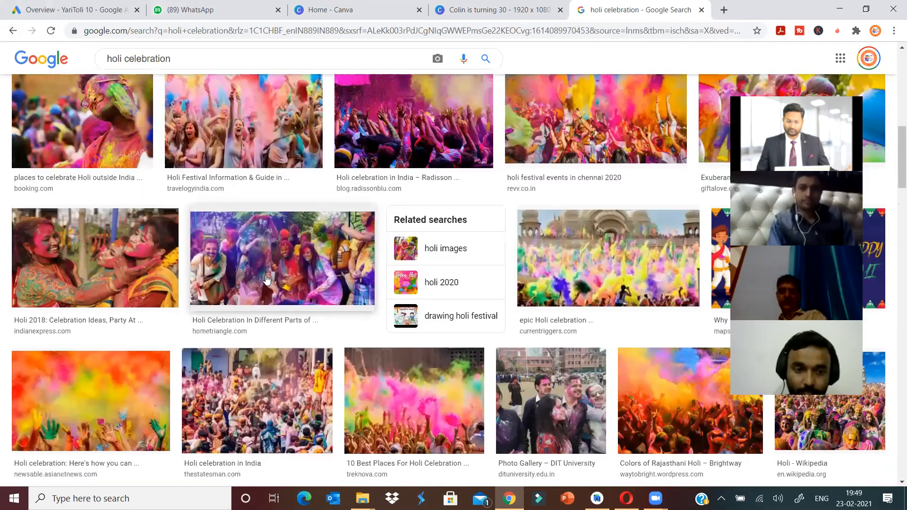
scroll(318, 290, "down", 3)
scroll(319, 290, "down", 3)
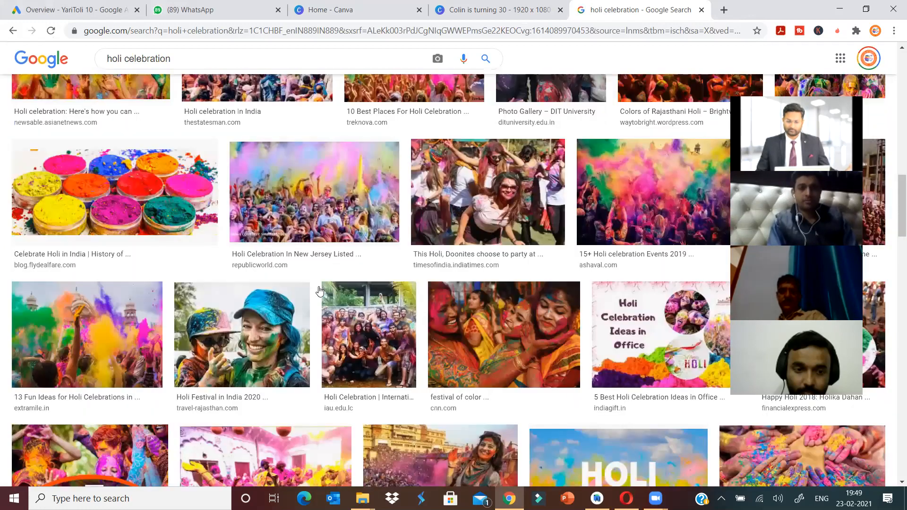
scroll(319, 290, "down", 3)
scroll(321, 292, "down", 3)
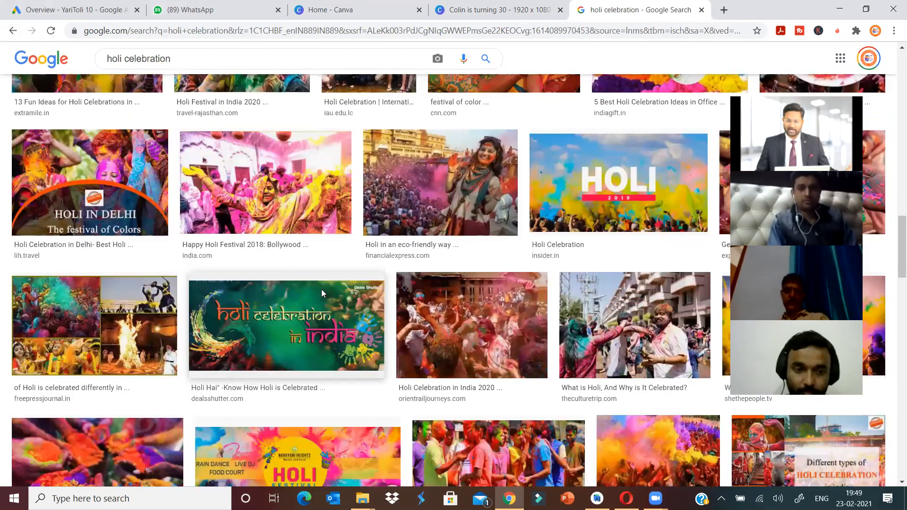
scroll(322, 292, "down", 3)
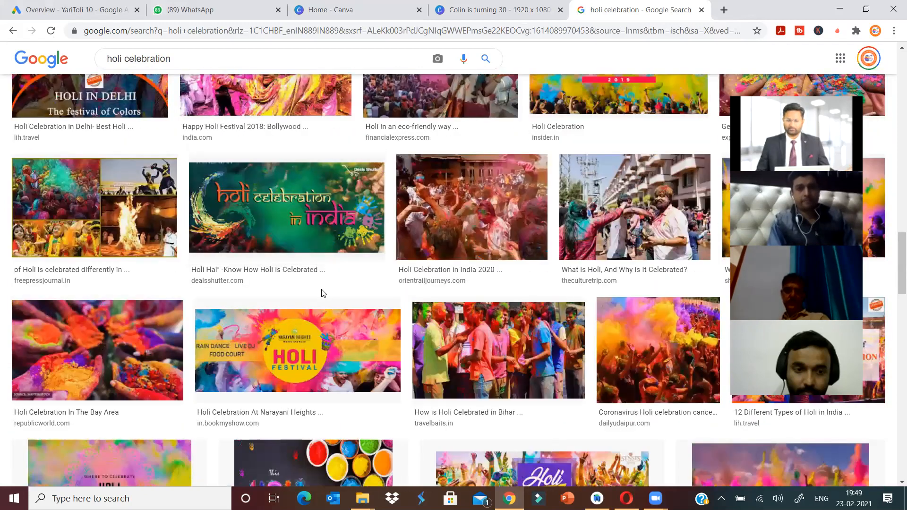
scroll(323, 293, "up", 6)
scroll(321, 292, "up", 3)
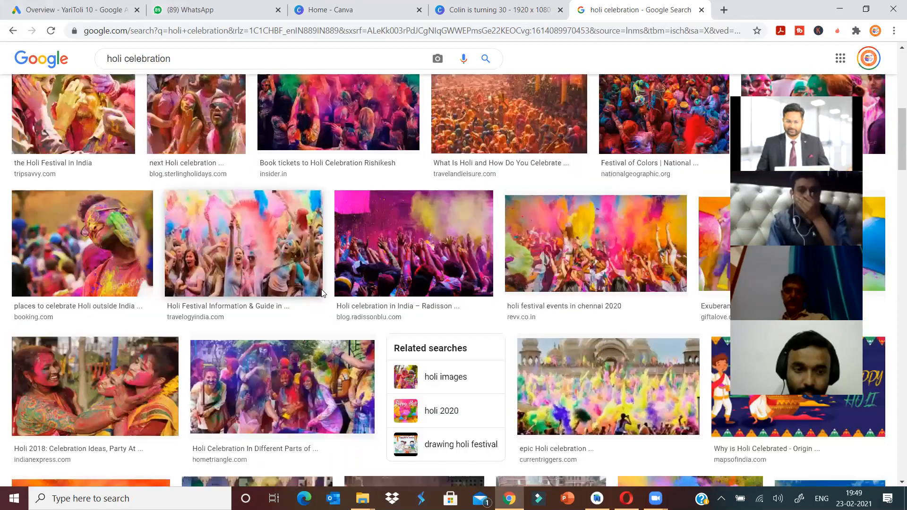
scroll(322, 292, "up", 5)
scroll(480, 90, "up", 2)
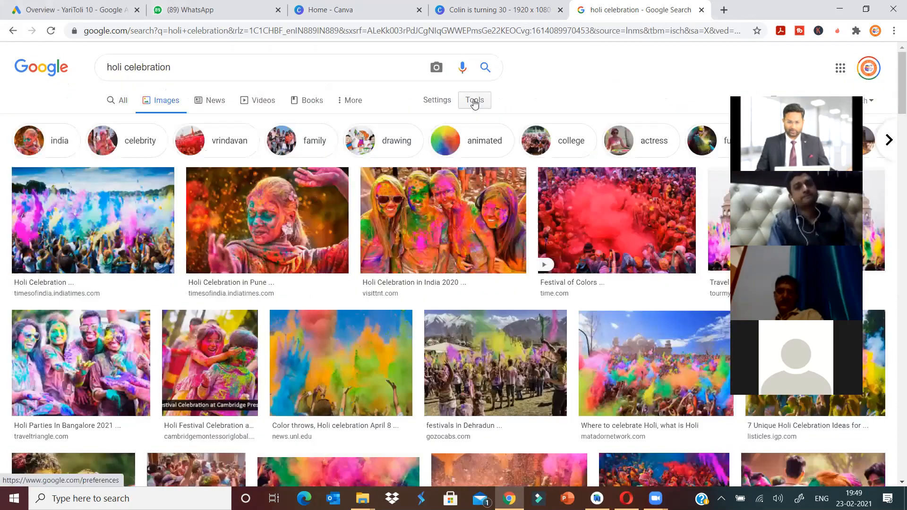
Step: Filter the "holi celebration" image results by usage rights to Creative Commons licenses
left_click(474, 102)
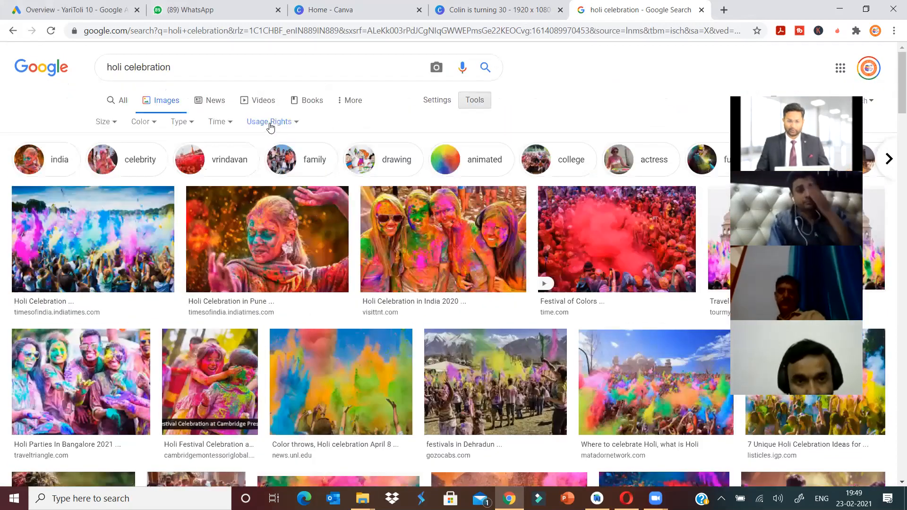
left_click(276, 123)
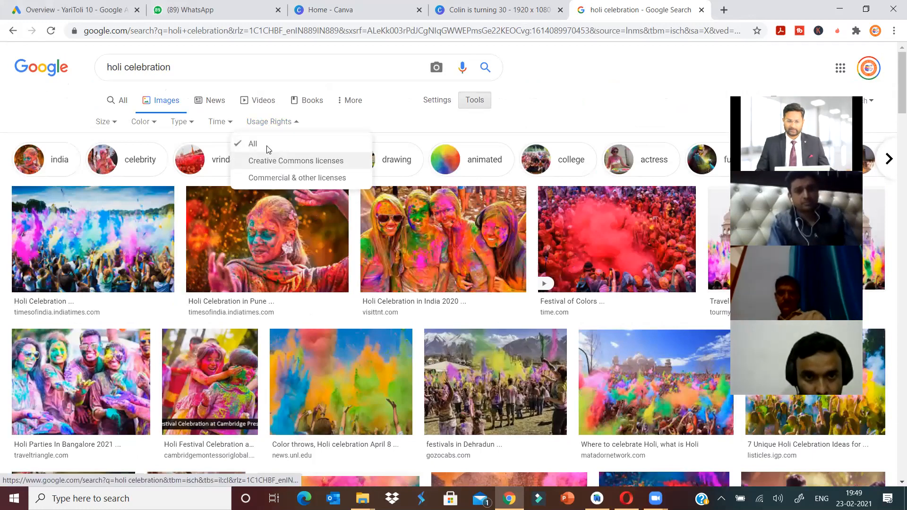
left_click(274, 162)
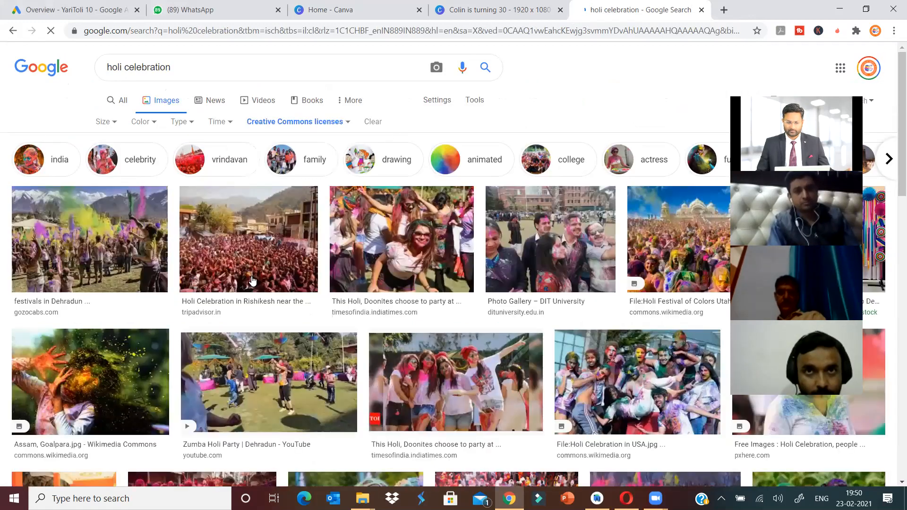
Step: Browse the Creative Commons "holi celebration" images for a picture that suits the event cover
scroll(252, 280, "down", 3)
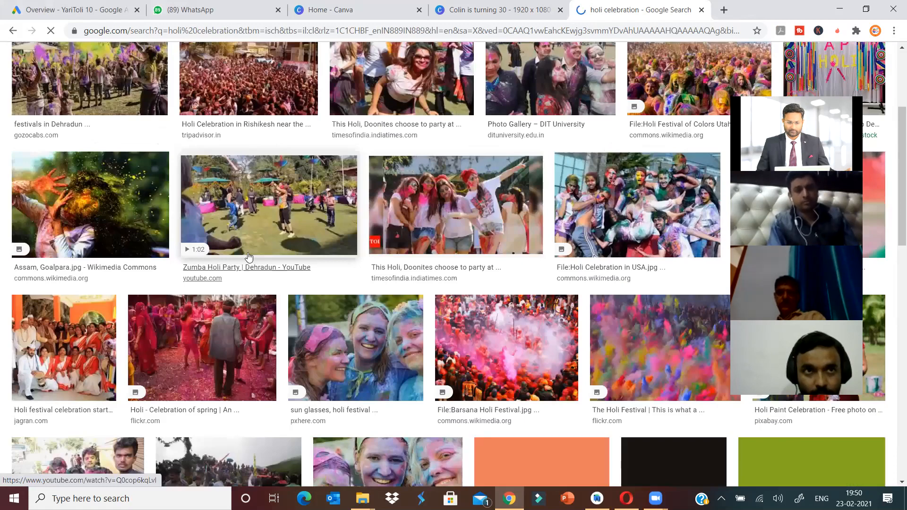
scroll(354, 255, "down", 3)
scroll(406, 270, "down", 2)
scroll(429, 227, "down", 2)
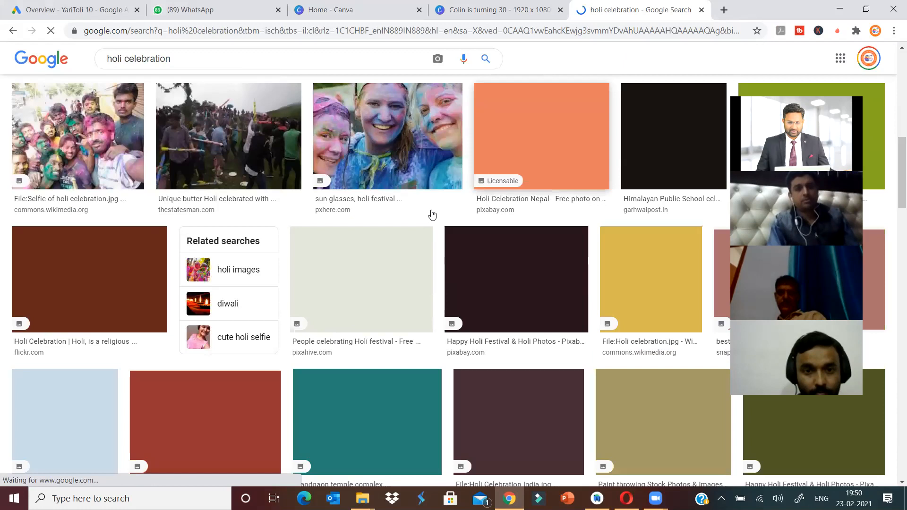
scroll(449, 231, "down", 3)
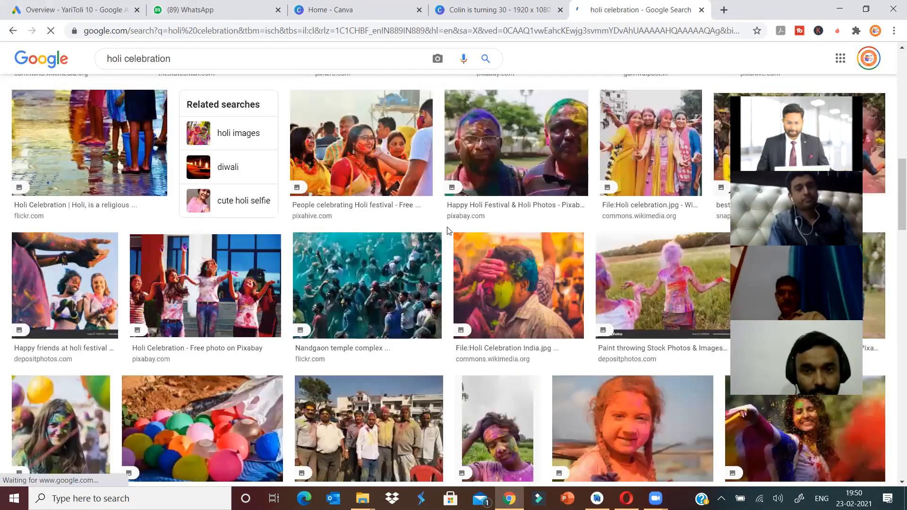
scroll(449, 232, "down", 5)
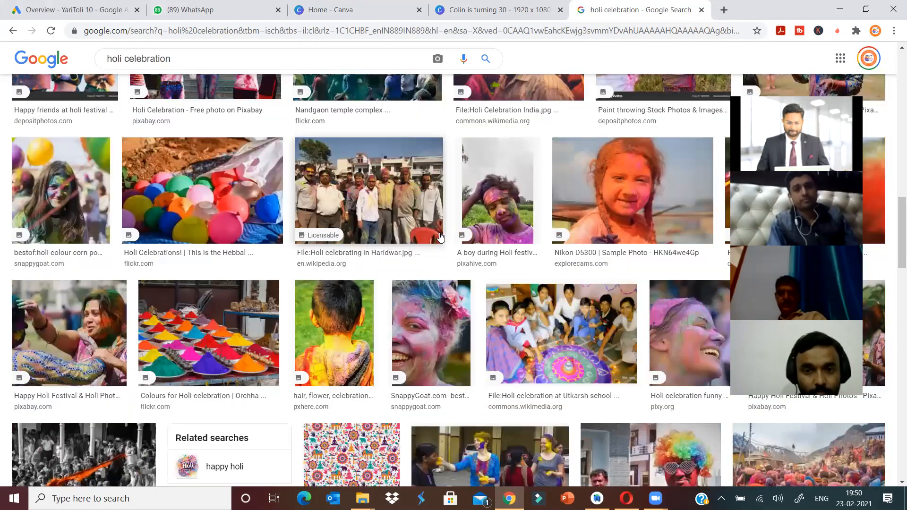
scroll(440, 236, "down", 3)
scroll(445, 222, "down", 1)
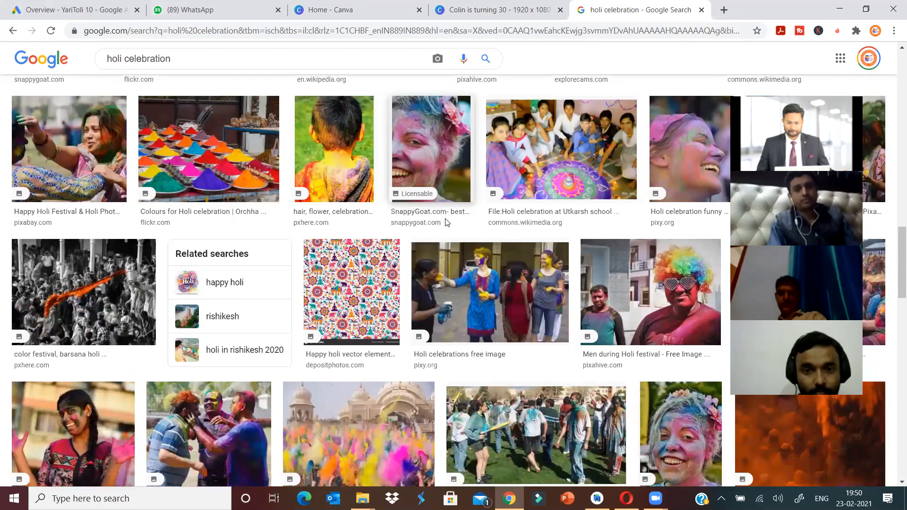
scroll(439, 222, "down", 4)
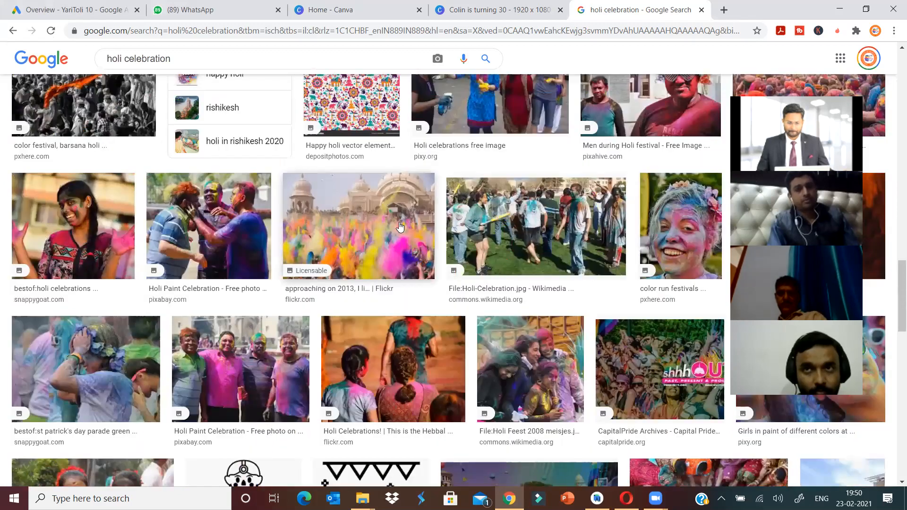
scroll(400, 227, "down", 7)
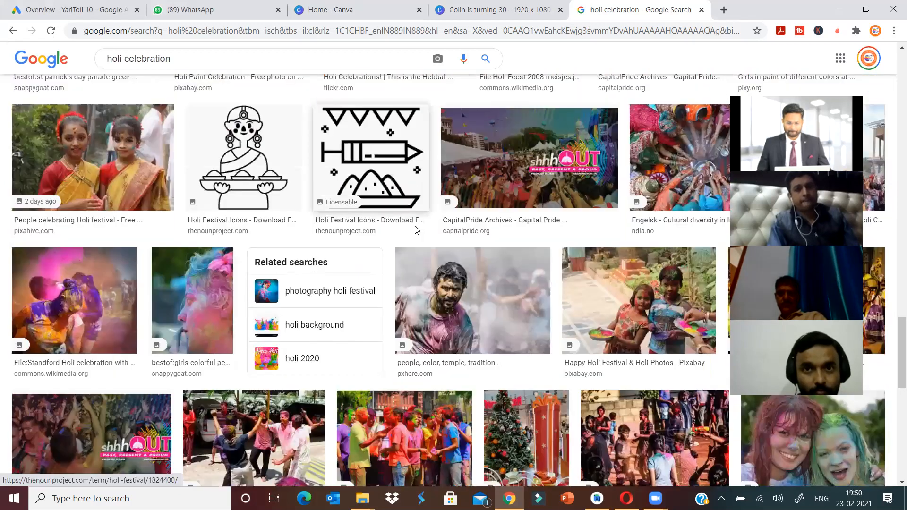
scroll(425, 240, "down", 4)
scroll(434, 254, "down", 4)
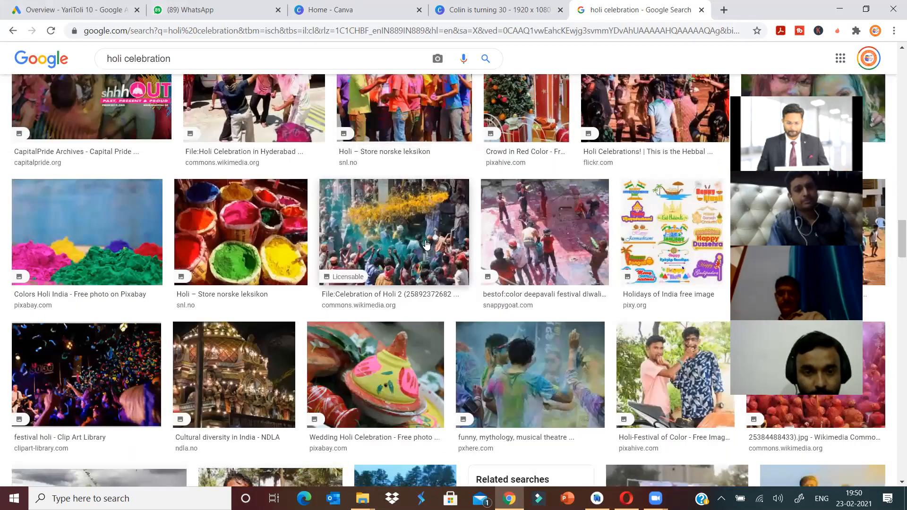
scroll(427, 245, "down", 3)
scroll(426, 245, "down", 1)
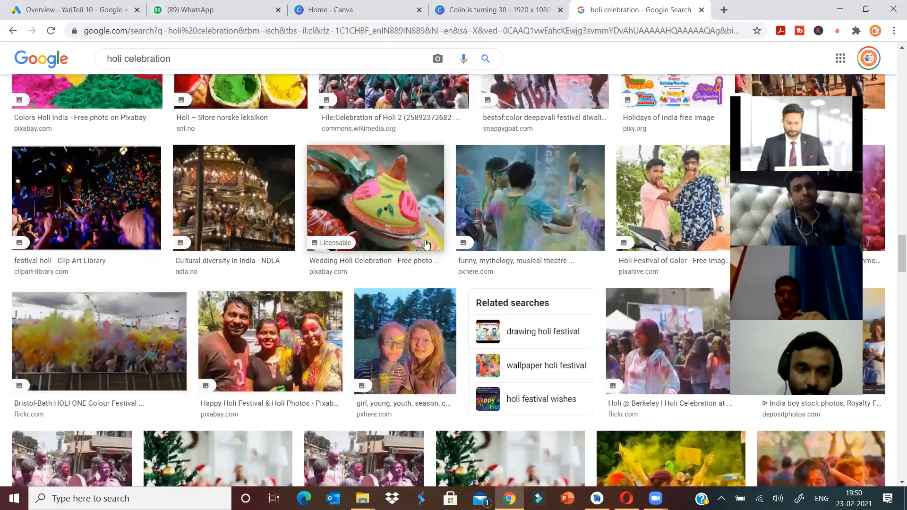
scroll(426, 245, "down", 5)
scroll(426, 244, "down", 3)
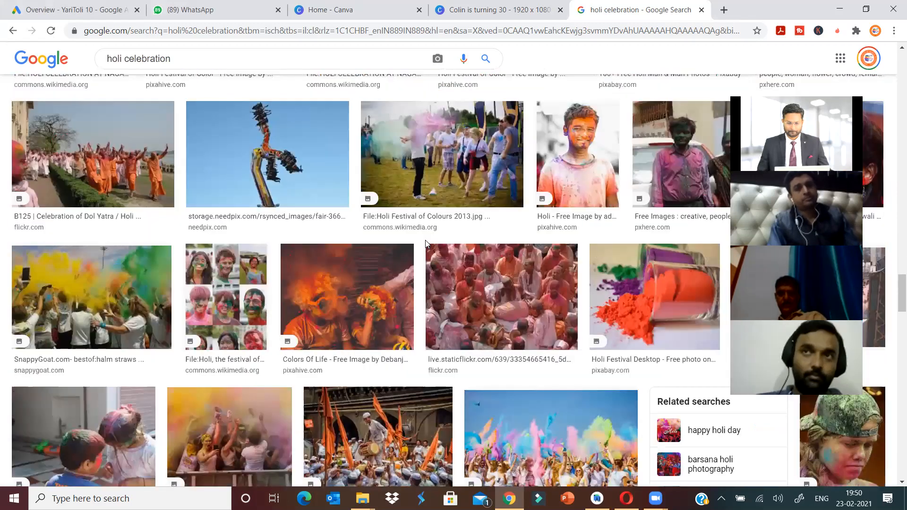
scroll(426, 244, "down", 2)
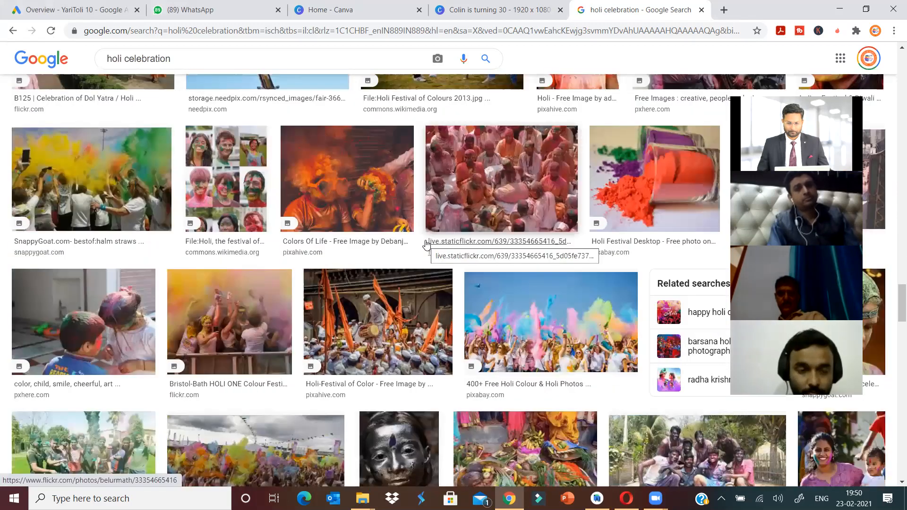
scroll(426, 245, "down", 3)
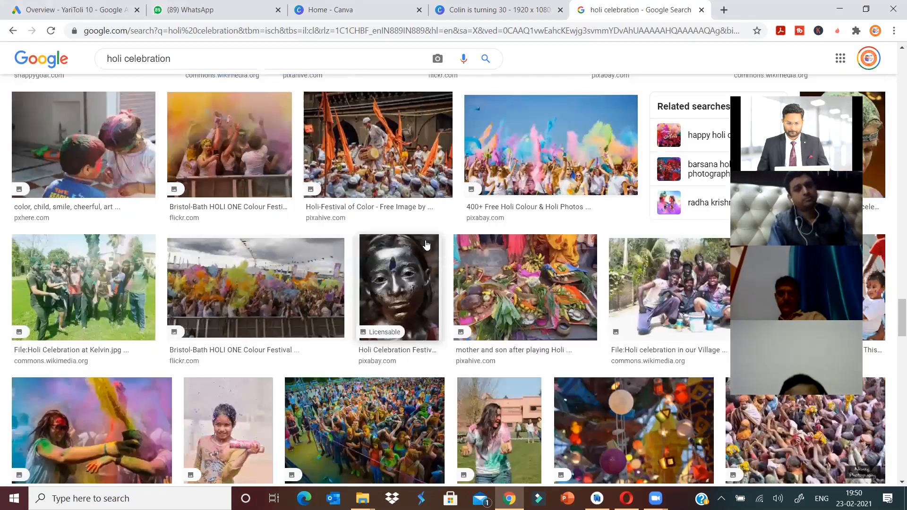
scroll(426, 245, "down", 1)
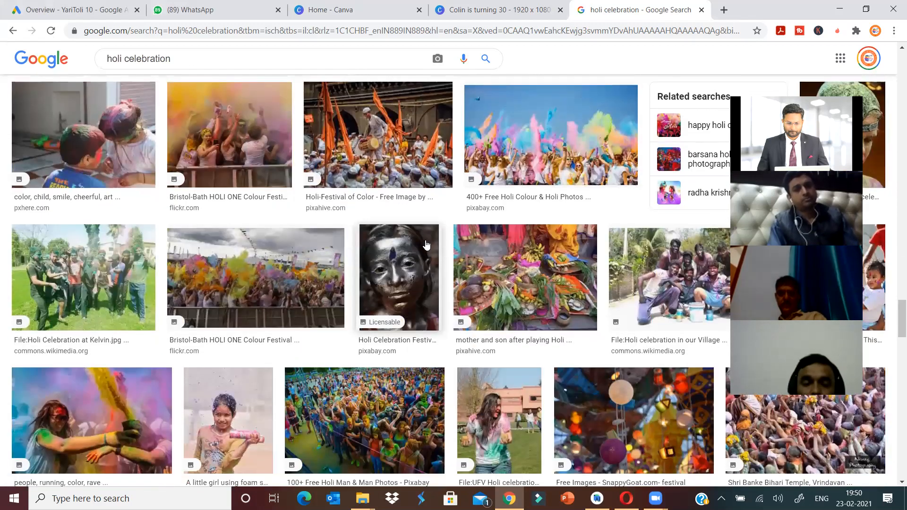
scroll(426, 244, "down", 4)
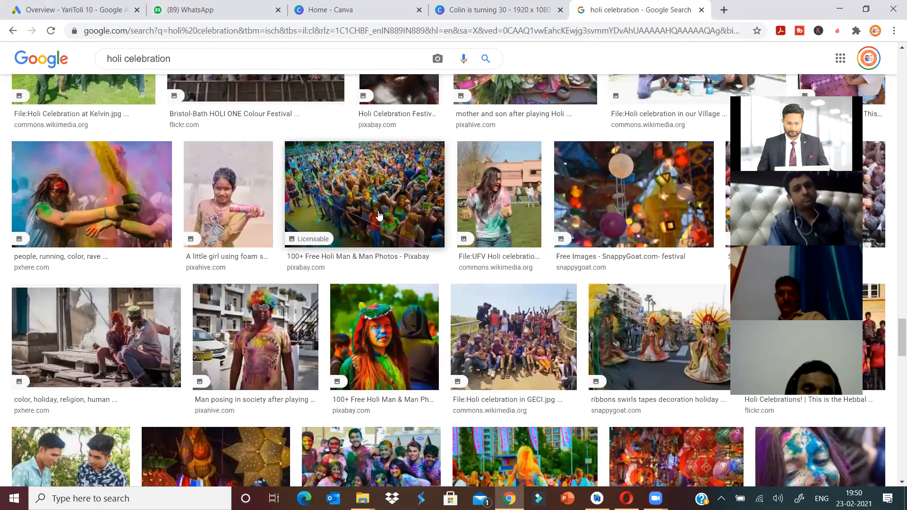
scroll(378, 215, "down", 3)
scroll(393, 216, "down", 3)
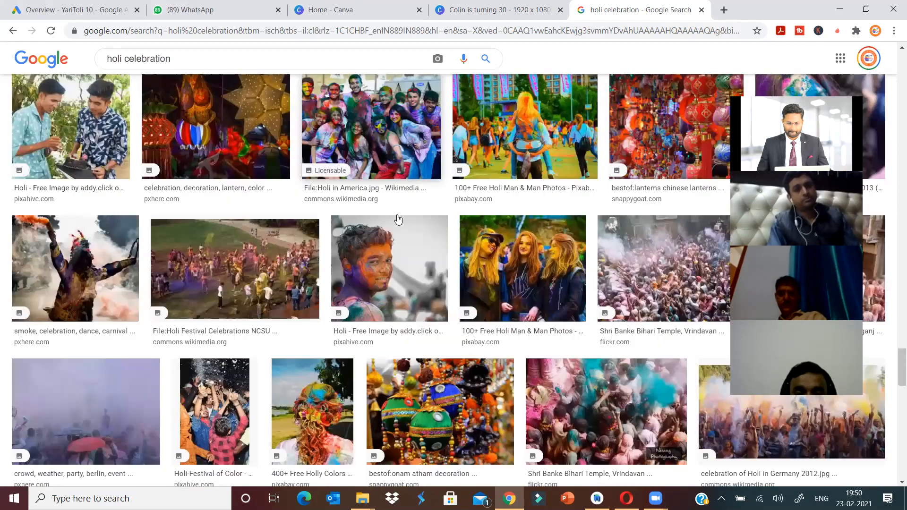
scroll(400, 231, "down", 4)
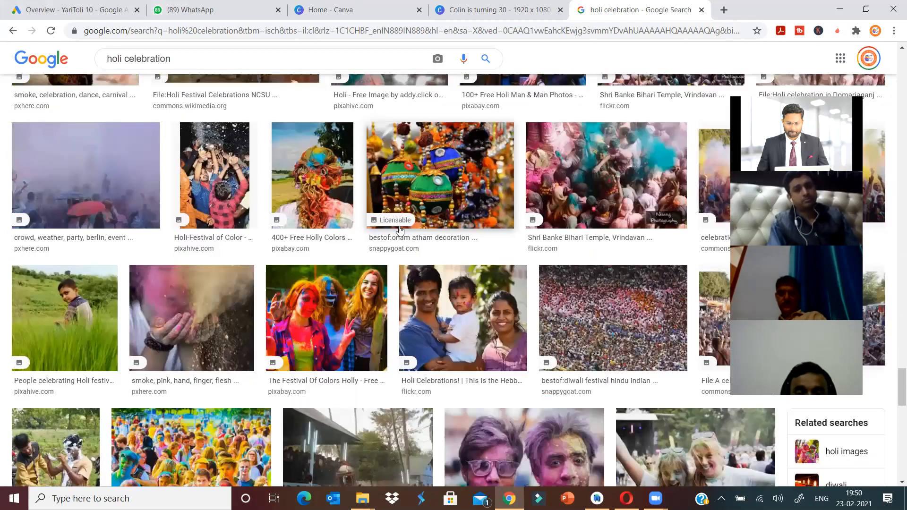
scroll(400, 230, "down", 3)
scroll(400, 231, "down", 4)
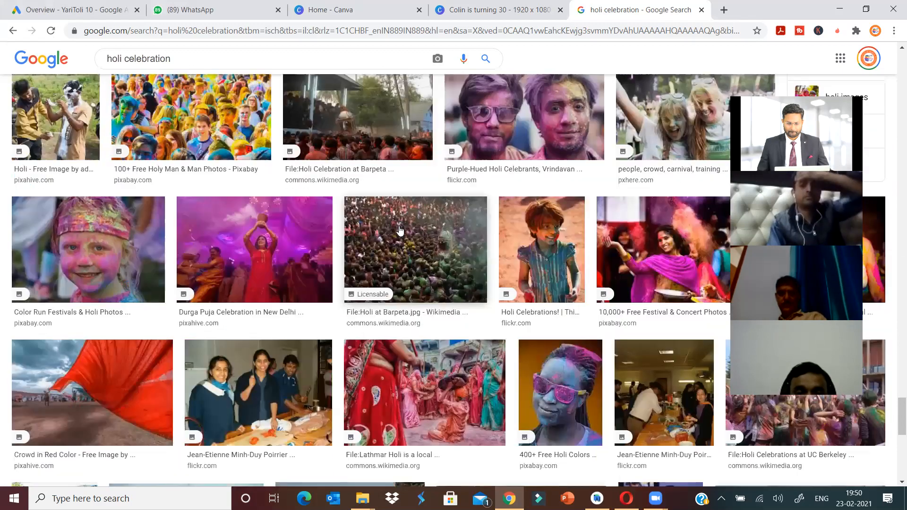
scroll(402, 234, "down", 3)
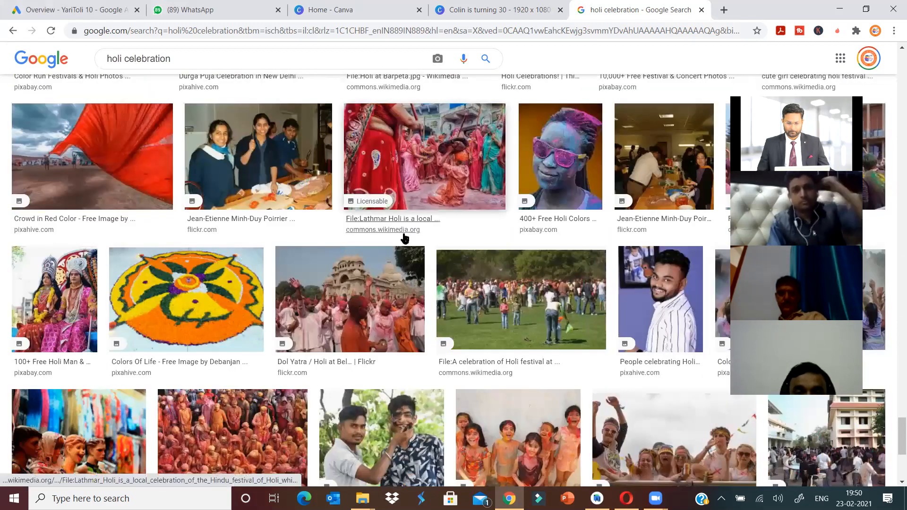
scroll(401, 236, "down", 3)
scroll(322, 207, "down", 4)
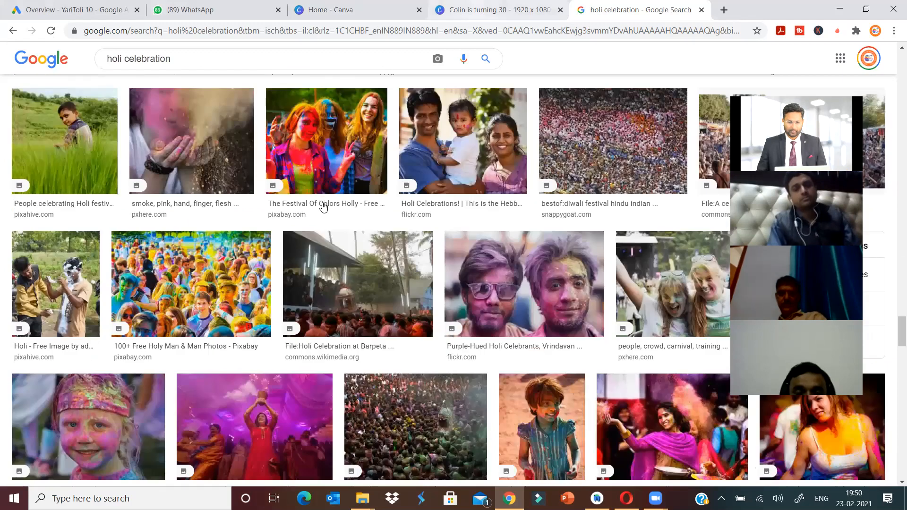
scroll(322, 210, "down", 4)
scroll(323, 204, "down", 4)
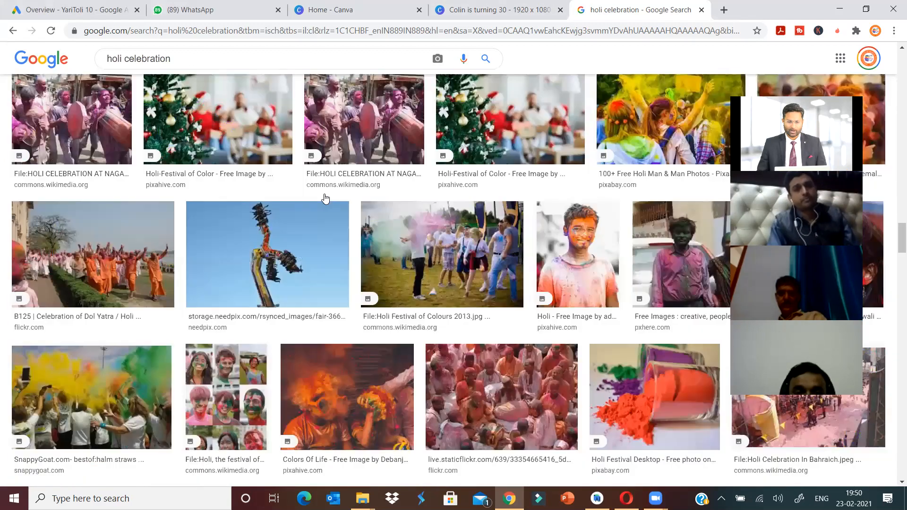
scroll(325, 199, "down", 4)
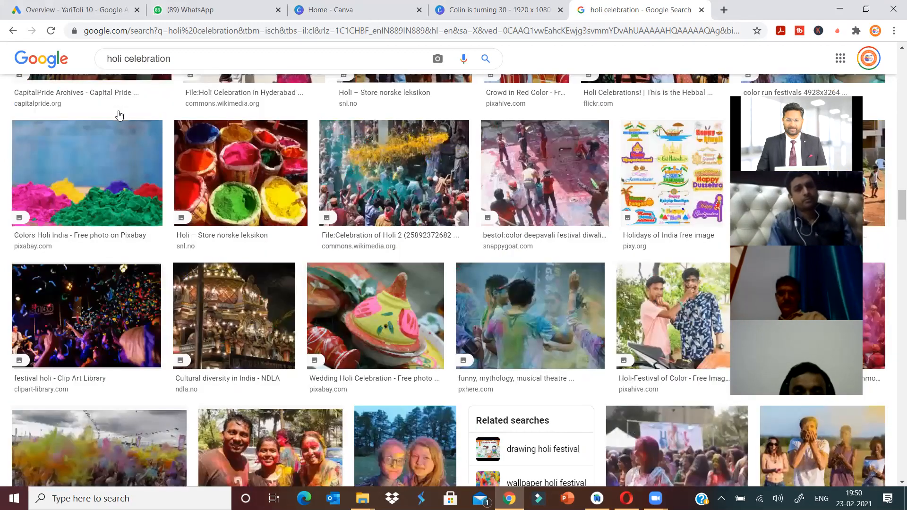
Step: Switch back to the 1920 × 1080 Canva design and search its photo library for "holi"
left_click(350, 10)
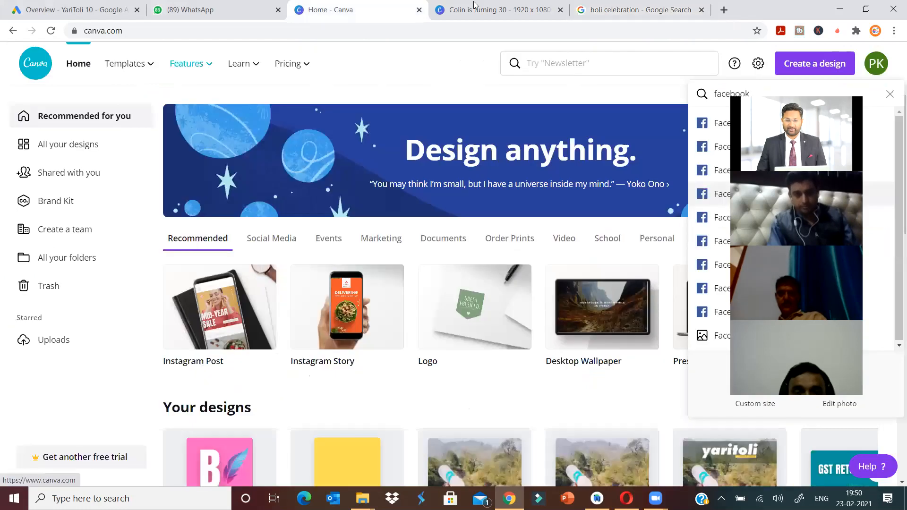
key("ctrl+Tab")
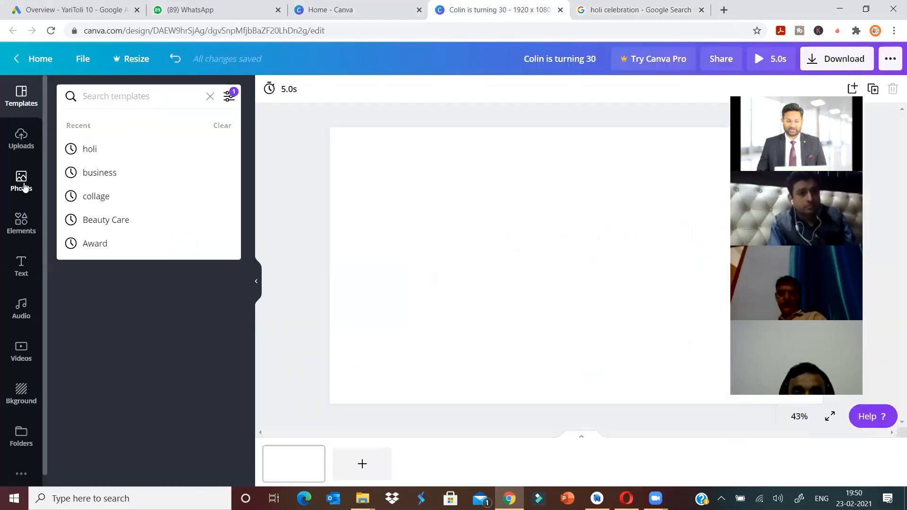
left_click(26, 186)
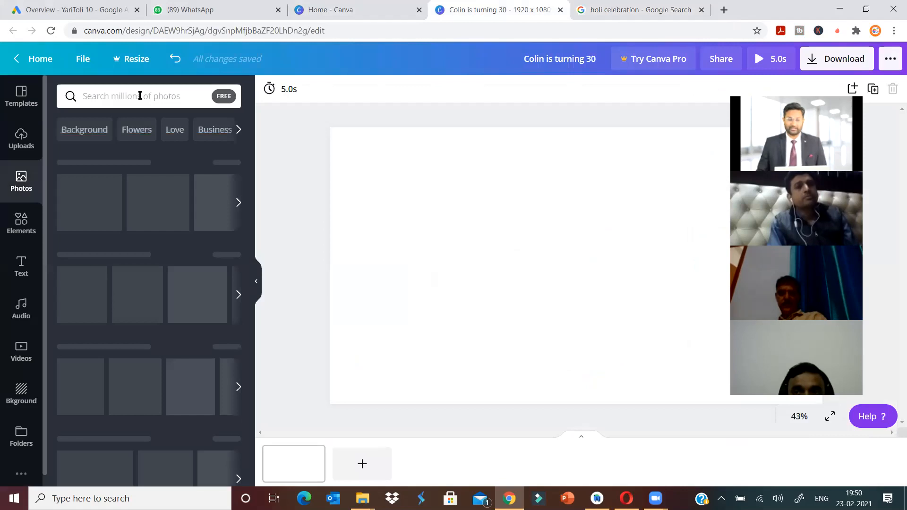
left_click(140, 96)
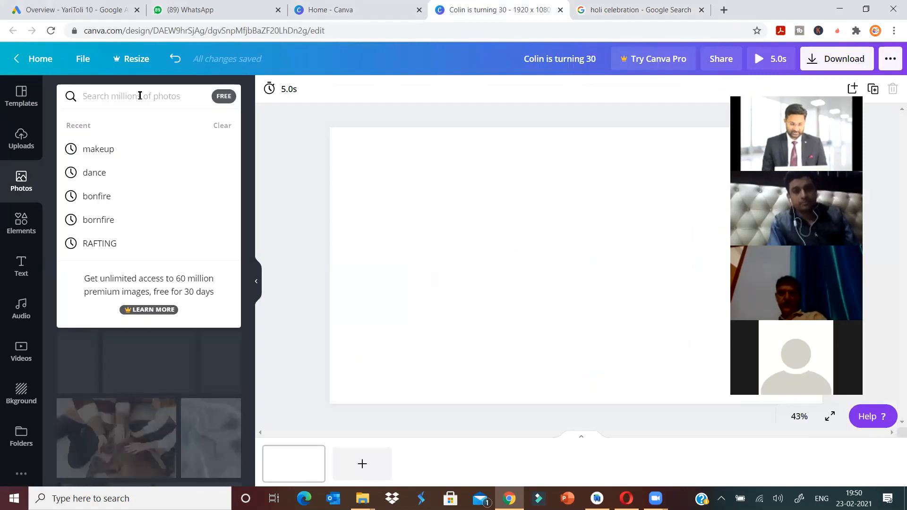
type("holi")
key("Return")
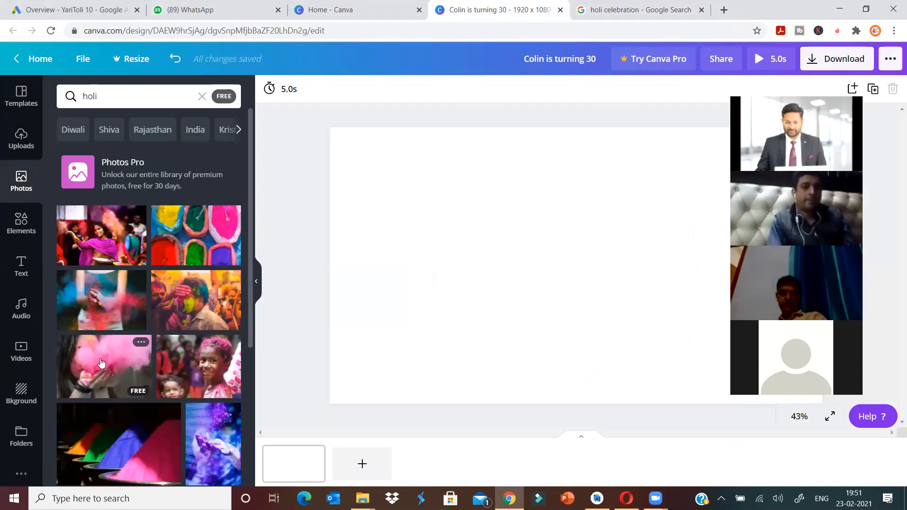
Step: Look through the Canva "holi" photos for a free picture suitable for the cover, returning to the first ones
scroll(114, 355, "down", 4)
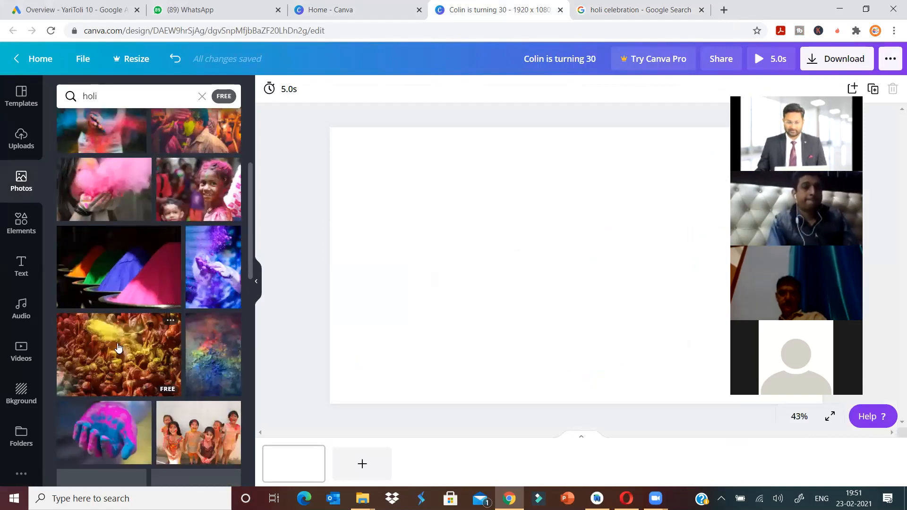
scroll(119, 348, "down", 2)
scroll(118, 348, "down", 2)
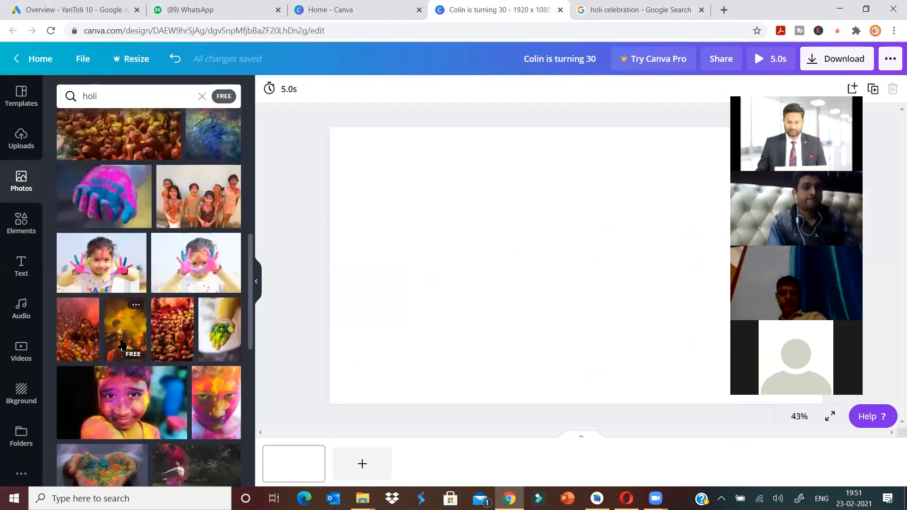
scroll(123, 340, "down", 2)
scroll(127, 331, "down", 2)
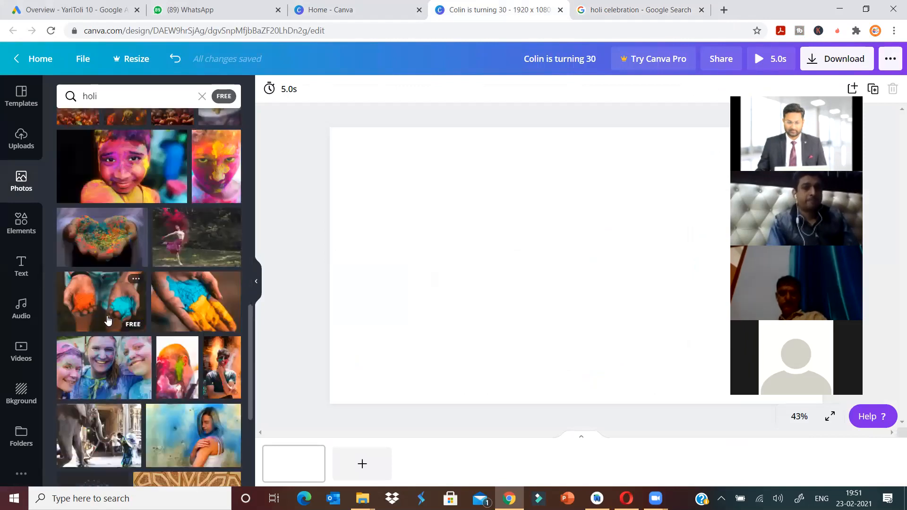
scroll(115, 318, "down", 2)
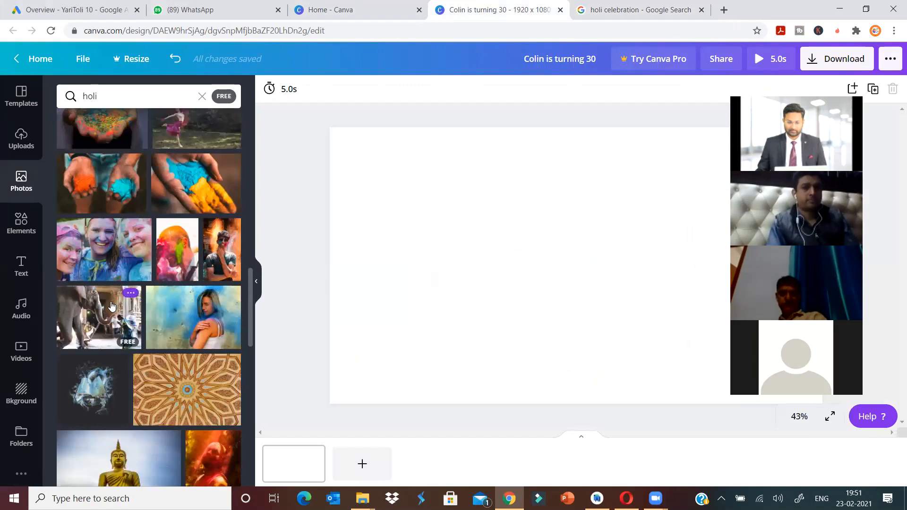
scroll(112, 306, "down", 2)
scroll(111, 304, "down", 5)
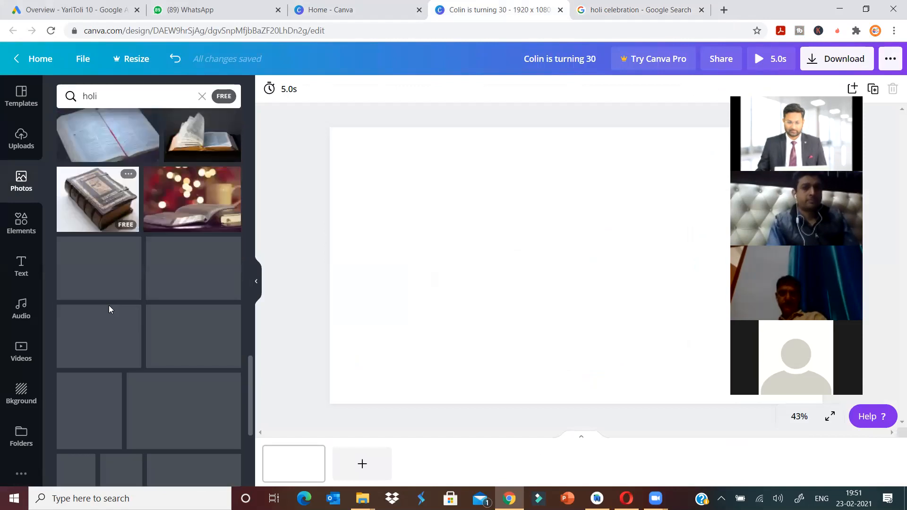
scroll(109, 305, "up", 2)
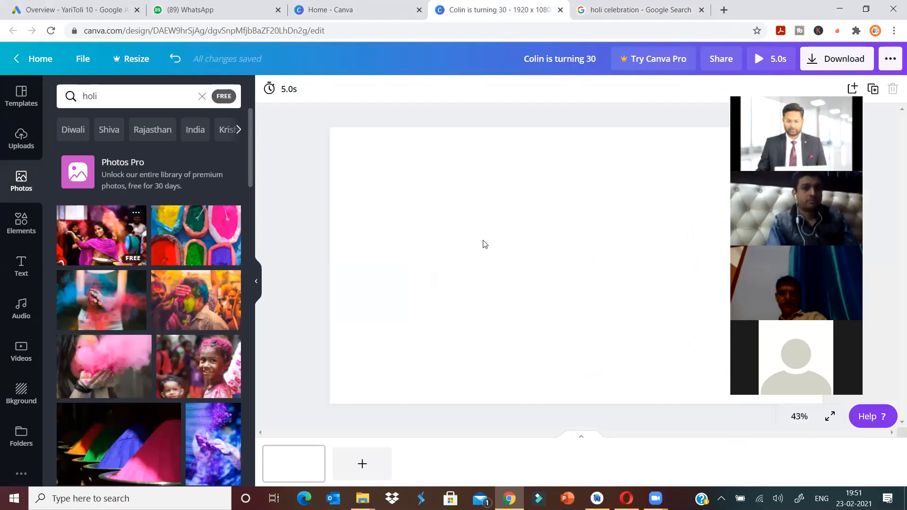
Step: Add the free photo of the woman throwing coloured powder and enlarge it to cover the whole page
left_click_drag(465, 223, 384, 193)
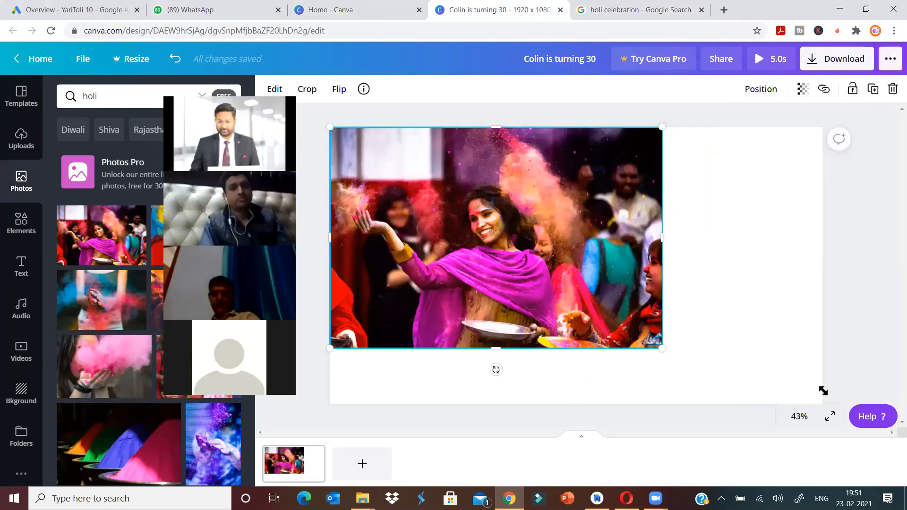
left_click_drag(837, 393, 709, 326)
left_click(707, 291)
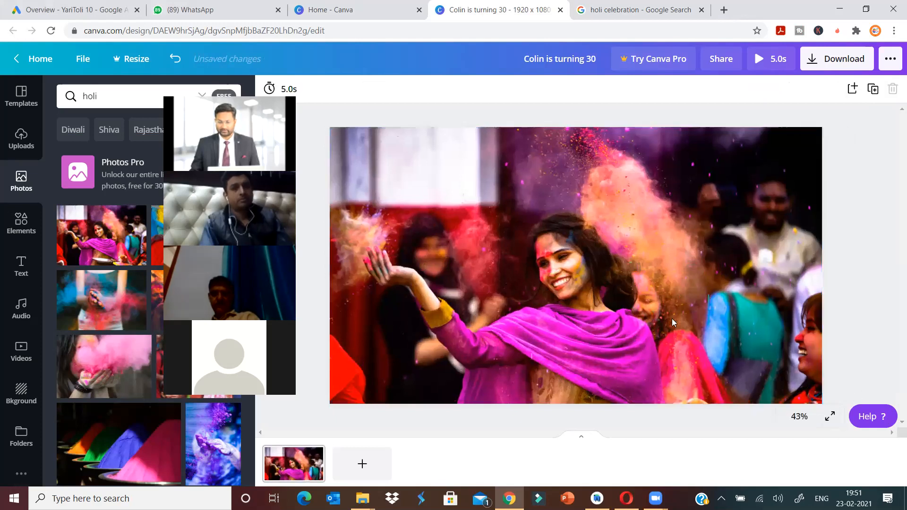
Step: Shift the background photo's crop upward within the page so the plates of colour in the lower part are included
double_click(643, 321)
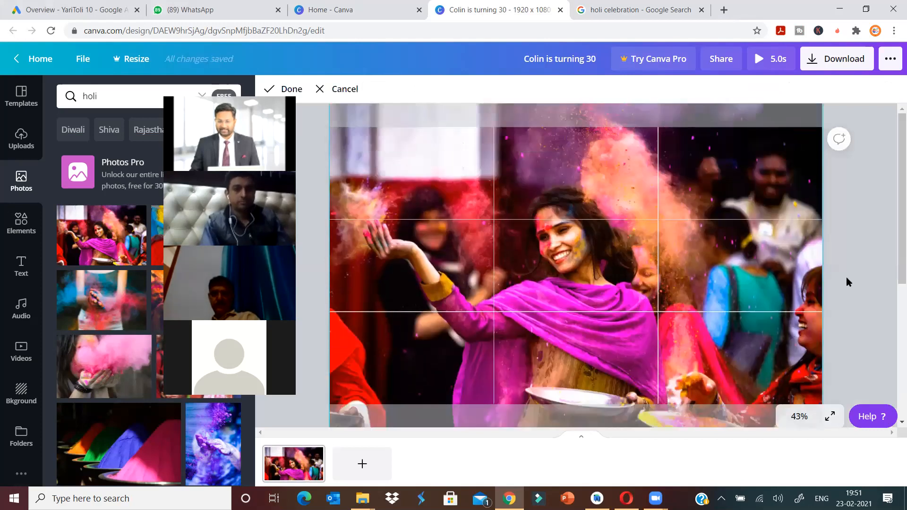
left_click(849, 278)
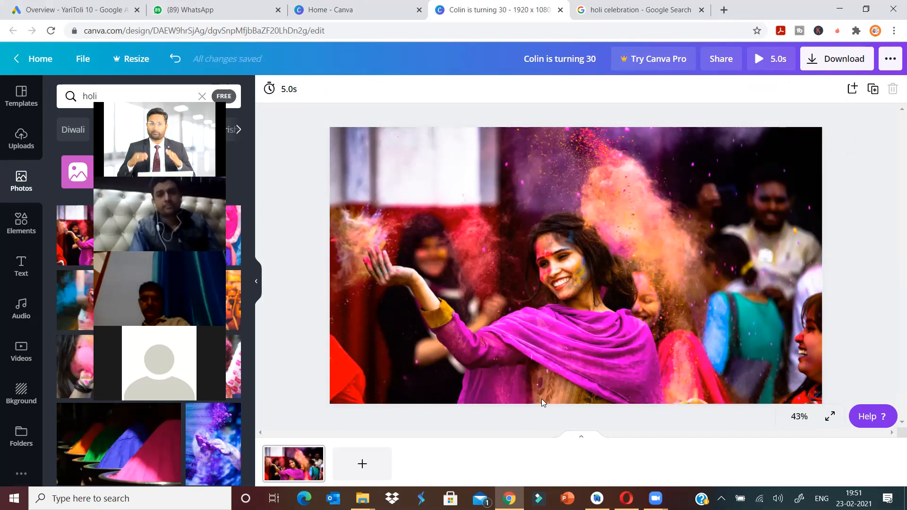
left_click(583, 329)
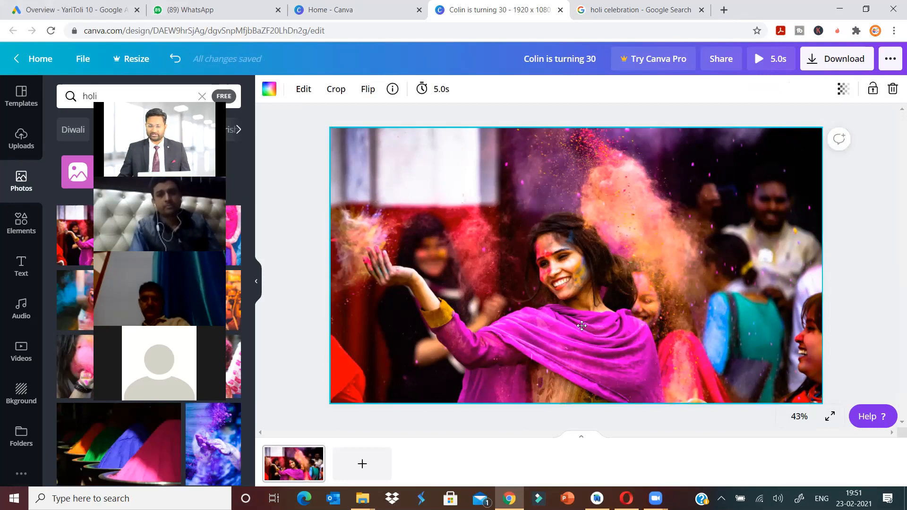
double_click(581, 325)
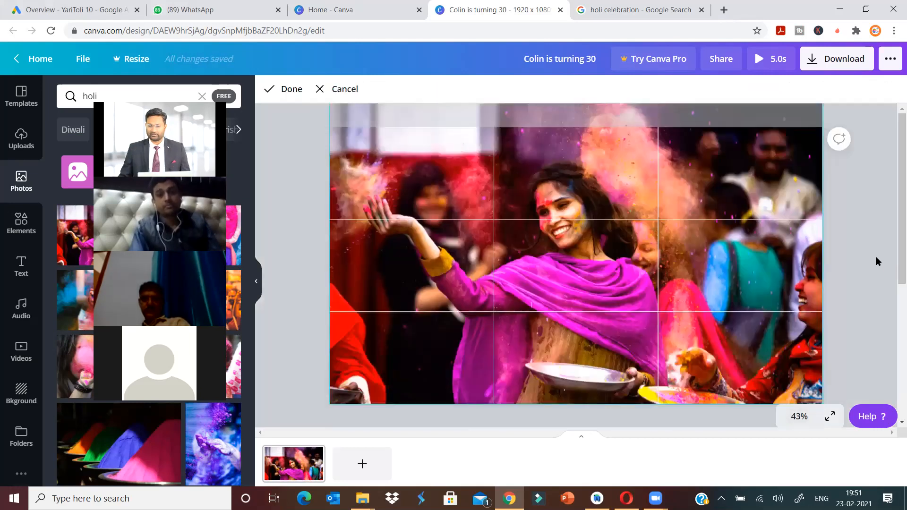
left_click(873, 268)
left_click(873, 267)
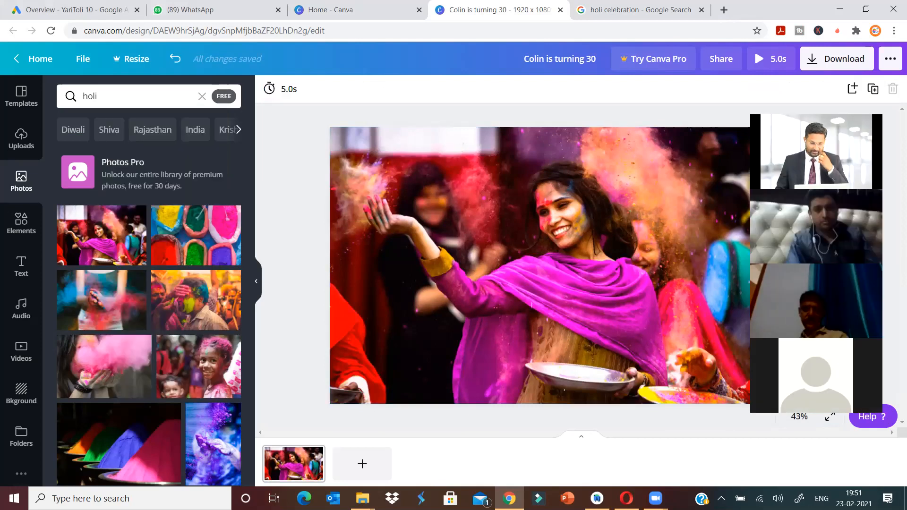
Step: Find the white yaritoli logo among the uploaded images and insert it into the cover
left_click(27, 147)
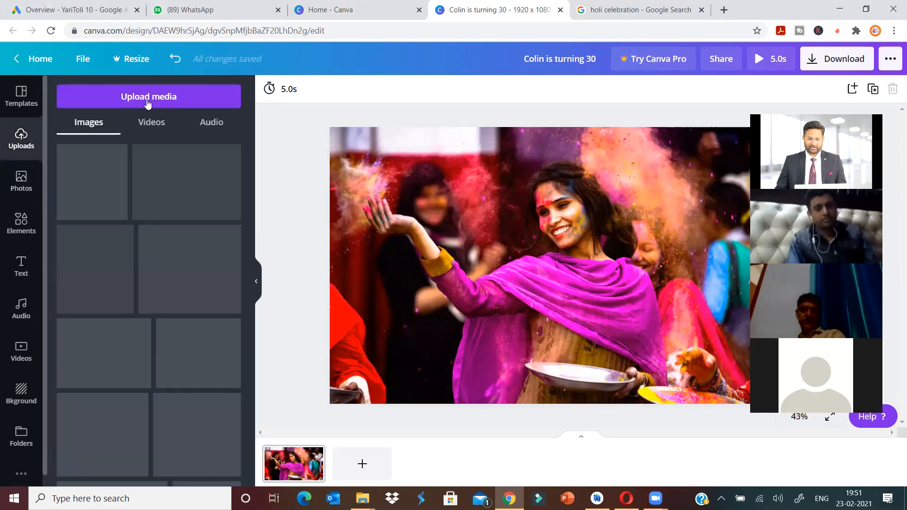
left_click(150, 97)
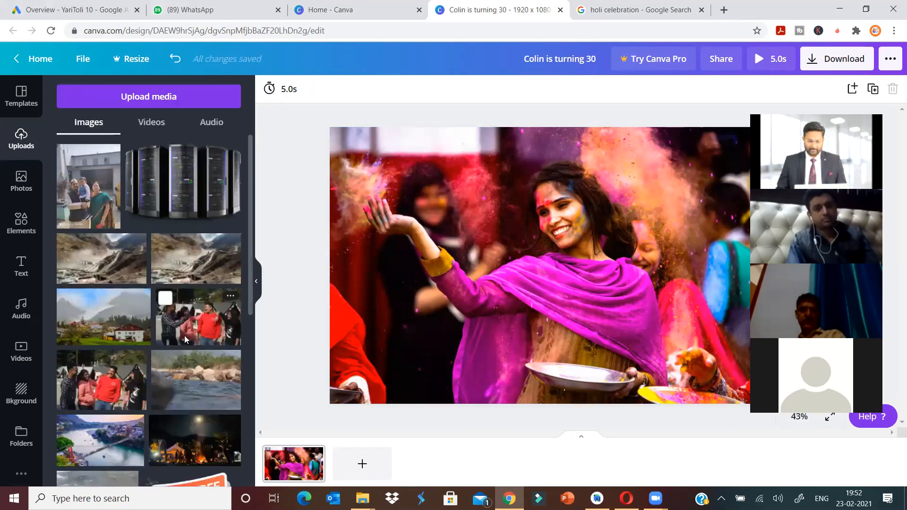
scroll(184, 336, "down", 5)
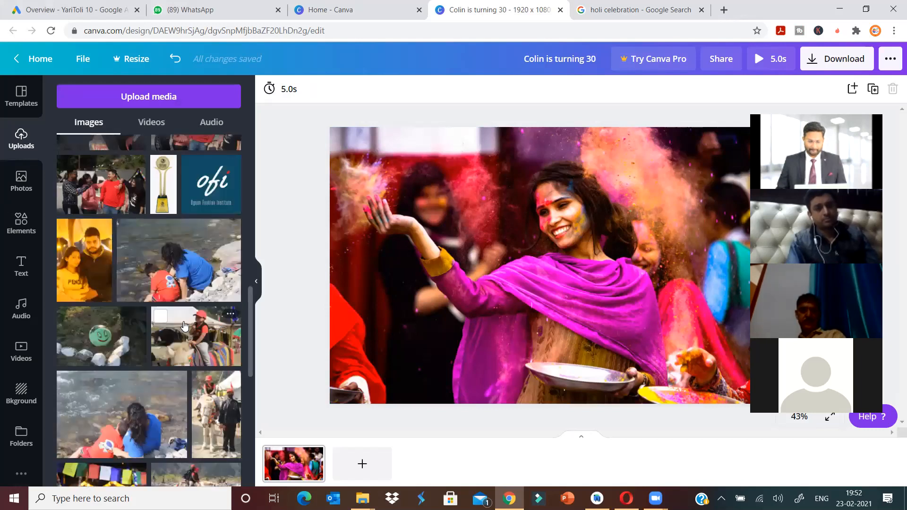
scroll(185, 324, "down", 5)
scroll(186, 319, "down", 5)
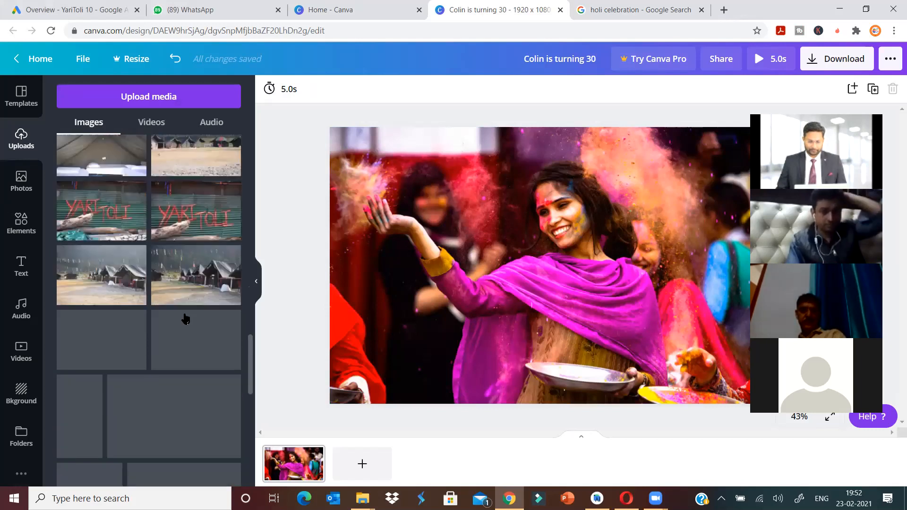
left_click(196, 316)
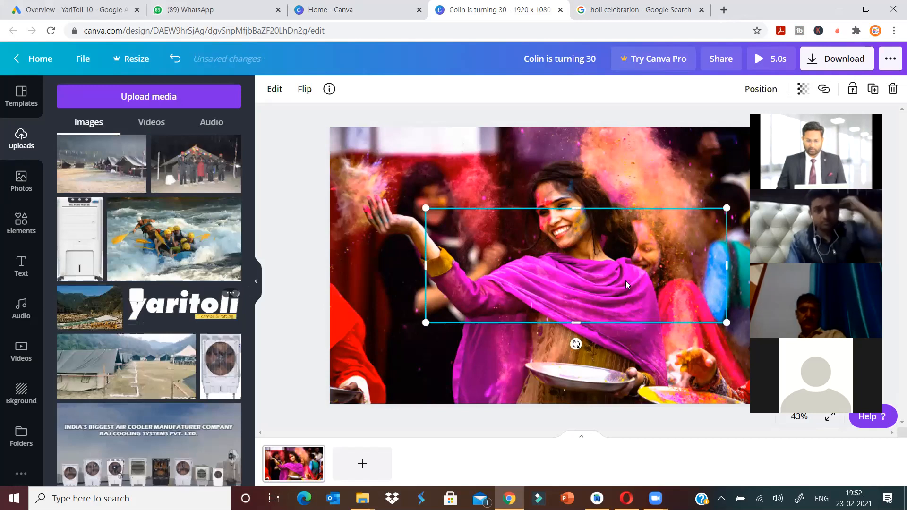
Step: Shrink the yaritoli logo to about 615 × 235 and place it in the upper-right corner of the cover
left_click_drag(670, 298, 574, 226)
mouse_move(504, 206)
left_mouse_down()
mouse_move(520, 210)
mouse_move(488, 198)
left_mouse_up()
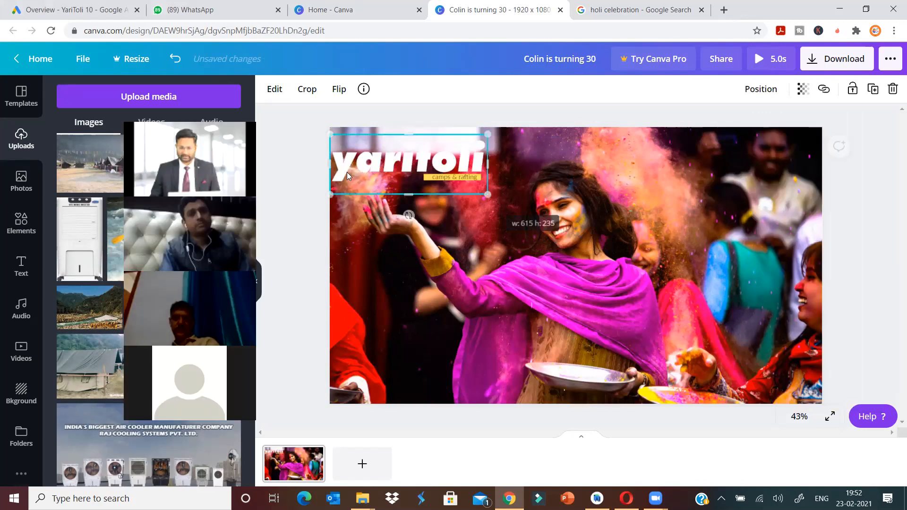
left_click_drag(347, 175, 706, 366)
left_click_drag(721, 165, 406, 156)
key("ctrl+z")
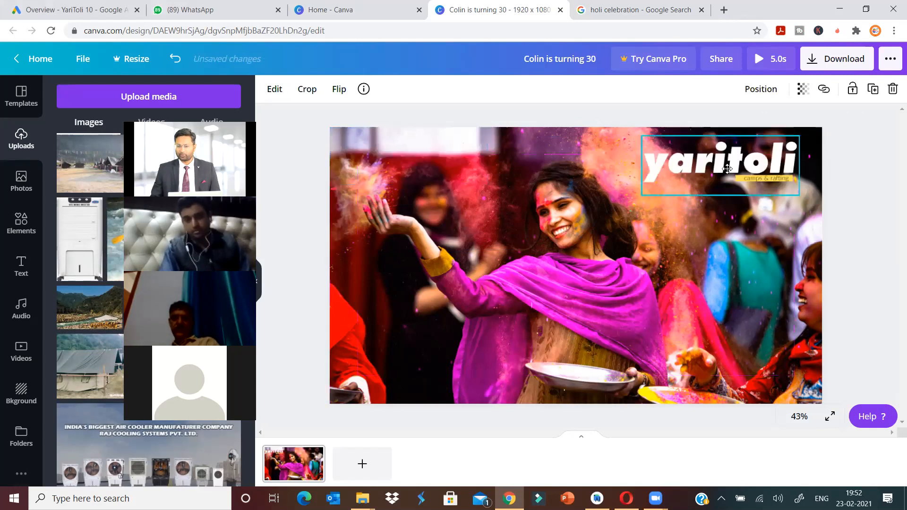
key("ctrl+z")
left_click(871, 198)
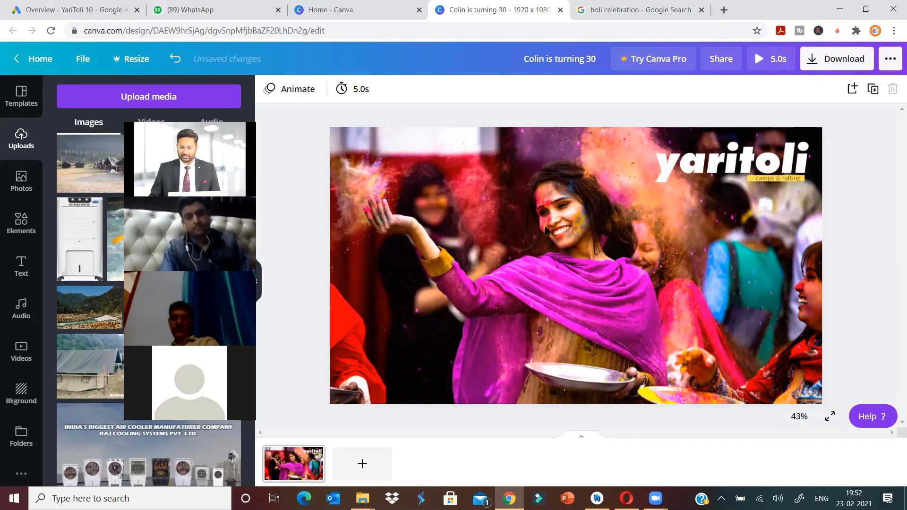
Step: Add a square shape and reshape it into a thin horizontal band spanning the full width near the cover's upper edge
left_click(27, 231)
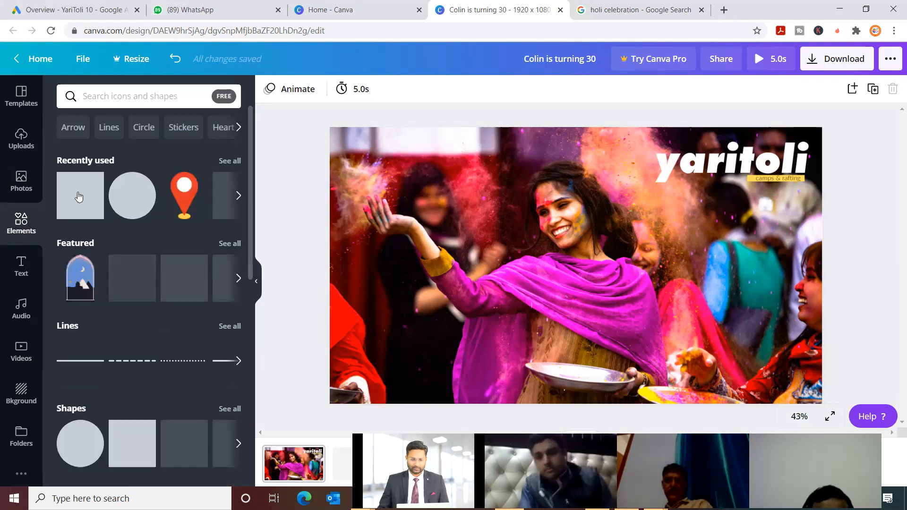
left_click(79, 197)
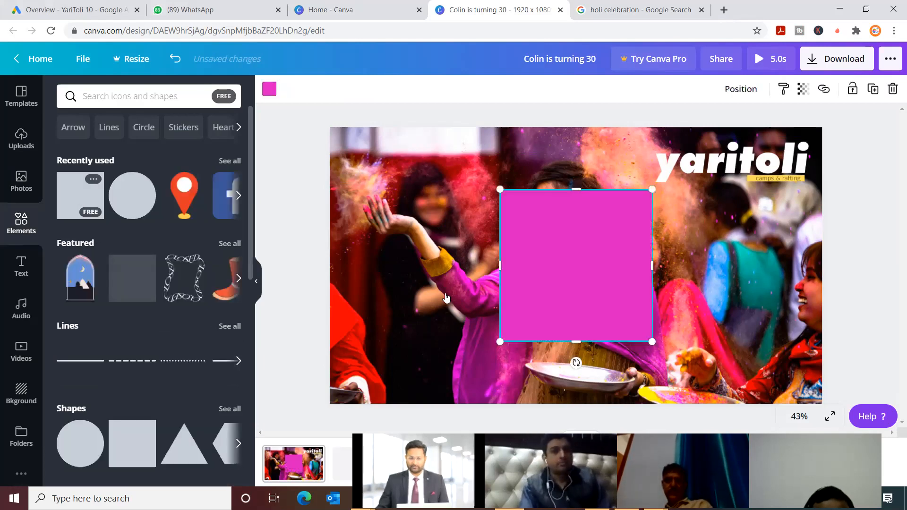
left_click_drag(577, 342, 582, 215)
left_click_drag(431, 184, 386, 157)
left_click_drag(860, 156, 860, 161)
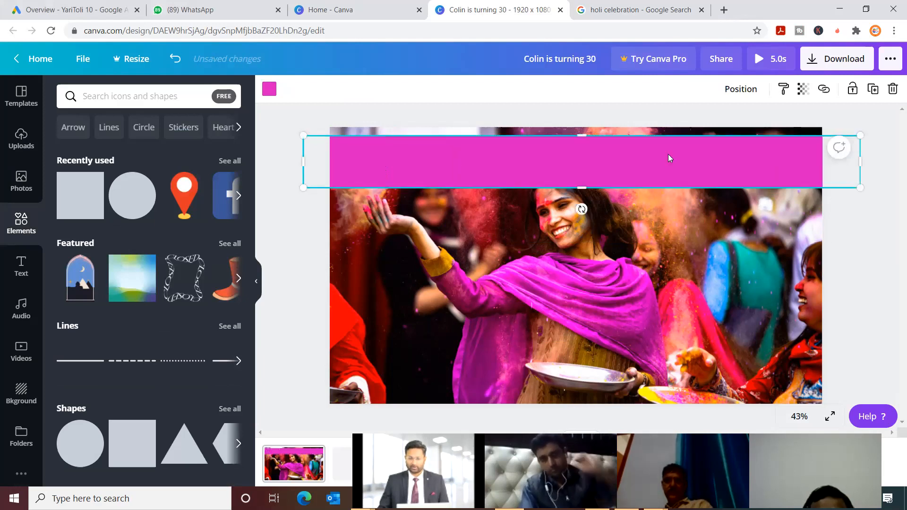
Step: Send the pink band behind the yaritoli logo and move the logo to the band's left end
left_click(741, 89)
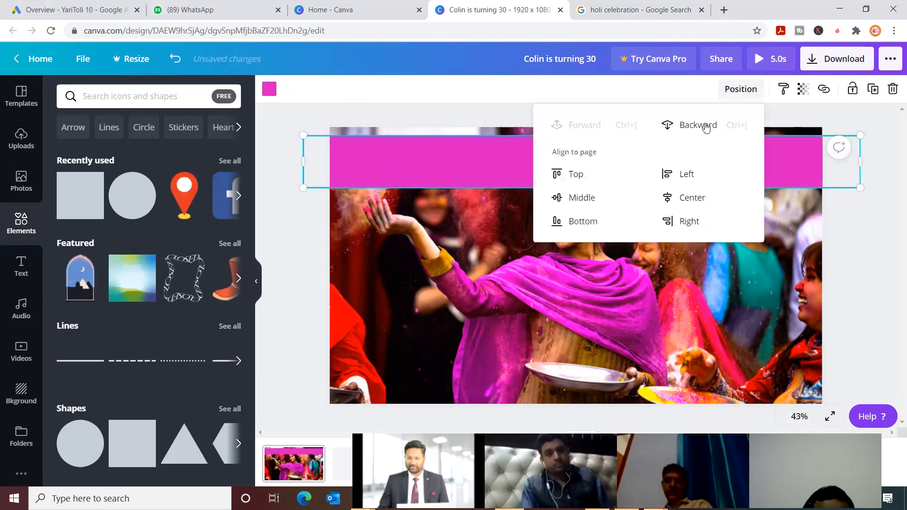
left_click(706, 126)
left_click(893, 242)
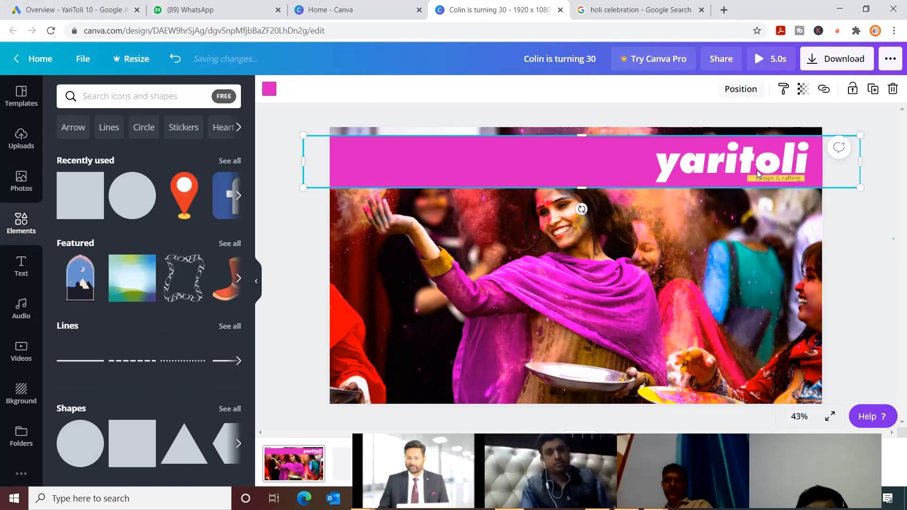
left_click_drag(761, 166, 447, 169)
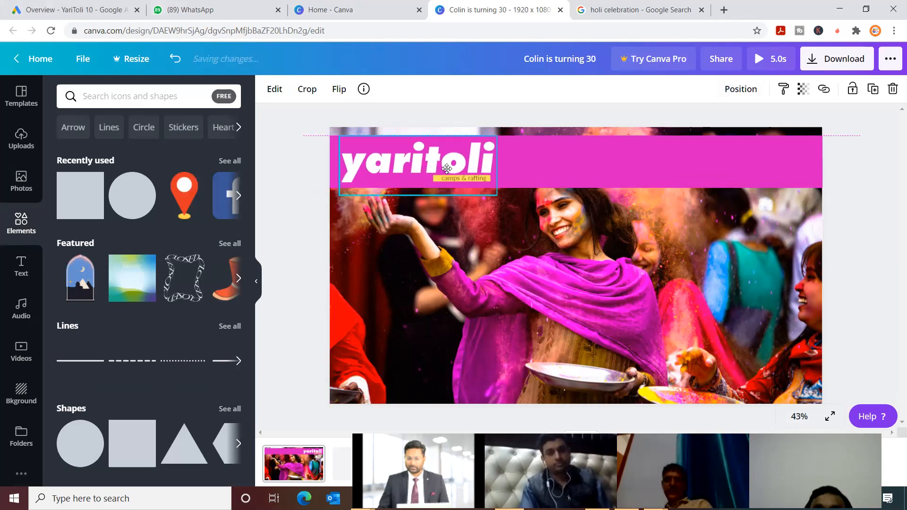
left_click(290, 172)
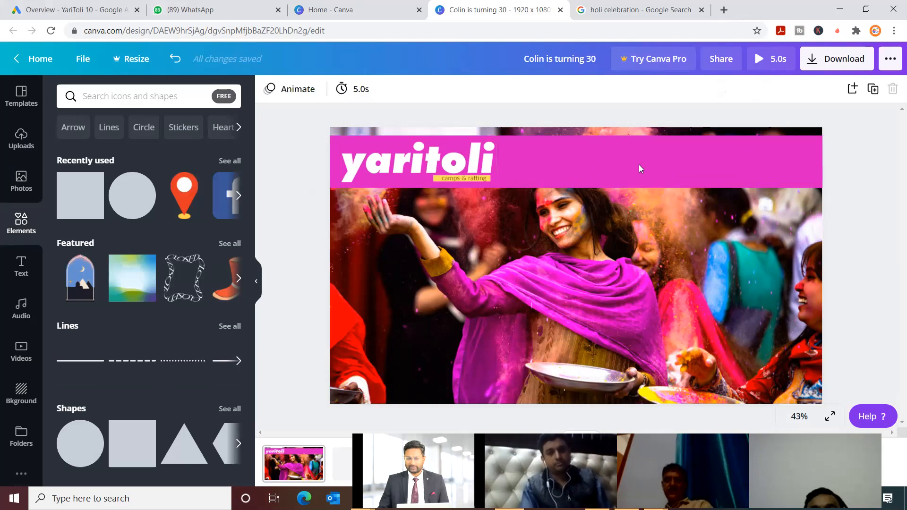
Step: Set the pink band's transparency to 52
left_click(640, 169)
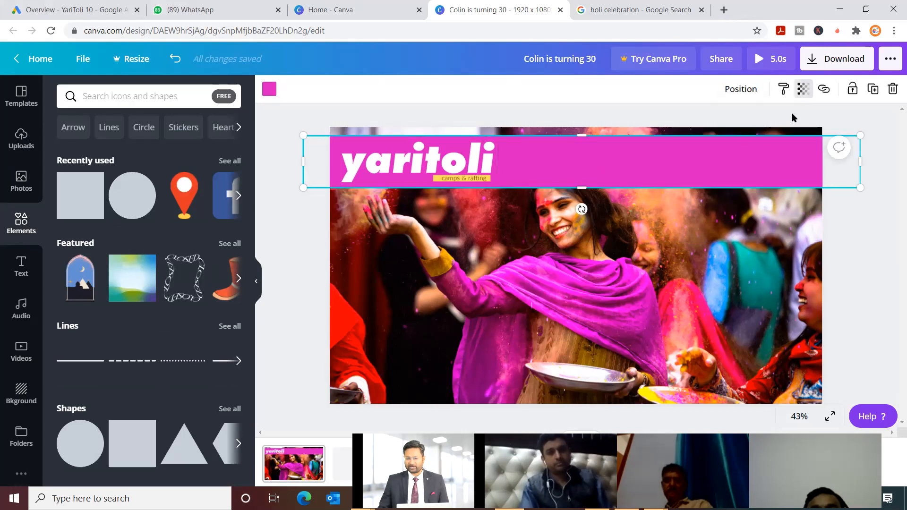
left_click(803, 89)
left_click_drag(737, 129, 726, 126)
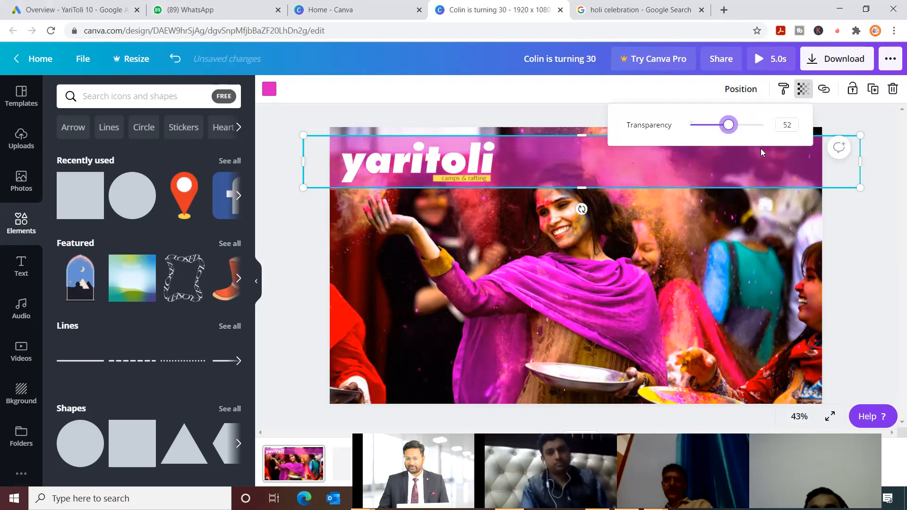
left_click(849, 224)
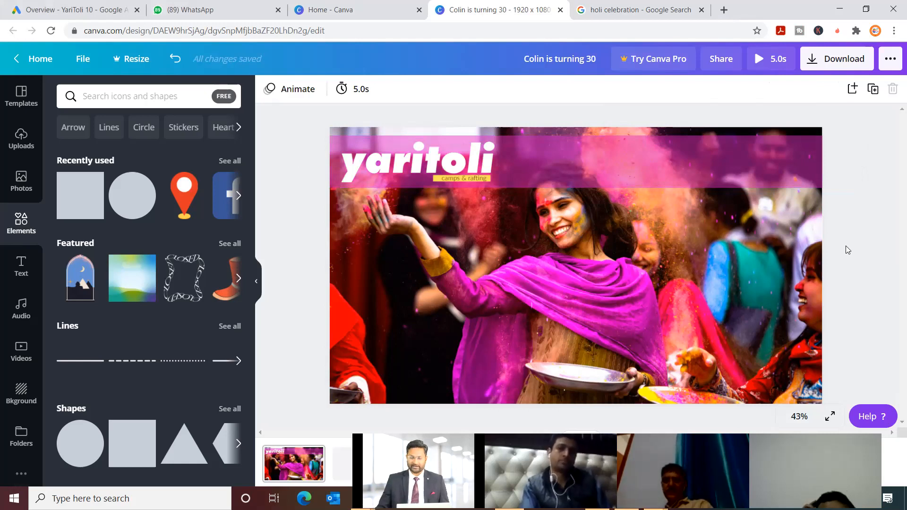
Step: Nudge the yaritoli logo slightly upward to fit it better within the band
left_click(439, 171)
key("Up")
key("Up")
key("Up")
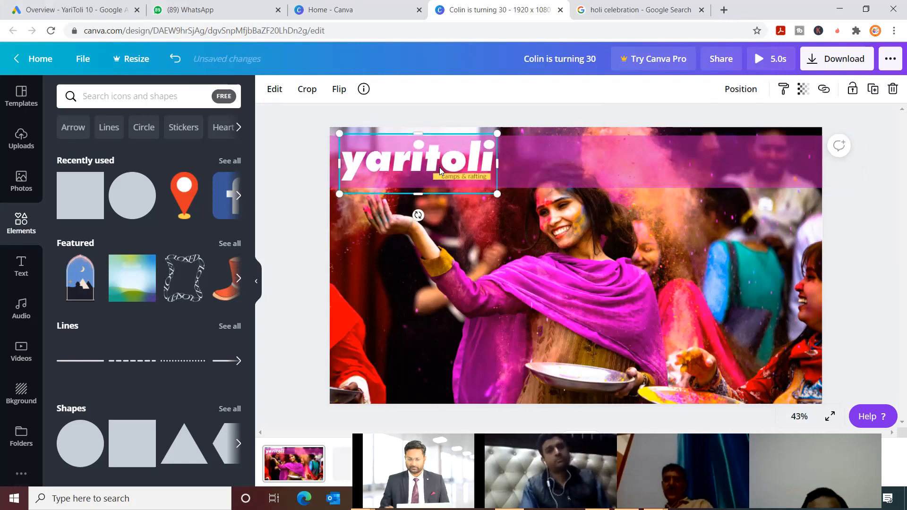
left_click(311, 166)
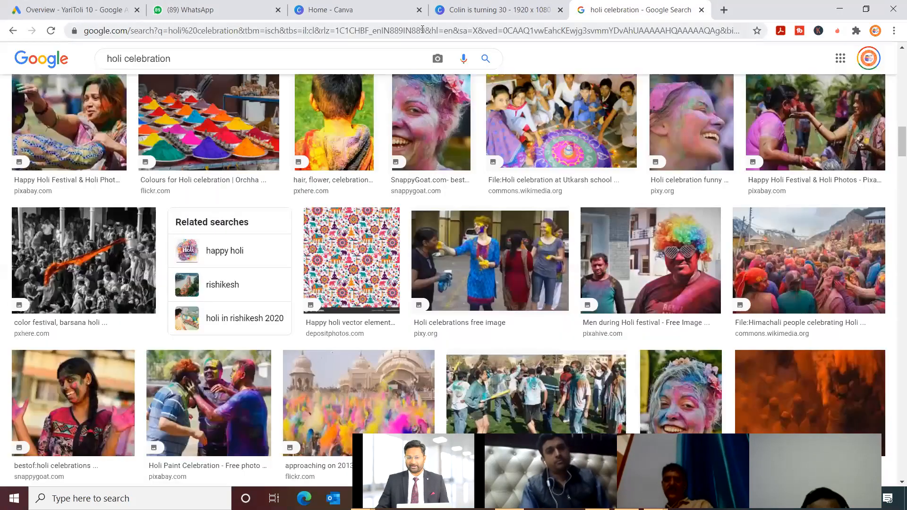
Step: Switch to the Google tab, search for "abode color" and open the Adobe Color create page
left_click(685, 13)
left_click(421, 29)
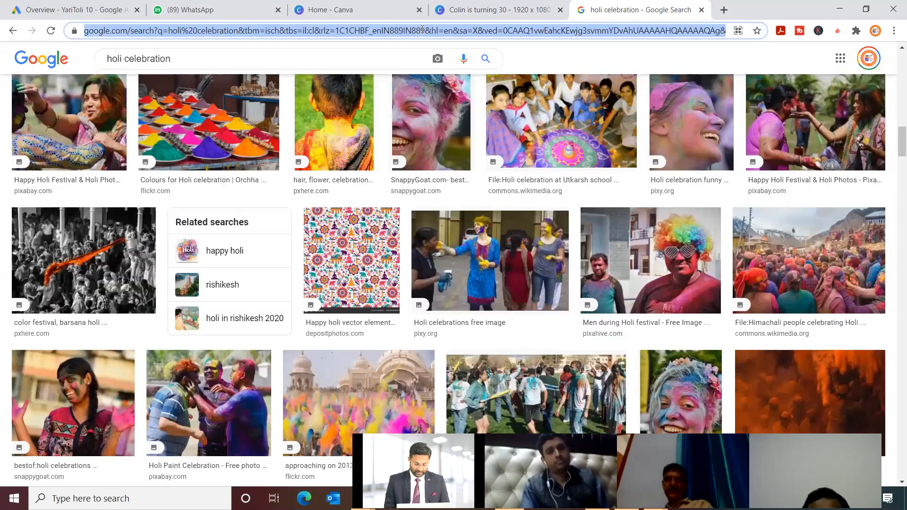
type("abode")
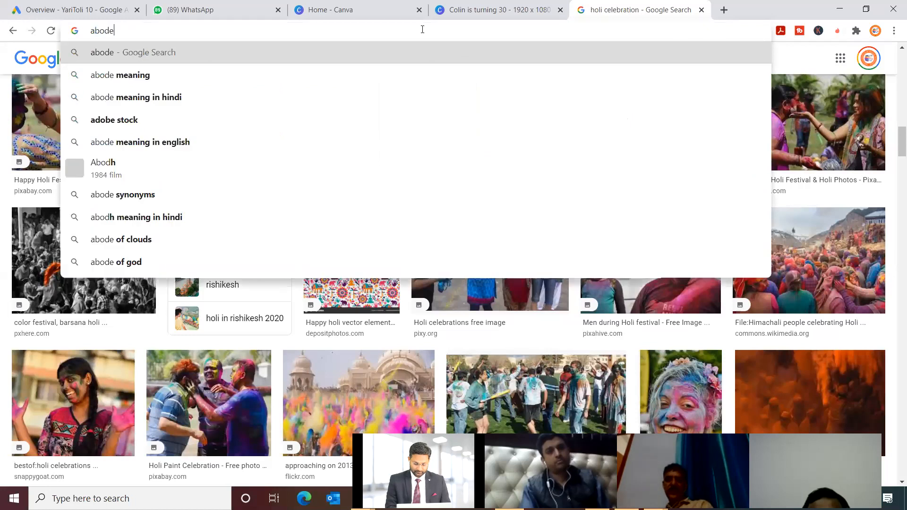
type(" color")
key("Return")
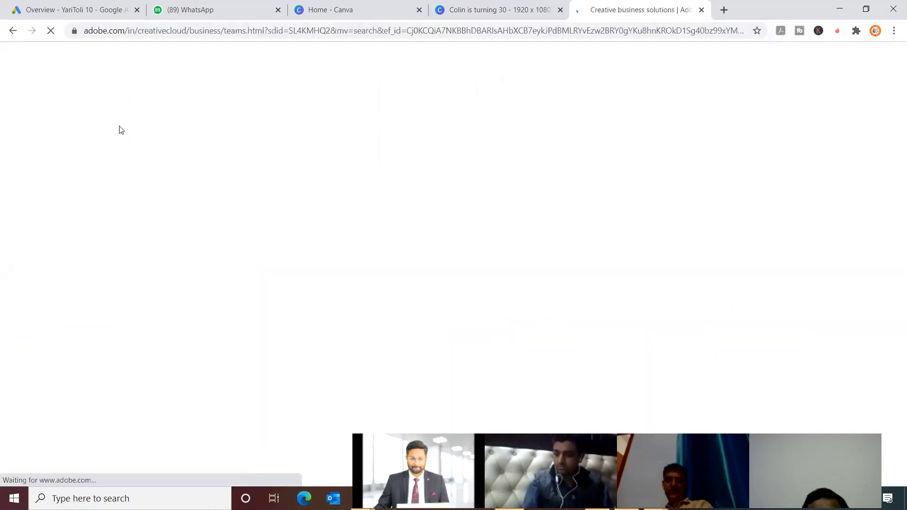
key("alt+Left")
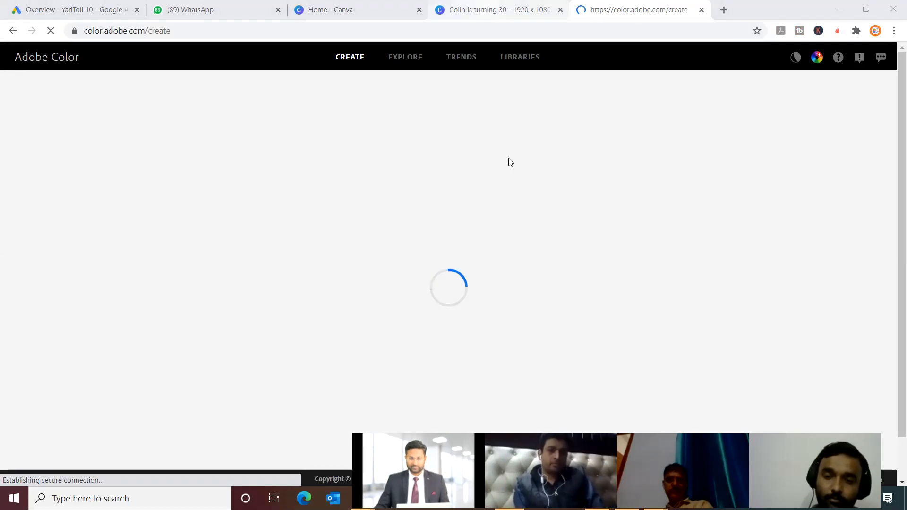
Step: Switch back to the Canva design and copy the hex code of the pink band's colour
key("ctrl+shift+Tab")
left_click(576, 168)
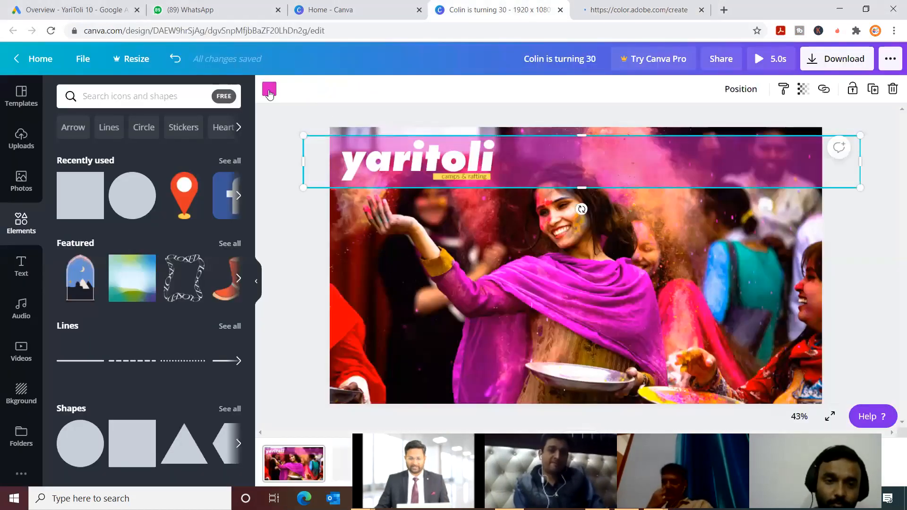
left_click(269, 89)
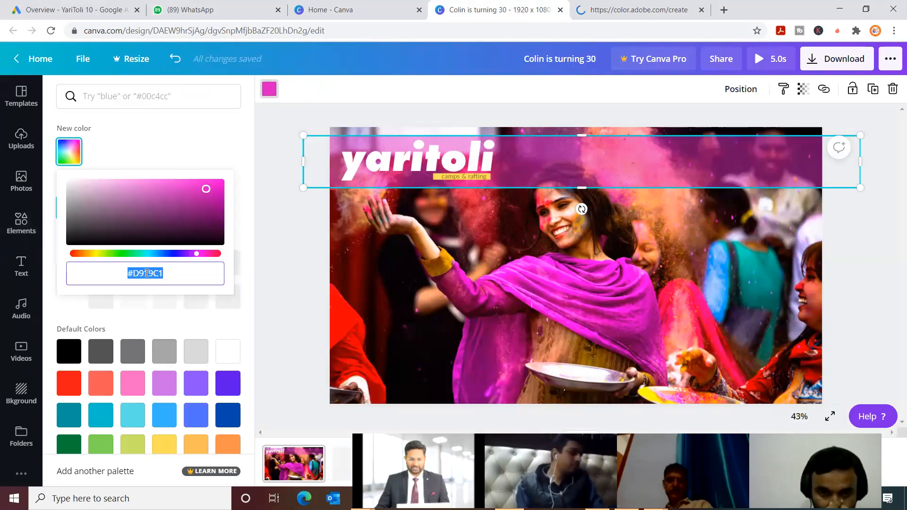
key("shift+F10")
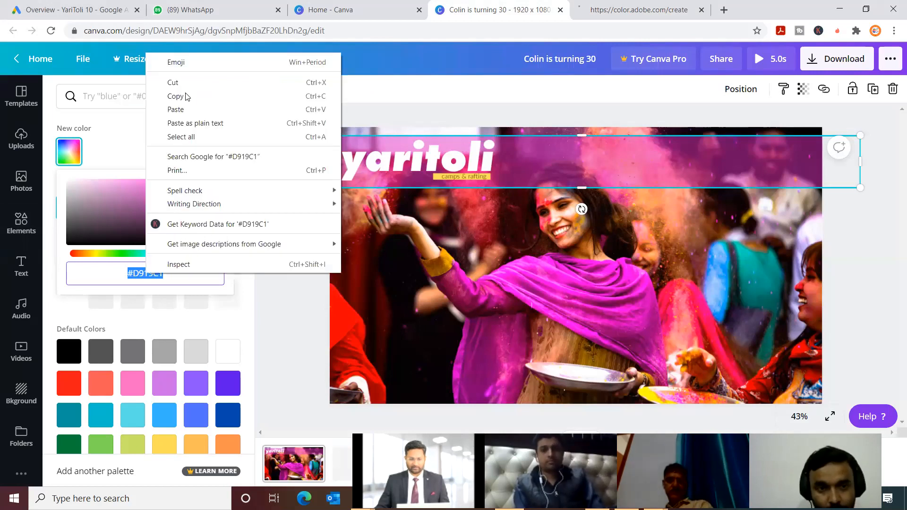
key("Escape")
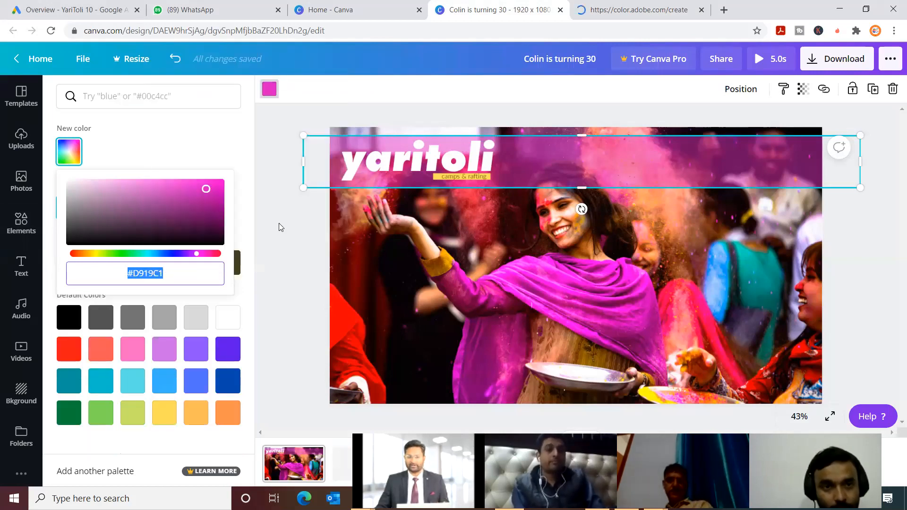
Step: Close the band's colour picker, switch to the Adobe Color tab and dismiss the What's New dialog
key("Escape")
key("Escape")
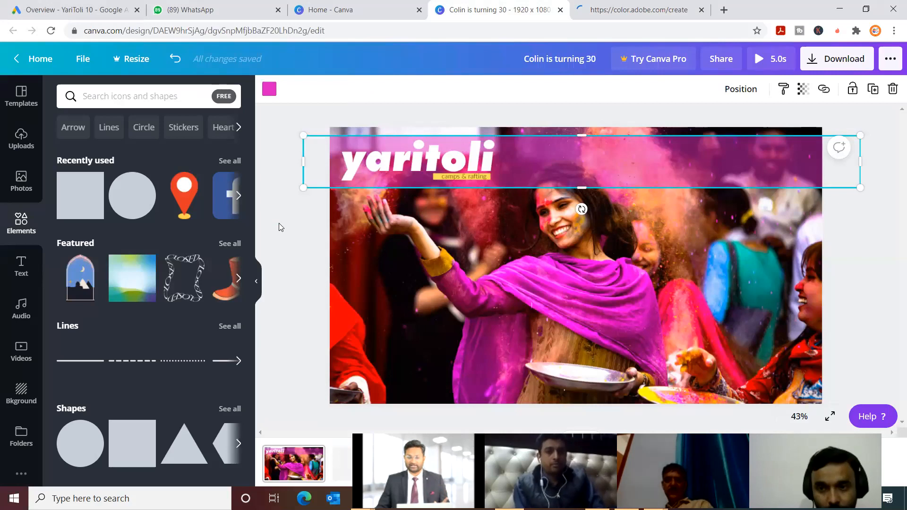
key("Escape")
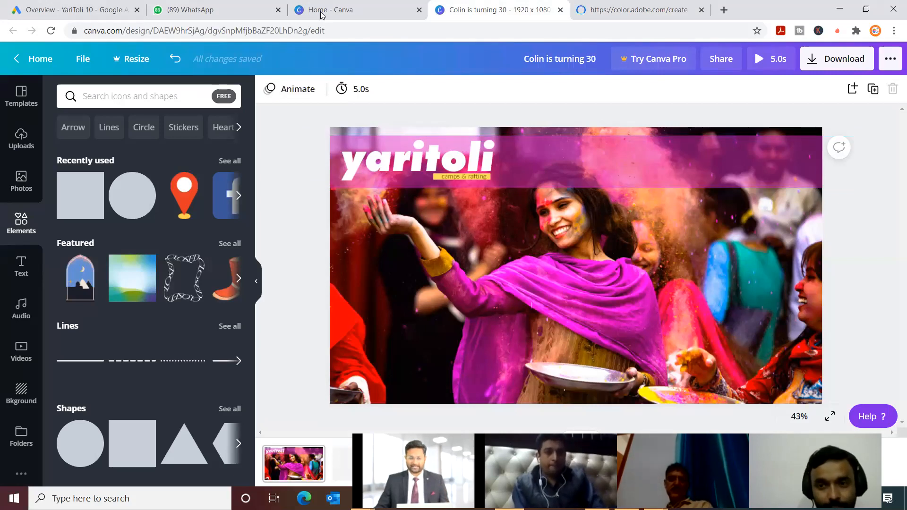
left_click(659, 8)
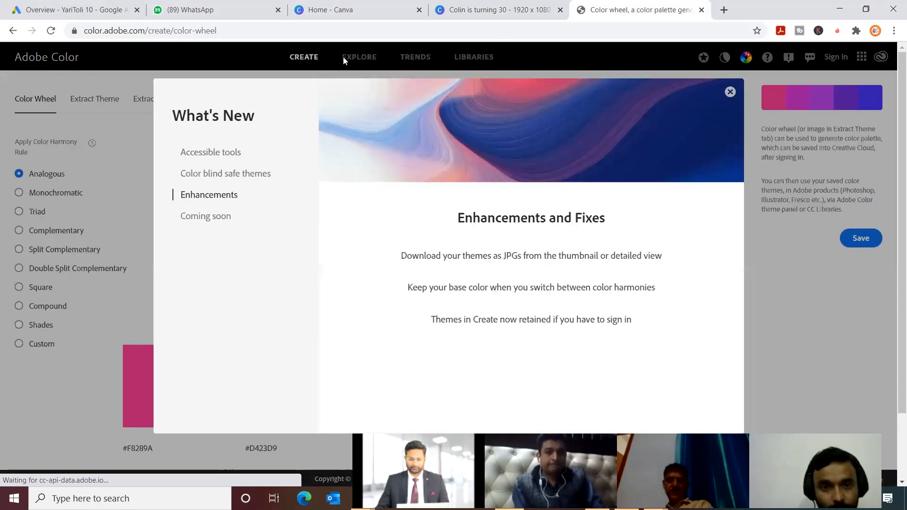
left_click(350, 61)
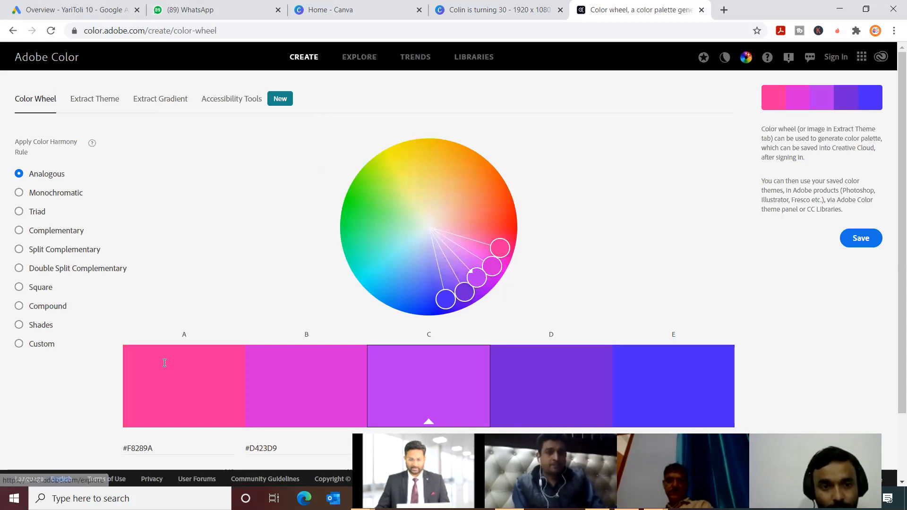
Step: Explore analogous palettes by shifting the colours on the wheel, and apply the Monochromatic harmony rule
scroll(184, 315, "down", 2)
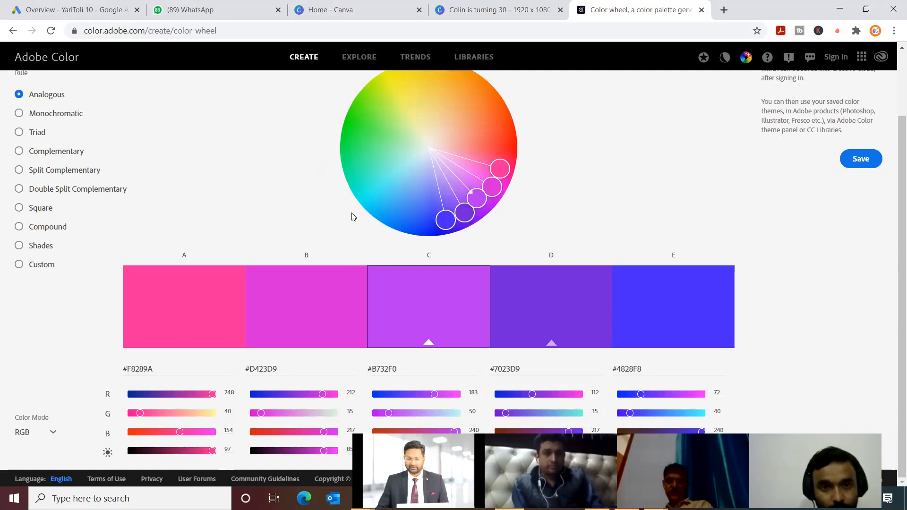
left_click_drag(346, 207, 347, 160)
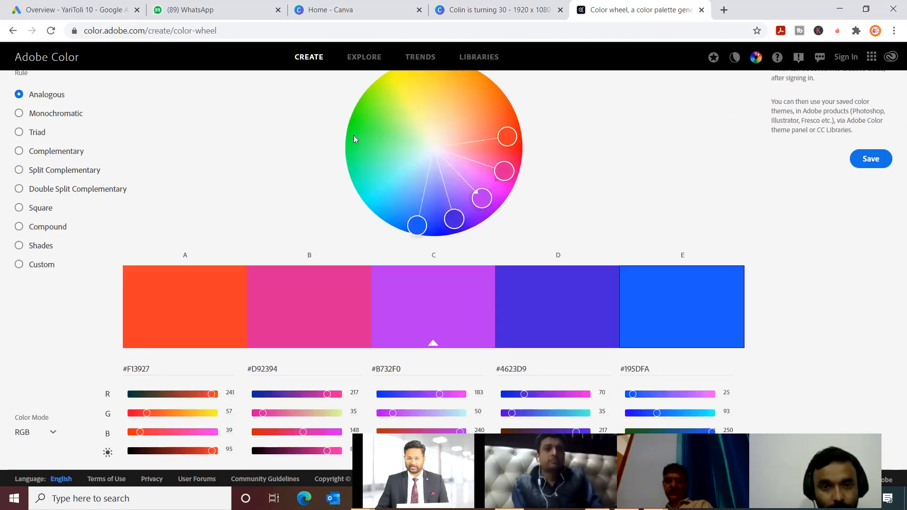
left_click_drag(385, 119, 389, 118)
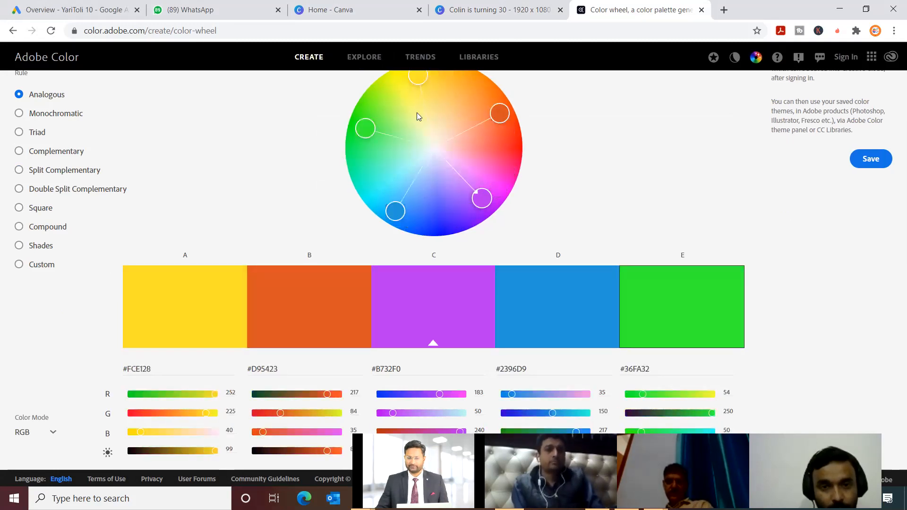
left_click_drag(454, 115, 455, 115)
left_click_drag(489, 147, 492, 171)
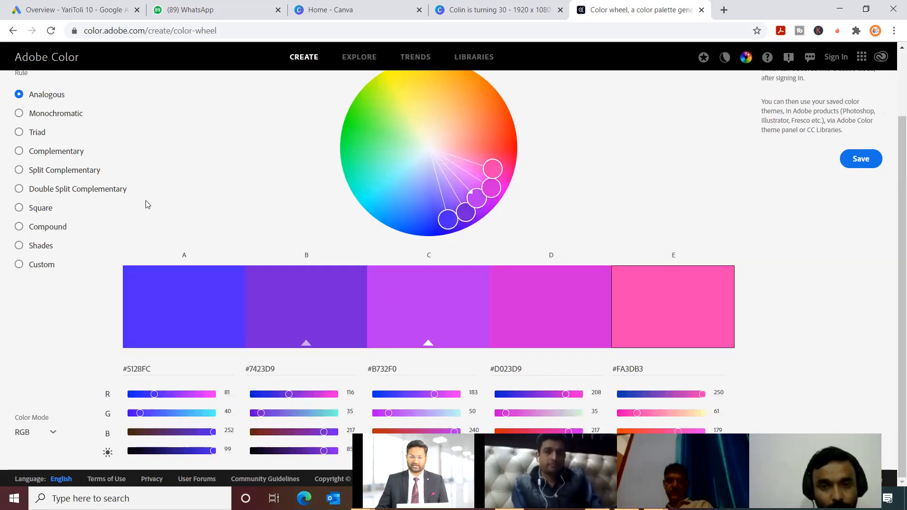
left_click(45, 115)
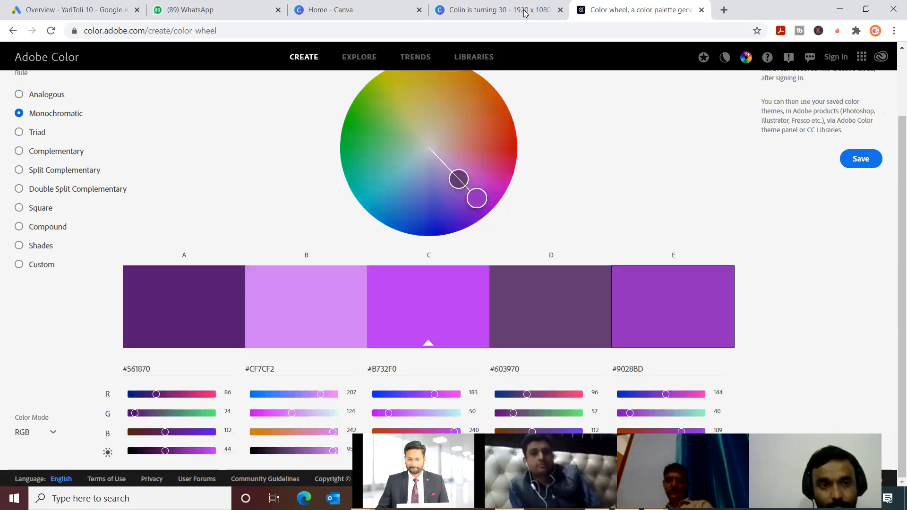
Step: Switch back to the Canva design and recolour the band behind the logo to the default red
left_click(496, 10)
left_click(742, 155)
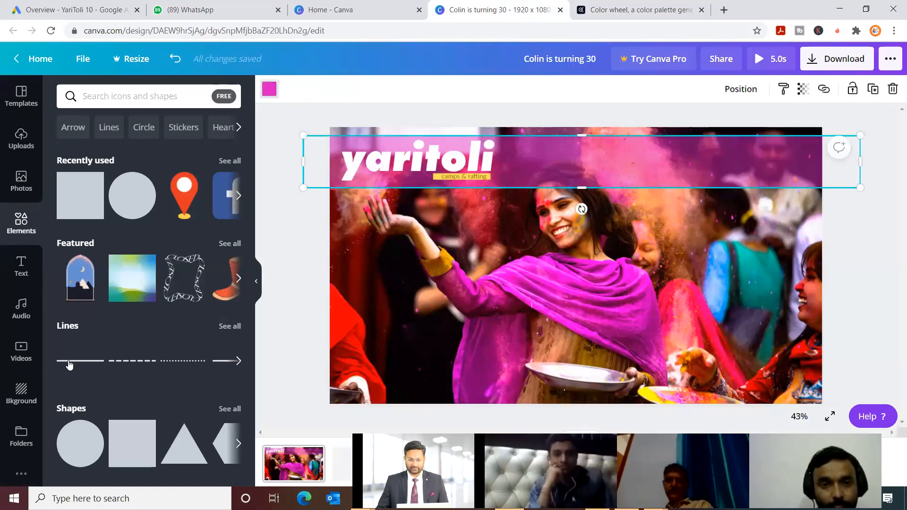
left_click(71, 356)
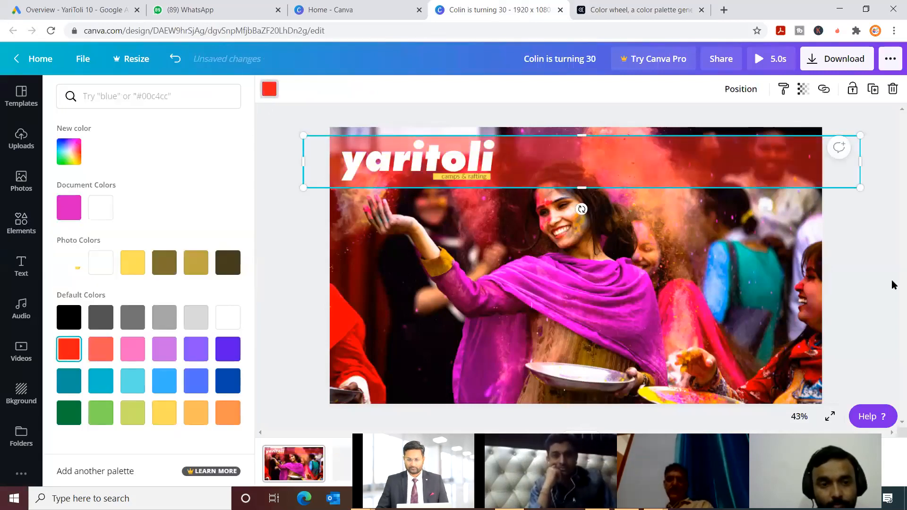
left_click(861, 259)
left_click(854, 251)
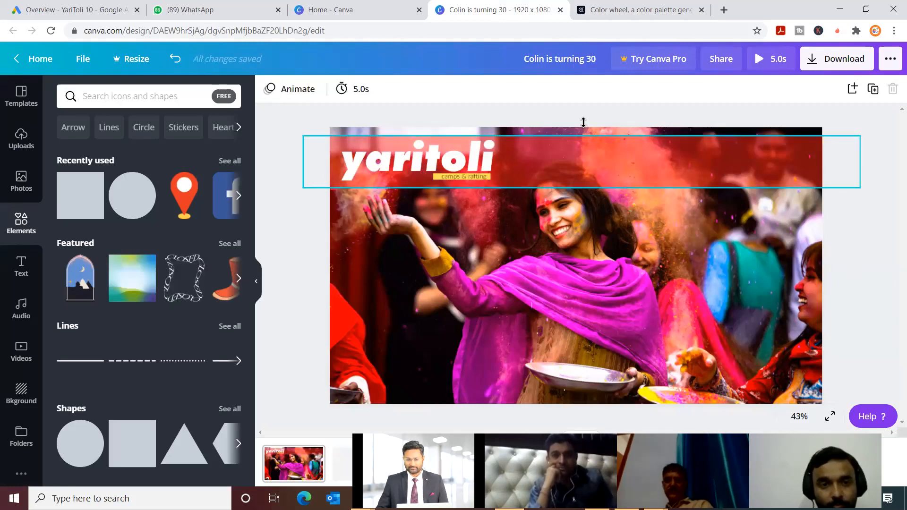
Step: Stretch the red band's upper and lower edges past the canvas so it covers the whole photo as an overlay
left_click(584, 138)
left_click_drag(582, 103, 578, 134)
left_click(876, 216)
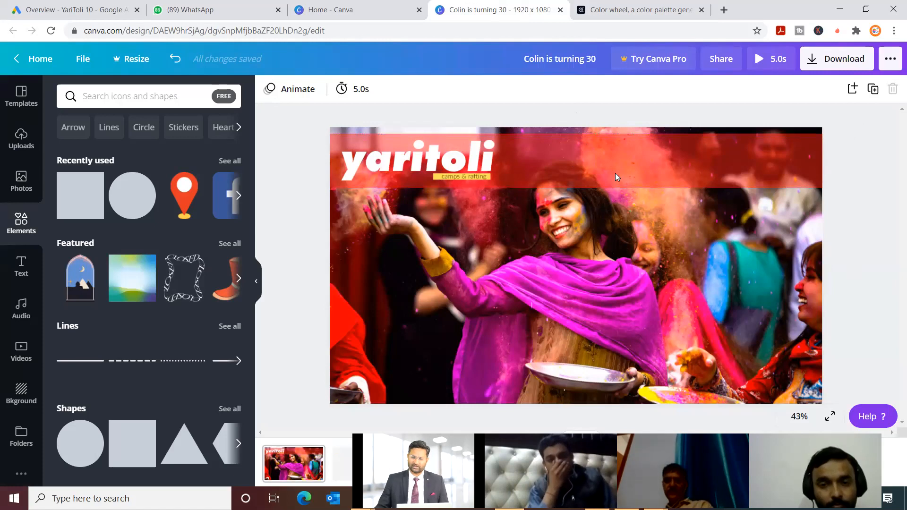
left_click_drag(585, 186, 582, 407)
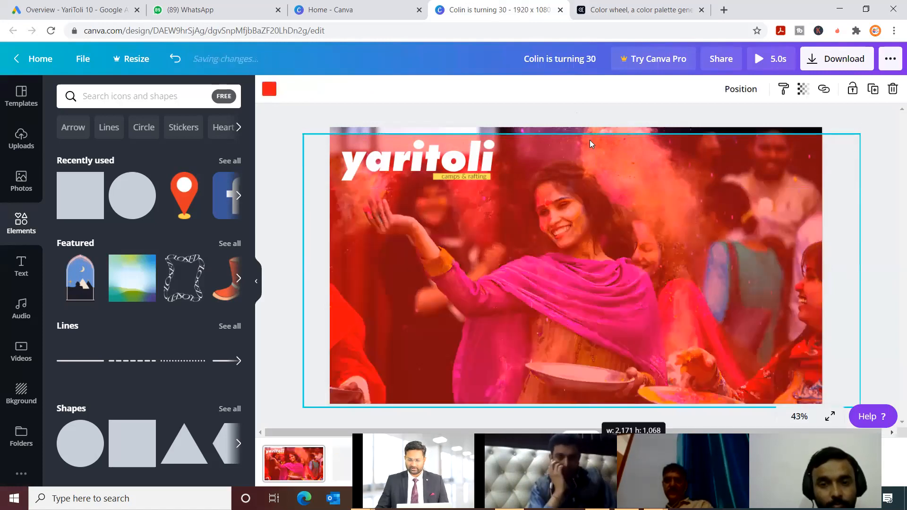
left_click_drag(583, 117, 583, 109)
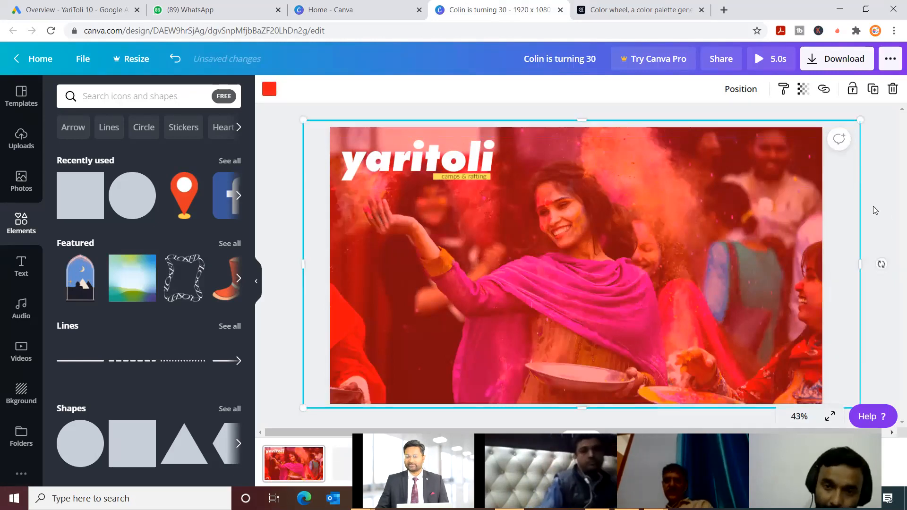
left_click(873, 206)
Step: Recolour the full-size overlay to the default dark grey
left_click(458, 170)
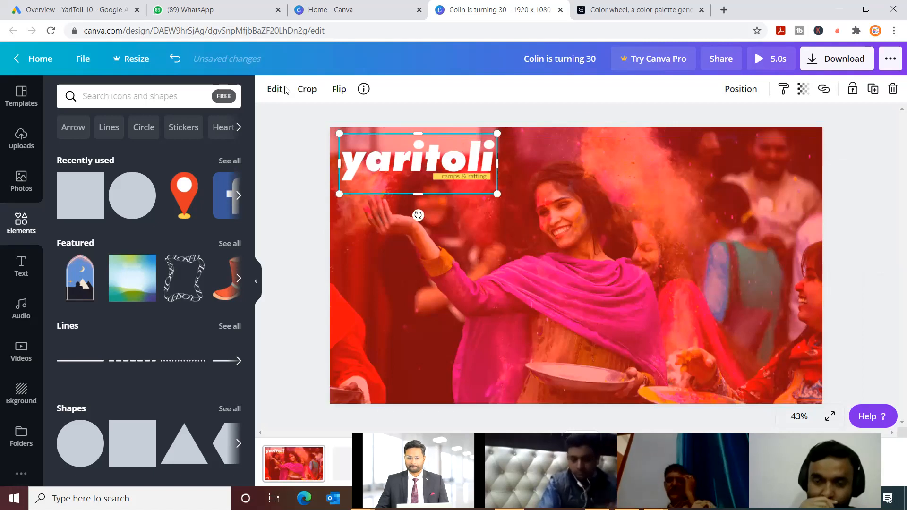
left_click(564, 178)
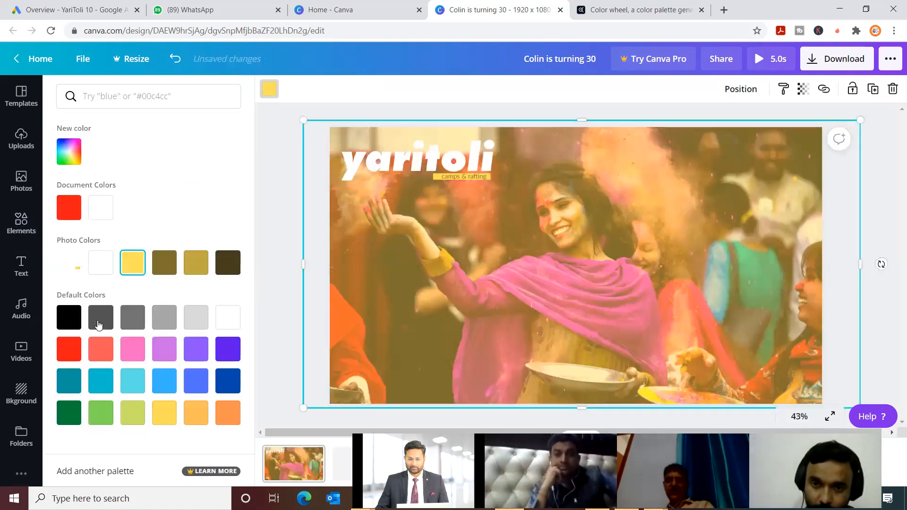
left_click(97, 326)
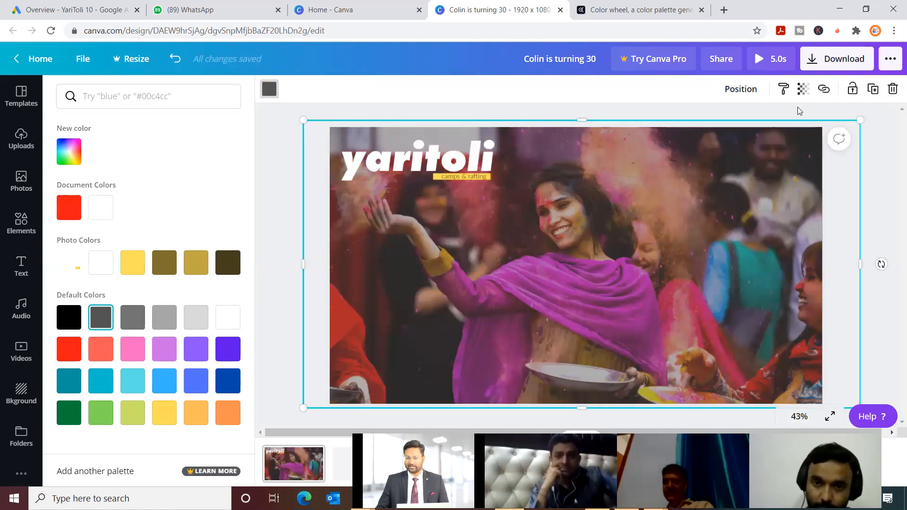
Step: Lower the dark grey overlay's transparency value until it only lightly tints the photo
left_click(803, 92)
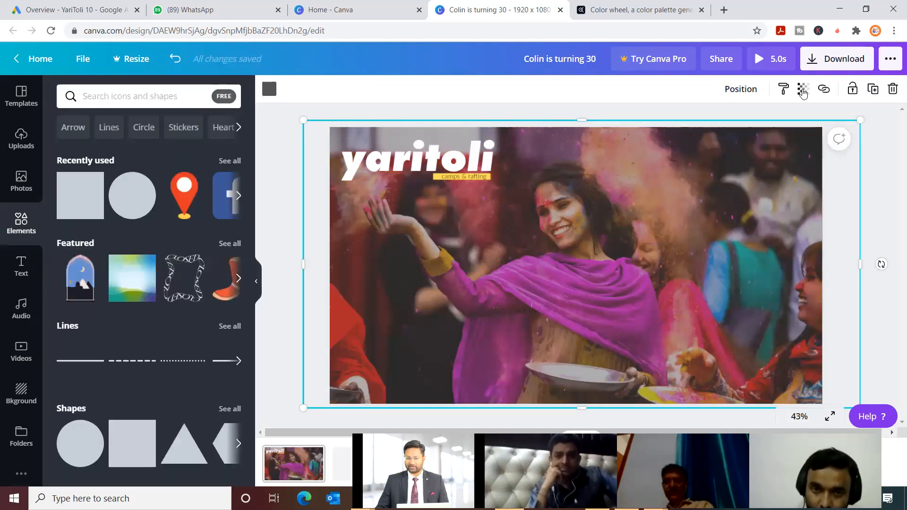
left_click(787, 126)
type("99")
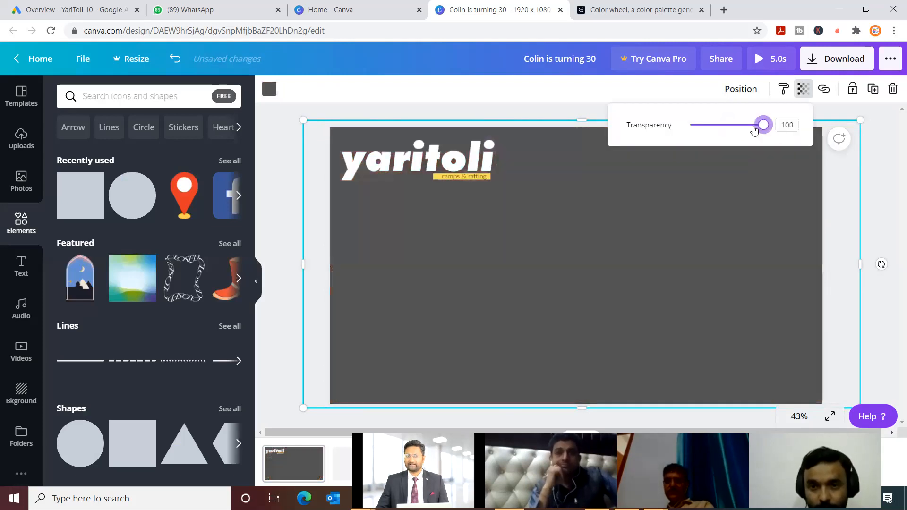
mouse_move(745, 132)
left_mouse_down()
mouse_move(686, 136)
mouse_move(733, 134)
left_mouse_up()
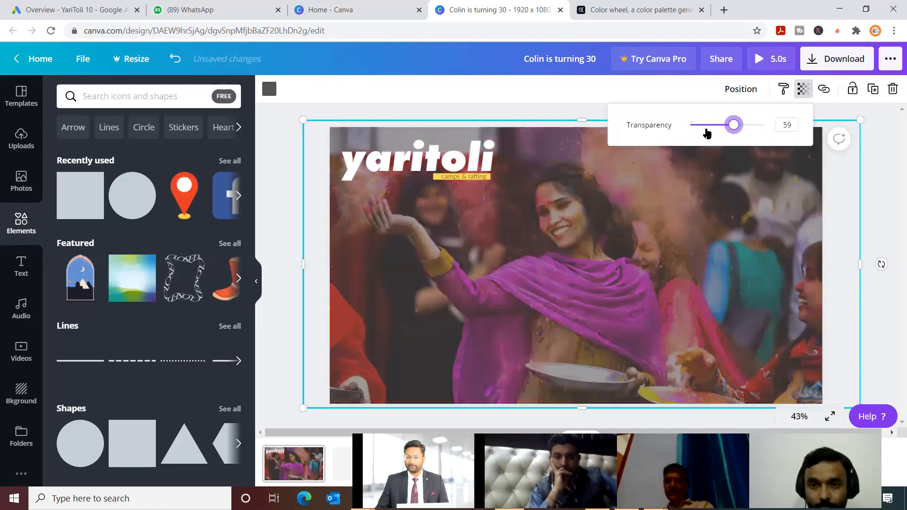
left_click(707, 132)
left_click(883, 185)
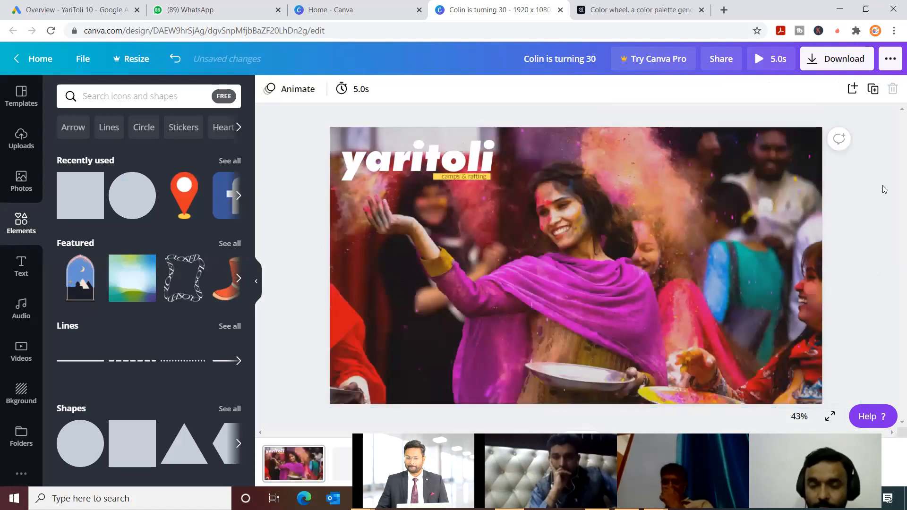
Step: Shrink the overlay slightly from its upper-right corner to about 2,157 × 1,116
left_click(597, 292)
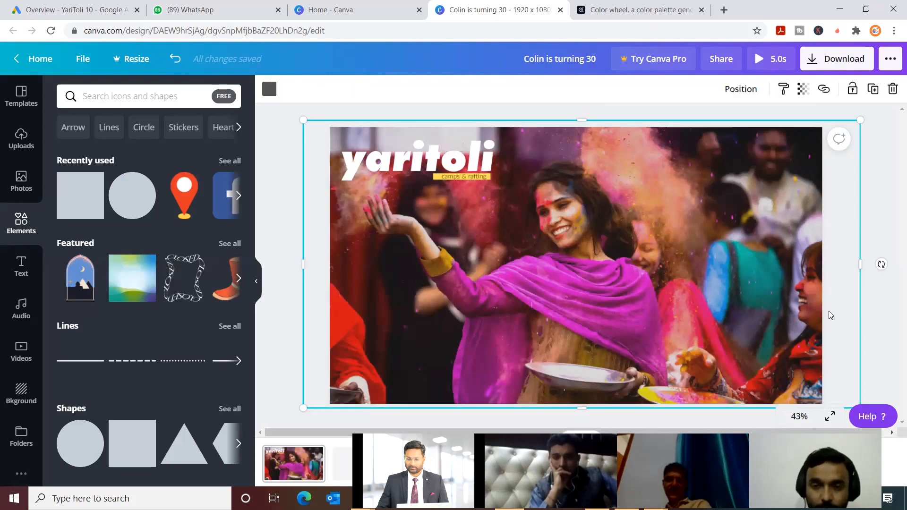
left_click_drag(822, 132, 887, 210)
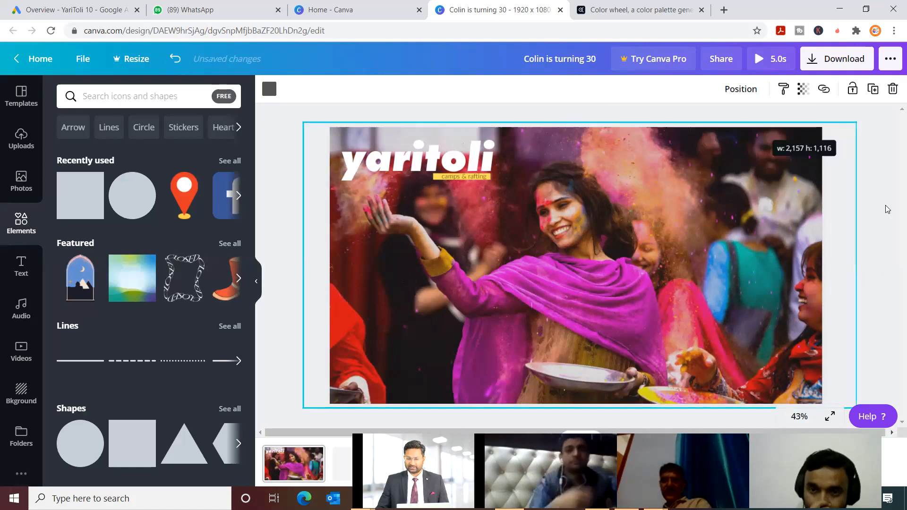
left_click(578, 286)
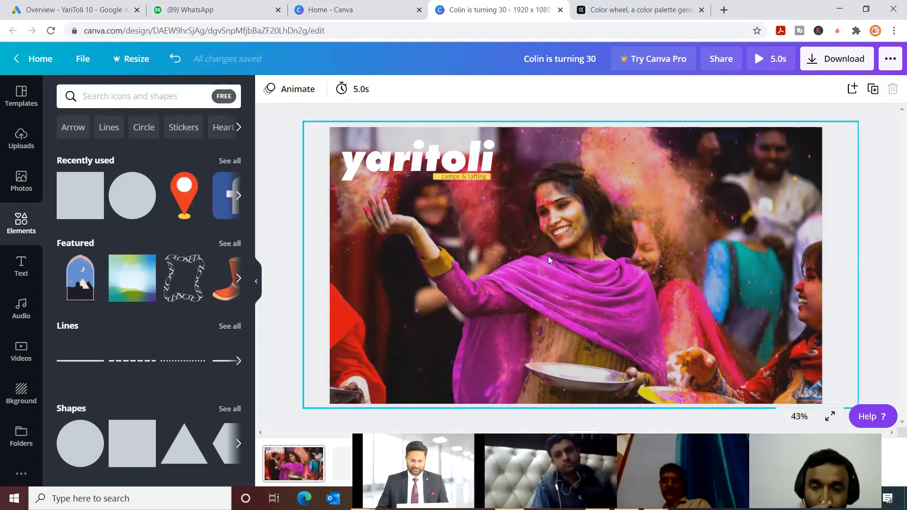
Step: Try the yaritoli logo in the photo's lower-left corner, and place it in the upper-right corner with a small margin
left_click_drag(465, 322, 463, 375)
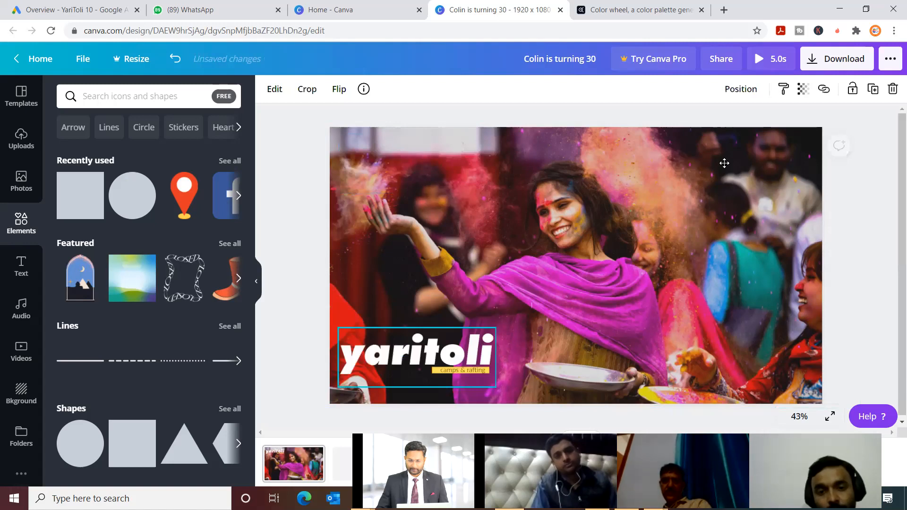
key("ctrl+z")
left_click_drag(774, 178, 772, 180)
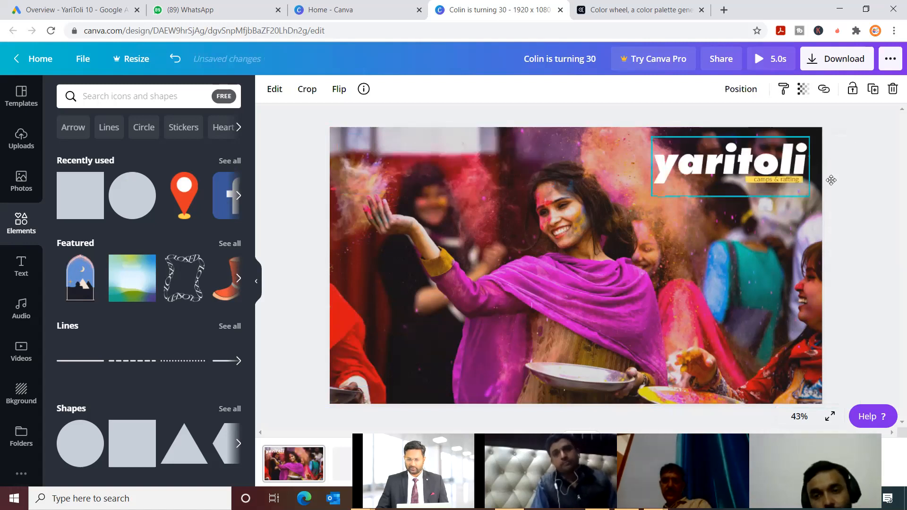
left_click(864, 181)
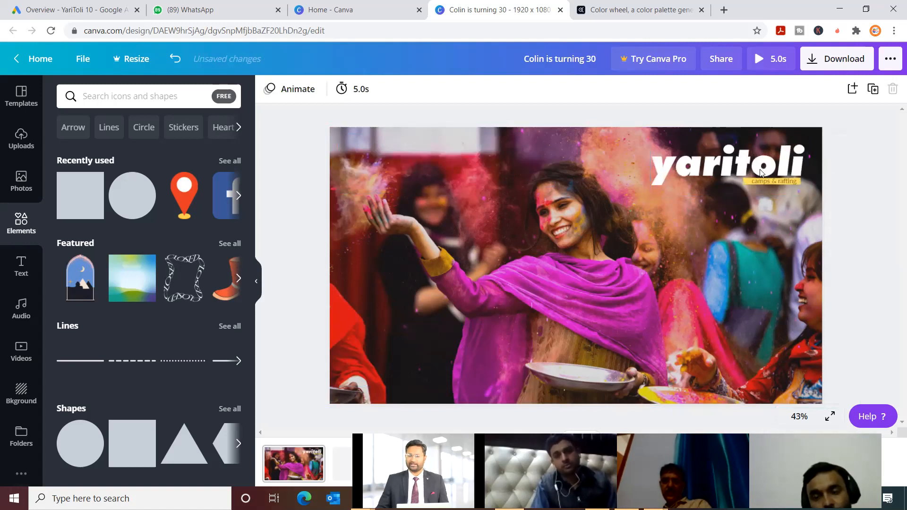
left_click_drag(761, 172, 754, 172)
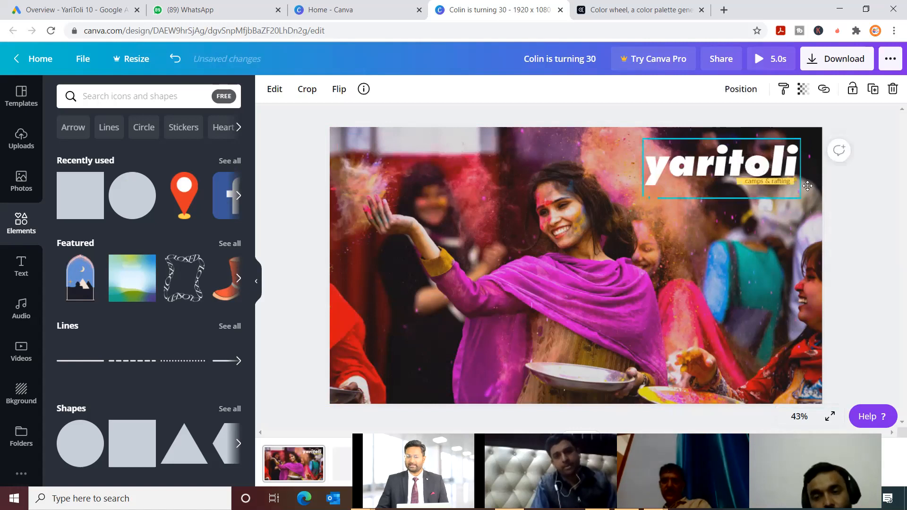
left_click(880, 203)
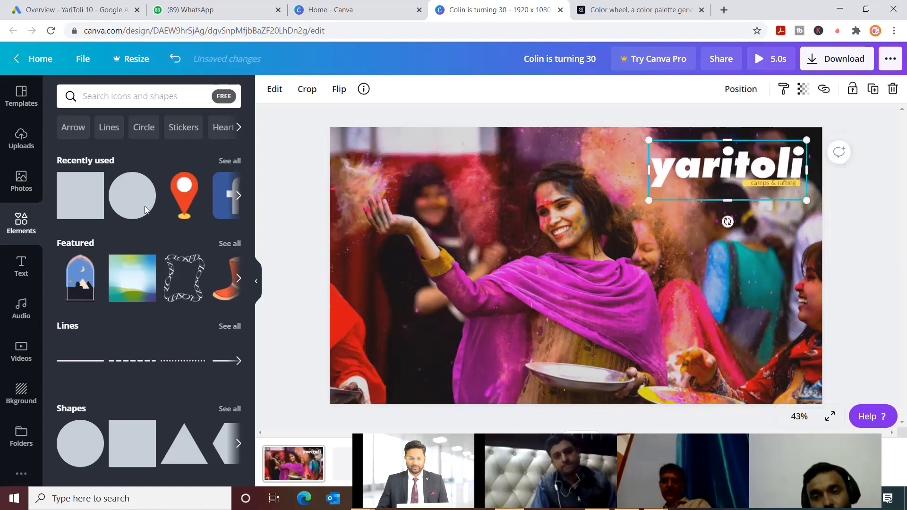
Step: Add a square shape to the design and rotate it to about -46°
left_click(75, 203)
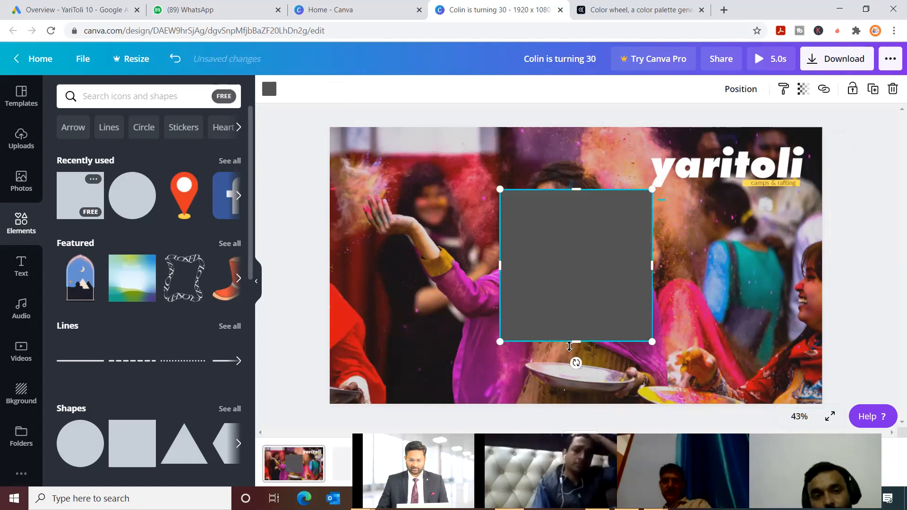
left_click_drag(576, 363, 605, 285)
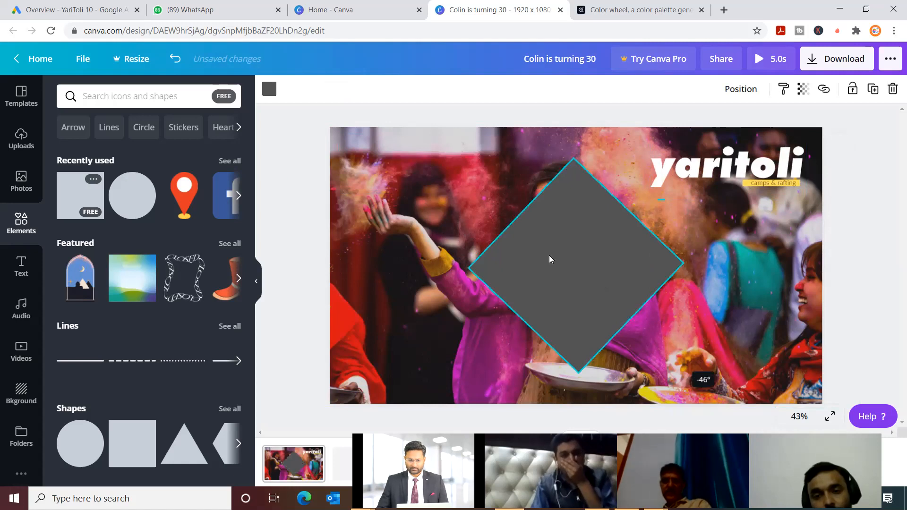
Step: Move the rotated square over the photo's upper-left corner and lengthen it into a diagonal band reaching past the lower edge
left_click_drag(550, 259, 472, 233)
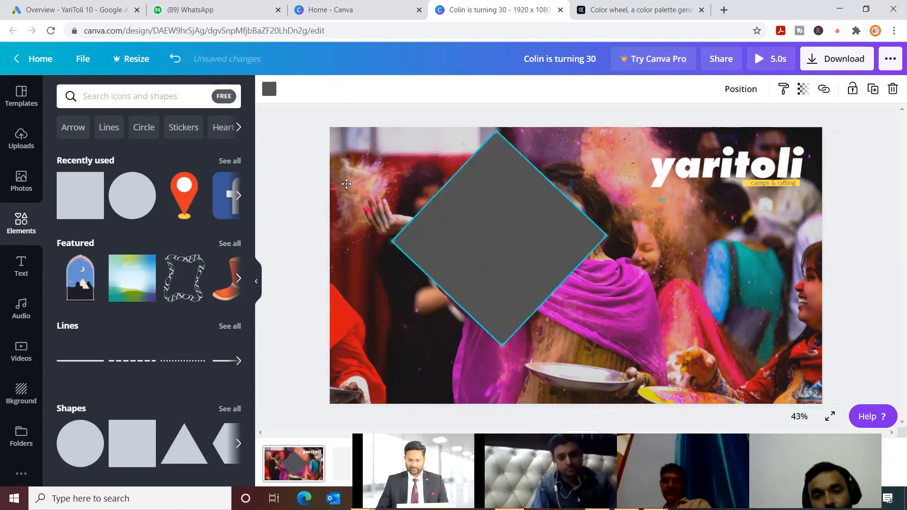
left_click_drag(346, 183, 335, 192)
left_click_drag(420, 240, 577, 371)
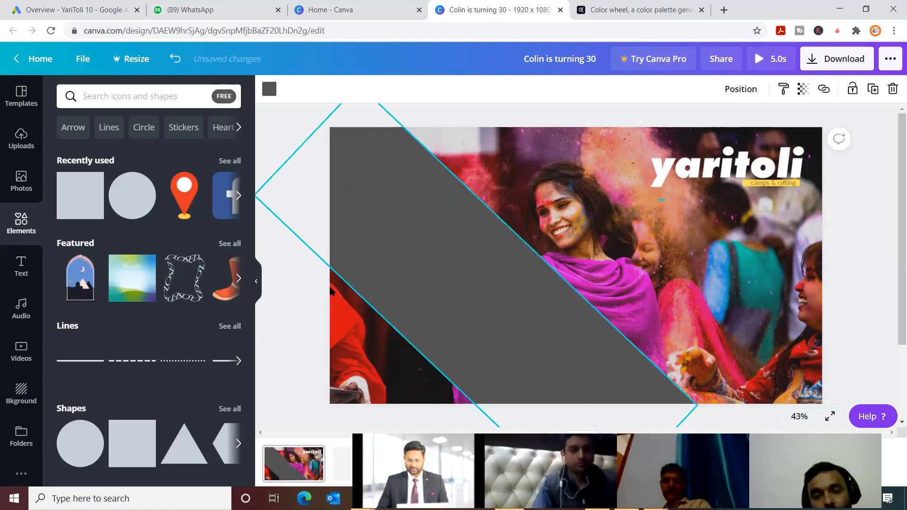
left_click(303, 287)
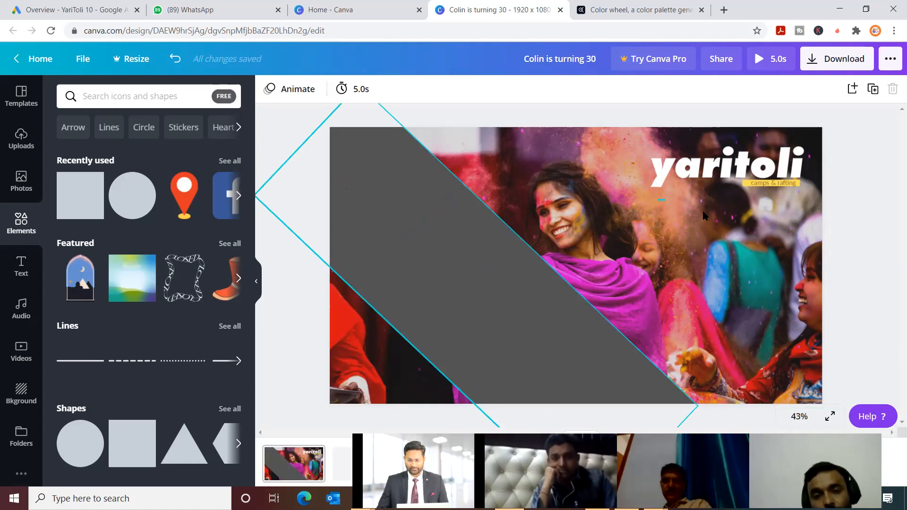
Step: Shift the diagonal band slightly towards the photo's lower-left corner and fill it with bright red
left_click(481, 258)
left_click_drag(719, 204, 455, 263)
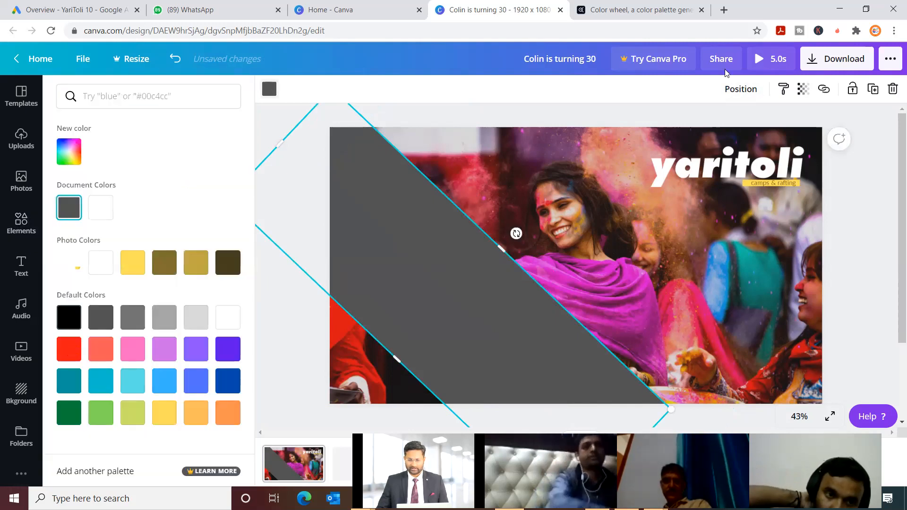
left_click(69, 350)
Step: Set the red diagonal band's transparency to 13
left_click(803, 89)
left_click_drag(761, 125, 705, 124)
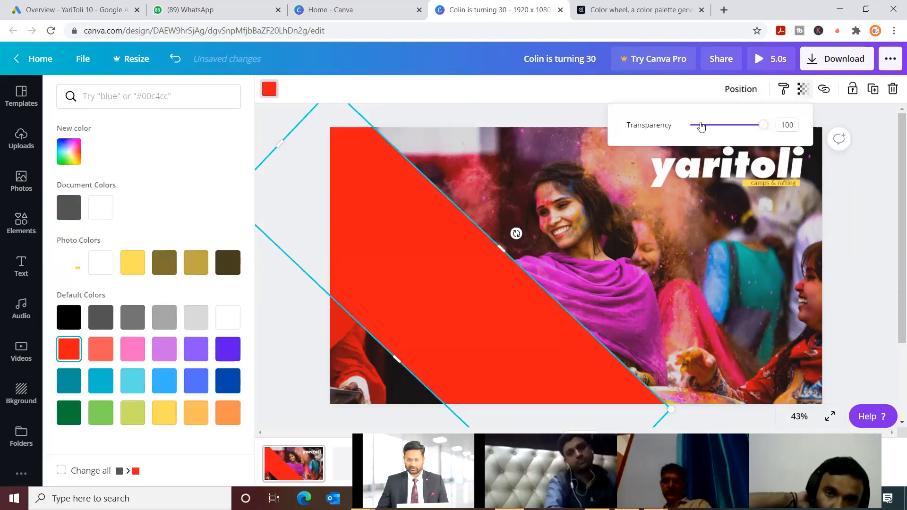
left_click(860, 202)
Step: Recolour the diagonal band black and raise its transparency value to about the middle of the range
left_click(417, 267)
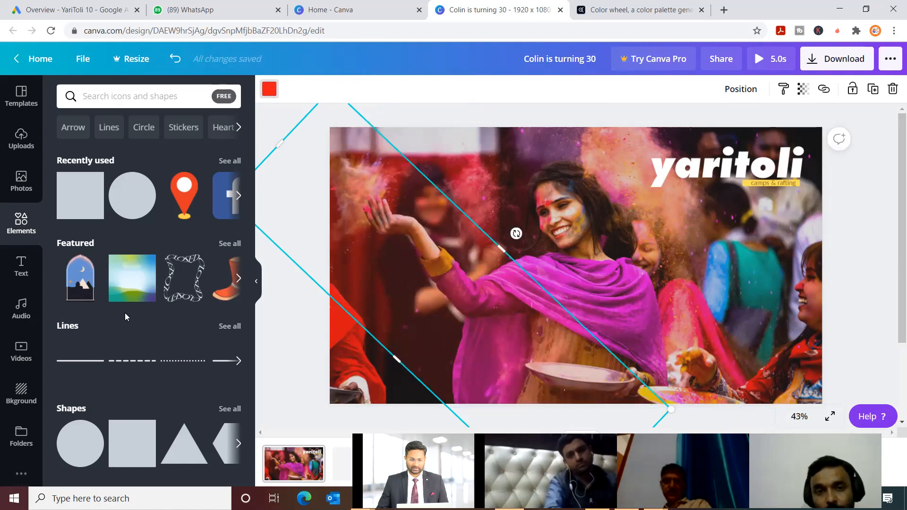
left_click(69, 317)
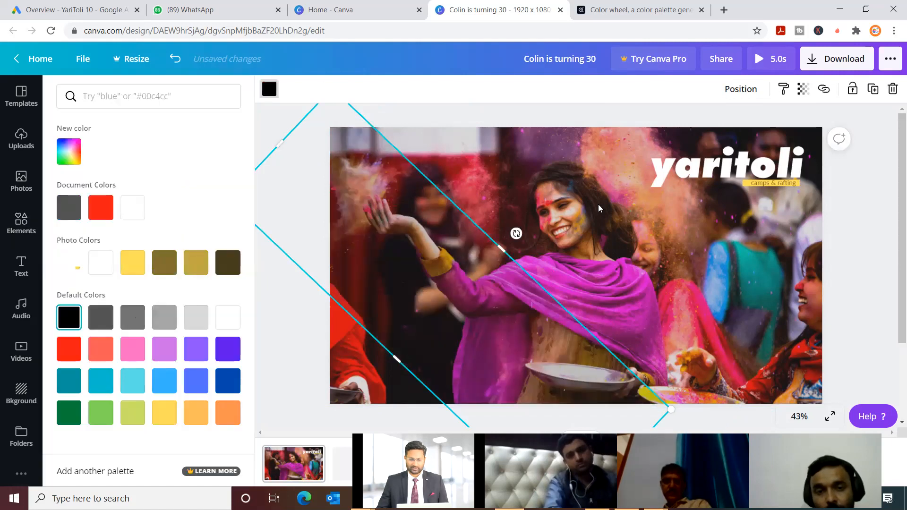
left_click(868, 193)
left_click(801, 105)
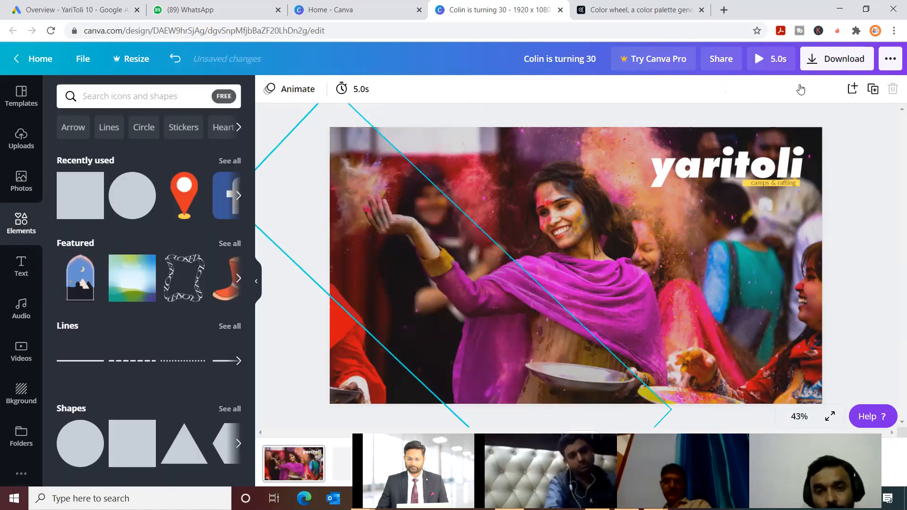
left_click(801, 89)
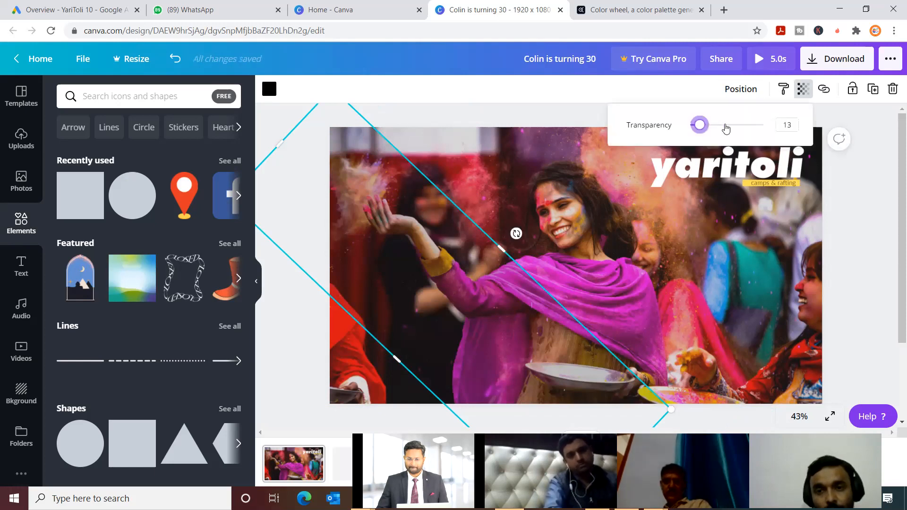
left_click(726, 125)
left_click(860, 202)
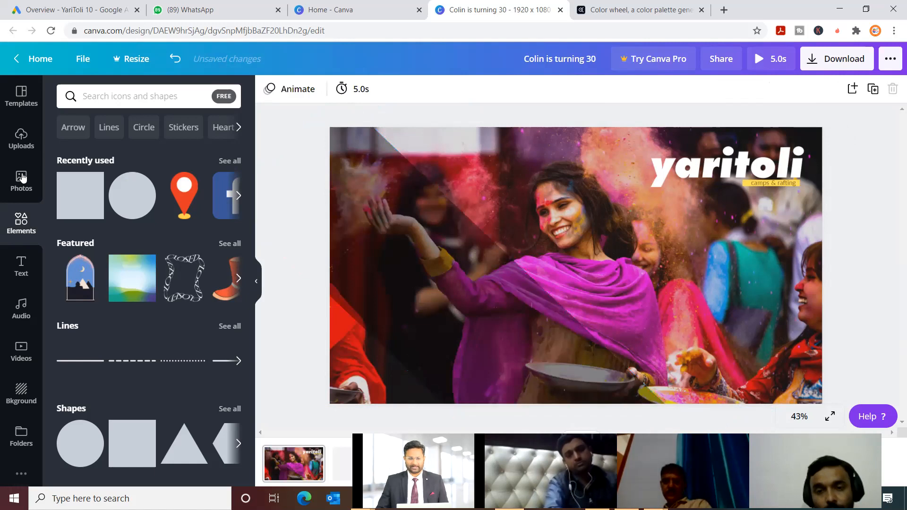
Step: Add the recently used "love and joy" text combination to the design and rotate it to about 40°
left_click(18, 268)
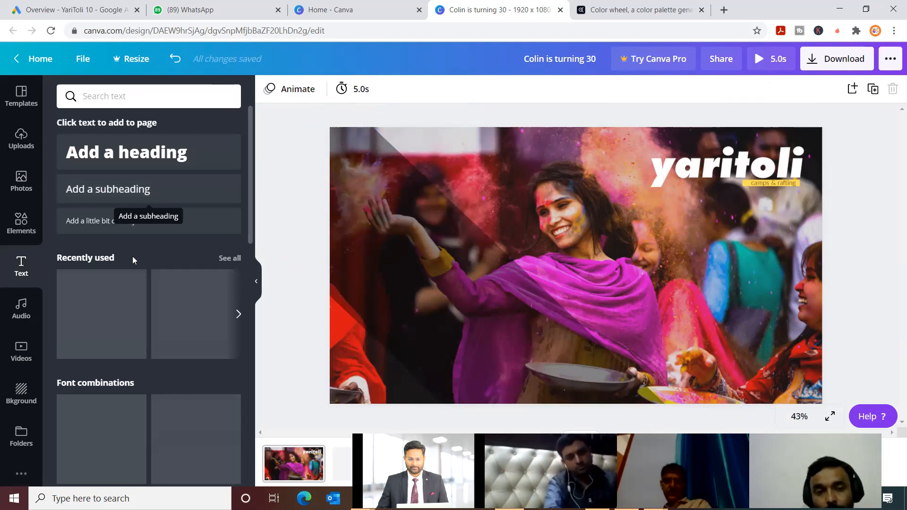
scroll(107, 195, "down", 3)
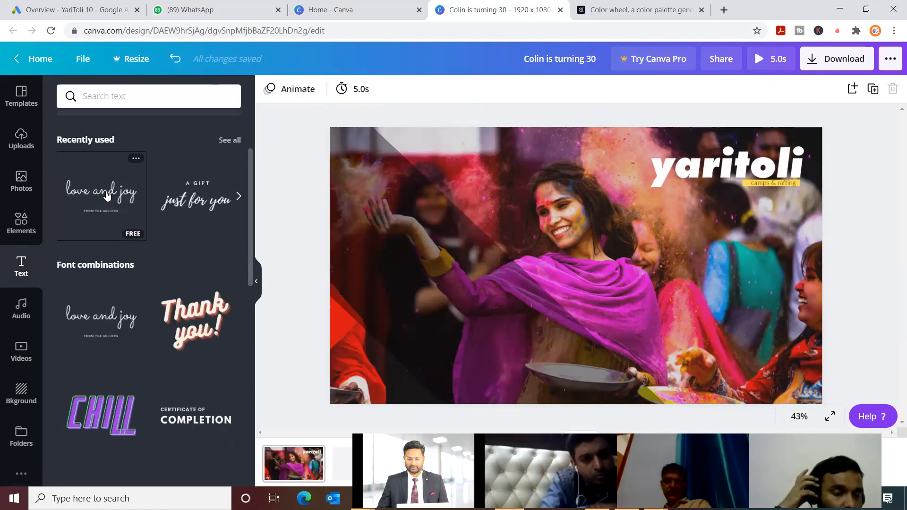
left_click(107, 195)
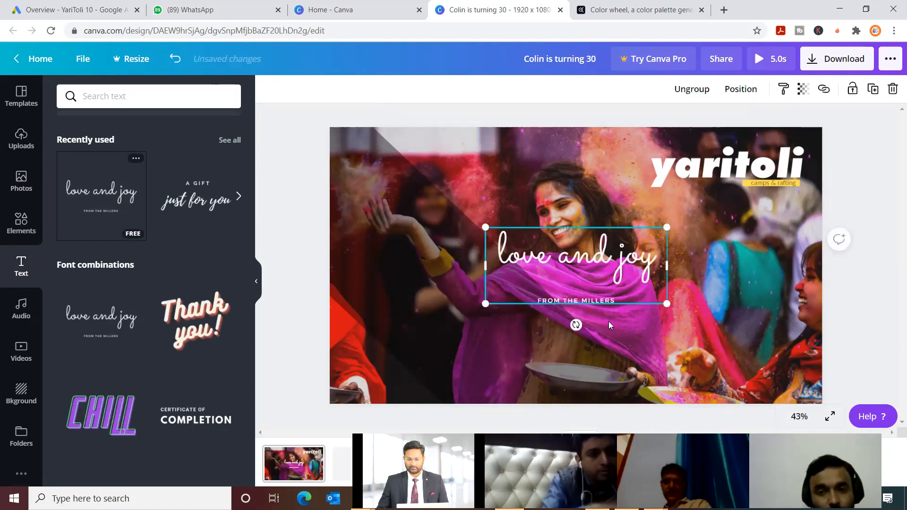
left_click_drag(576, 325, 520, 329)
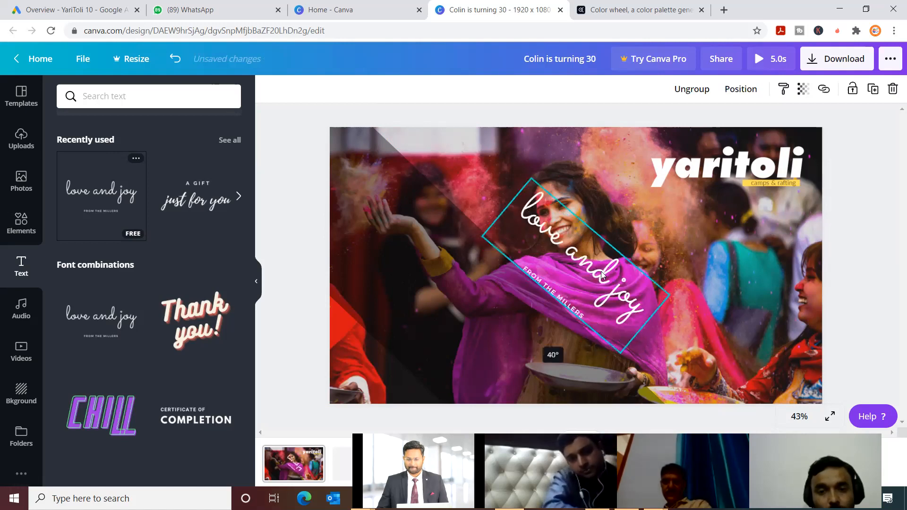
Step: Move the rotated "love and joy" text group onto the dark diagonal band
left_click(488, 319)
left_click_drag(489, 304, 378, 330)
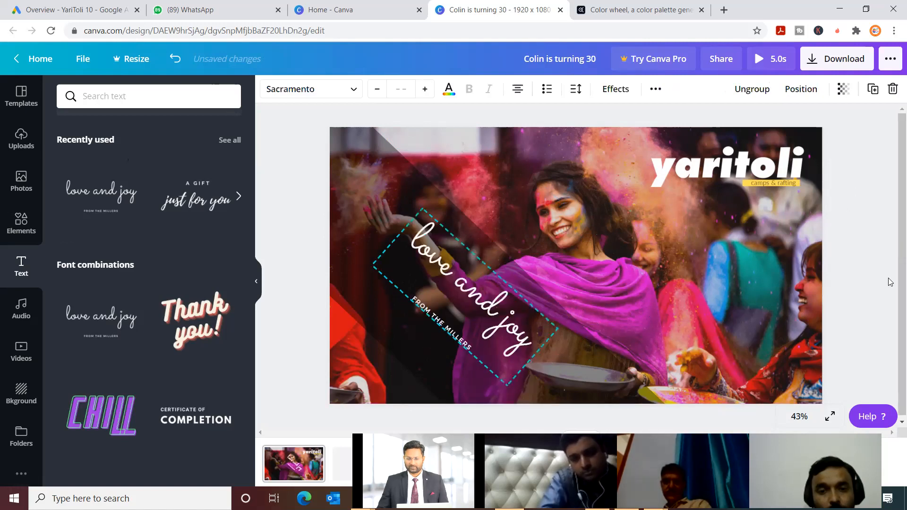
left_click(854, 273)
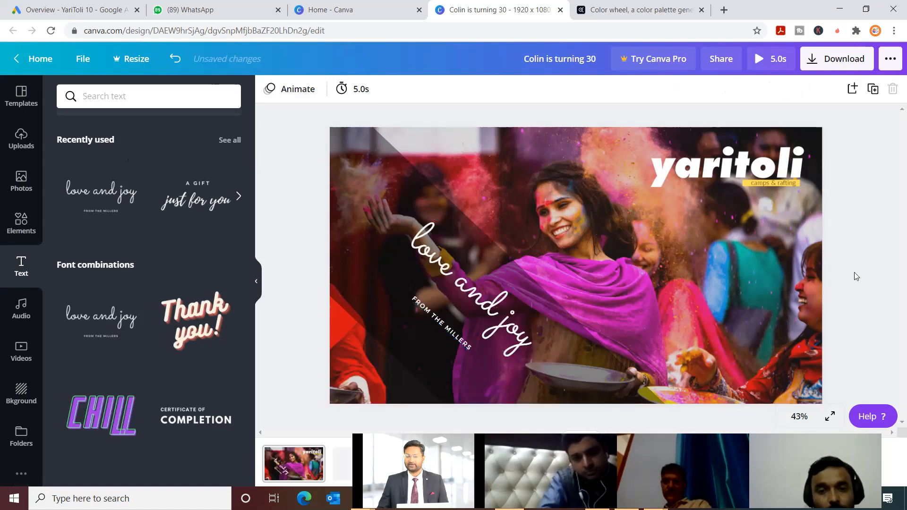
Step: Send the "love and joy" text group one level backward, behind the diagonal band
left_click(502, 333)
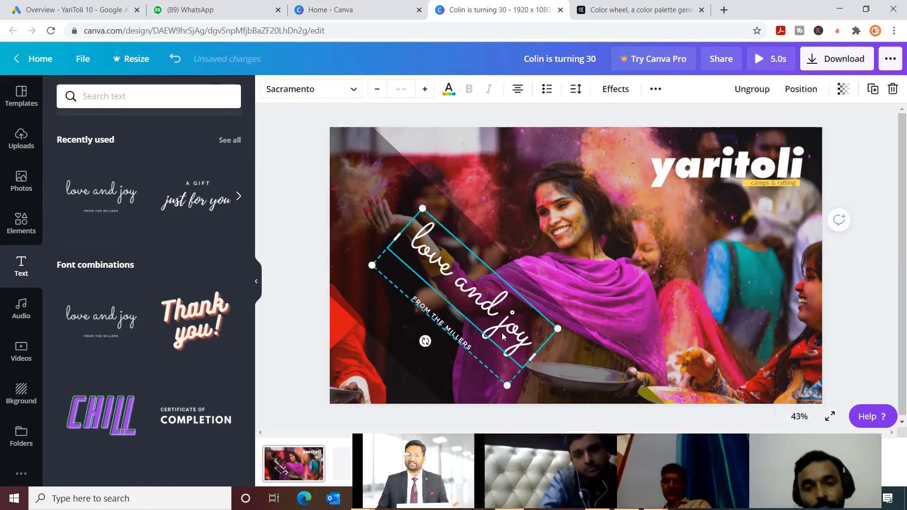
left_click(814, 93)
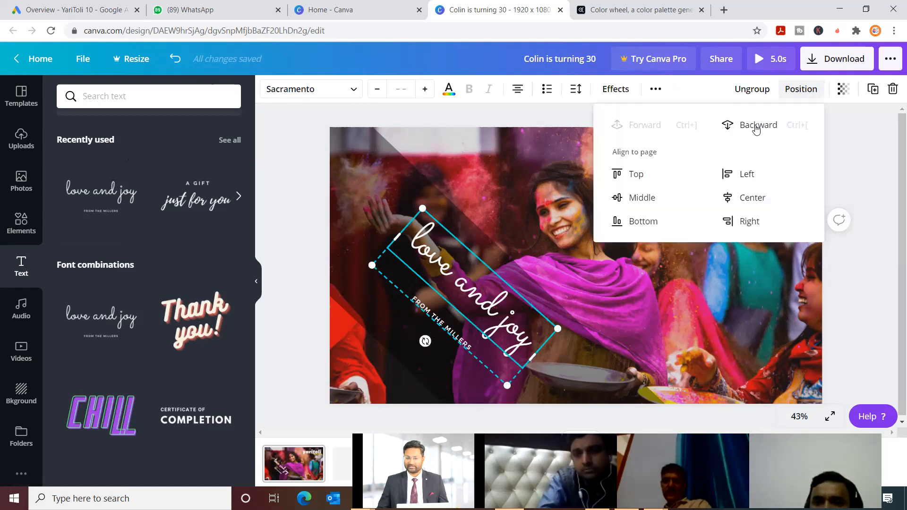
left_click(756, 127)
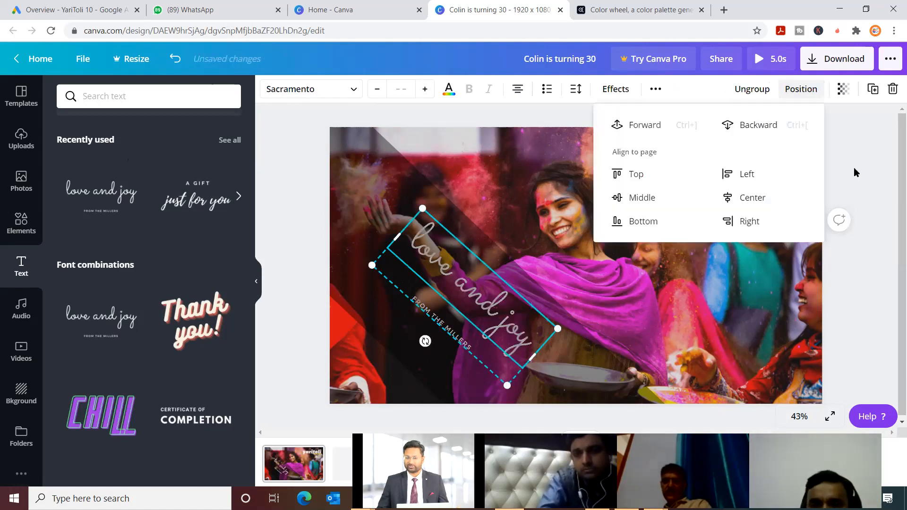
Step: Delete the diagonal band and the rotated "love and joy" text with its "FROM THE MILLERS" line
left_click(496, 306)
left_click(496, 306)
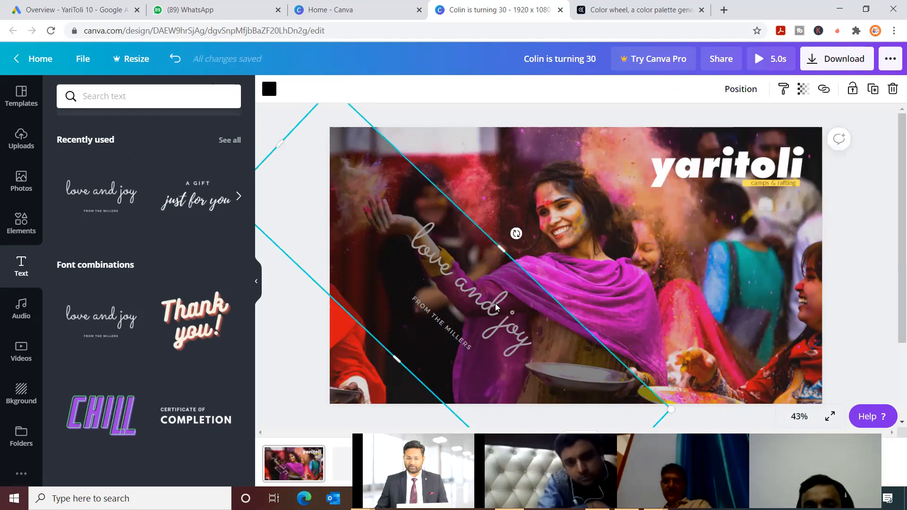
key("Delete")
left_click(463, 341)
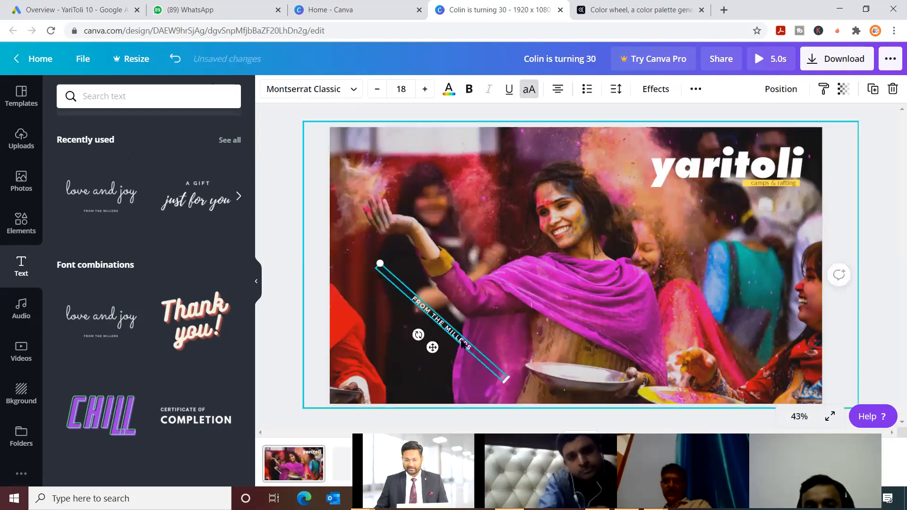
left_click(462, 341)
key("BackSpace")
Step: Delete the large tint overlay and the Holi photo of the woman in purple from the page
left_click(501, 301)
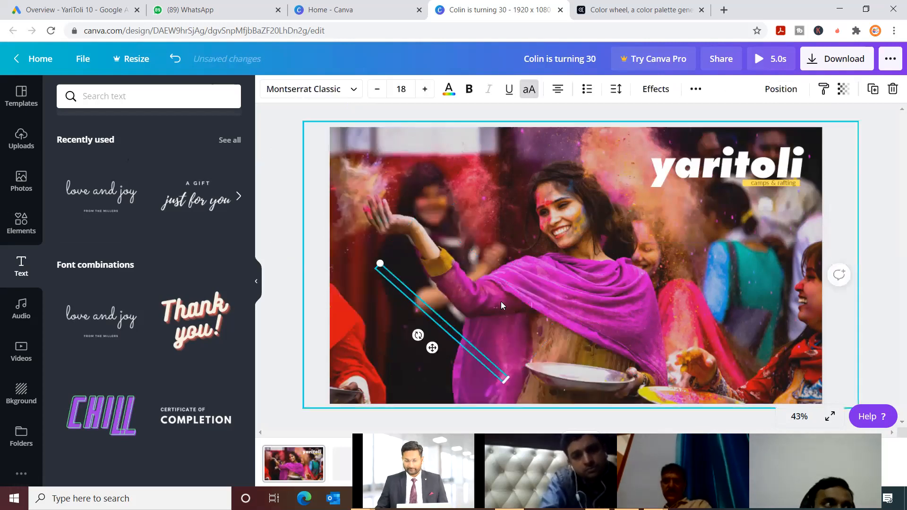
key("Delete")
left_click(456, 327)
key("Delete")
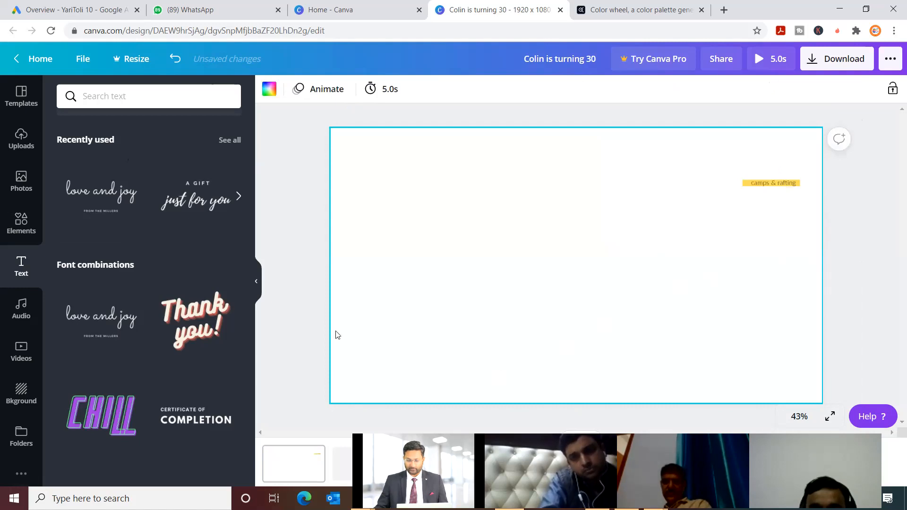
Step: Add the Holi photo of powder-covered hands and, on top of it, the photo of the crowd throwing yellow powder
left_click(26, 187)
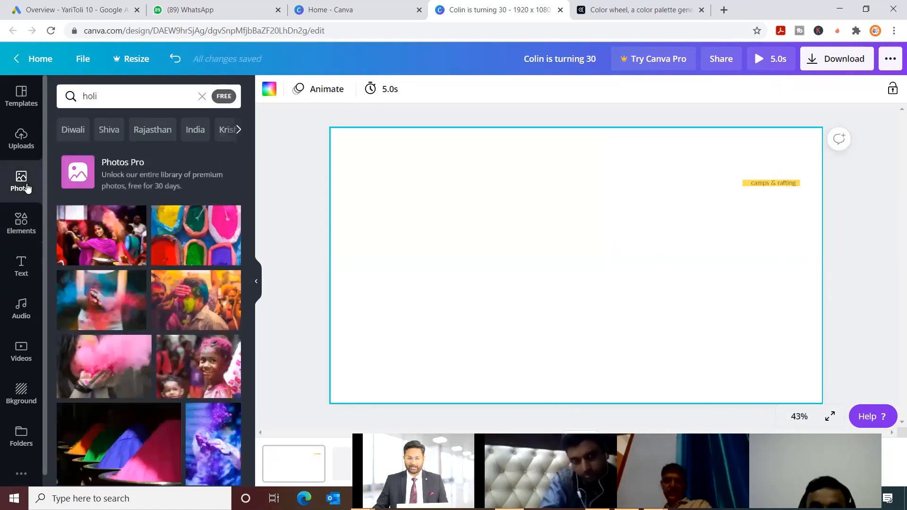
left_click(100, 300)
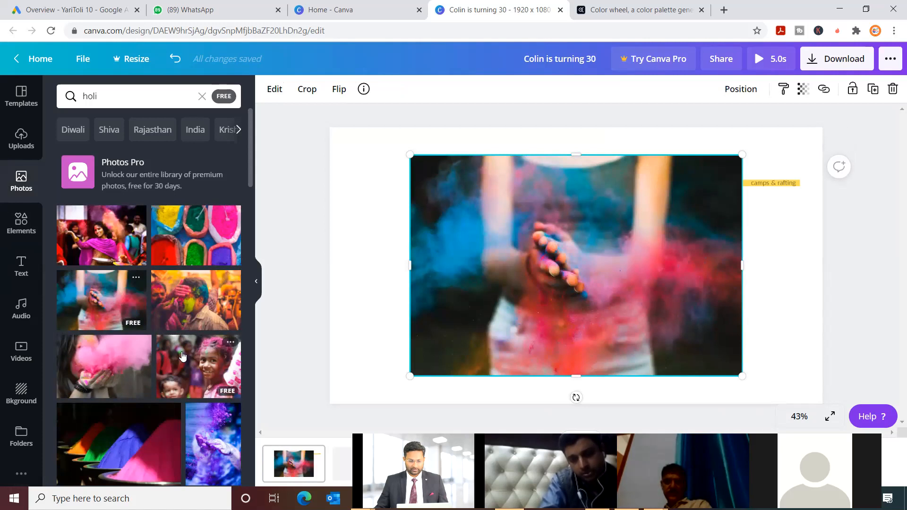
scroll(181, 359, "down", 3)
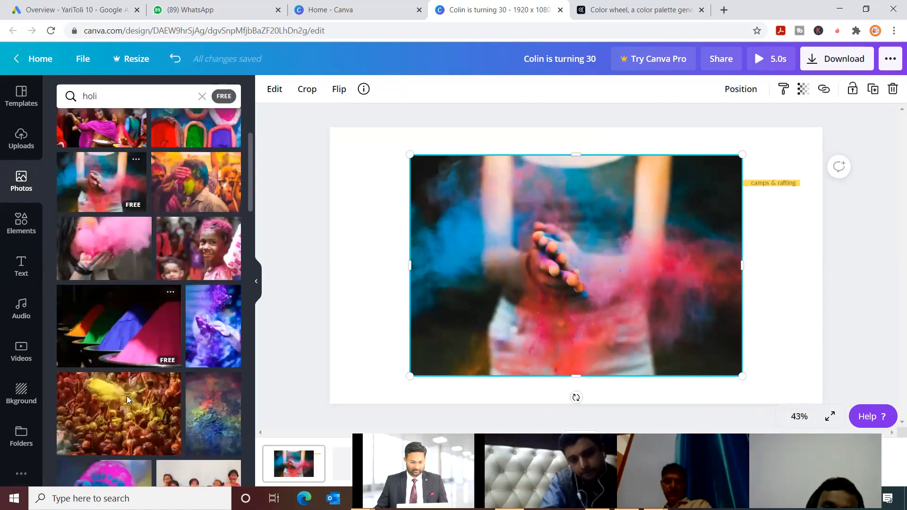
scroll(127, 397, "down", 1)
left_click(121, 360)
scroll(121, 359, "down", 1)
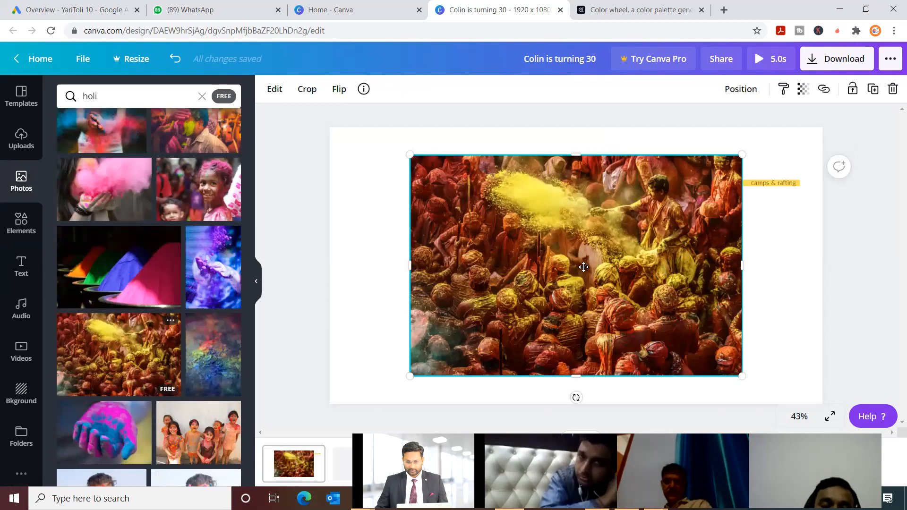
Step: Move the crowd photo aside, delete the hands photo beneath it and bring the crowd photo back near the page's centre
left_click_drag(591, 269, 579, 267)
left_click_drag(458, 285, 575, 277)
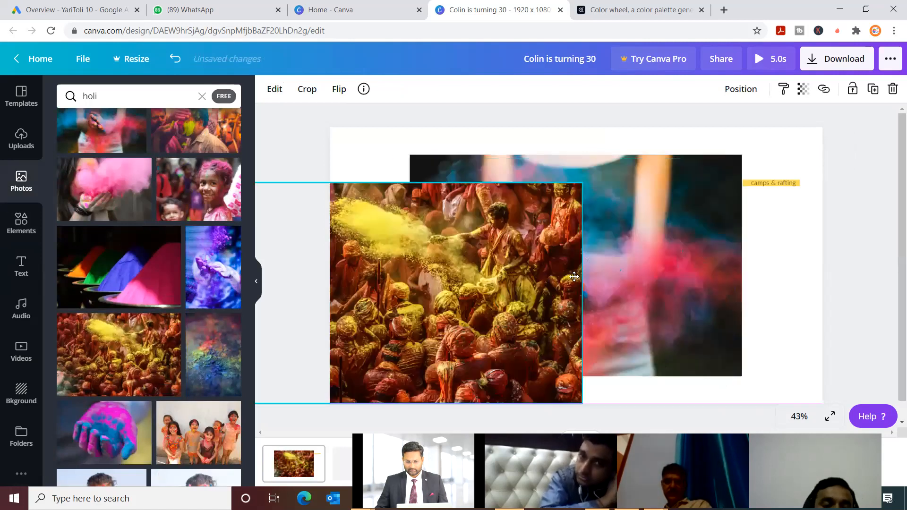
left_click(620, 271)
key("Delete")
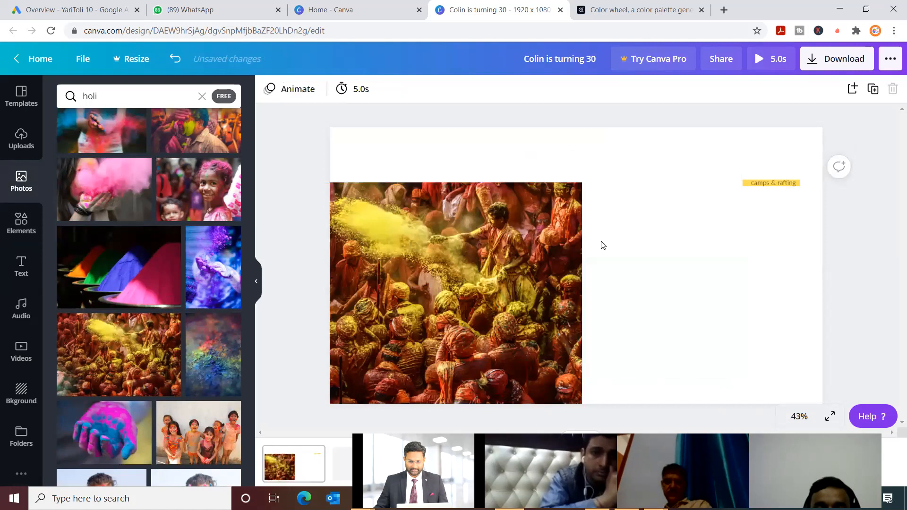
left_click_drag(456, 277, 615, 235)
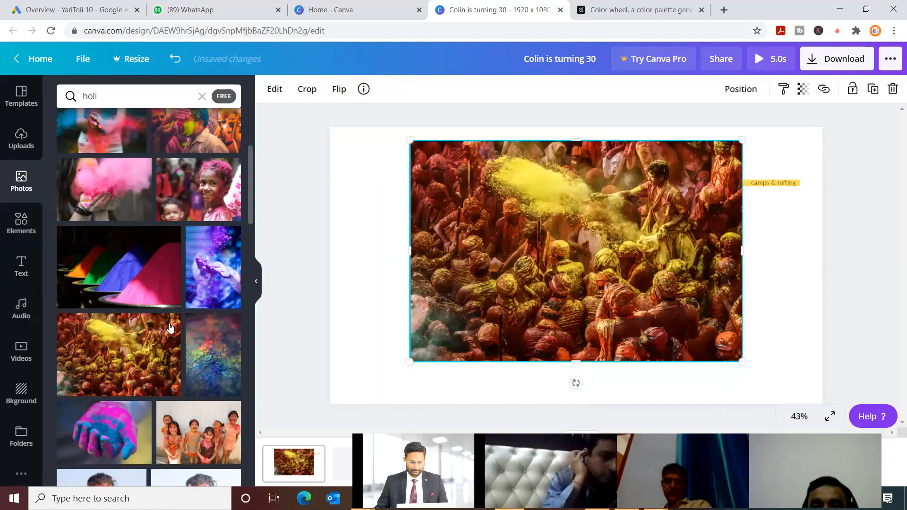
scroll(171, 327, "down", 4)
scroll(172, 321, "down", 3)
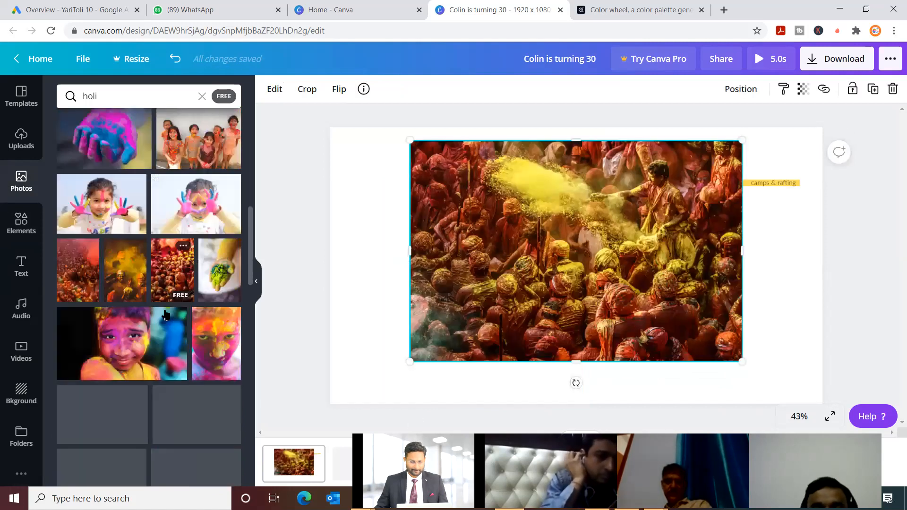
scroll(165, 317, "down", 4)
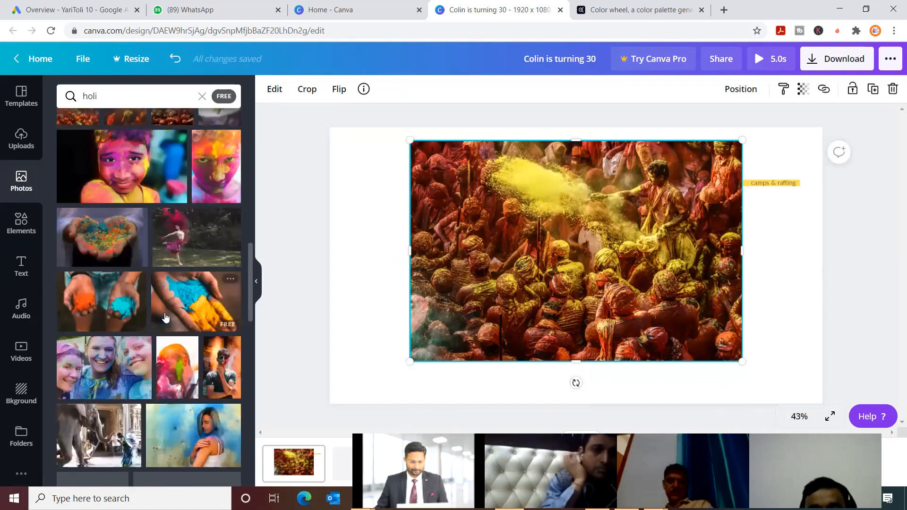
scroll(166, 317, "down", 3)
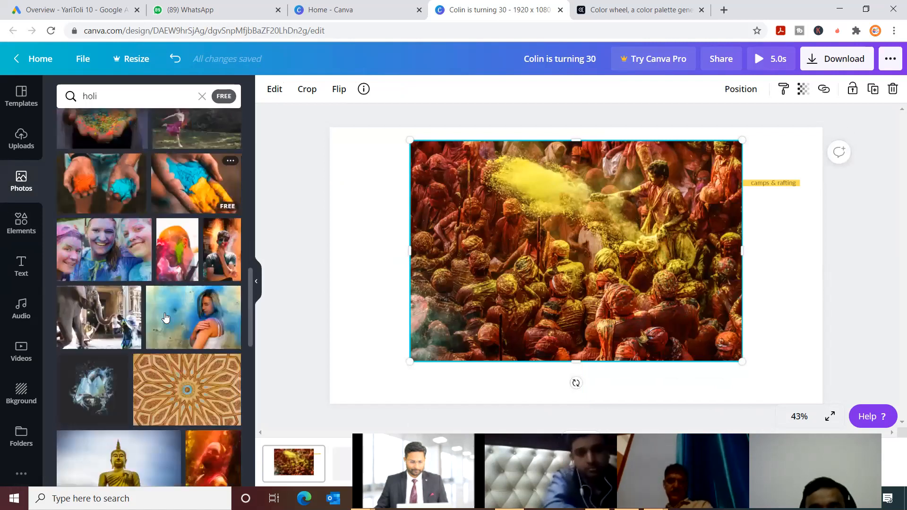
Step: Switch to the Adobe Color browser page, search Google for "holi dj party" and show the image results
left_click(635, 10)
left_click(232, 29)
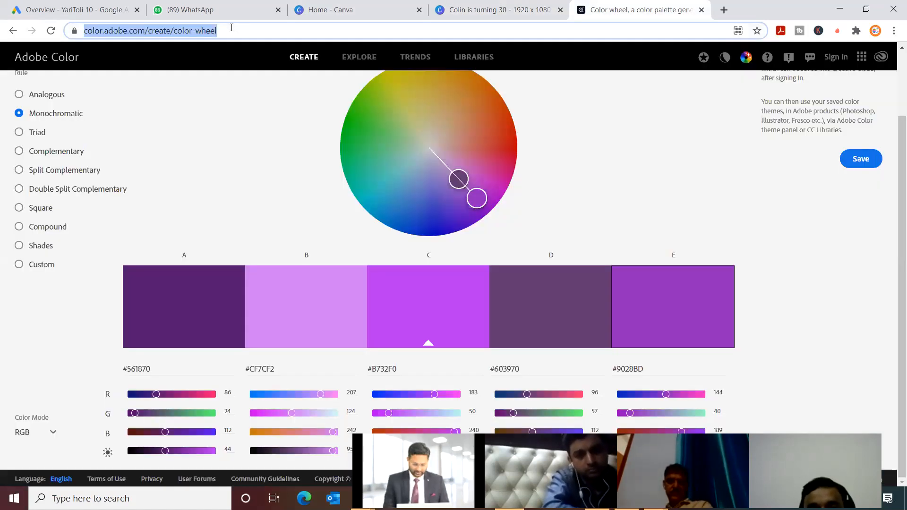
type("holi dj par")
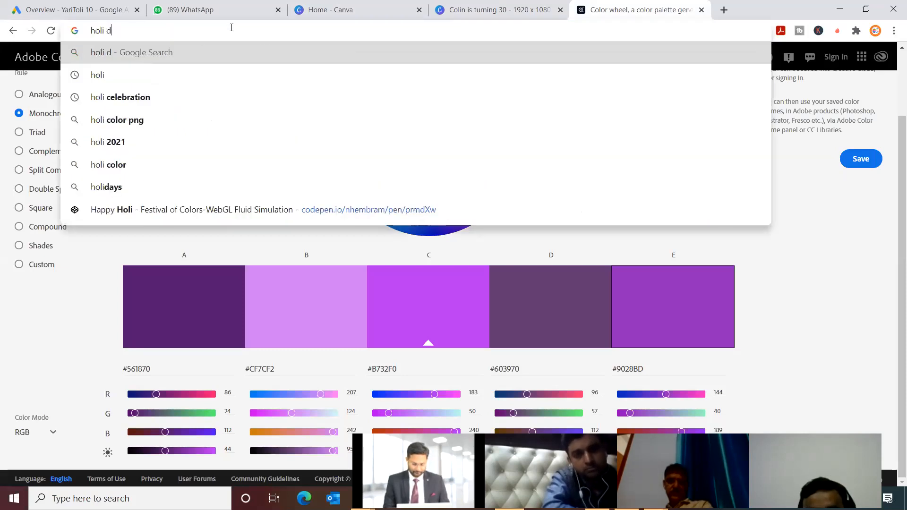
type("ty")
key("Return")
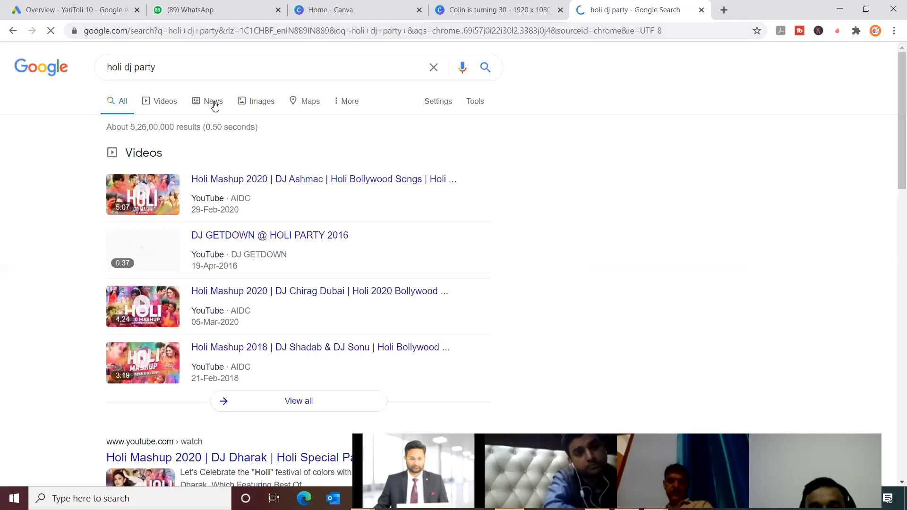
left_click(210, 101)
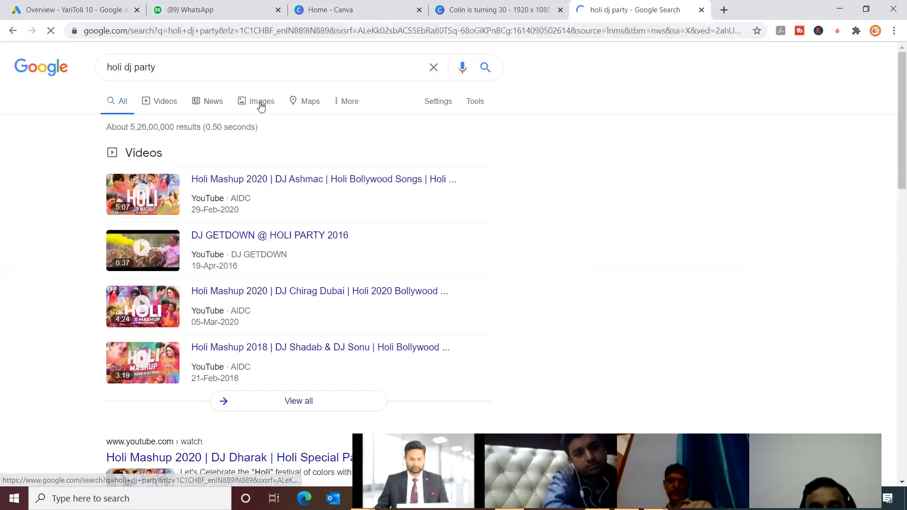
left_click(262, 104)
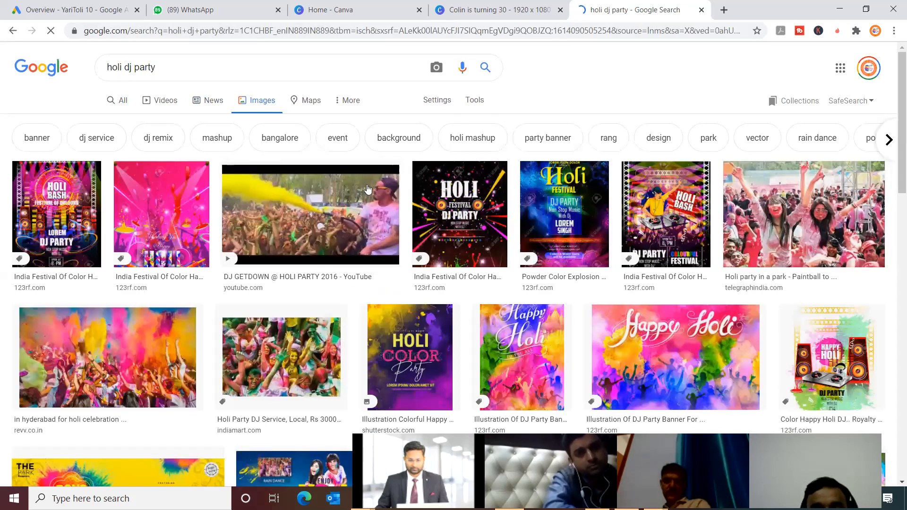
Step: Examine the "holi dj party" image results, previewing the Hyderabad Holi celebration crowd photo from Revv
scroll(213, 260, "down", 1)
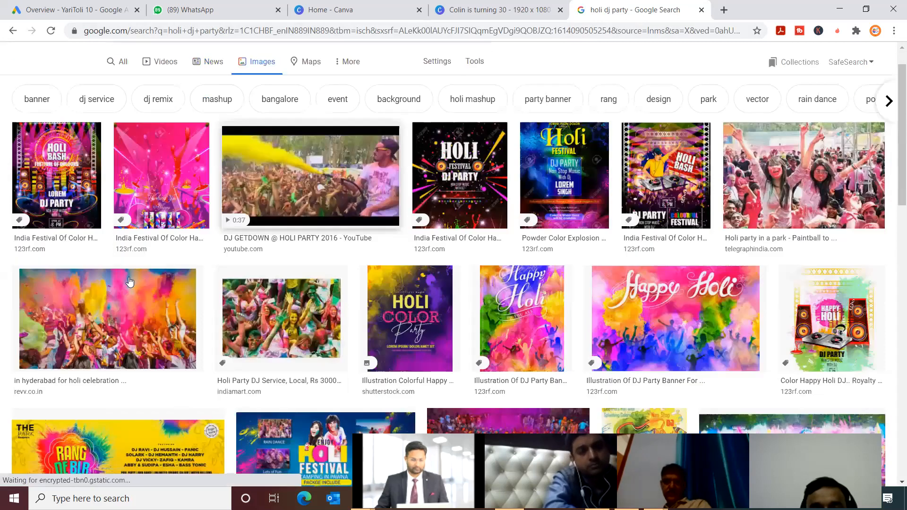
scroll(118, 291, "down", 1)
left_click(118, 291)
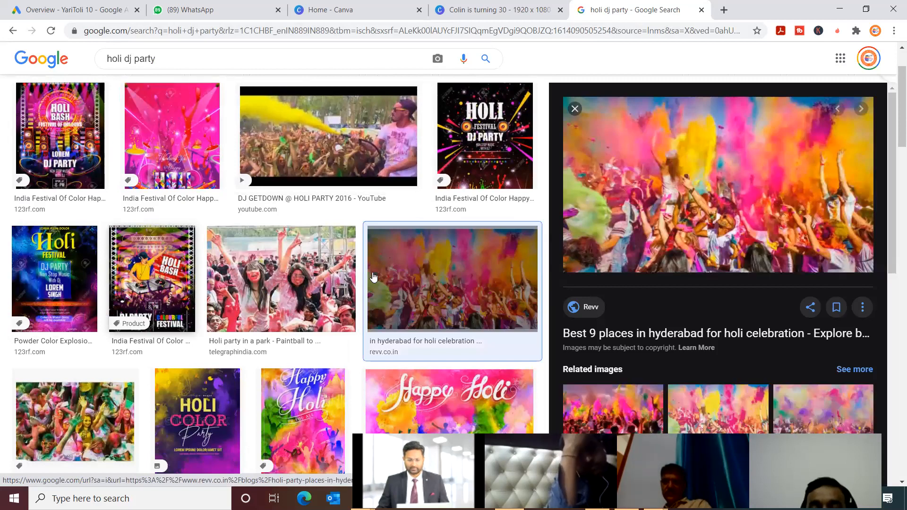
scroll(373, 277, "down", 4)
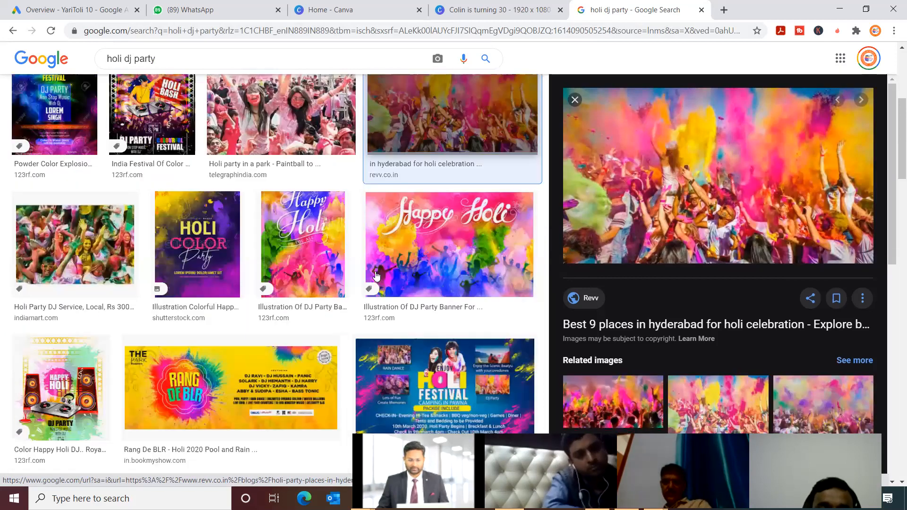
scroll(420, 326, "down", 2)
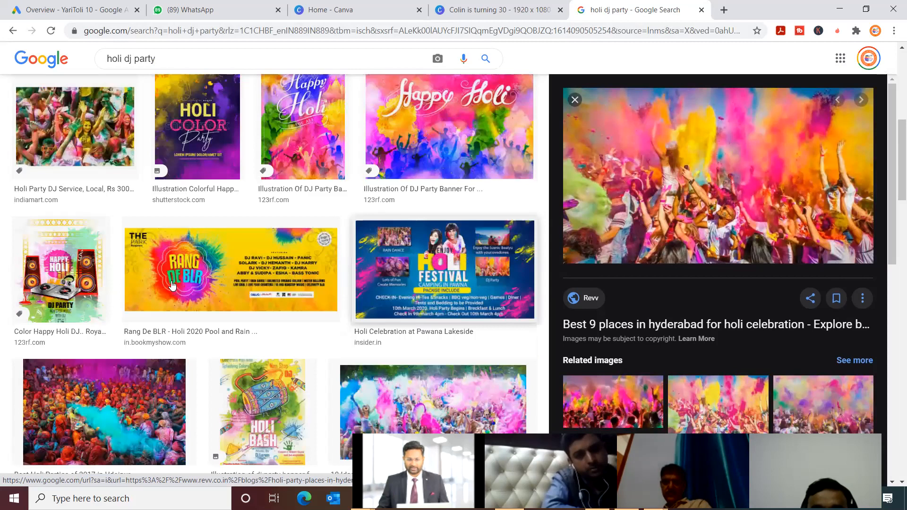
scroll(137, 312, "down", 2)
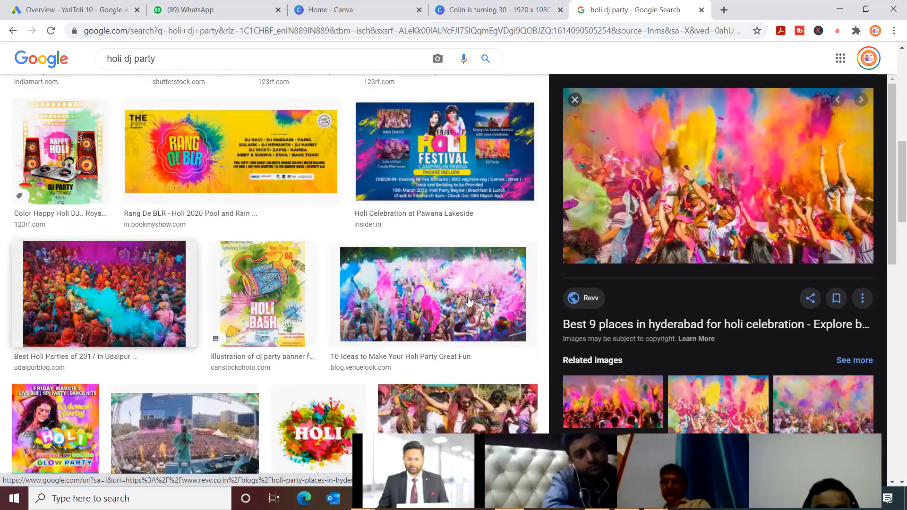
scroll(470, 293, "down", 3)
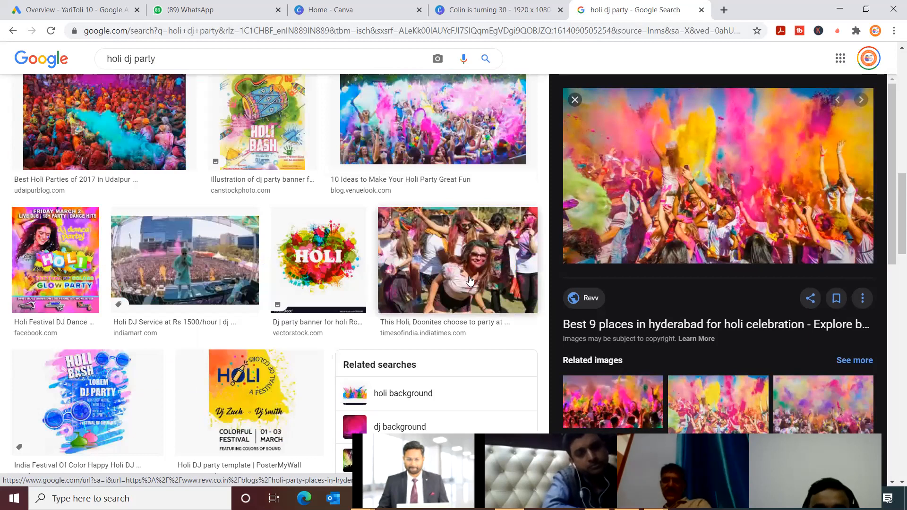
scroll(470, 281, "down", 2)
scroll(470, 281, "up", 3)
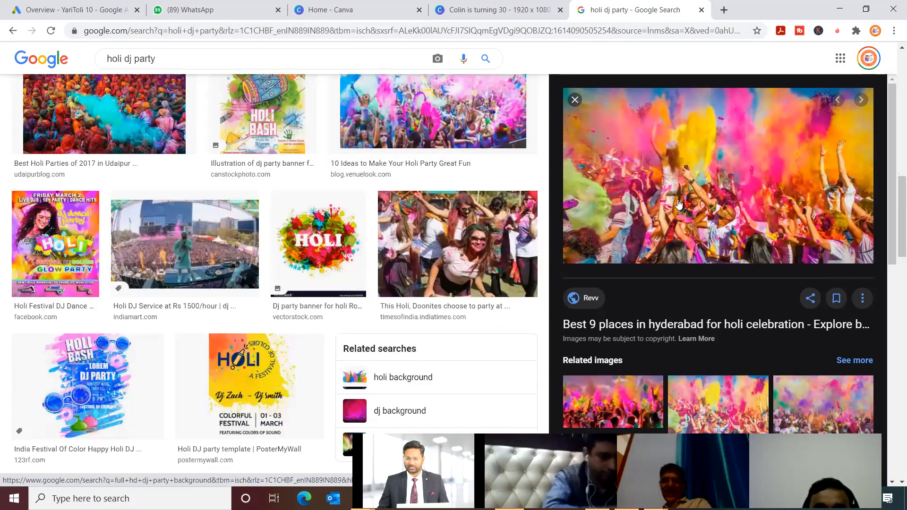
Step: Compare the related crowd photos from Oneindia, Skymet Weather, New Indian Express and Pinterest for a suitable Holi background
scroll(705, 316, "down", 2)
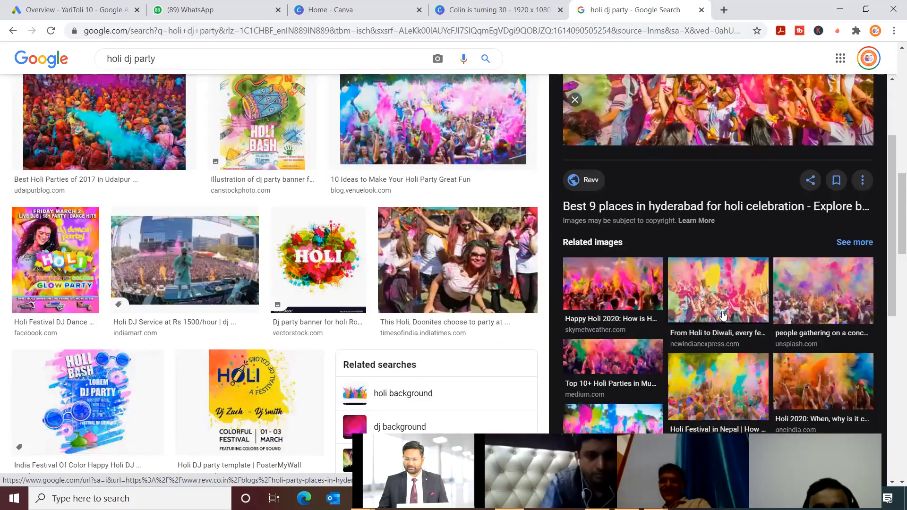
scroll(814, 279, "down", 2)
left_click(827, 267)
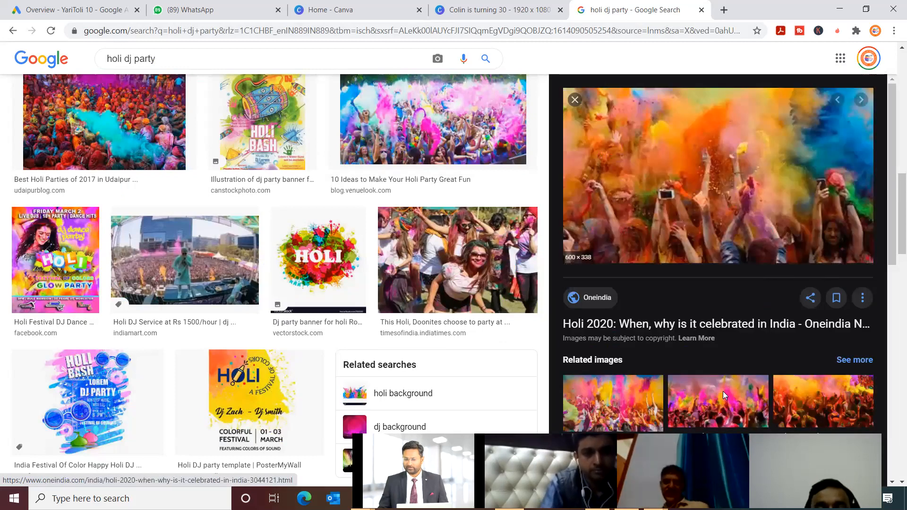
left_click(722, 391)
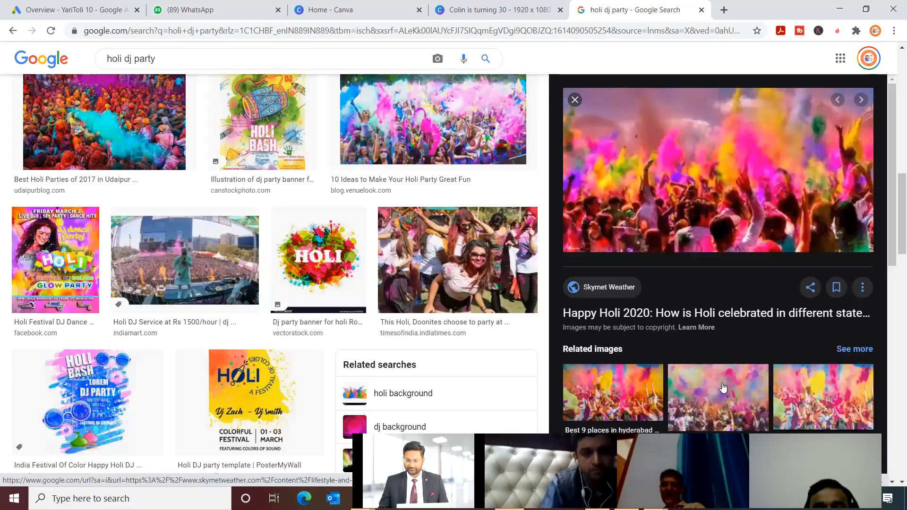
left_click(608, 394)
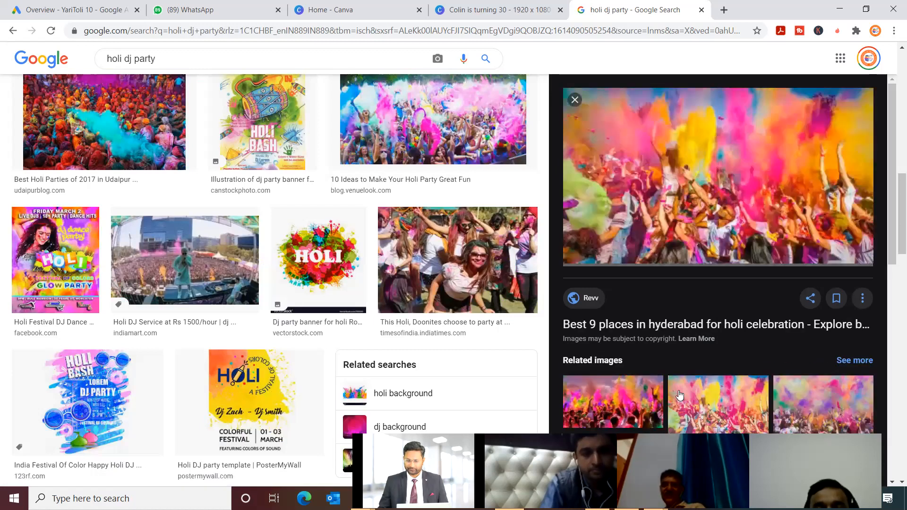
left_click(706, 395)
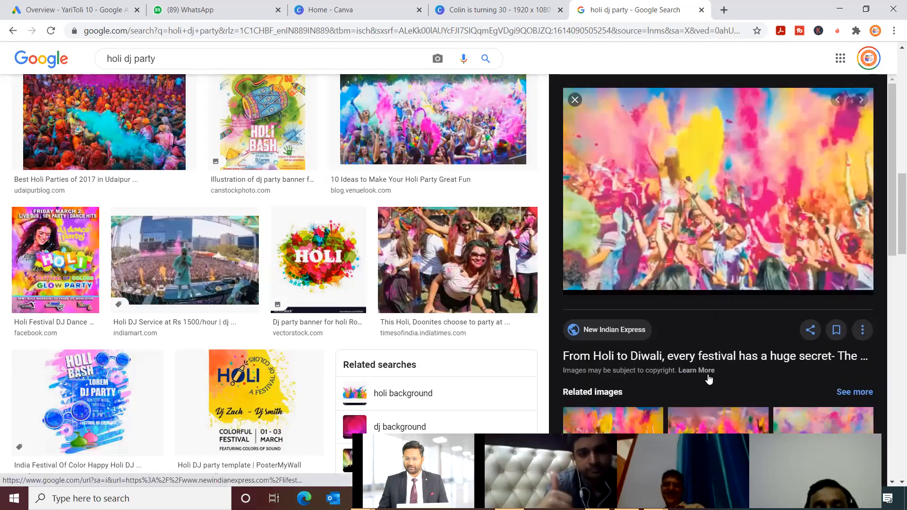
scroll(608, 362, "down", 3)
left_click(621, 357)
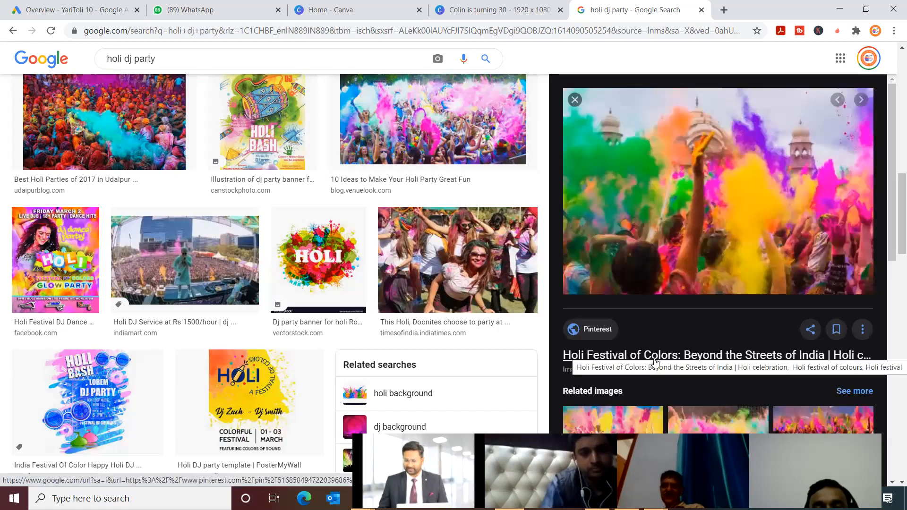
scroll(656, 359, "down", 3)
scroll(711, 293, "down", 2)
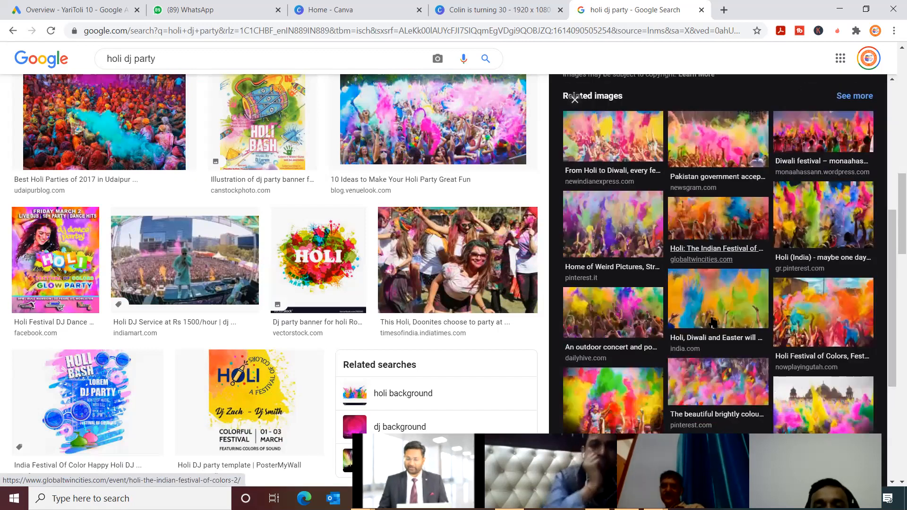
scroll(712, 323, "down", 4)
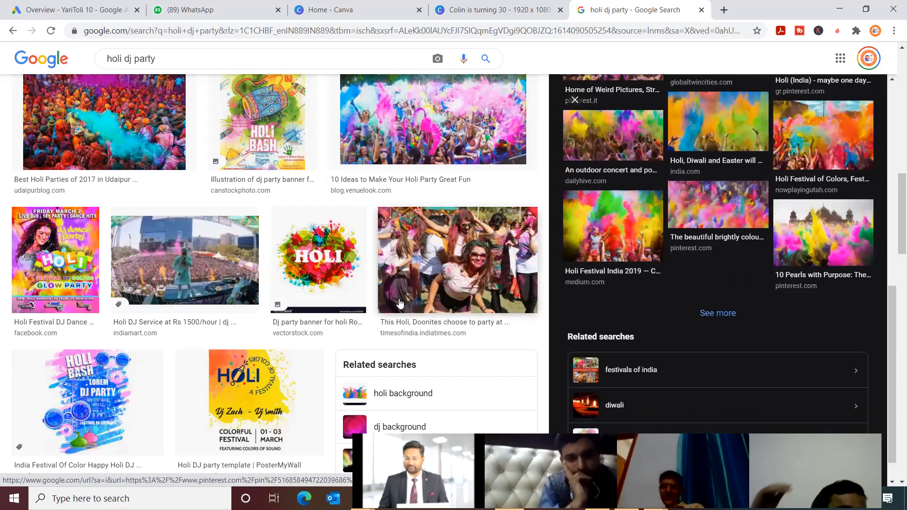
Step: Compare the main results again, previewing the VenueLook Holi party, Revv Hyderabad crowd and DJ GETDOWN pictures
scroll(427, 348, "up", 5)
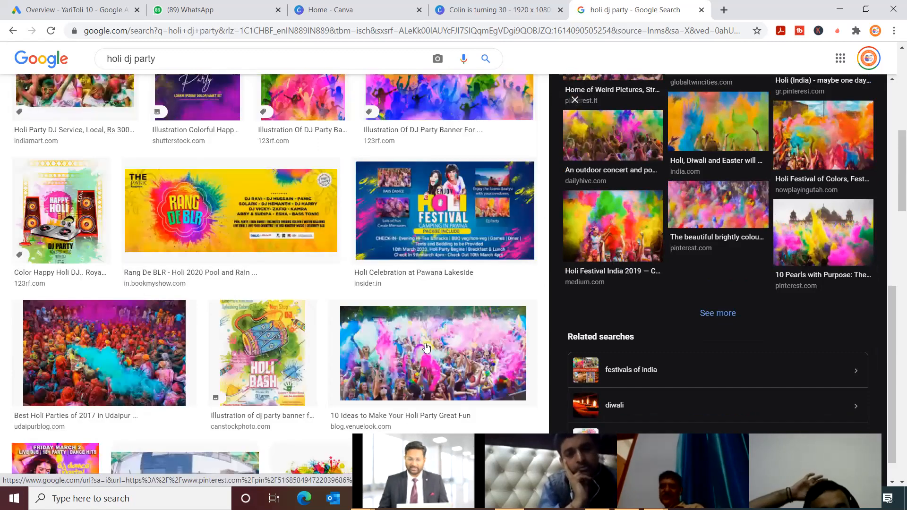
left_click(425, 348)
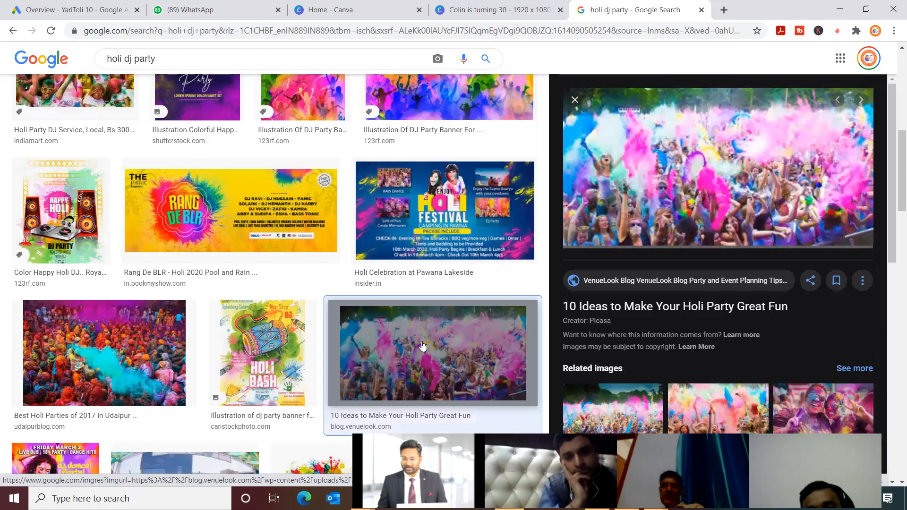
scroll(426, 330, "up", 4)
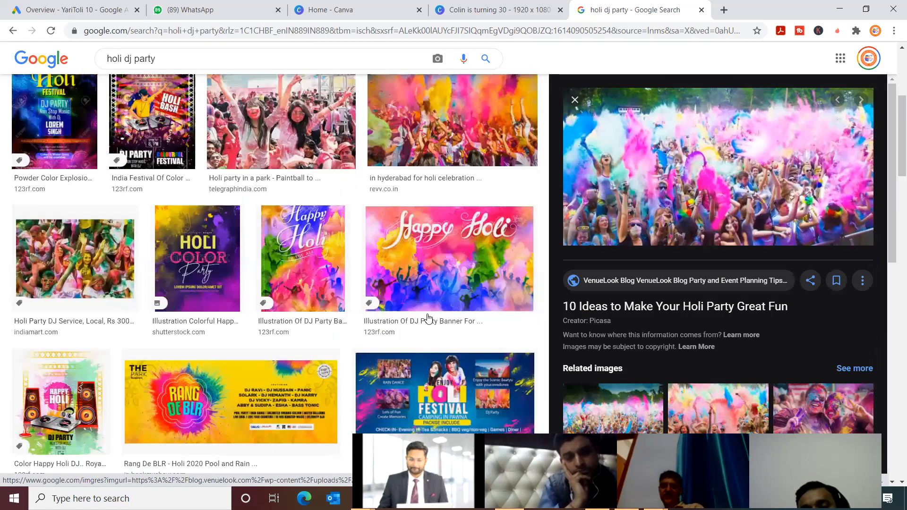
scroll(453, 280, "up", 3)
left_click(453, 280)
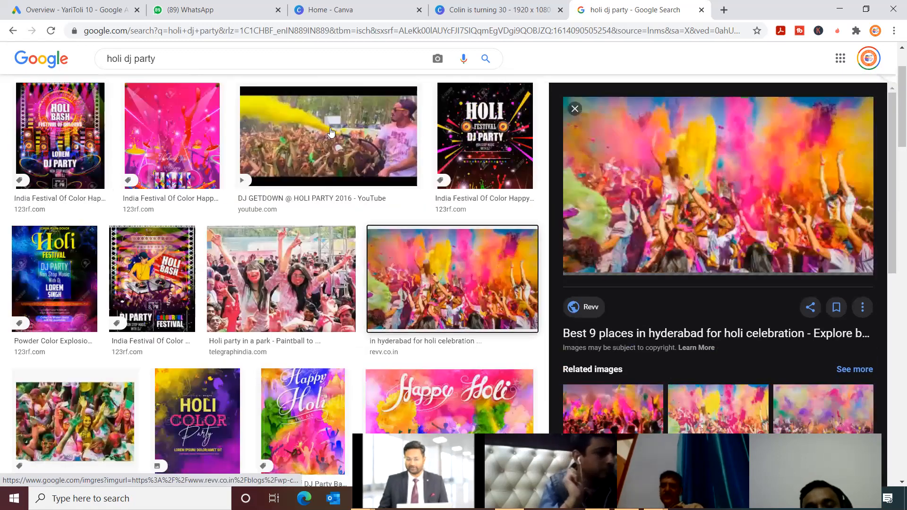
left_click(339, 147)
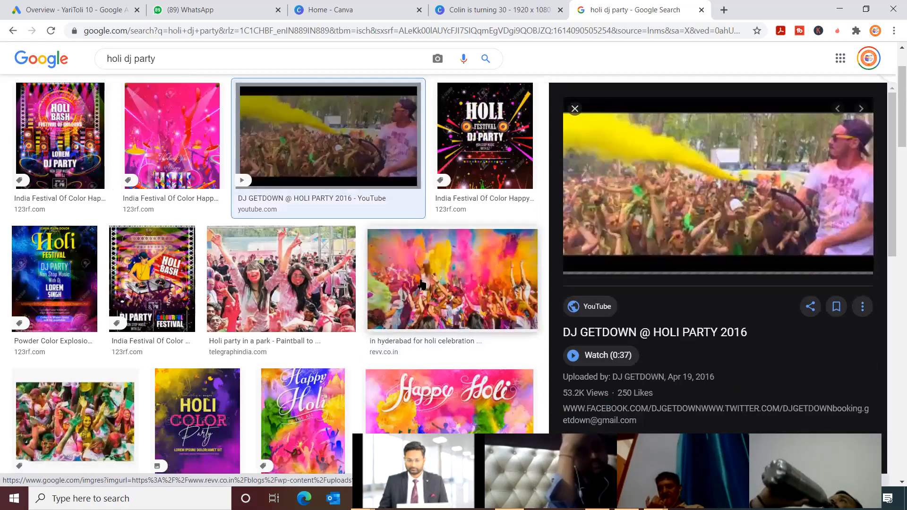
Step: Save the 885 × 500 Revv photo of the Hyderabad Holi crowd to the computer
left_click(421, 285)
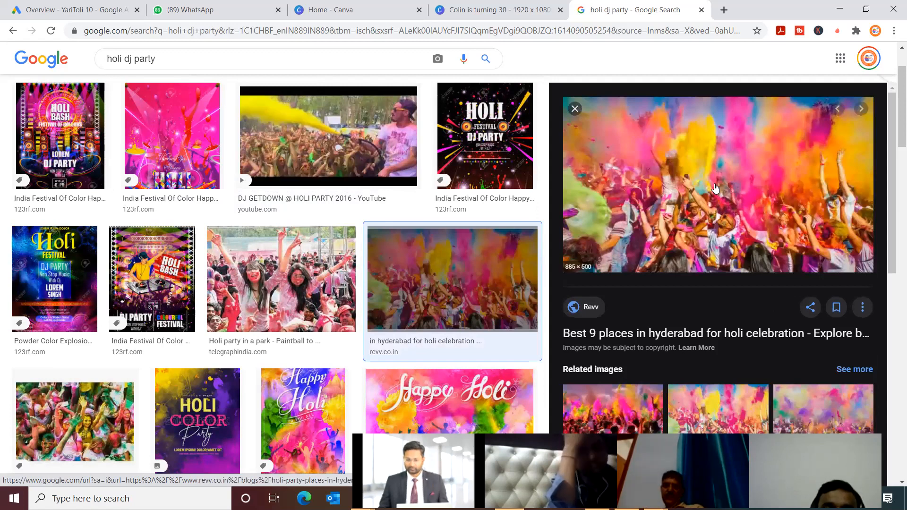
right_click(718, 187)
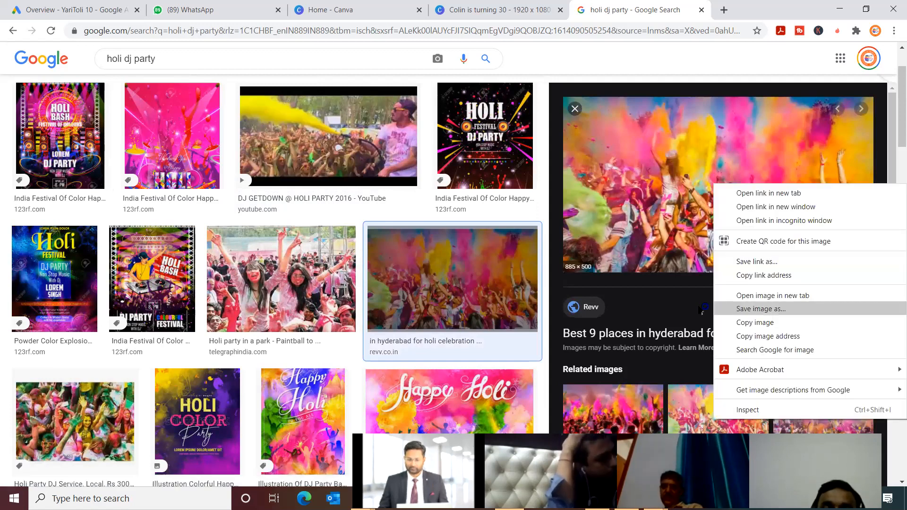
left_click(761, 309)
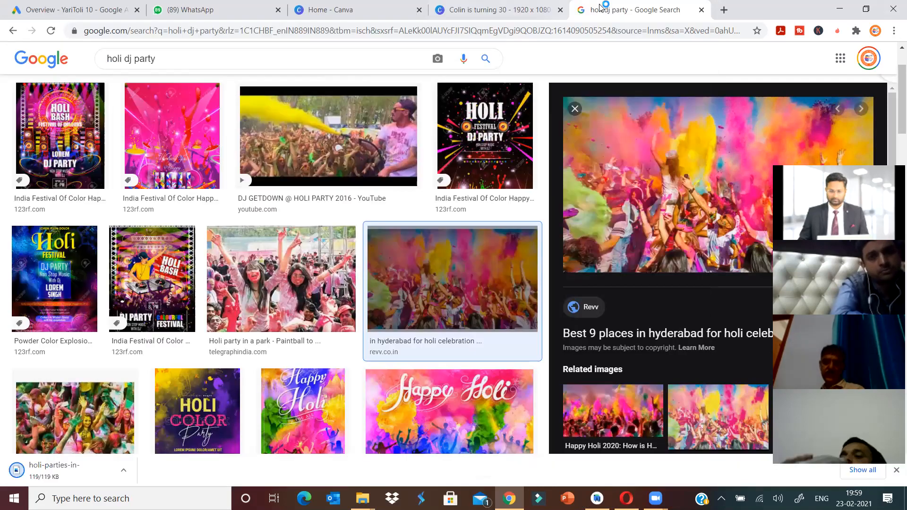
Step: Switch to the Canva design and upload the downloaded Hyderabad Holi party JPG from its folder
left_click(496, 12)
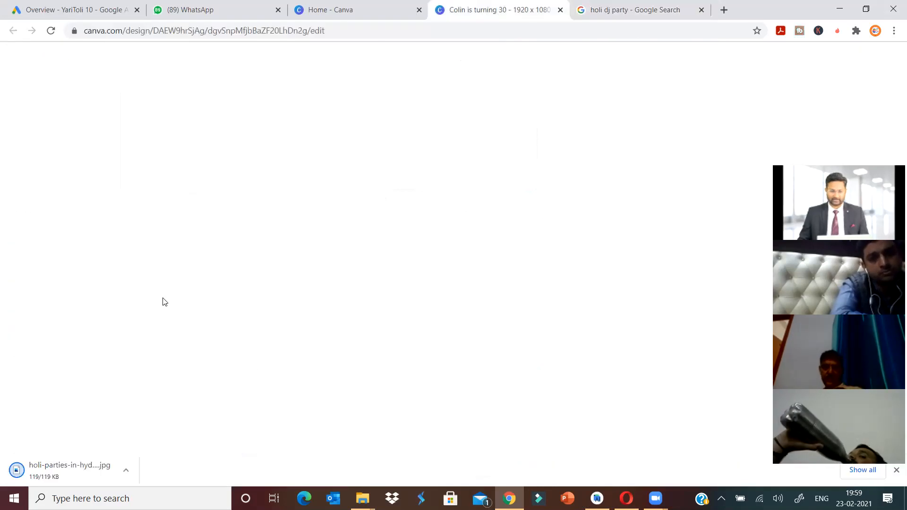
left_click(126, 472)
left_click(188, 427)
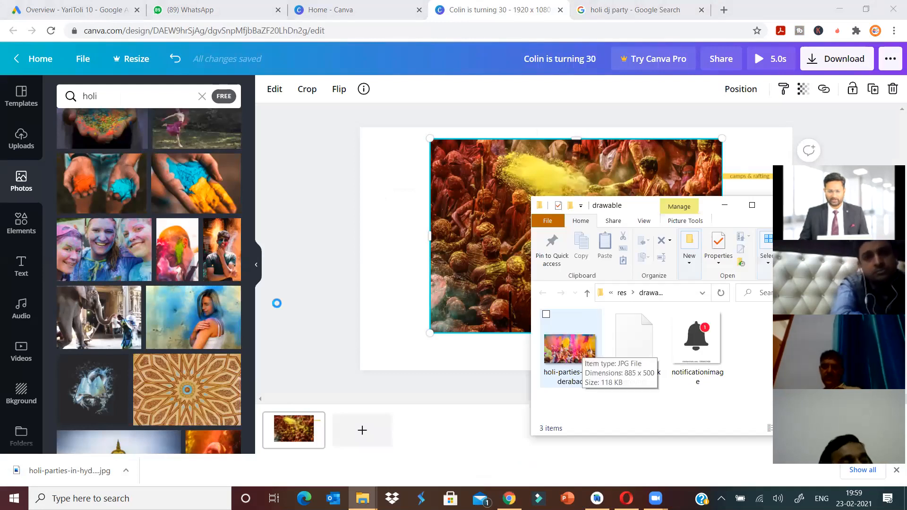
left_click(584, 352)
left_click_drag(160, 237, 162, 240)
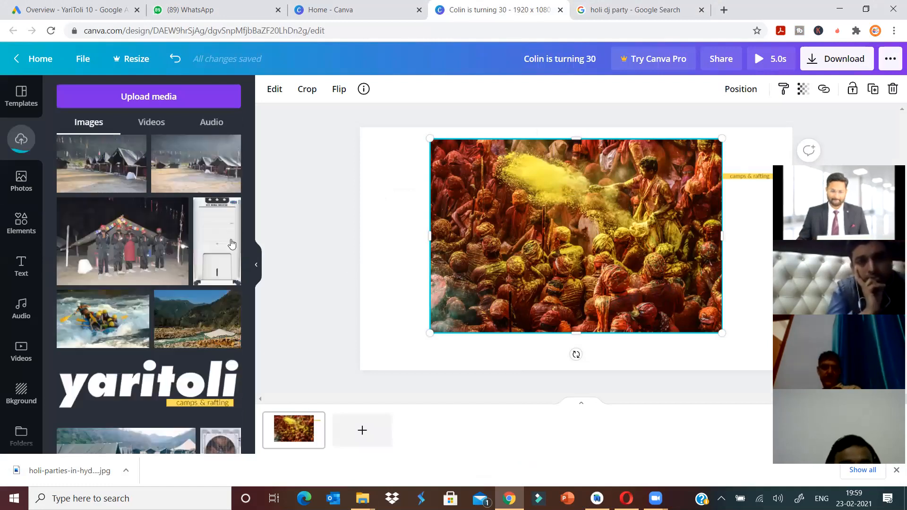
Step: Delete the yellow-powder crowd photo from the page and add the uploaded Holi party photo instead
key("Delete")
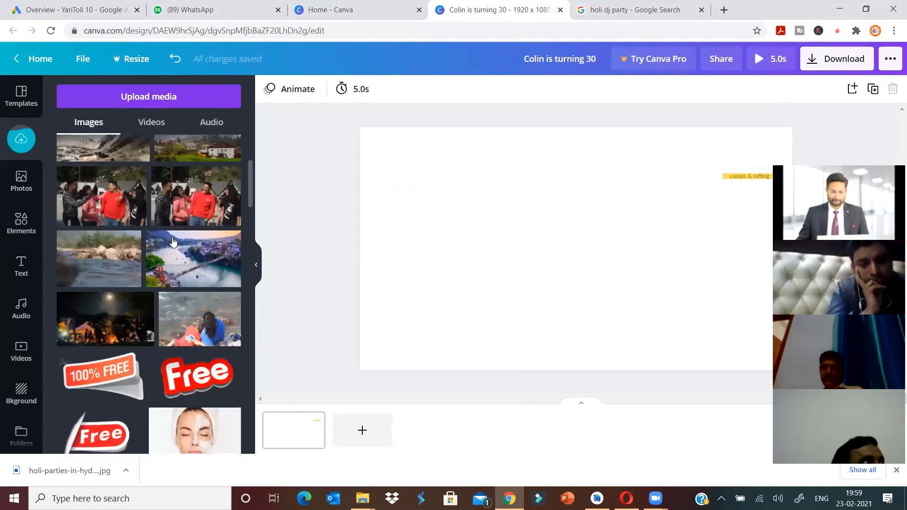
left_click(112, 184)
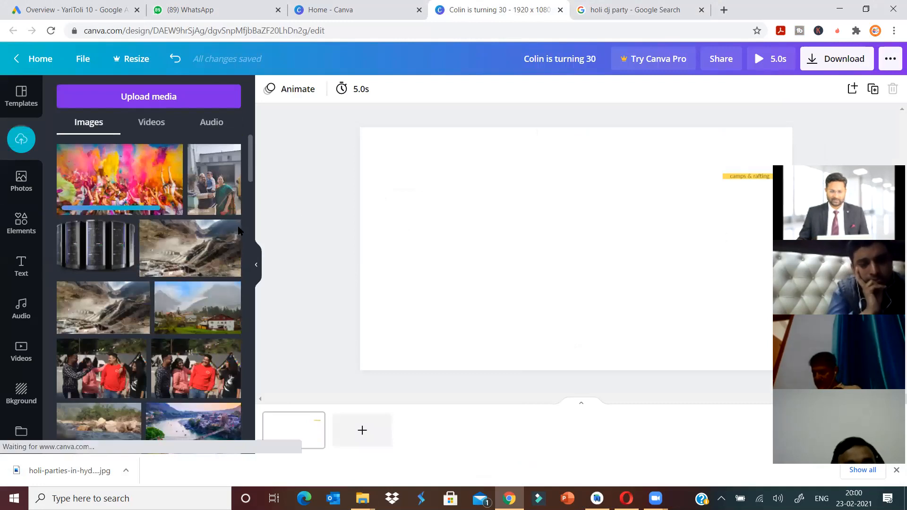
scroll(182, 247, "down", 3)
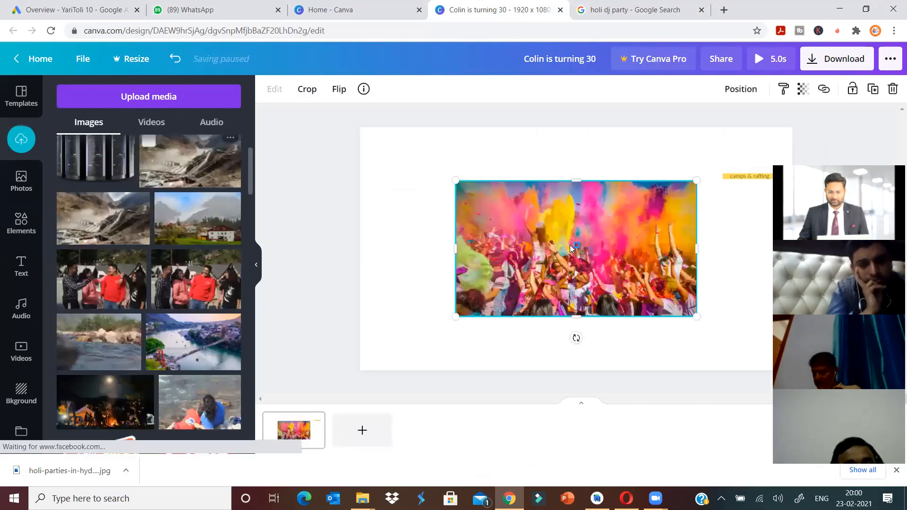
Step: Align the Holi party photo with the page's upper-left corner, enlarge it to cover the page and send it backward behind the logo
left_click_drag(470, 189, 374, 136)
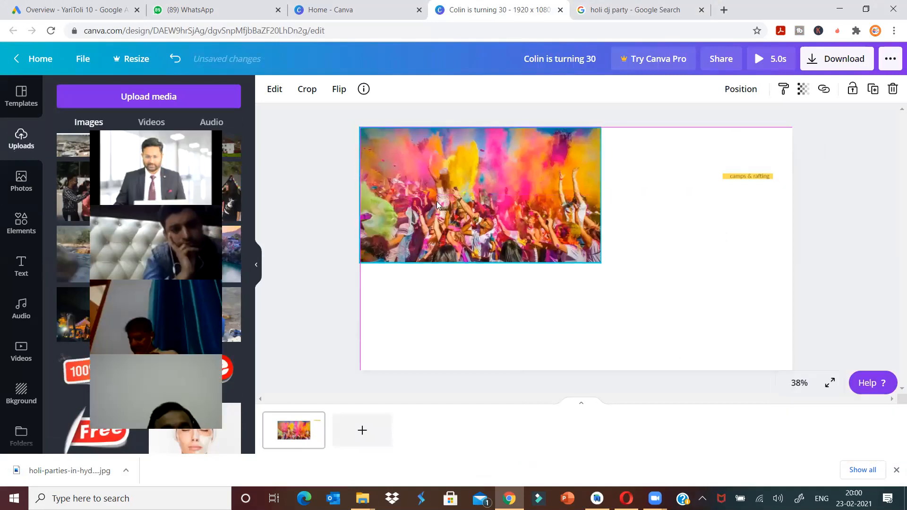
left_click_drag(601, 261, 791, 358)
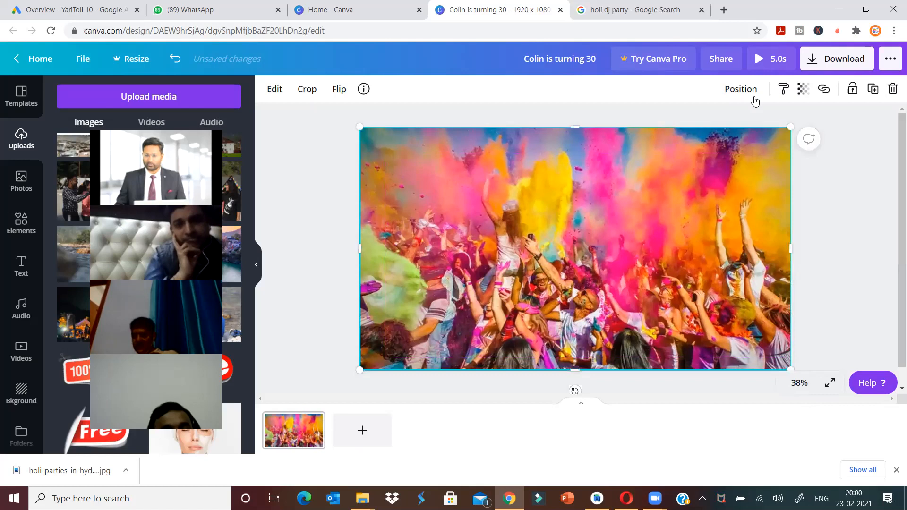
left_click(740, 91)
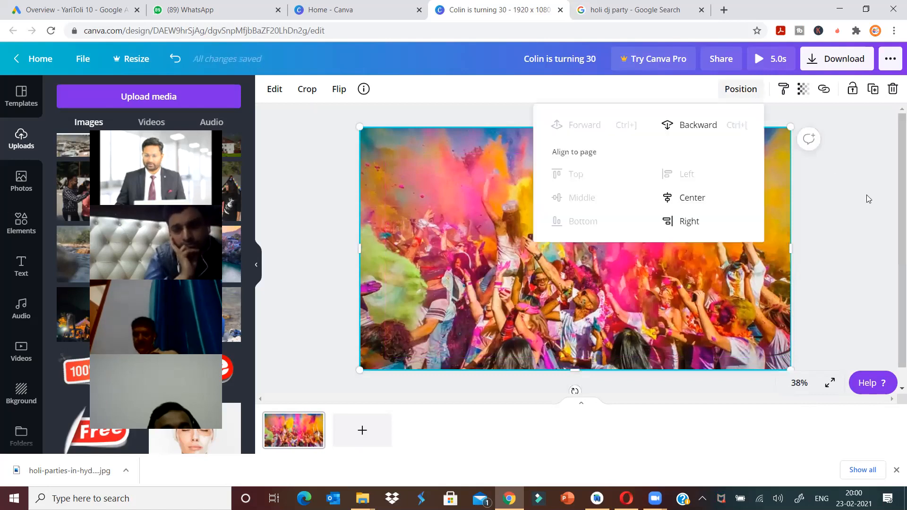
left_click(697, 125)
left_click(868, 199)
Step: Move the yaritoli logo to the upper-left corner of the page, over the photo, and deselect it
left_click(739, 166)
left_click_drag(474, 169, 467, 168)
left_click(321, 197)
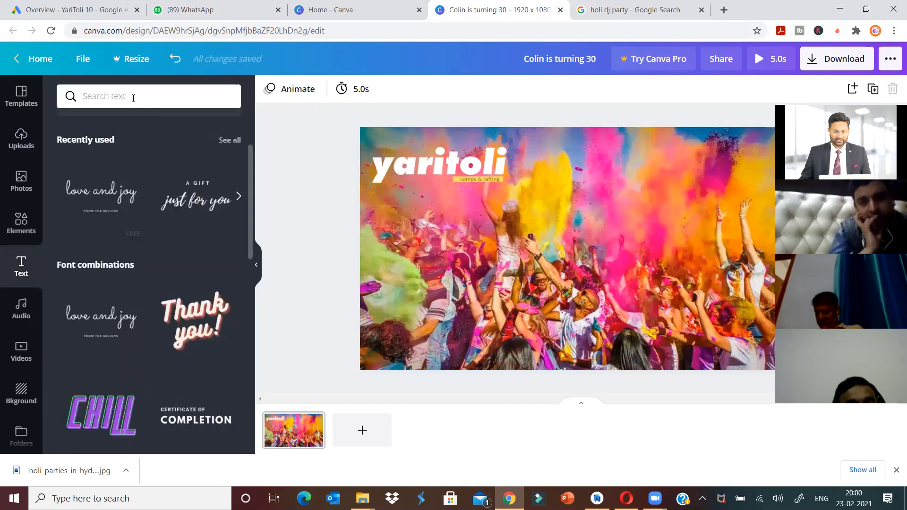
Step: Add the GRAPHIC DESIGN font combination, place it on the right side of the page and enlarge it to about 1,072 × 876
scroll(101, 302, "down", 4)
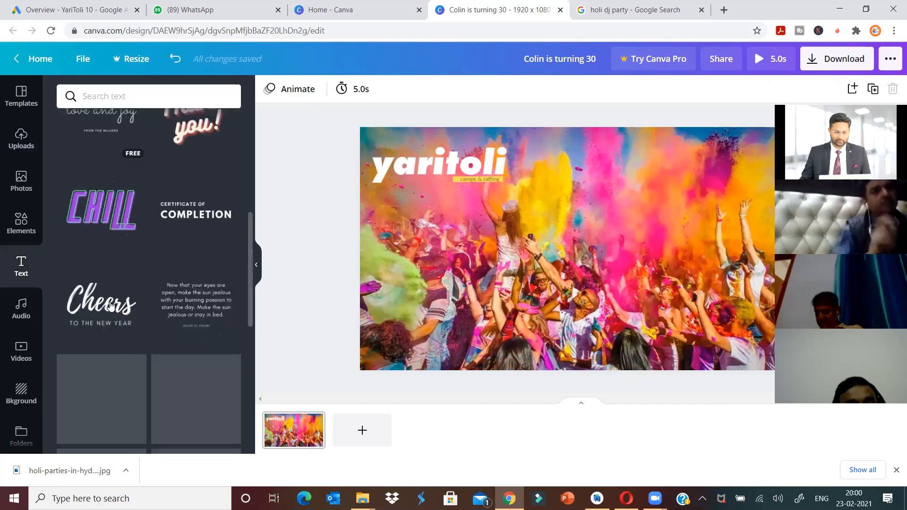
scroll(110, 306, "down", 3)
scroll(110, 309, "down", 4)
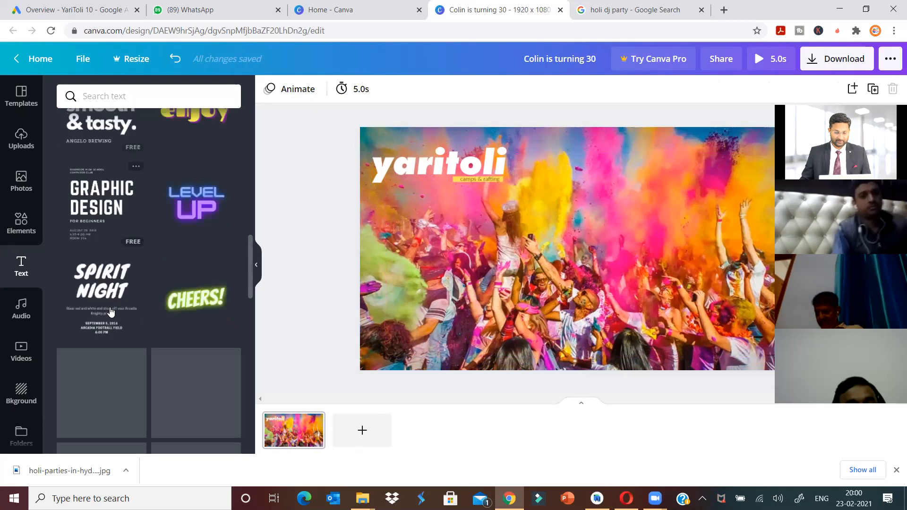
scroll(110, 310, "down", 1)
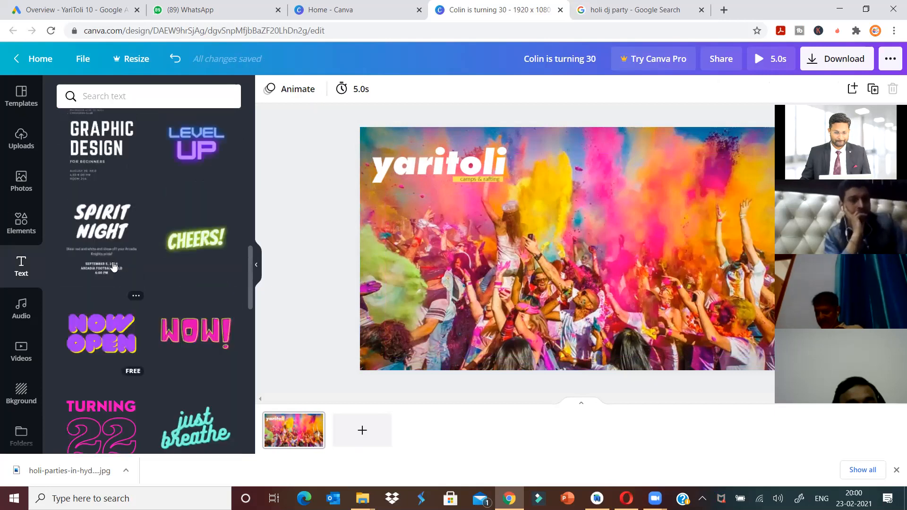
left_click(654, 223)
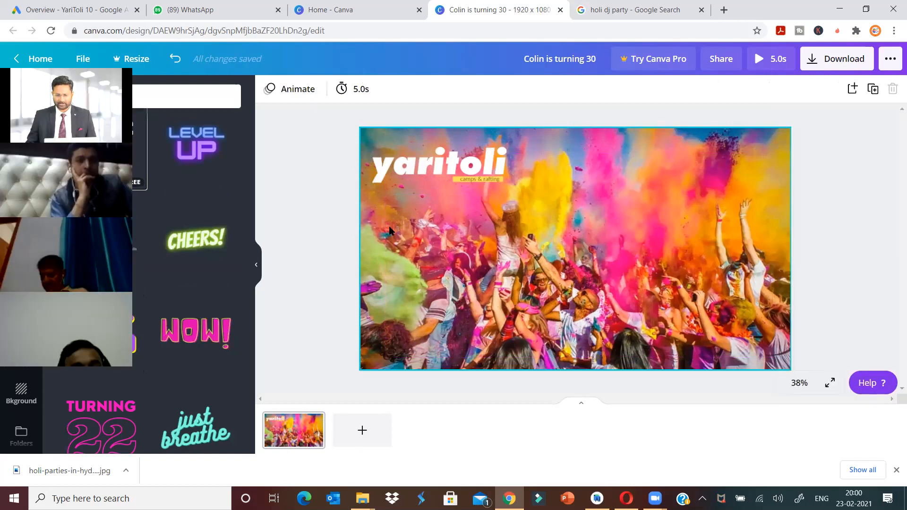
left_click_drag(557, 239, 699, 198)
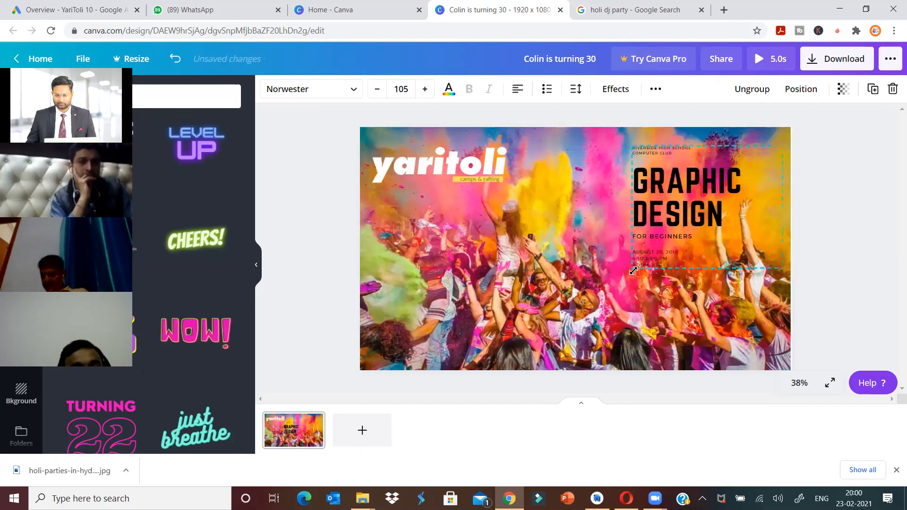
left_click_drag(633, 271, 565, 374)
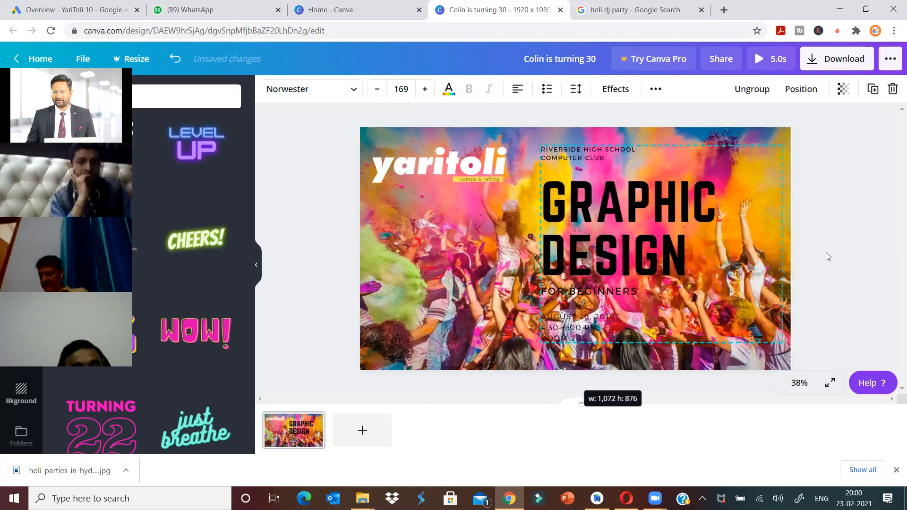
left_click(827, 255)
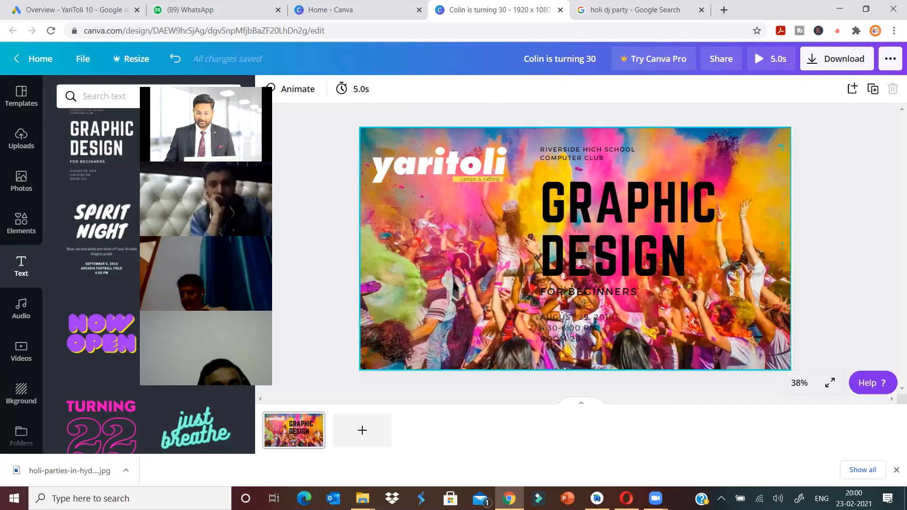
Step: Add a square shape, align it with the page's upper-left corner and stretch it to about 1,920 × 1,078 to cover the page
left_click(425, 265)
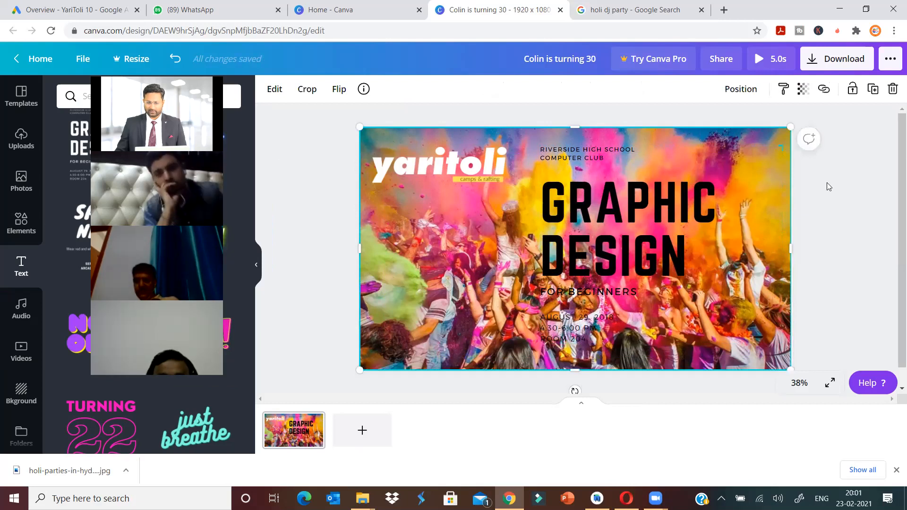
left_click(22, 222)
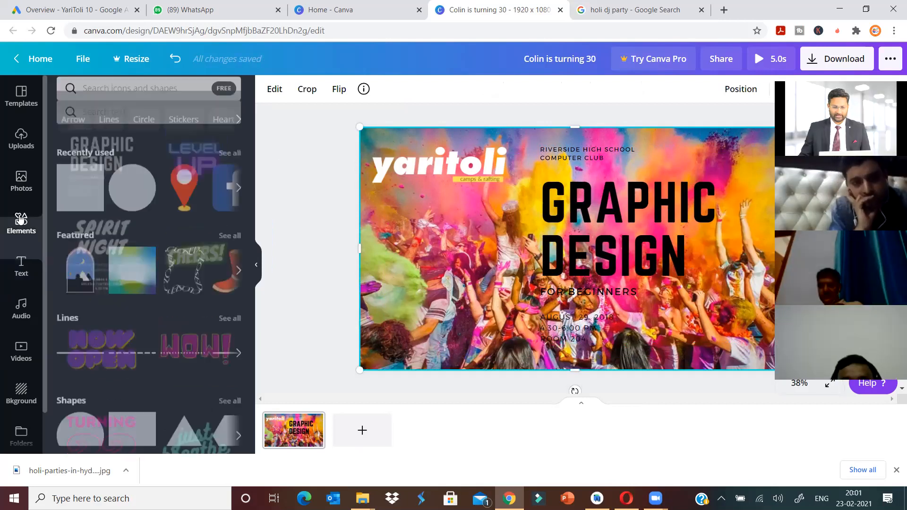
left_click(85, 201)
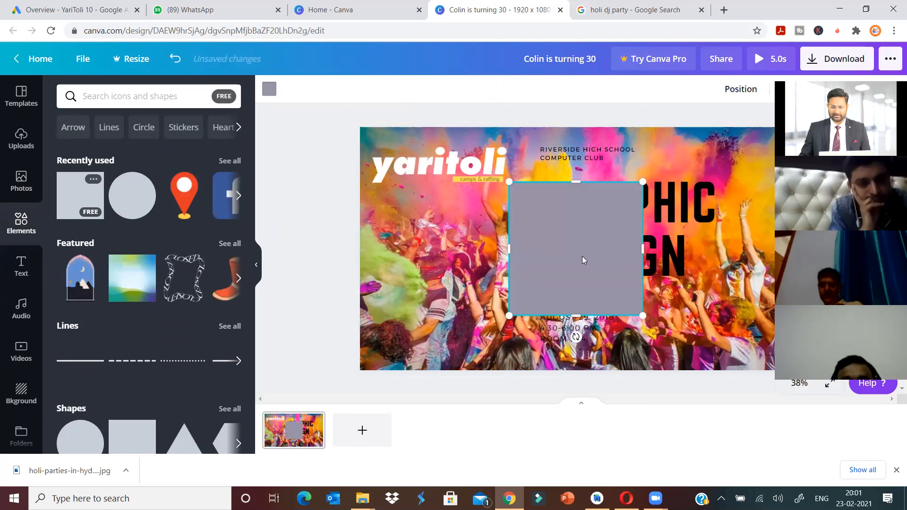
left_click_drag(562, 233, 431, 200)
left_click_drag(495, 263, 604, 371)
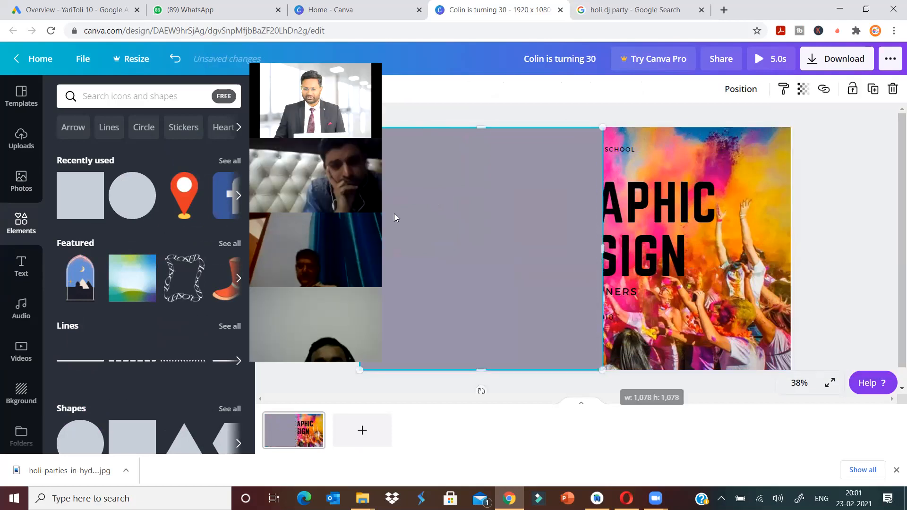
left_click_drag(632, 251, 794, 250)
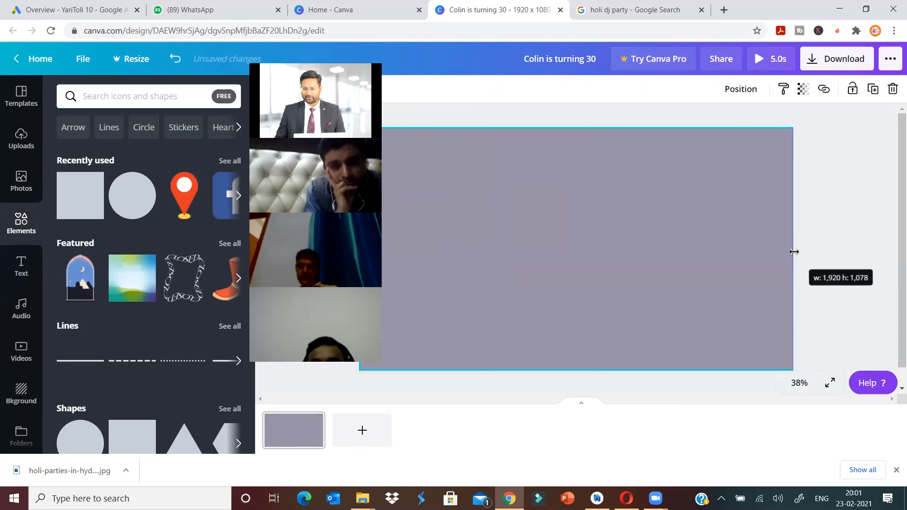
Step: Send the full-page rectangle backward behind the logo and text, and set its transparency to 51
left_click(741, 89)
left_click(687, 126)
left_click(688, 127)
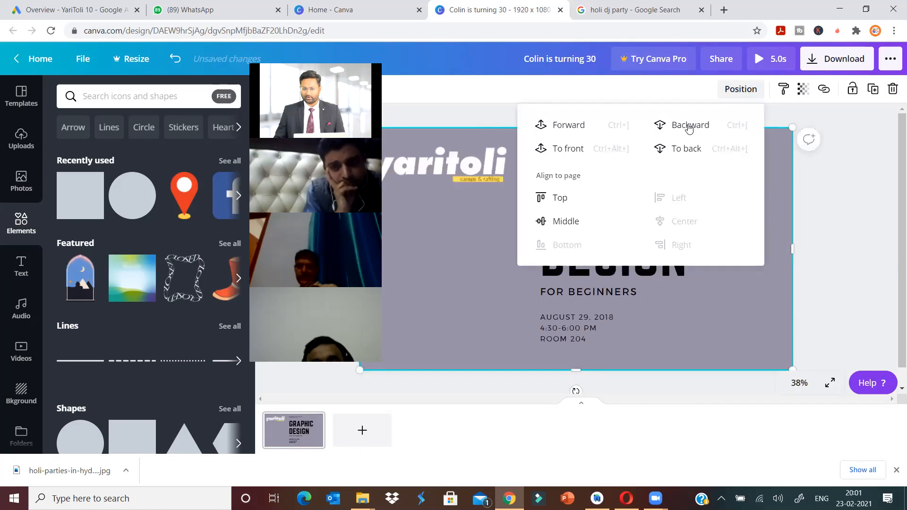
left_click(467, 109)
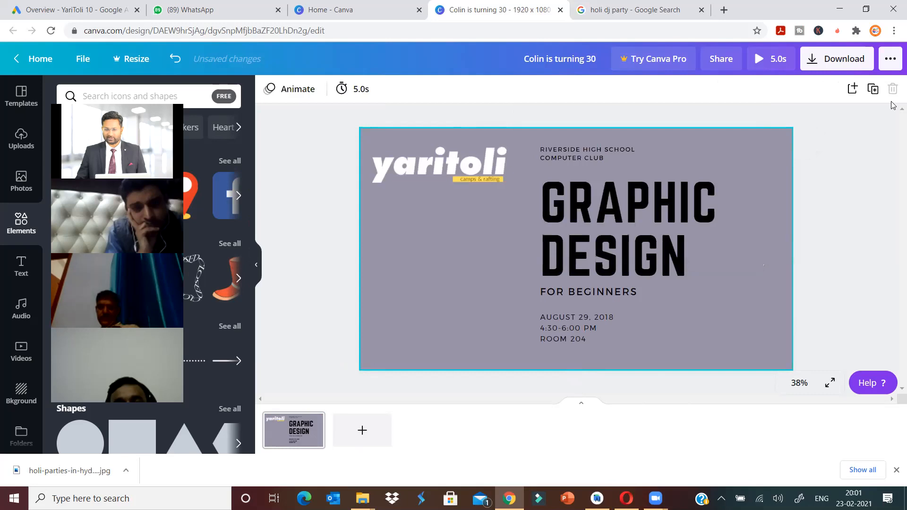
left_click(776, 145)
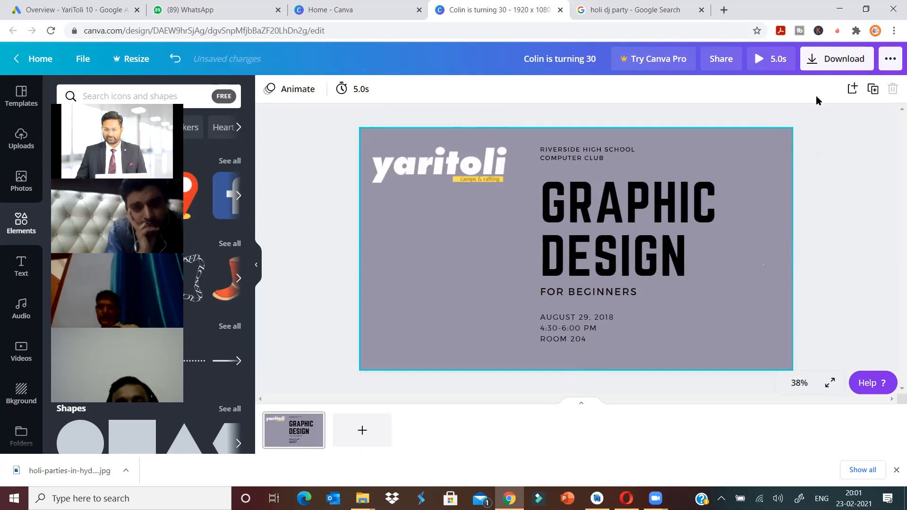
left_click_drag(764, 126, 727, 126)
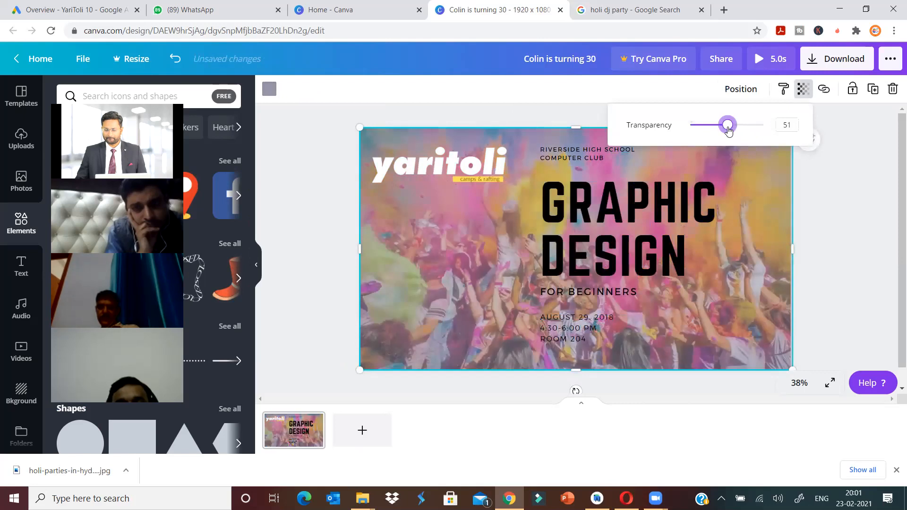
left_click(871, 203)
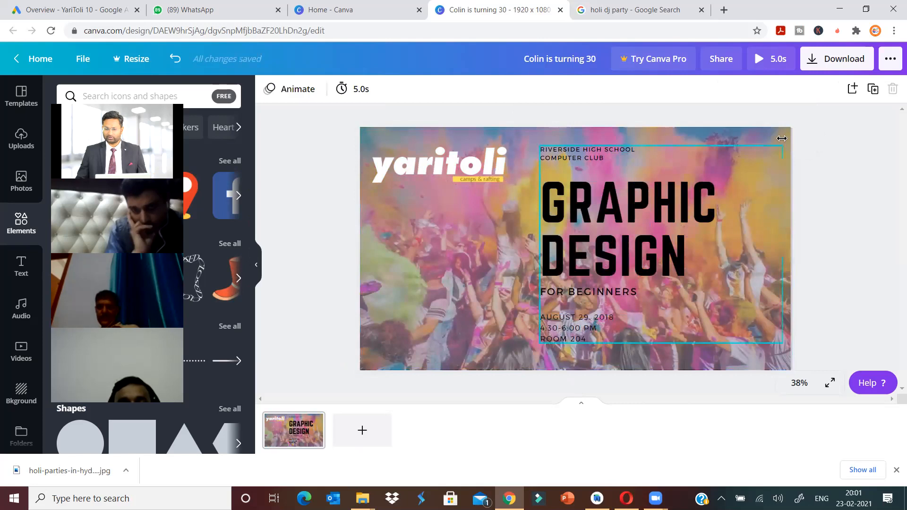
Step: Try yellow on the overlay rectangle and recolour it bright red from the default colours
left_click(780, 144)
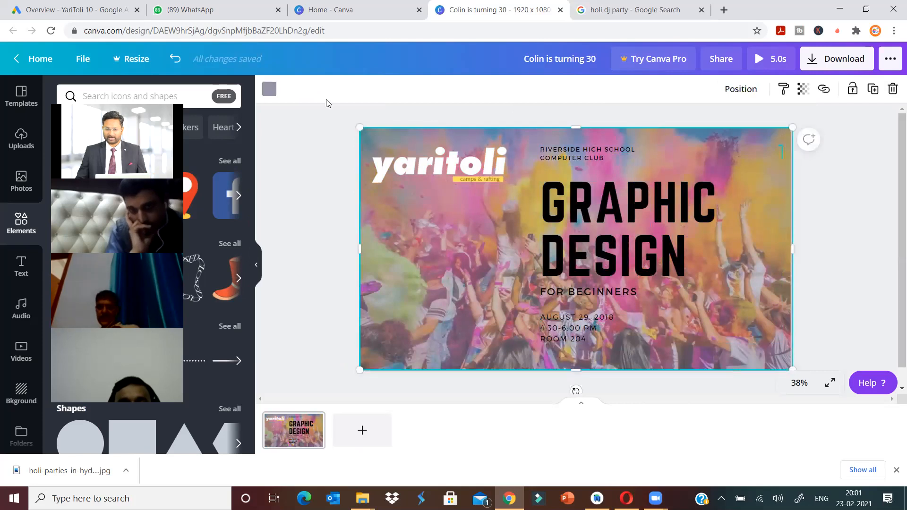
left_click(271, 92)
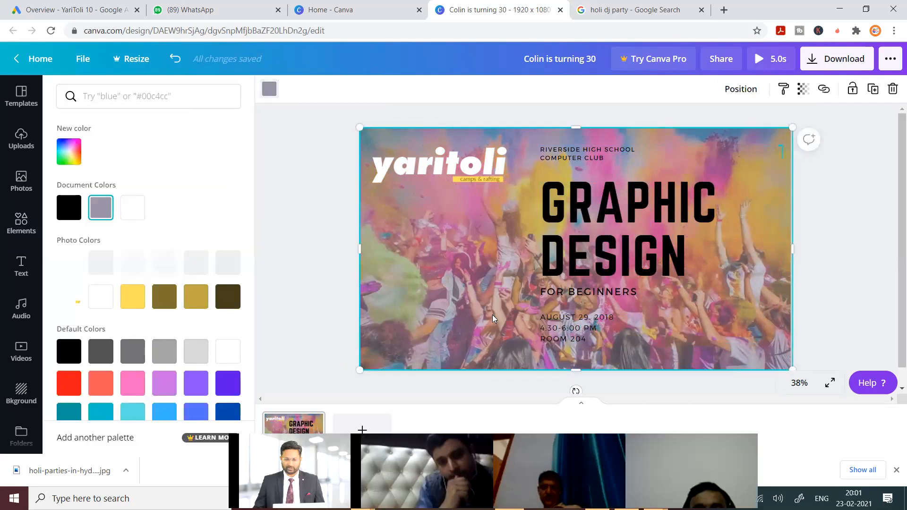
left_click(132, 297)
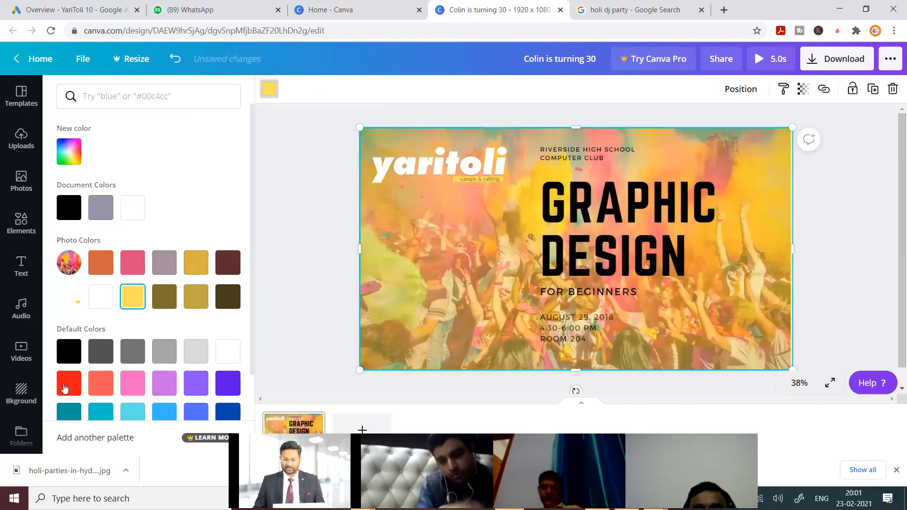
left_click(65, 388)
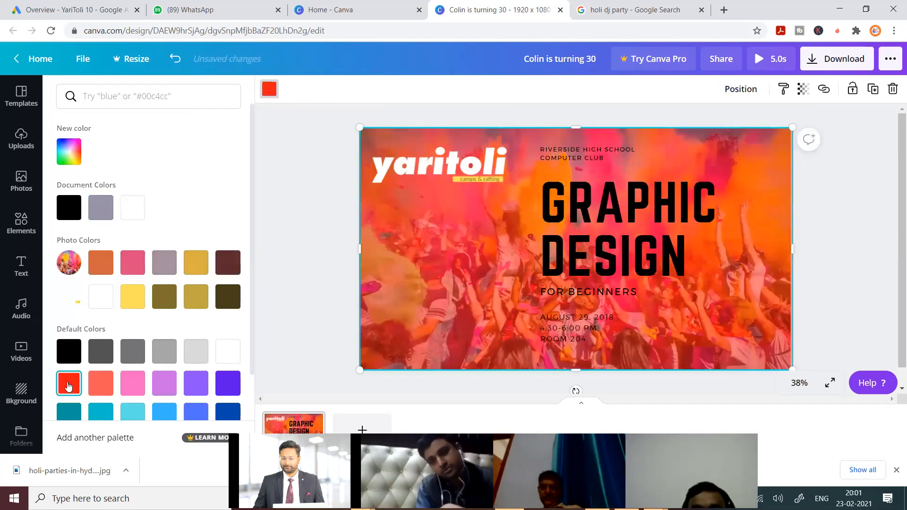
Step: Change the large GRAPHIC DESIGN heading's text colour to white and deselect it
left_click(663, 226)
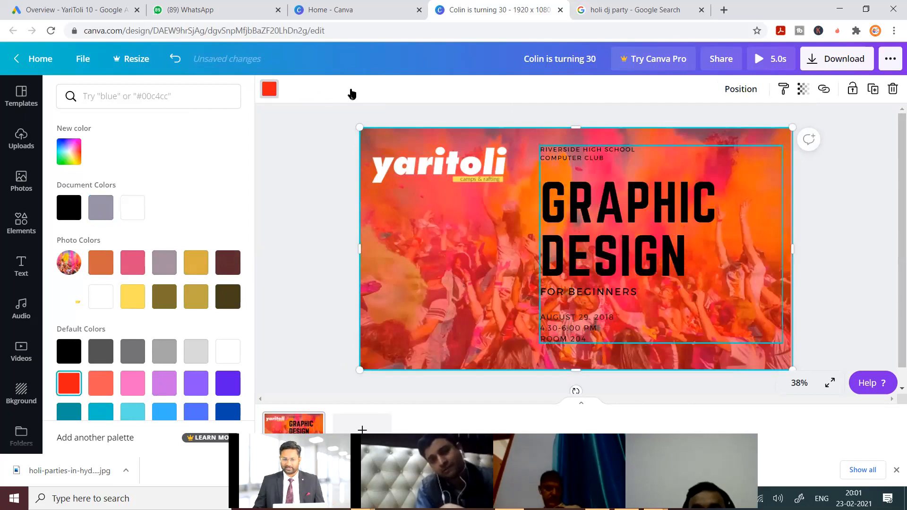
left_click(449, 91)
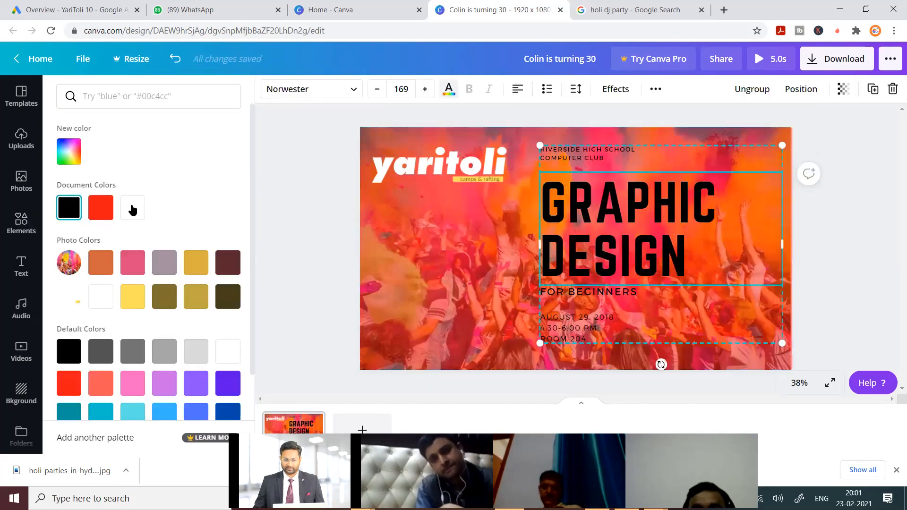
left_click(132, 207)
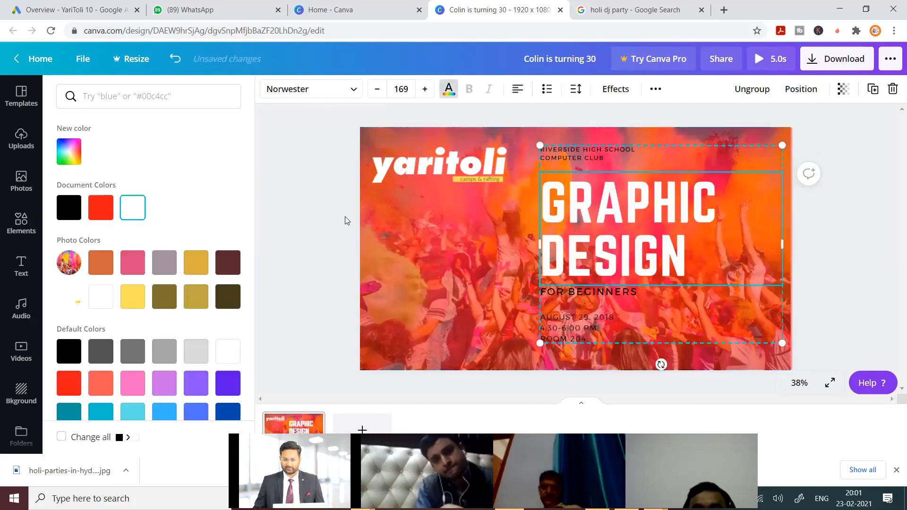
left_click(859, 217)
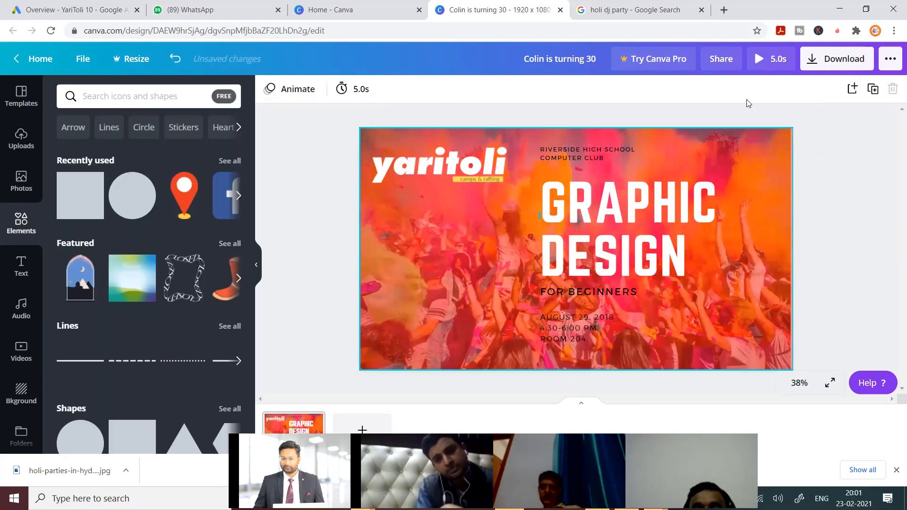
Step: Set the red overlay rectangle's transparency to 35
left_click(804, 93)
left_click_drag(726, 128, 715, 127)
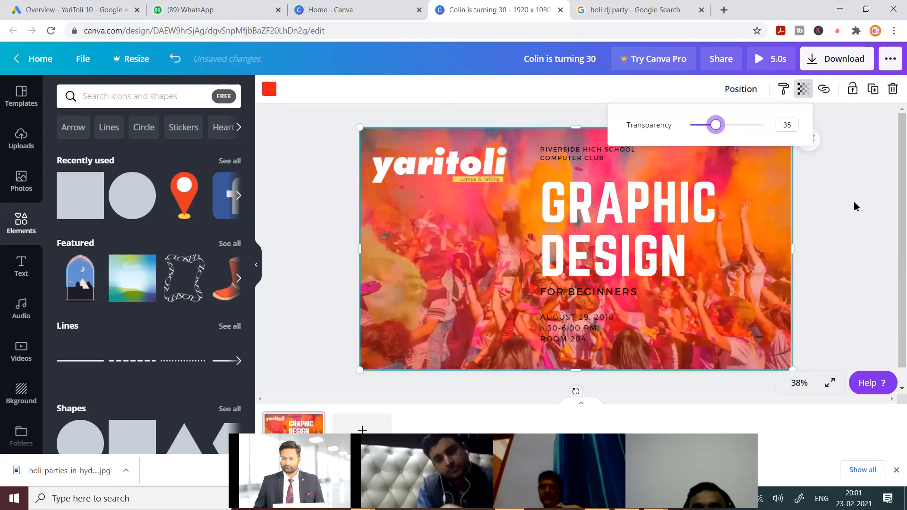
left_click(855, 207)
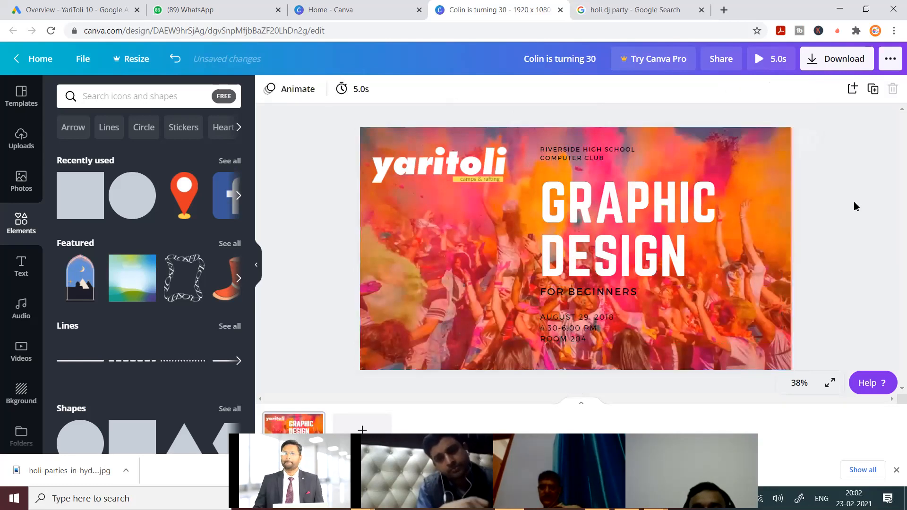
Step: Replace the GRAPHIC DESIGN heading text with HOLI DJ PARTY
double_click(646, 220)
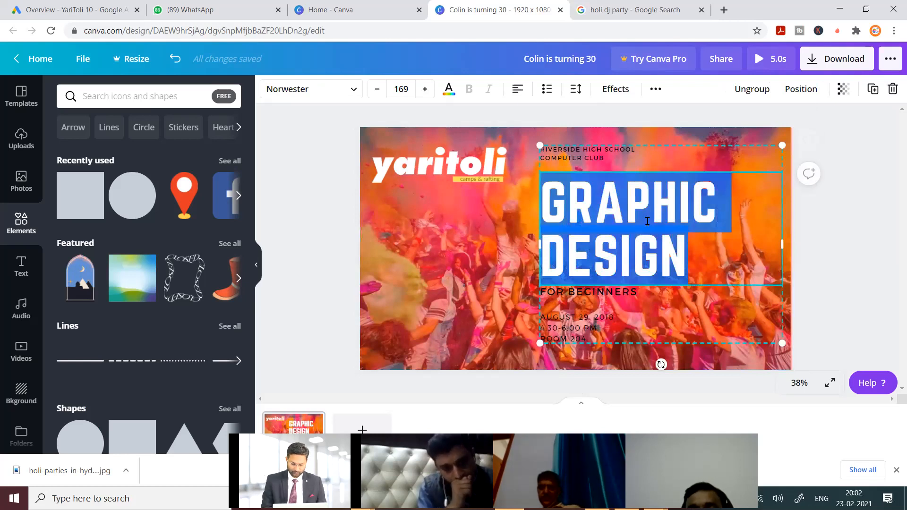
type("HOLI")
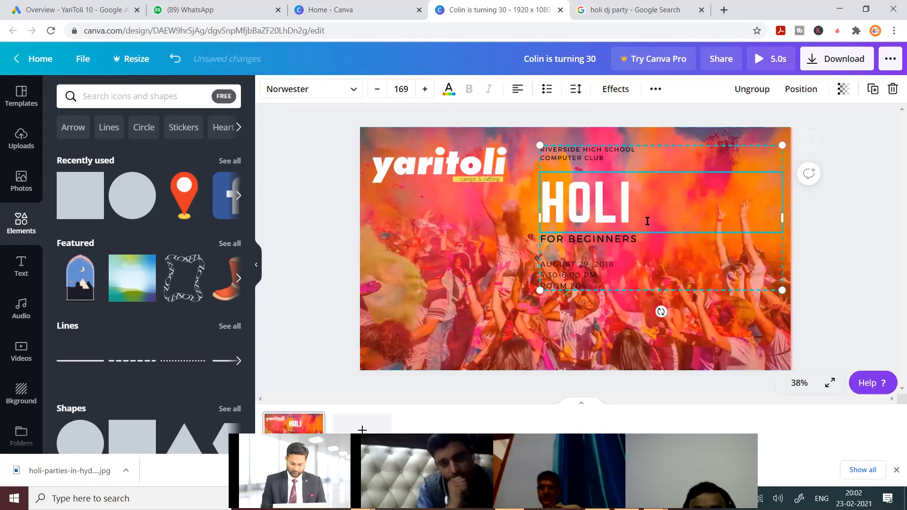
type(" DJ PARTY")
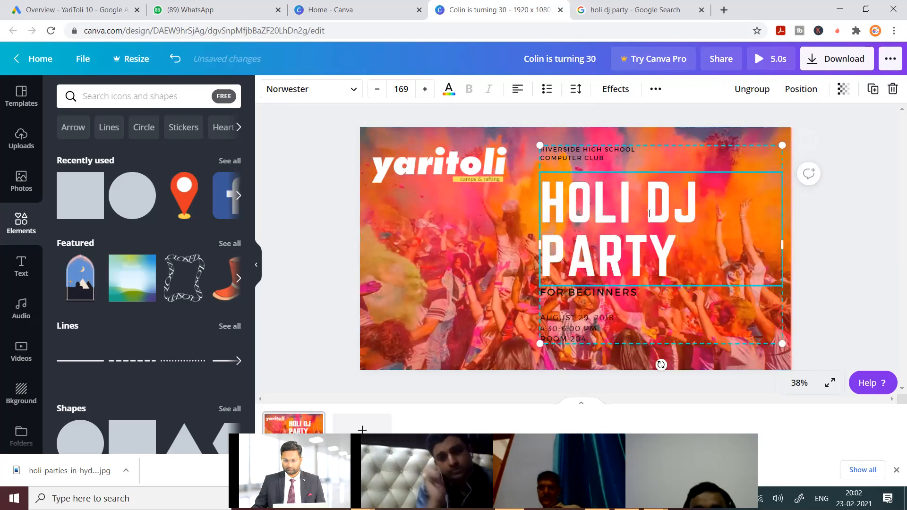
Step: Remove DJ from the heading and widen the text group slightly to the left so HOLI PARTY fits on one line
double_click(697, 209)
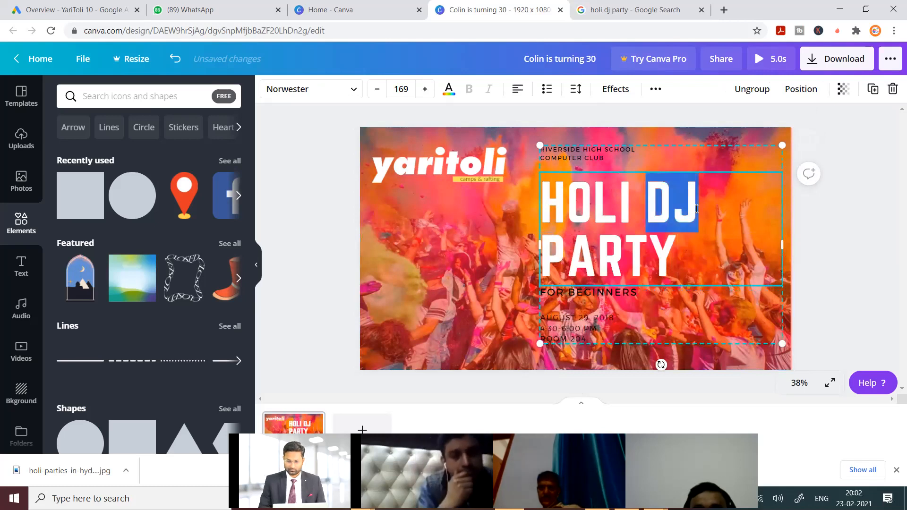
key("BackSpace")
key("Right")
key("Right")
key("Right")
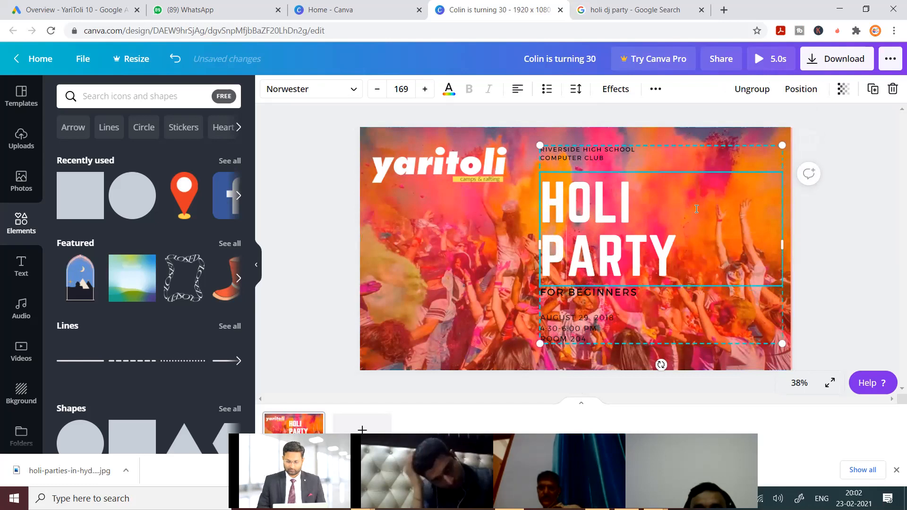
key("BackSpace")
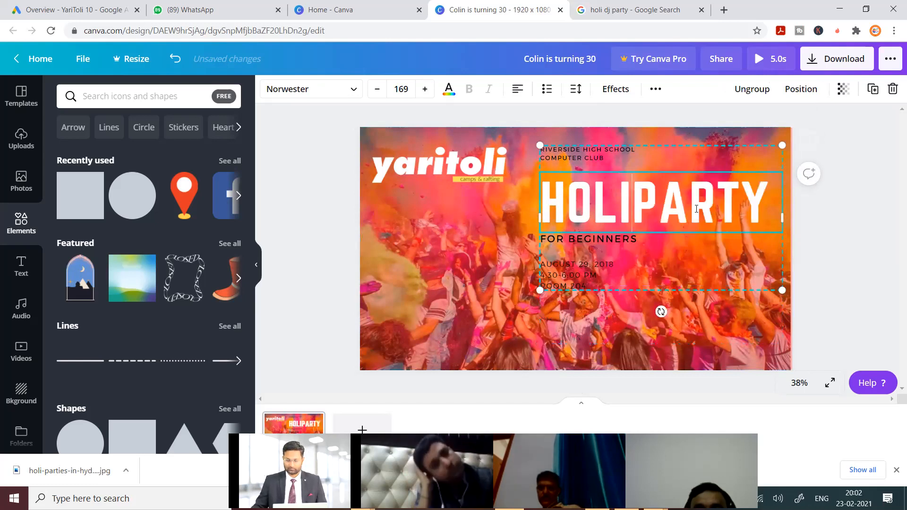
key("Return")
mouse_move(540, 244)
left_mouse_down()
mouse_move(503, 243)
mouse_move(528, 241)
left_mouse_up()
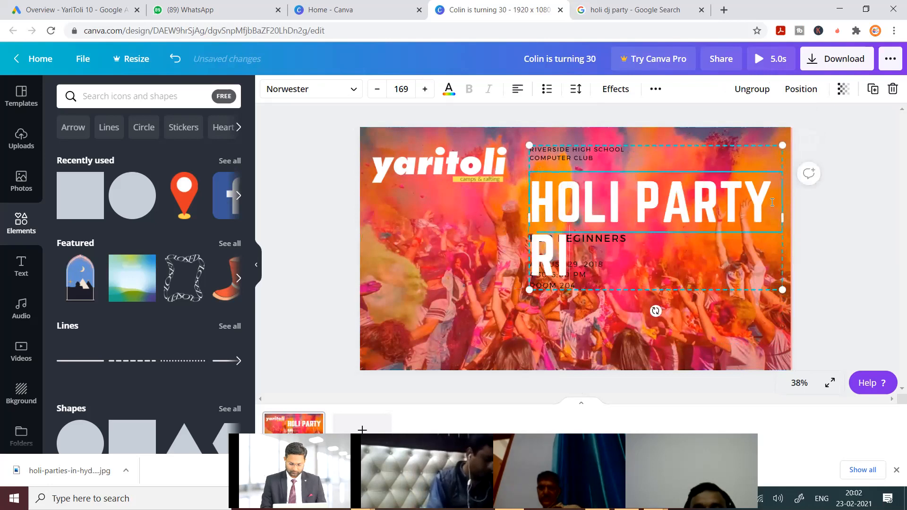
Step: Complete the headline so that it reads HOLI PARTY RISHIKESH
type("SHIKESH")
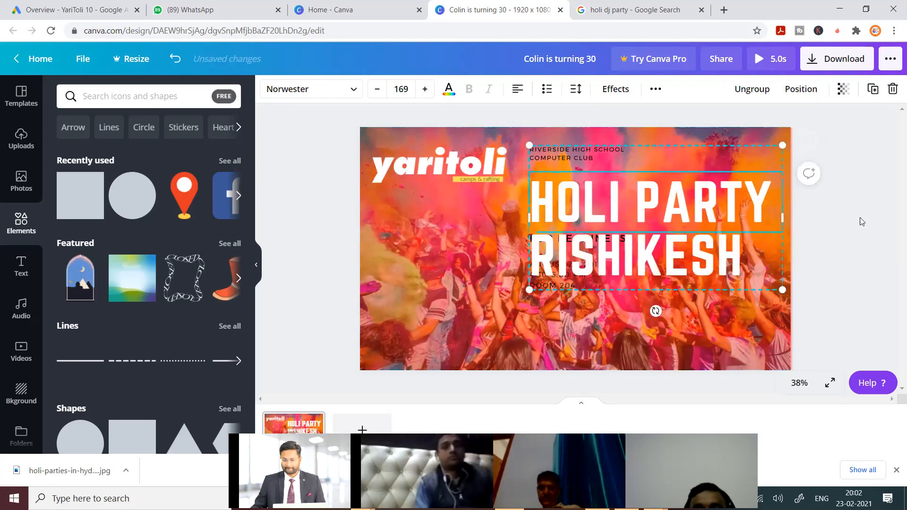
key("Escape")
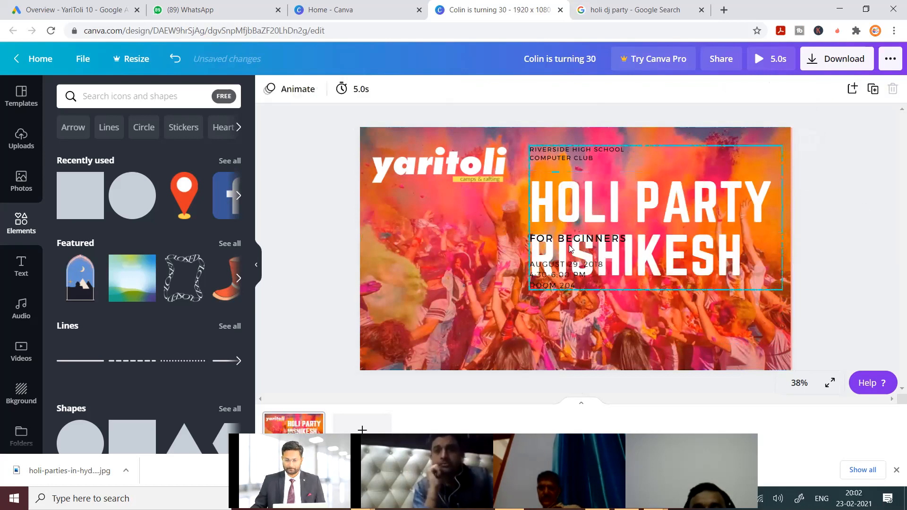
Step: Delete the leftover template texts around the headline: the school club line, FOR BEGINNERS, and the date, time and room lines
left_click(570, 249)
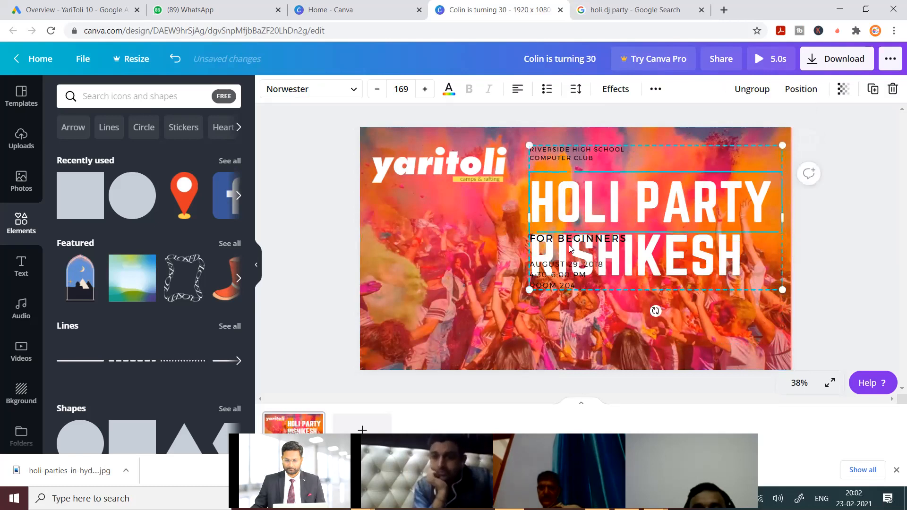
left_click(470, 269)
left_click(547, 274)
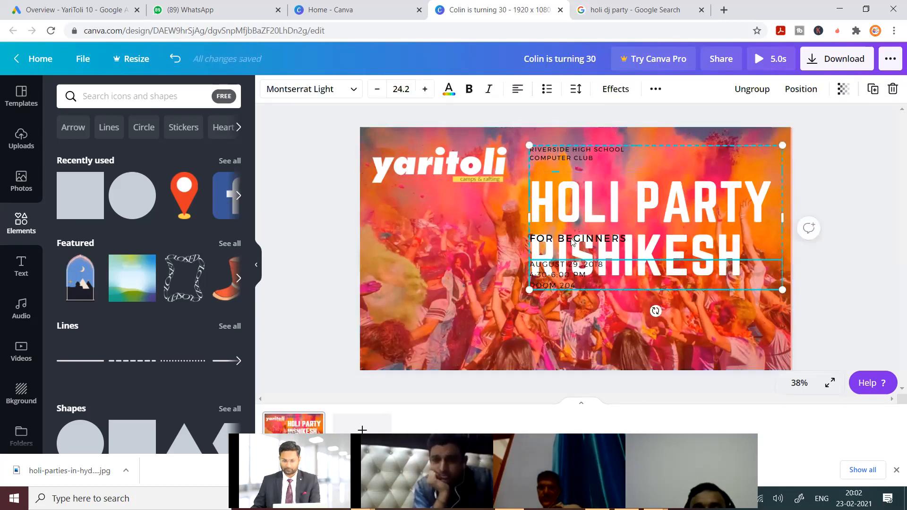
key("ctrl+z")
key("ctrl+z")
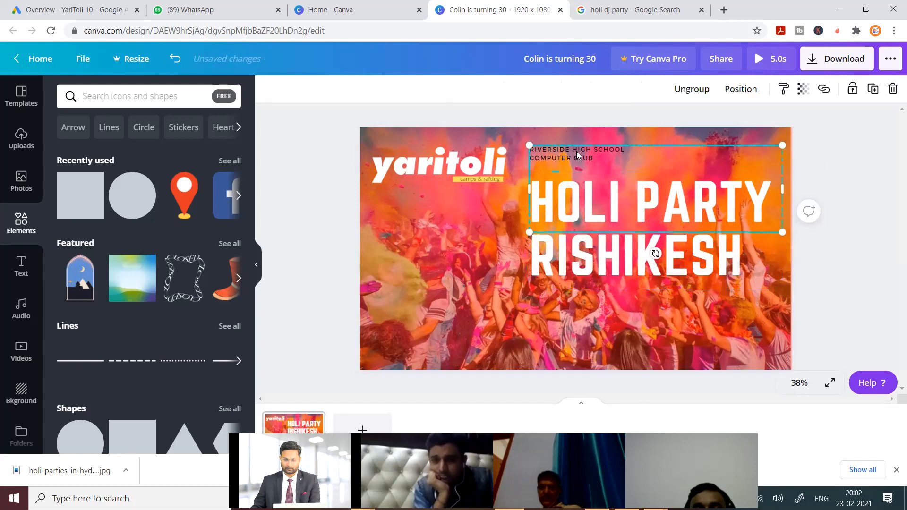
key("ctrl+z")
key("ctrl+z")
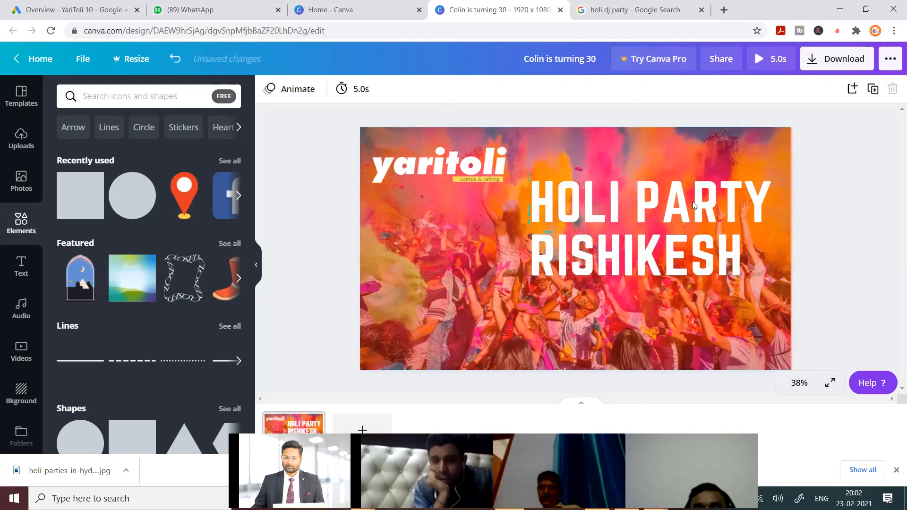
Step: Change the font of the HOLI PARTY RISHIKESH headline to Anton
left_click(693, 201)
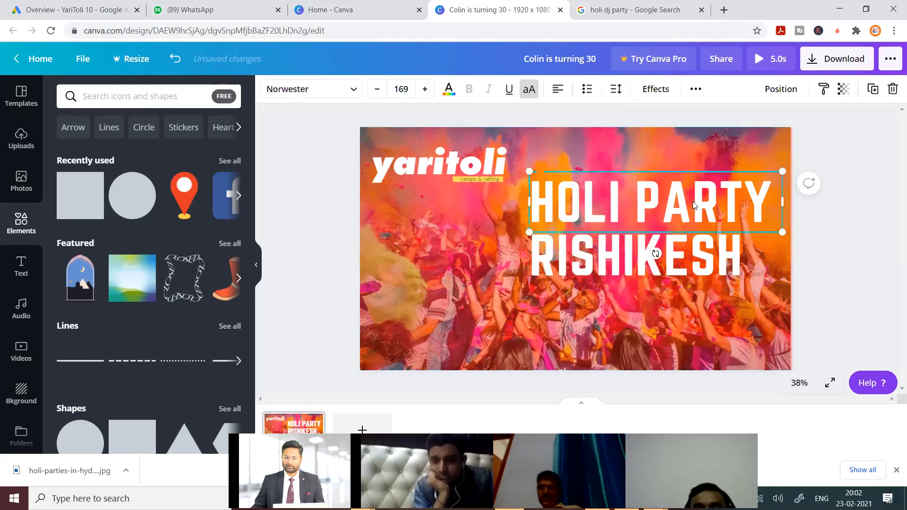
left_click(338, 94)
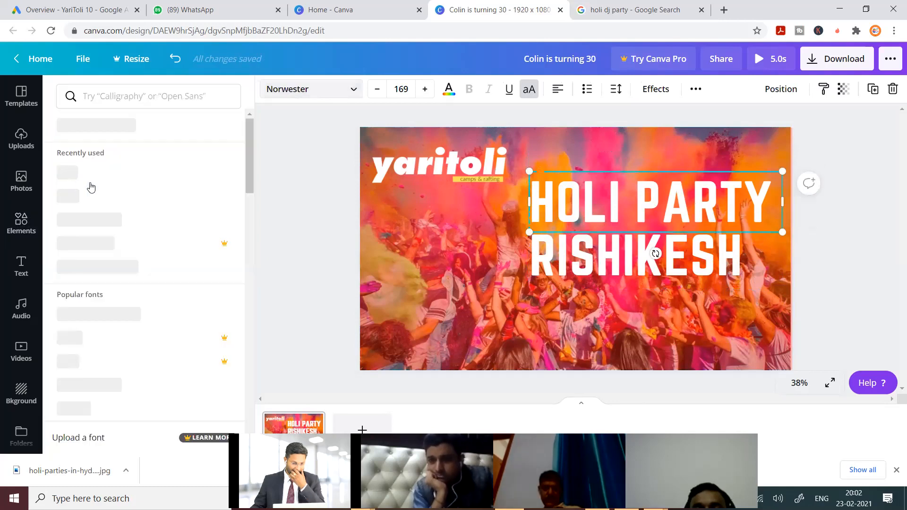
left_click(83, 173)
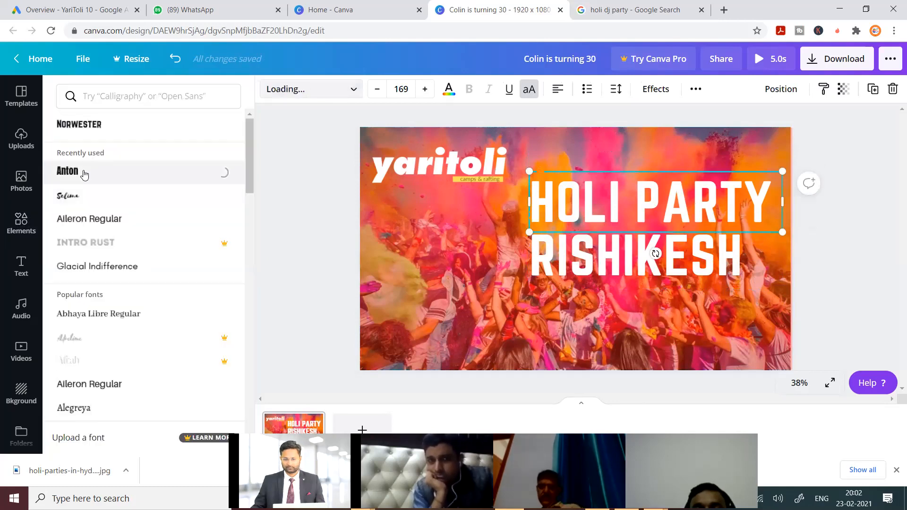
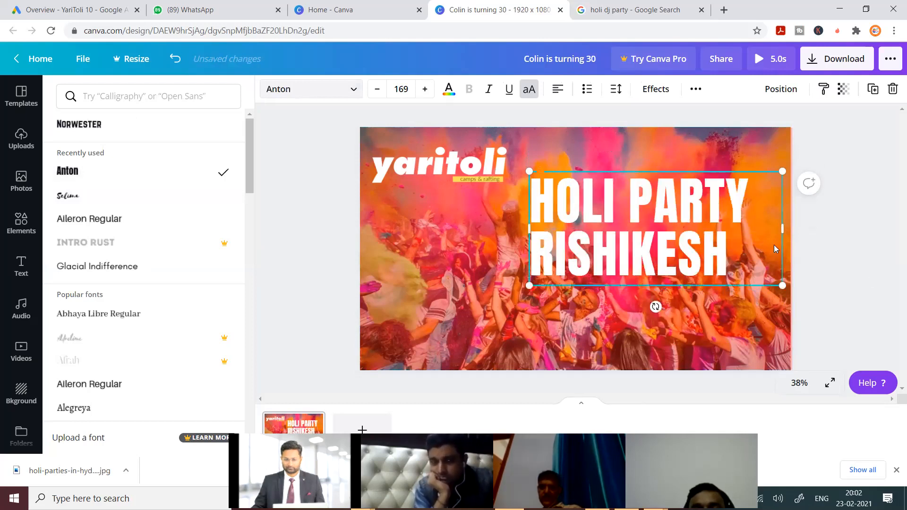
left_click(665, 249)
left_click(859, 241)
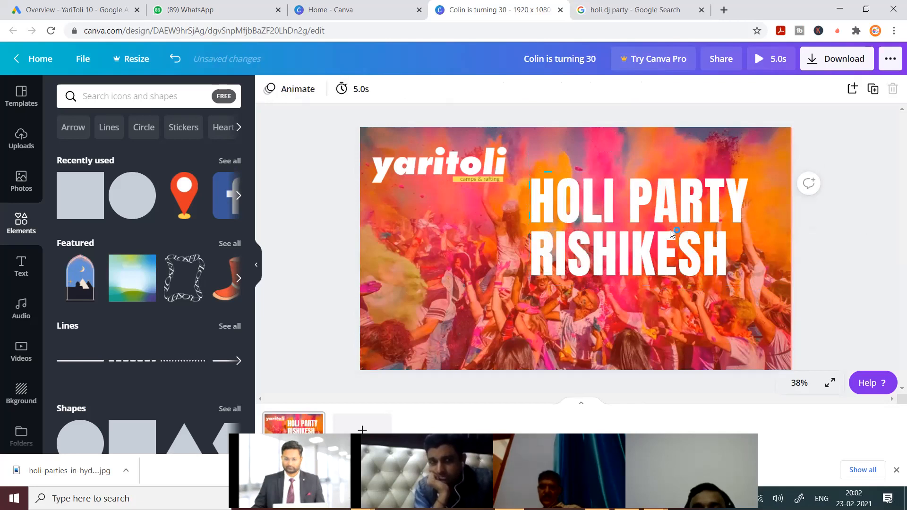
Step: Widen the headline's text box across the canvas and remove the line break so HOLI PARTY RISHIKESH runs on one line
left_click_drag(685, 230, 642, 244)
left_click_drag(586, 259, 310, 254)
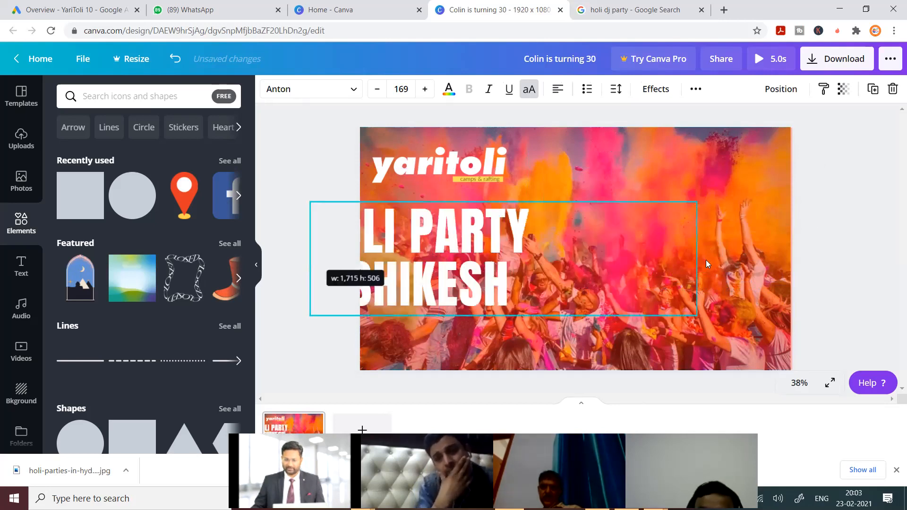
left_click_drag(698, 259, 803, 261)
left_click_drag(746, 261, 749, 262)
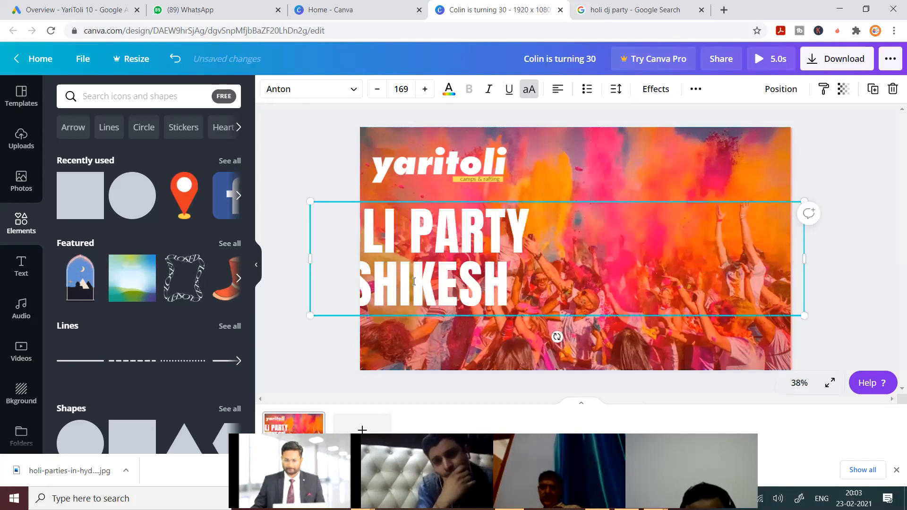
left_click(414, 282)
left_click(414, 282)
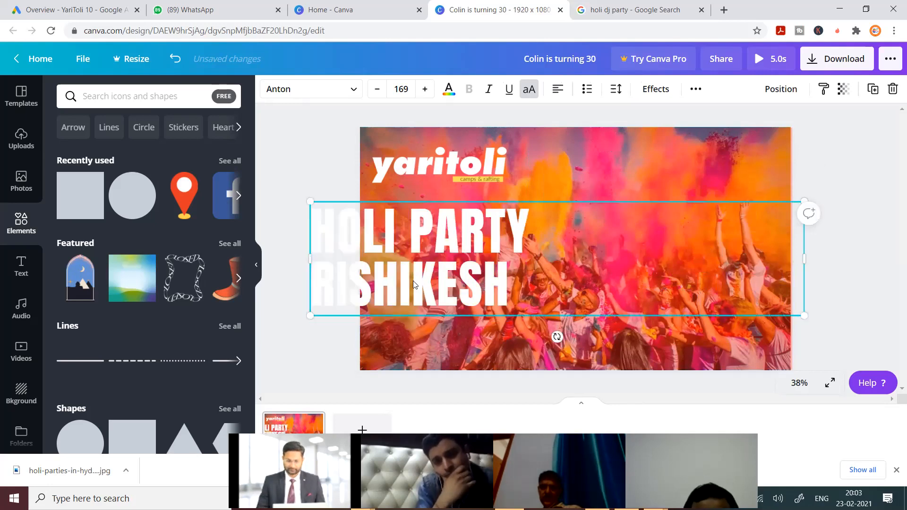
key("BackSpace")
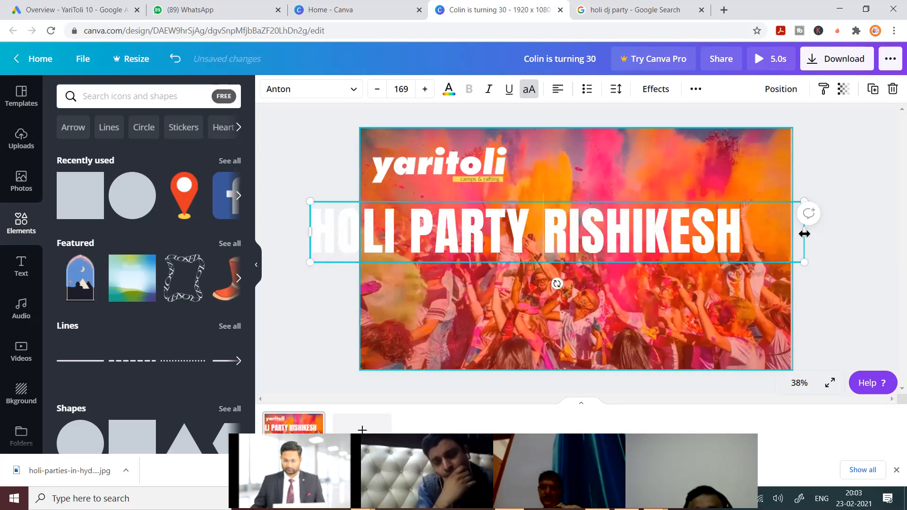
Step: Scale the one-line headline down to a font size of 103
left_click_drag(759, 235, 746, 266)
left_click_drag(631, 231, 574, 220)
left_click(311, 166)
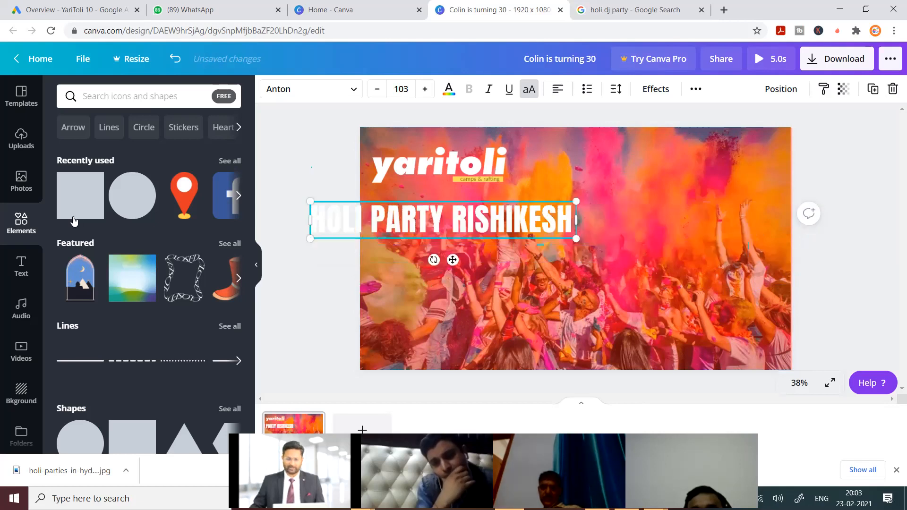
Step: Add a square and reshape it into a narrow vertical strip about 1,142 px tall near the canvas's right edge
left_click(73, 205)
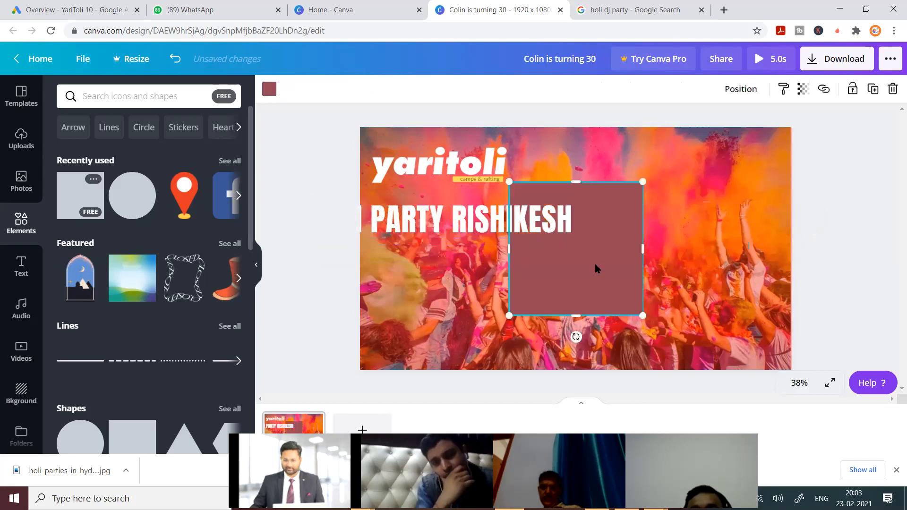
left_click_drag(741, 231, 716, 210)
left_click_drag(710, 261, 710, 381)
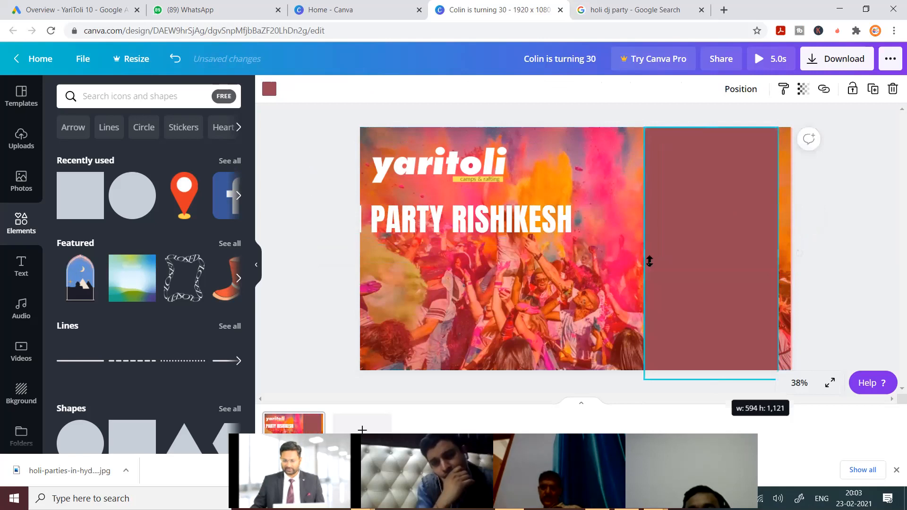
left_click_drag(645, 240, 644, 252)
mouse_move(705, 257)
left_mouse_down()
mouse_move(735, 260)
mouse_move(722, 259)
left_mouse_up()
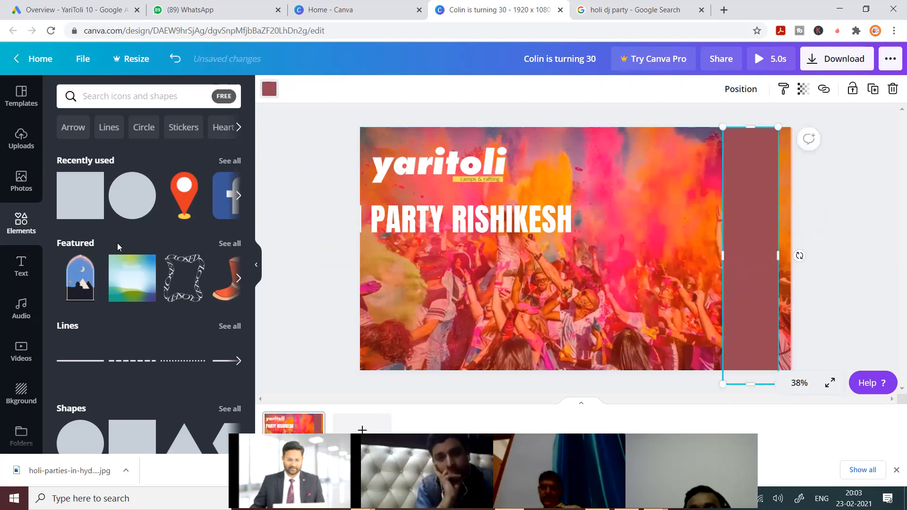
Step: Recolor the vertical strip white and set its transparency to 58
left_click(132, 207)
left_click(808, 94)
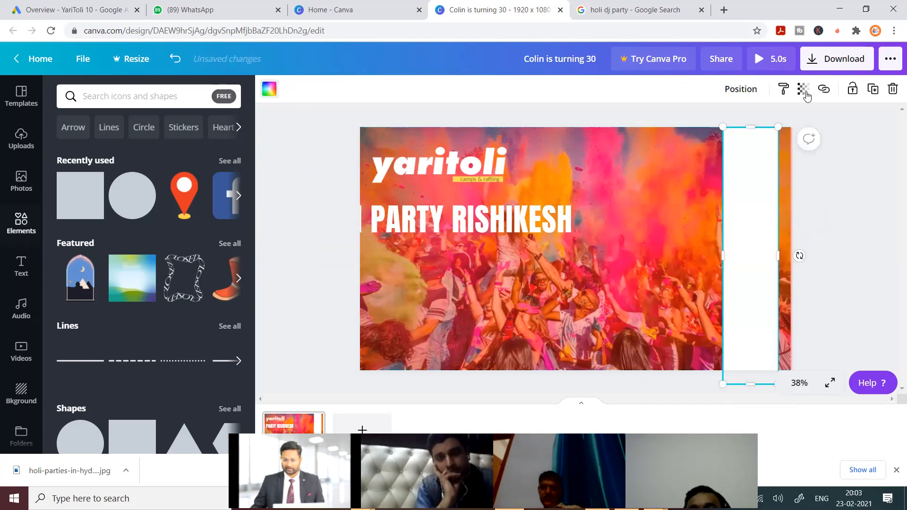
left_click(807, 96)
left_click_drag(762, 125, 733, 125)
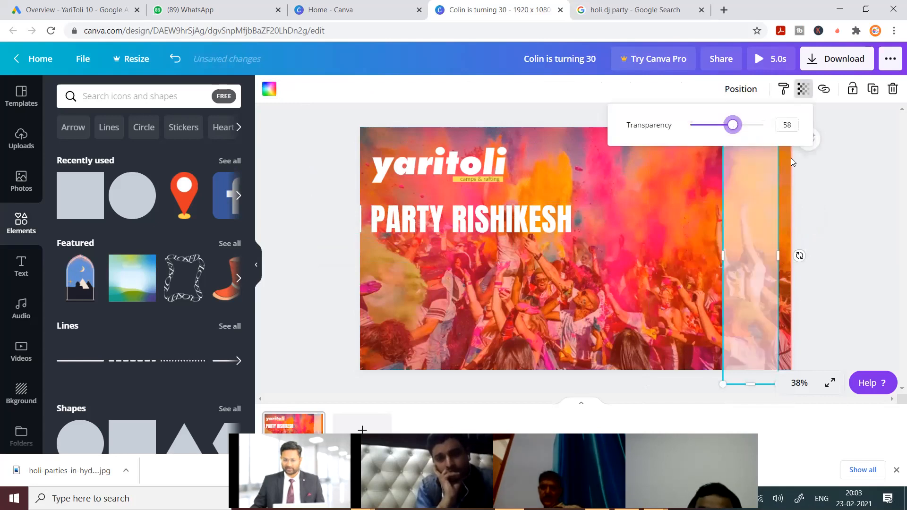
left_click(860, 220)
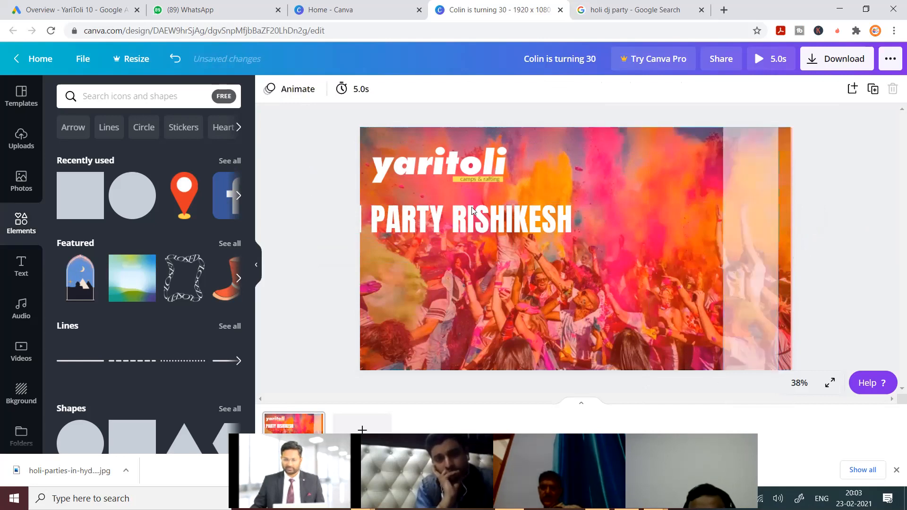
Step: Recolor the headline red and rotate it 90° clockwise beside the white strip so that it reads from top to bottom
left_click(447, 261)
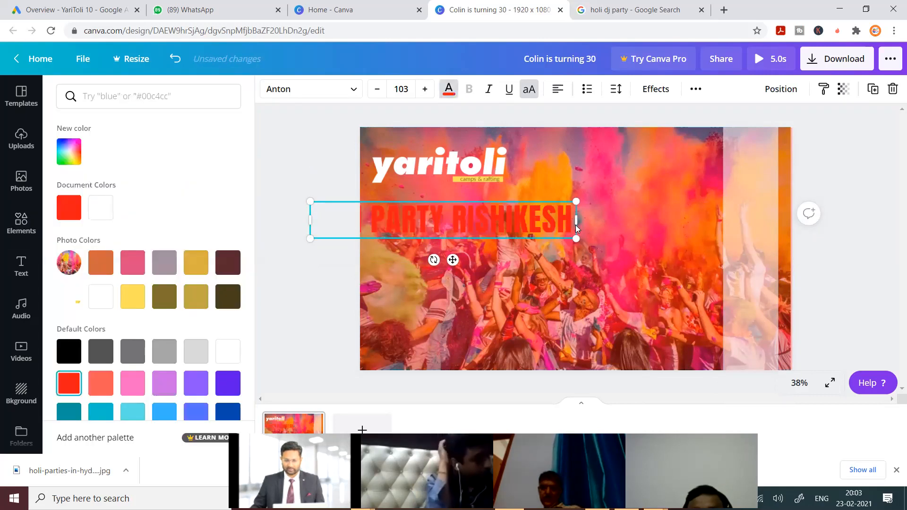
left_click_drag(500, 230, 714, 228)
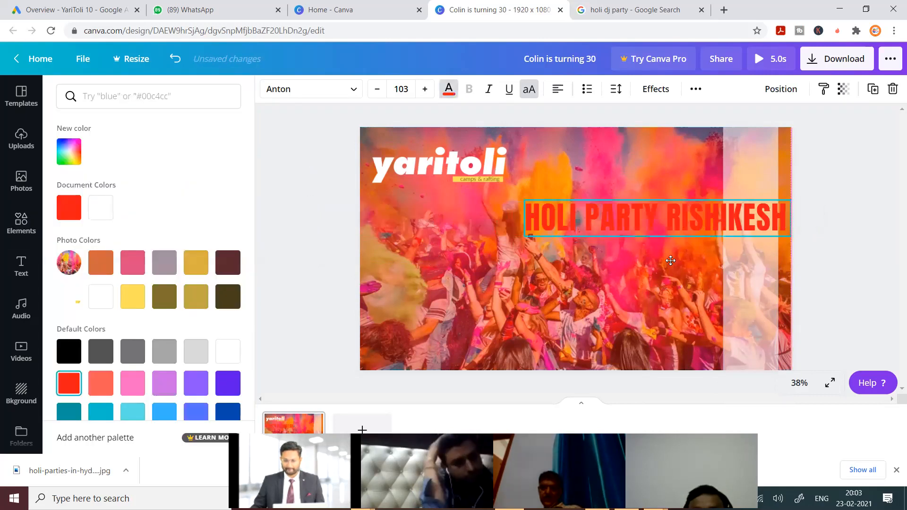
left_click_drag(648, 257, 647, 222)
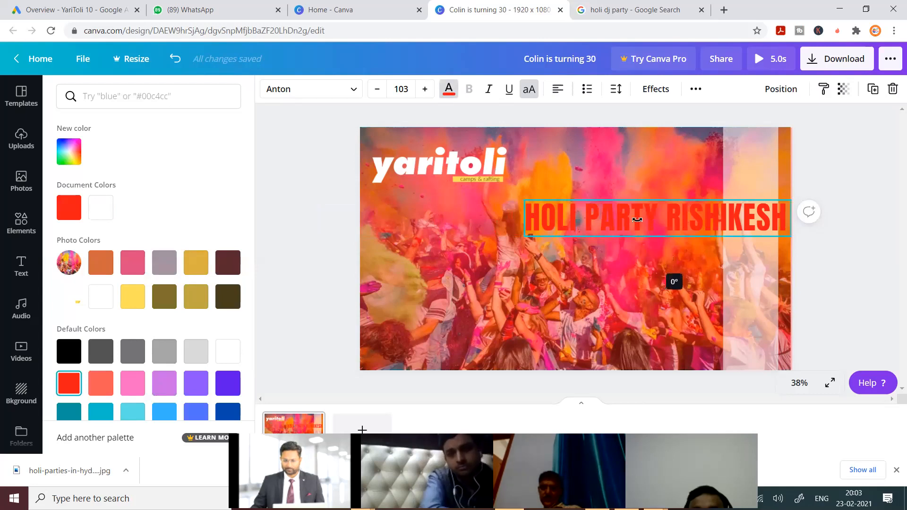
left_click_drag(664, 274, 667, 219)
left_click_drag(615, 208, 618, 210)
left_click_drag(699, 221, 698, 221)
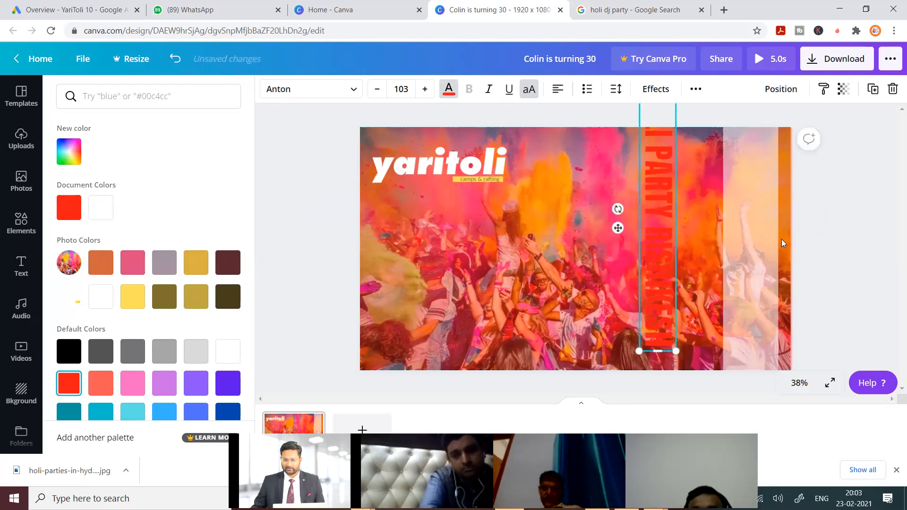
Step: Reduce the vertical headline to font size 91.7 and place it on the white strip
left_click(638, 349)
left_click_drag(666, 259, 657, 231)
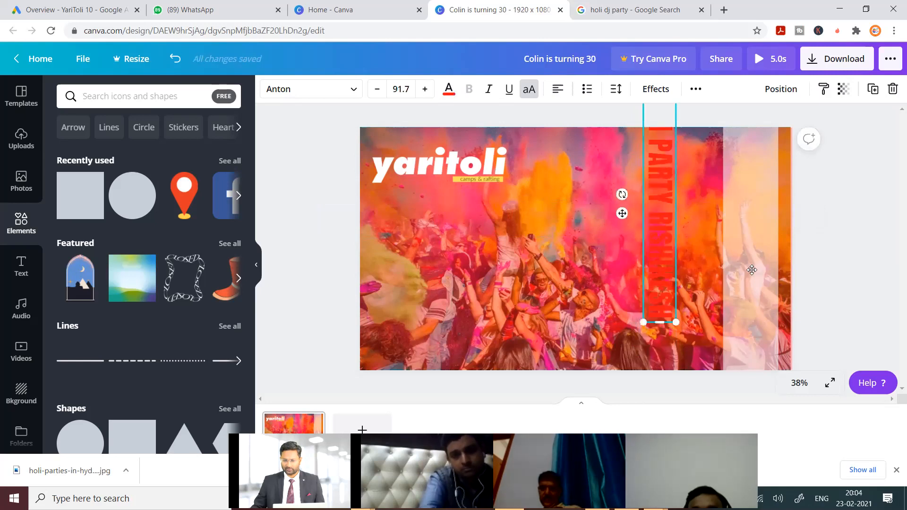
left_click_drag(751, 270, 752, 268)
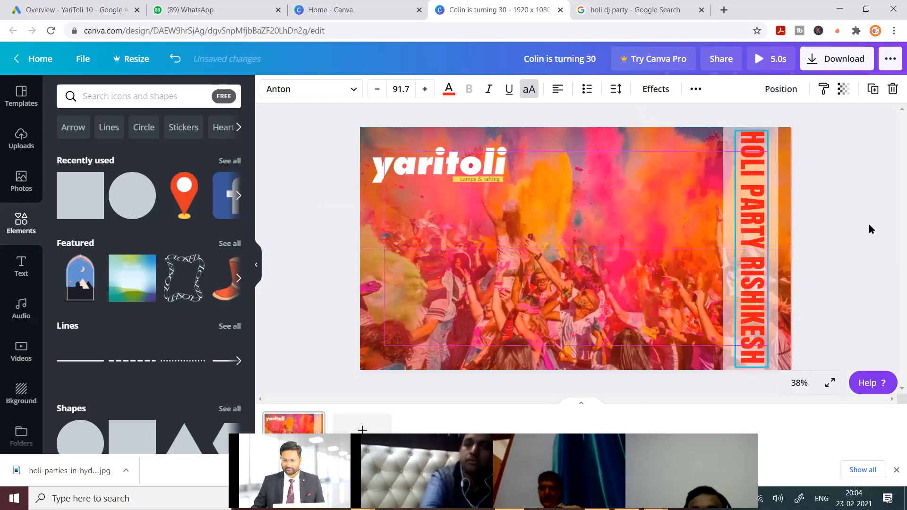
key("Escape")
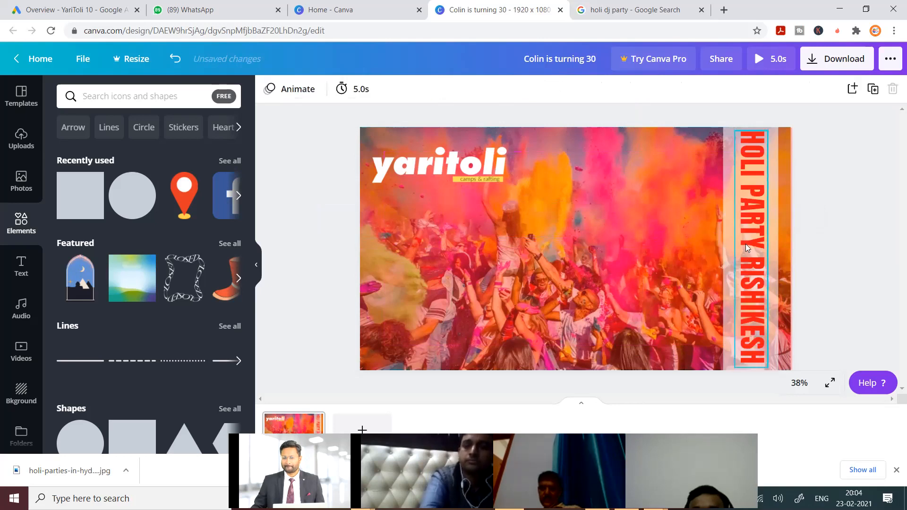
Step: Shrink the vertical headline to font size 87.4 and reposition it to leave margins at both ends of the strip
left_click(767, 138)
left_click_drag(767, 131, 760, 145)
key("Escape")
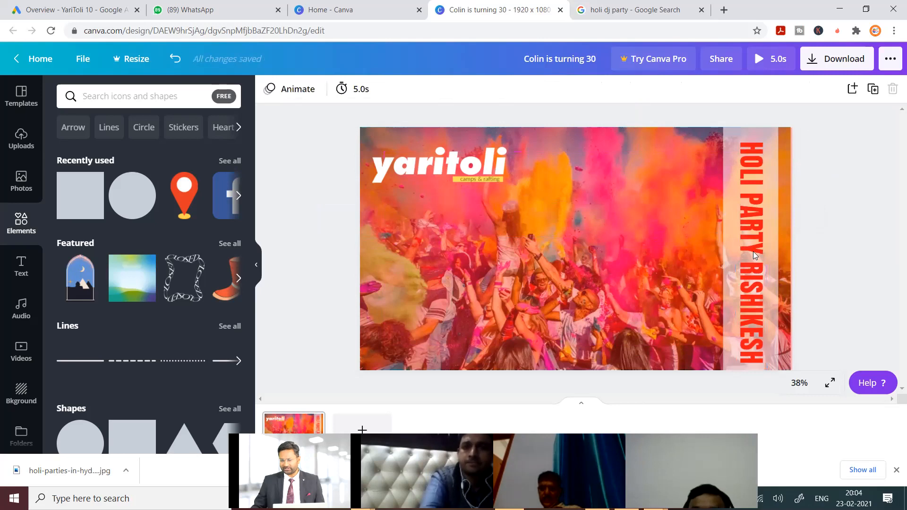
left_click(754, 253)
left_click_drag(756, 244, 755, 250)
left_click(847, 220)
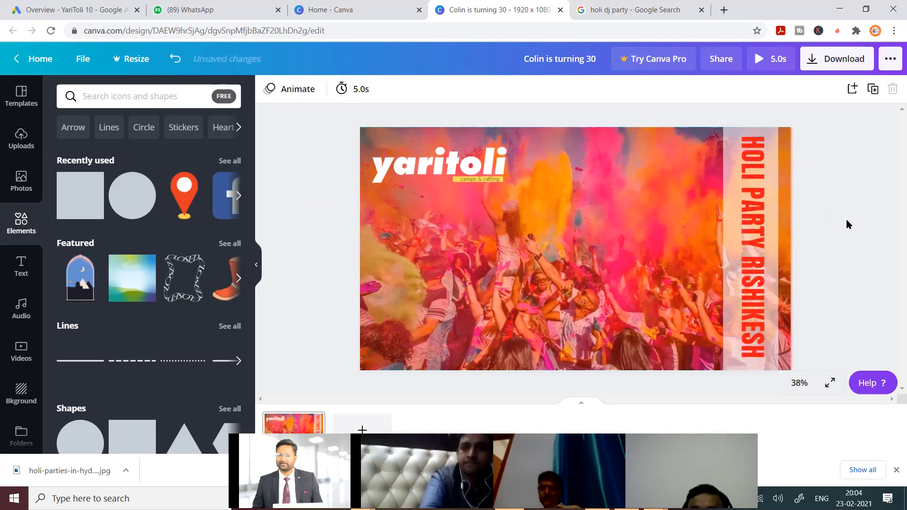
Step: Narrow the white strip to about 214 px wide and nudge the headline toward its center
left_click(728, 235)
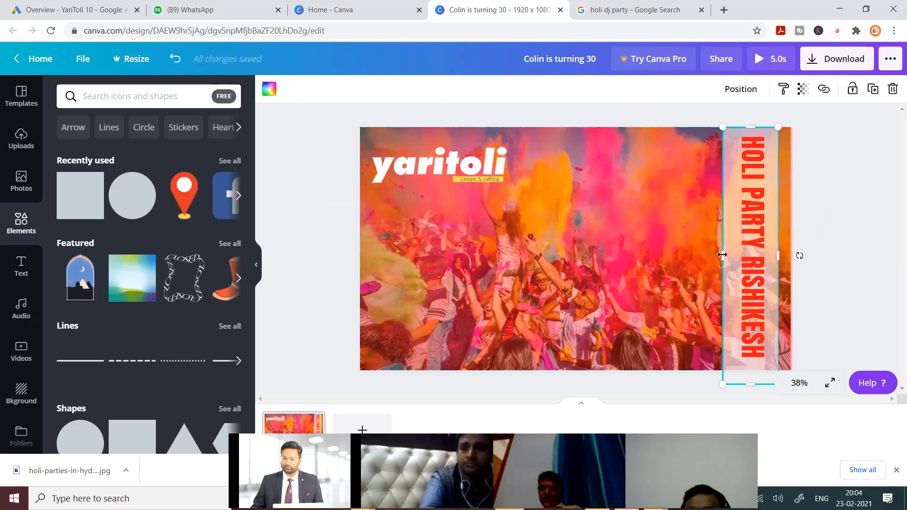
left_click_drag(727, 256, 730, 254)
left_click(847, 226)
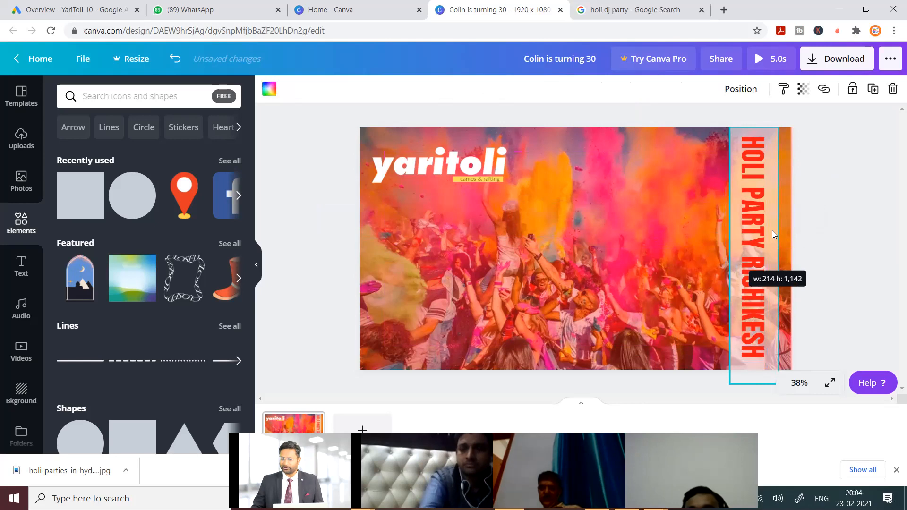
left_click(757, 237)
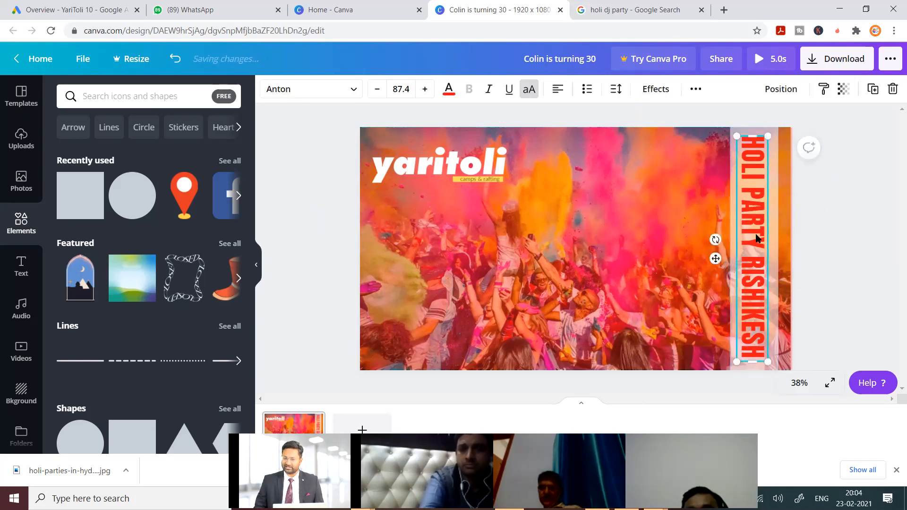
left_click_drag(758, 238, 759, 238)
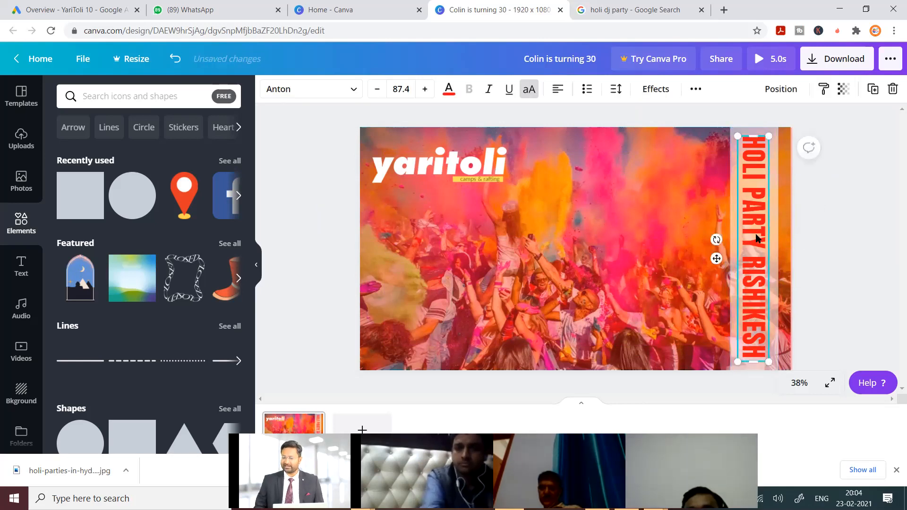
left_click(877, 222)
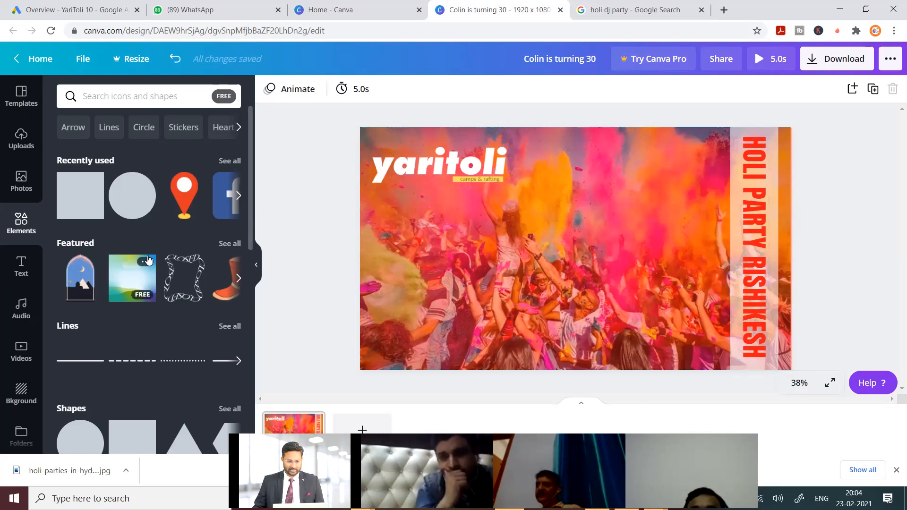
scroll(135, 270, "down", 3)
scroll(135, 268, "up", 3)
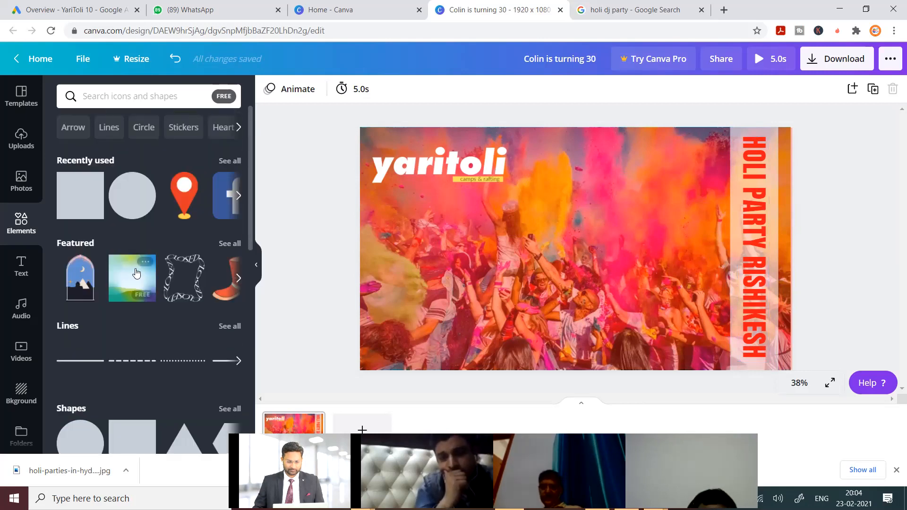
left_click_drag(477, 269, 445, 253)
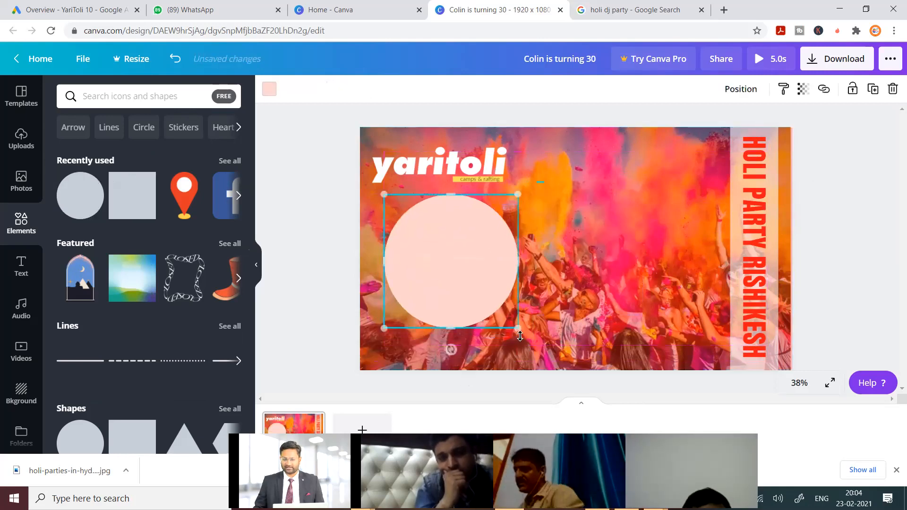
left_click_drag(519, 327, 572, 380)
left_click_drag(524, 308, 497, 288)
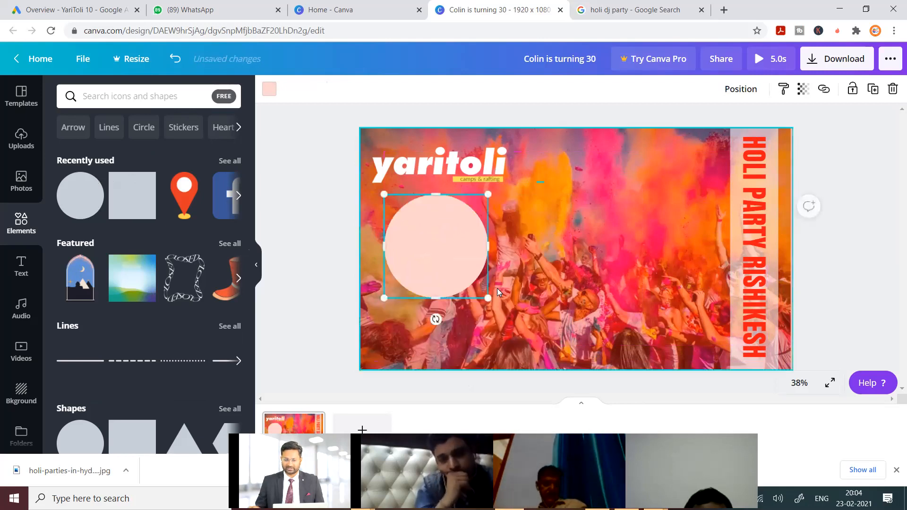
key("Delete")
Step: Recolor the vertical HOLI PARTY RISHIKESH headline black
left_click(753, 227)
left_click(448, 89)
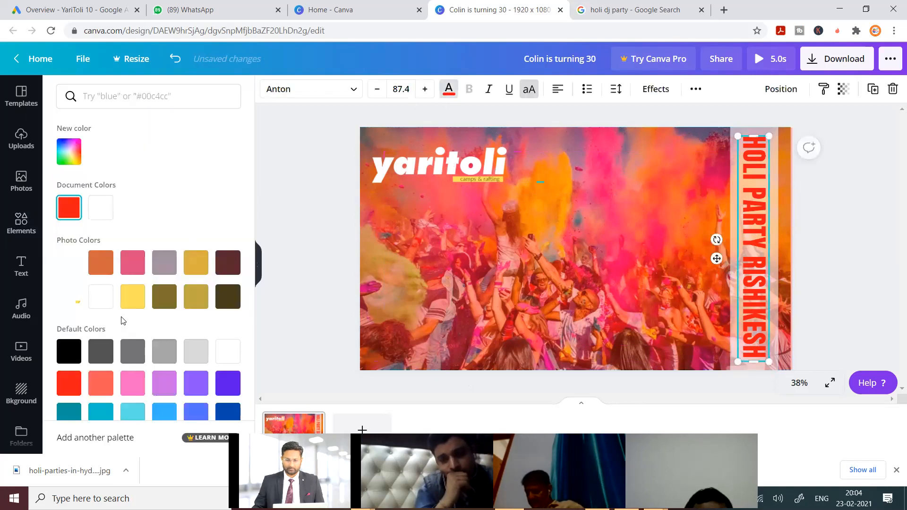
left_click(69, 351)
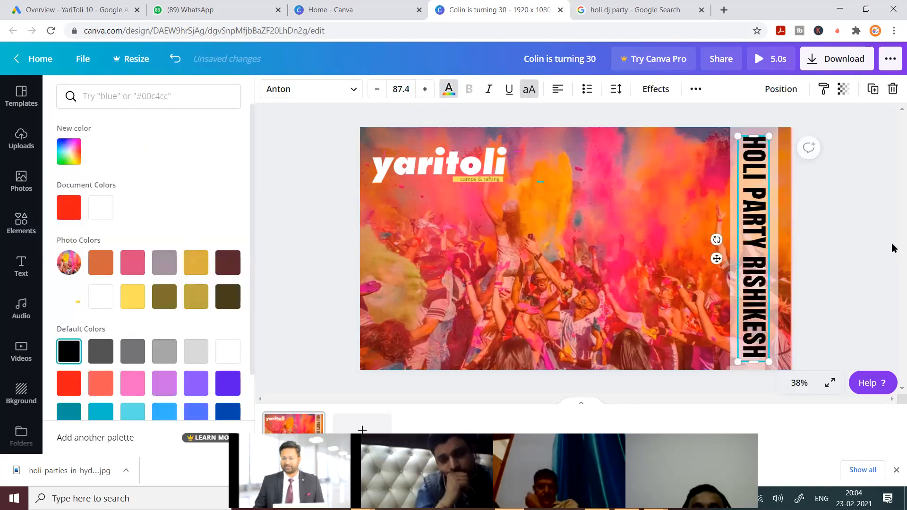
left_click(841, 240)
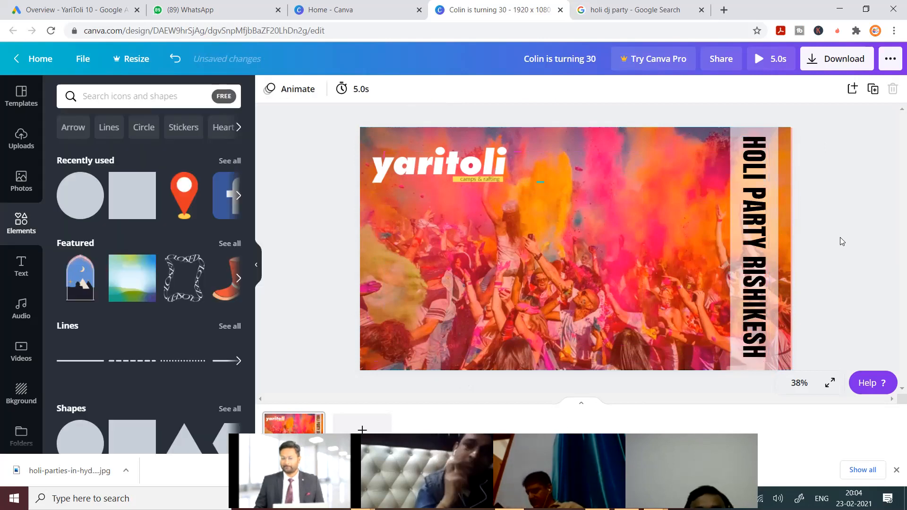
Step: Recolor the translucent strip behind the headline black
left_click(773, 178)
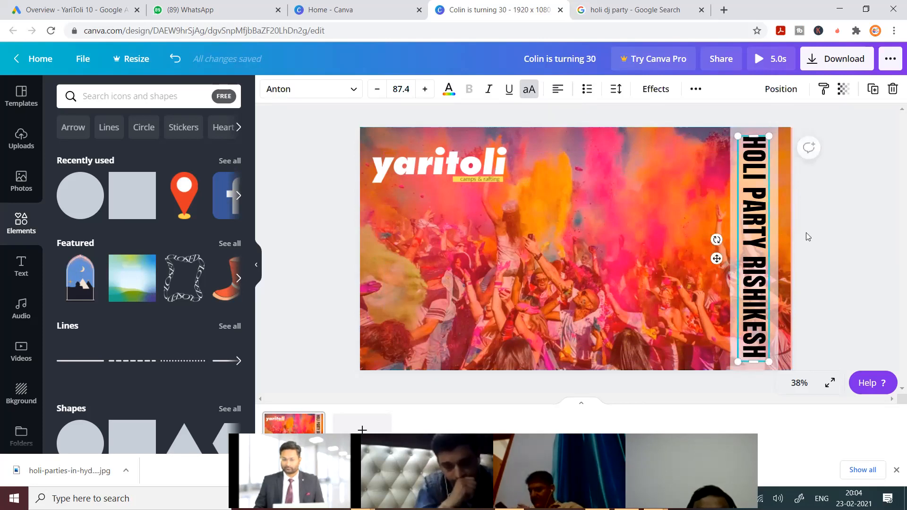
left_click(775, 248)
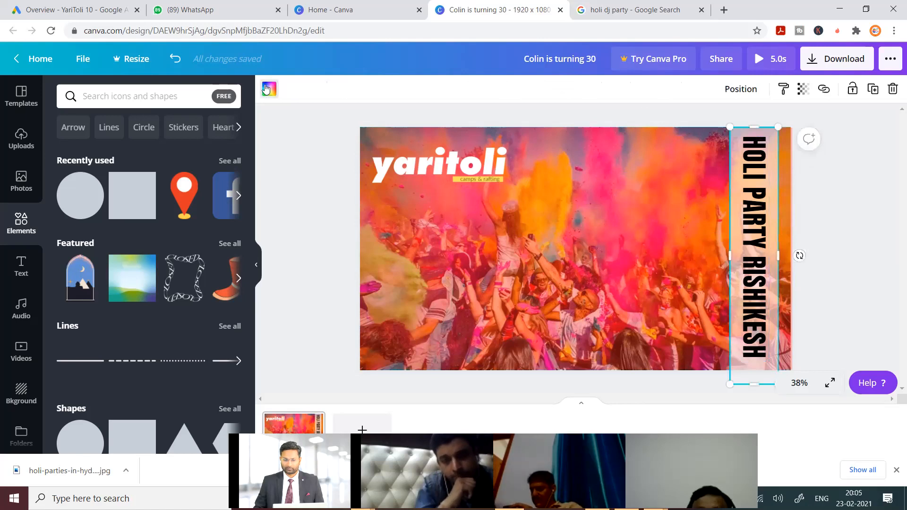
left_click(75, 210)
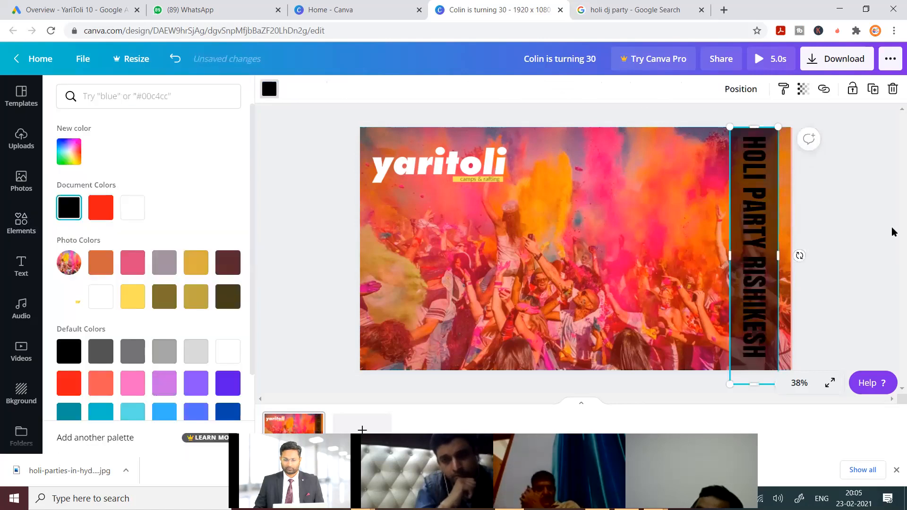
Step: Recolor the vertical headline white so that it contrasts with the dark strip
left_click(759, 224)
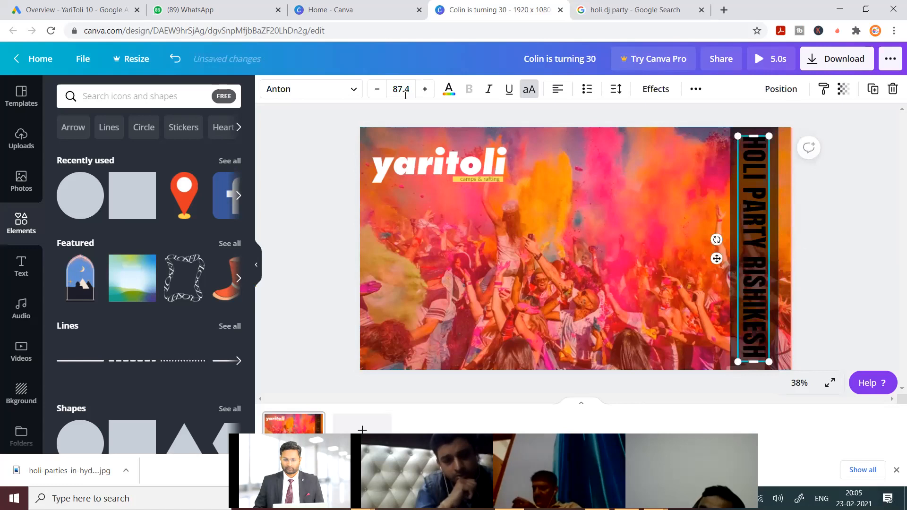
left_click(449, 90)
key("ctrl+z")
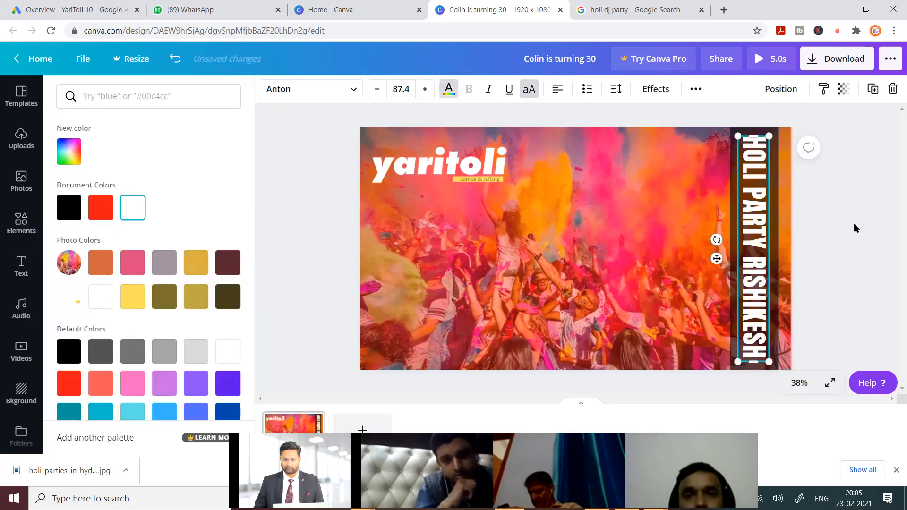
left_click(854, 223)
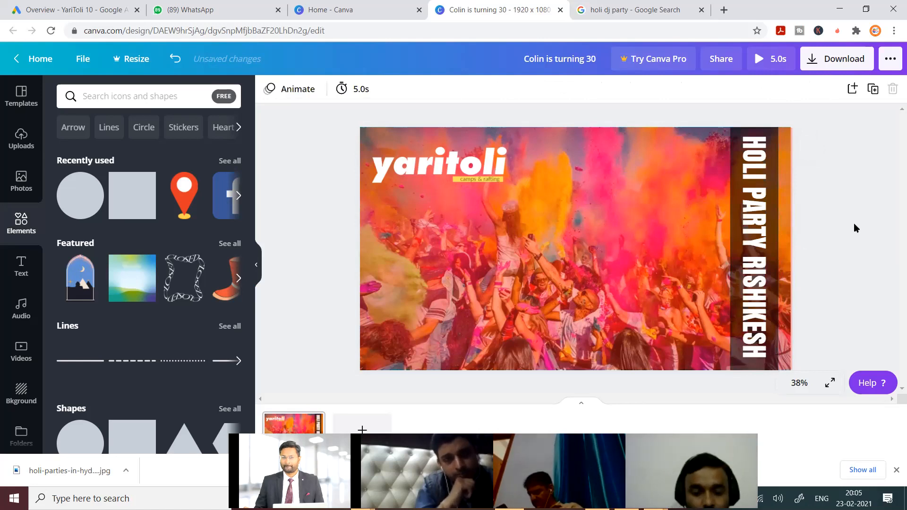
Step: Try the bright yellow photo color on the strip, and settle on the darker gold photo color
left_click(733, 212)
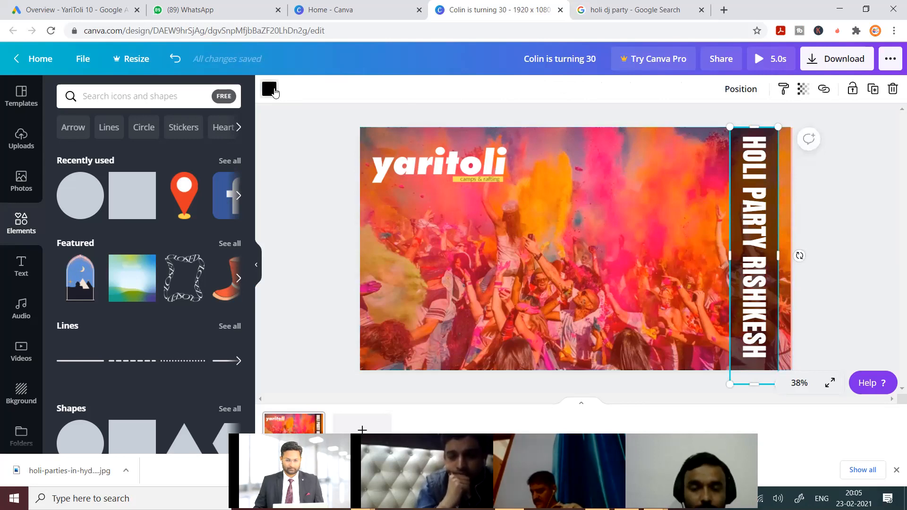
left_click(133, 297)
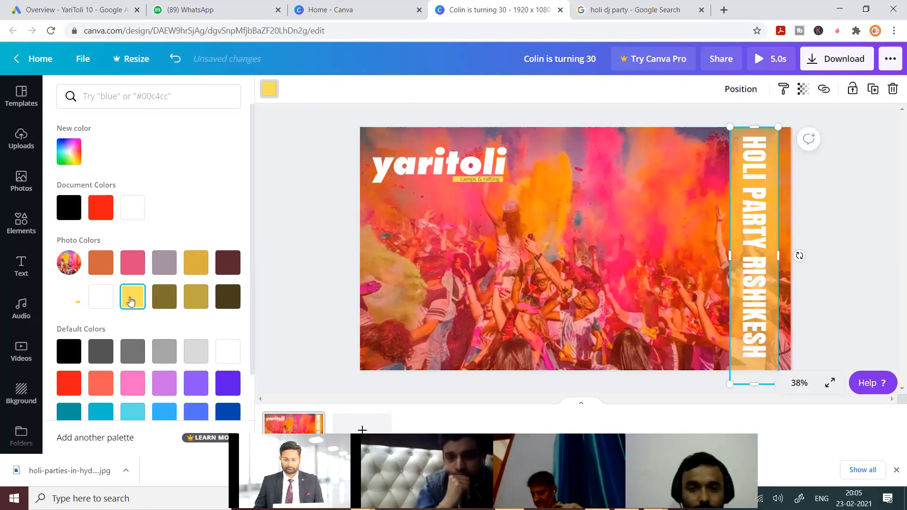
left_click(195, 296)
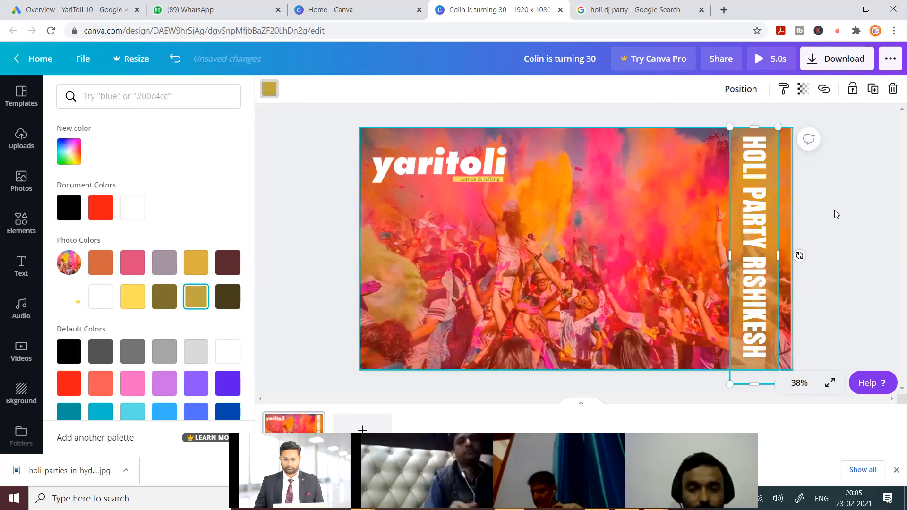
left_click(835, 209)
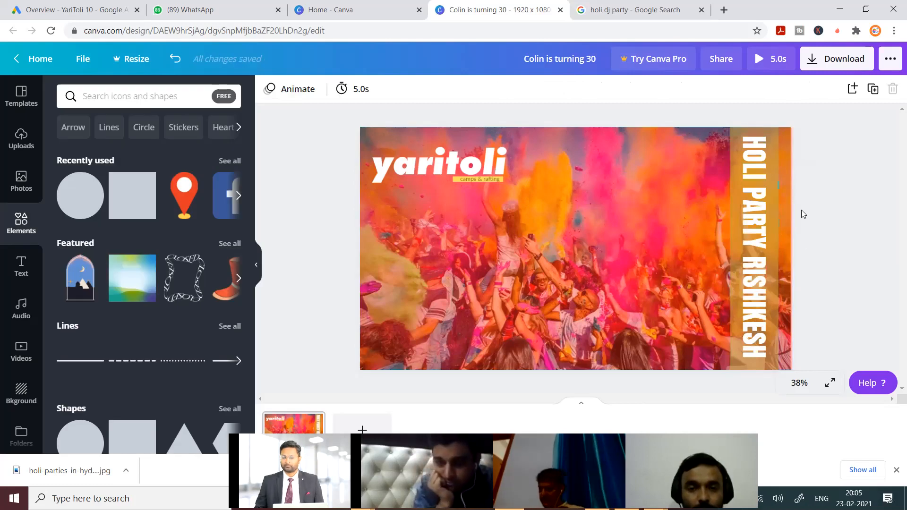
Step: Group the vertical headline with the gold strip behind it
left_click(750, 190)
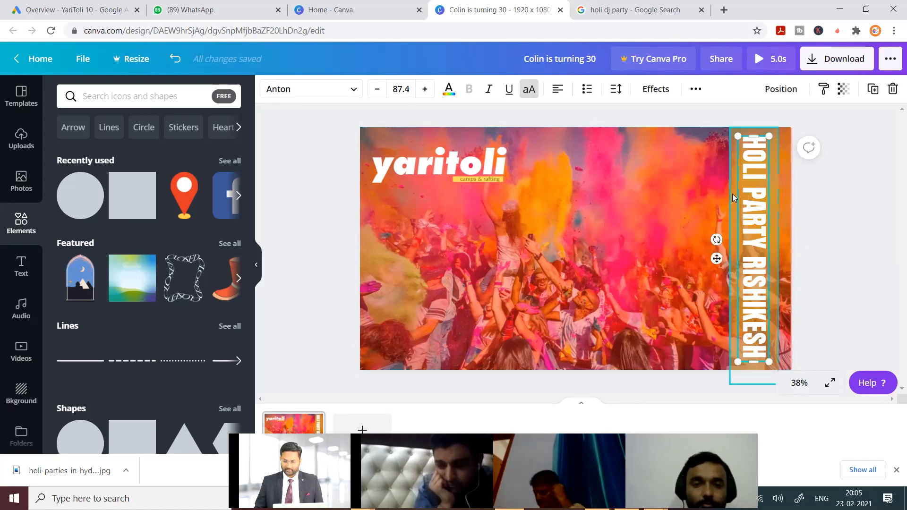
left_click(785, 160, "shift")
key("ctrl+g")
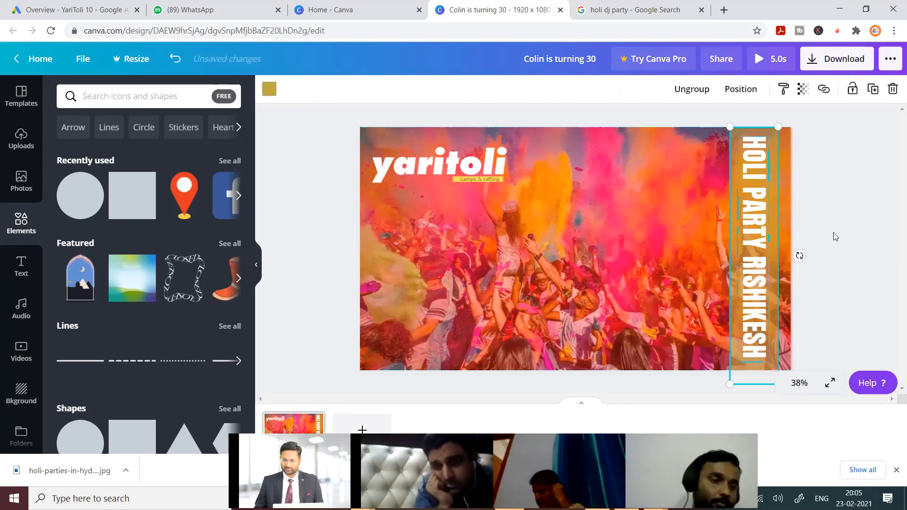
Step: Rotate the grouped headline and strip to an upward diagonal and move them to the lower-right corner of the banner
left_click(765, 256)
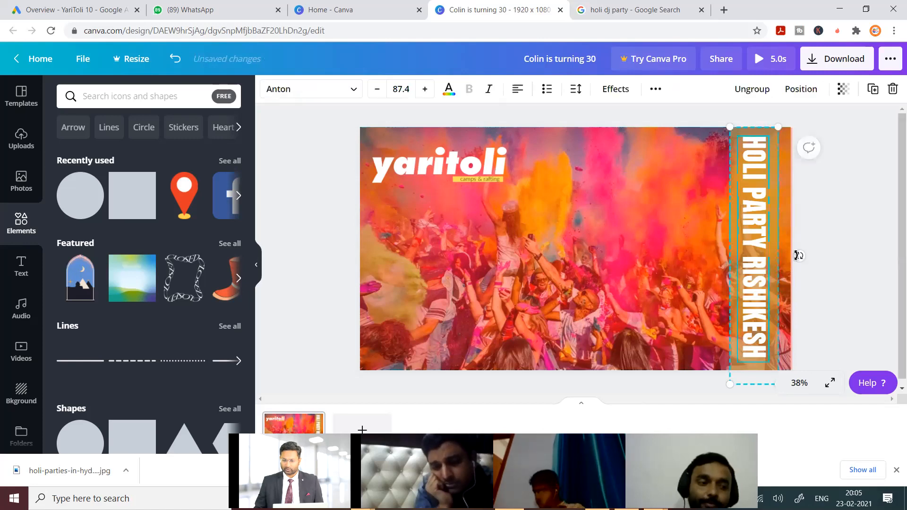
left_click_drag(813, 206, 798, 166)
left_click_drag(820, 280, 730, 175)
left_click_drag(769, 259, 769, 259)
left_click_drag(678, 216, 710, 361)
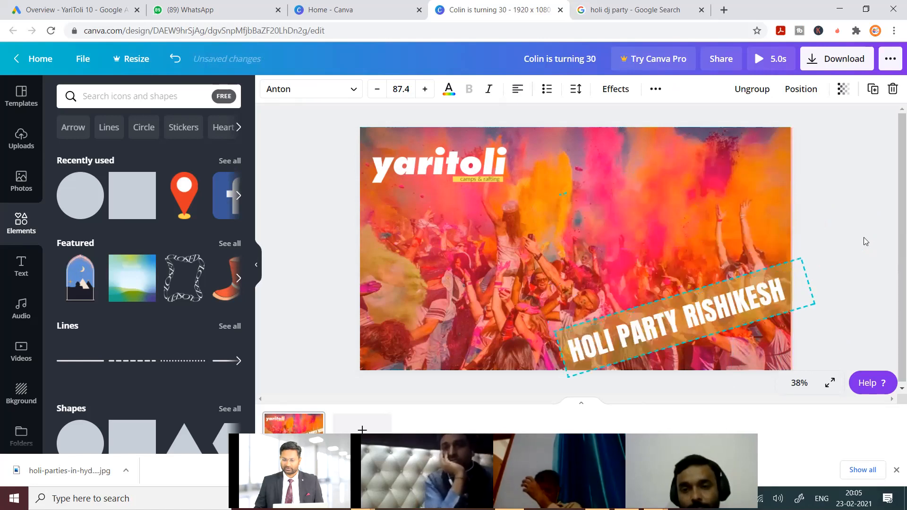
left_click(856, 234)
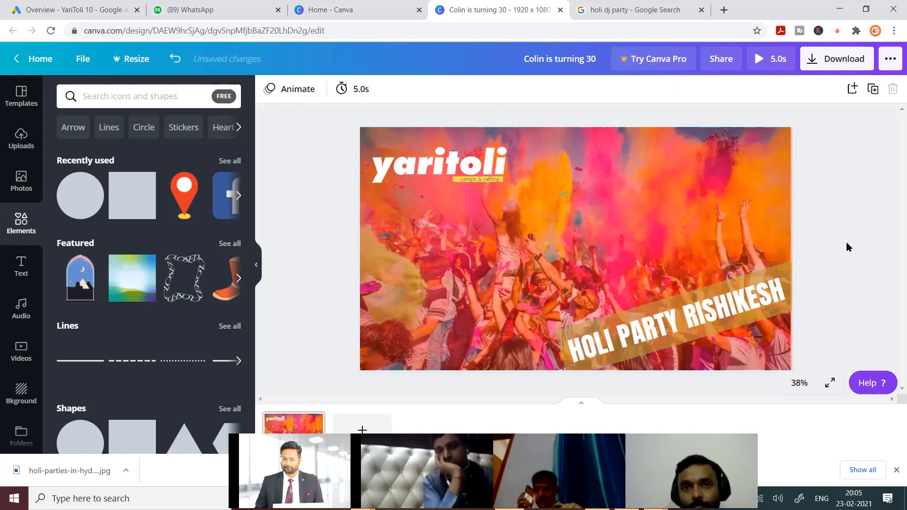
Step: Rotate the headline group to -90° so that it reads horizontally, and place it in the banner's lower-right corner
left_click(728, 305)
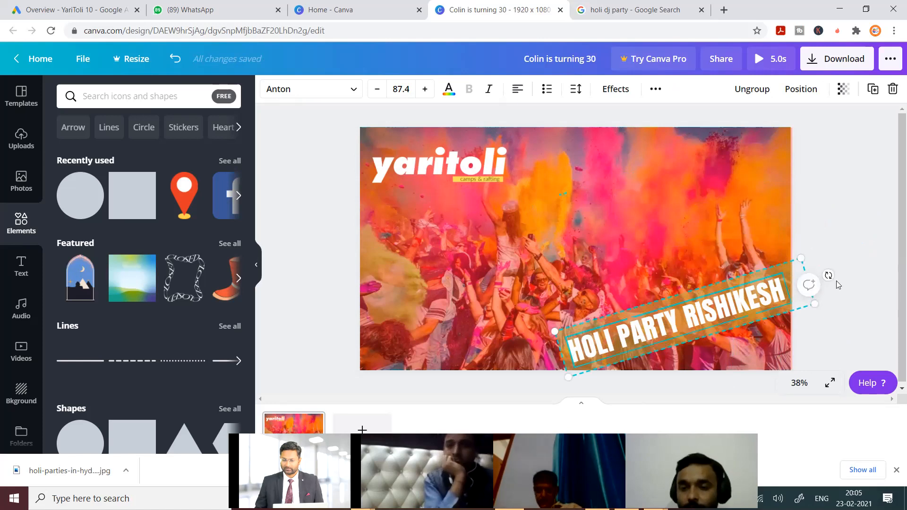
left_click_drag(835, 285, 840, 322)
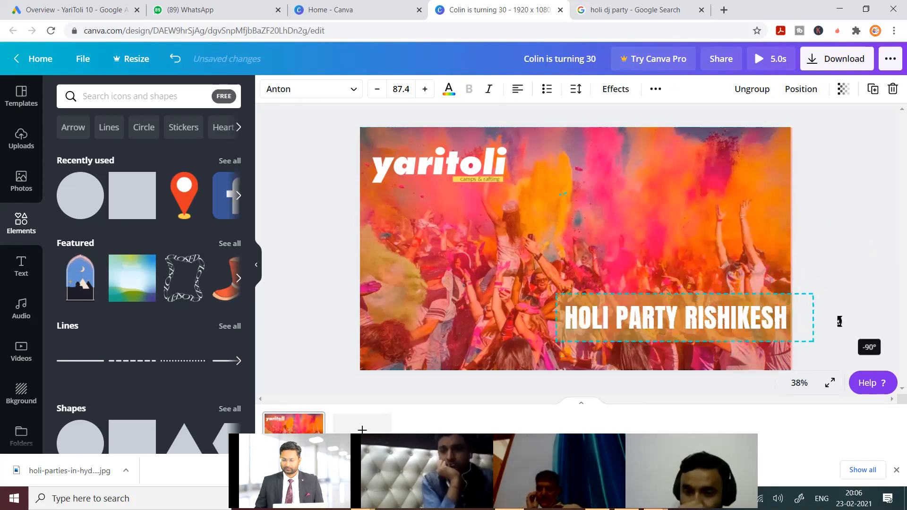
left_click(843, 269)
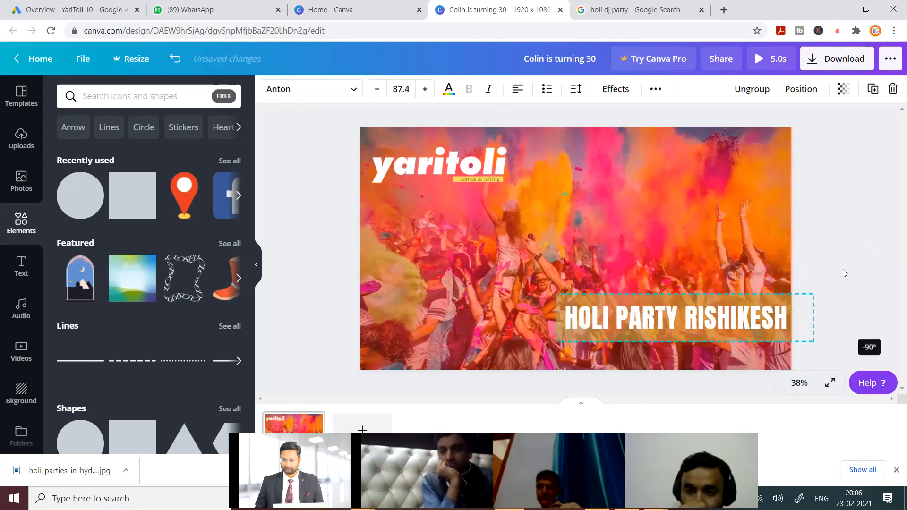
left_click_drag(725, 341, 730, 345)
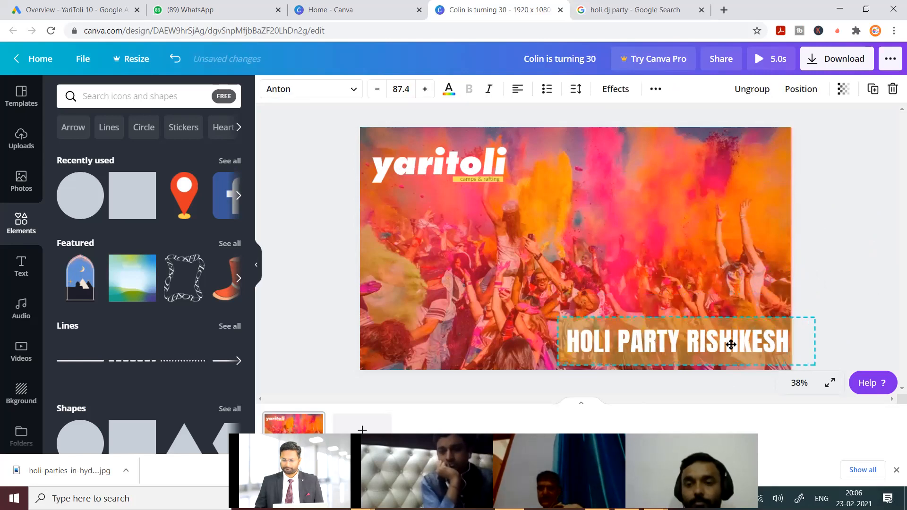
left_click_drag(773, 316, 766, 316)
left_click(833, 253)
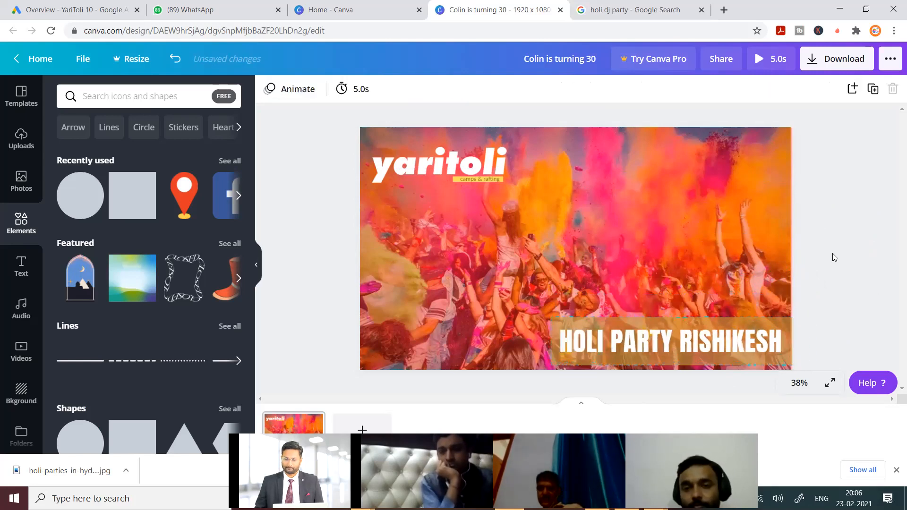
Step: Ungroup the headline from its strip and recolor the strip dark gray from the default colors
left_click(605, 326)
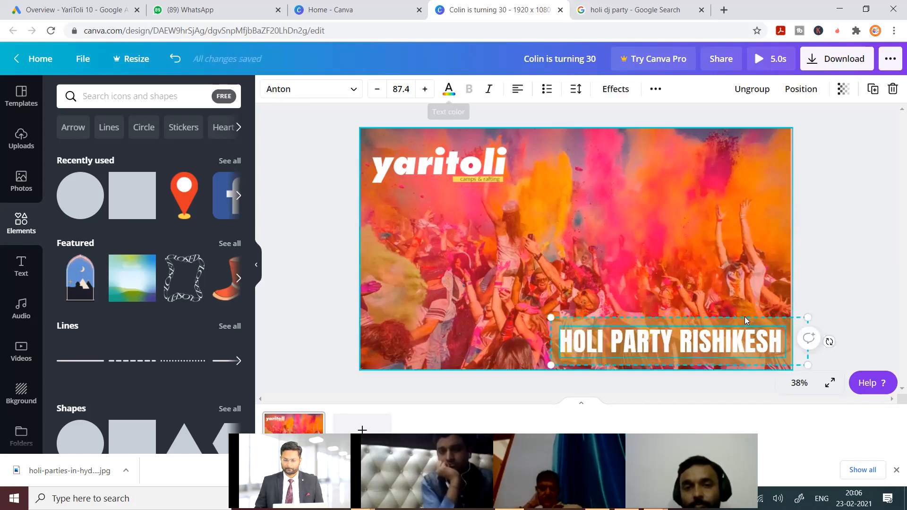
left_click(756, 89)
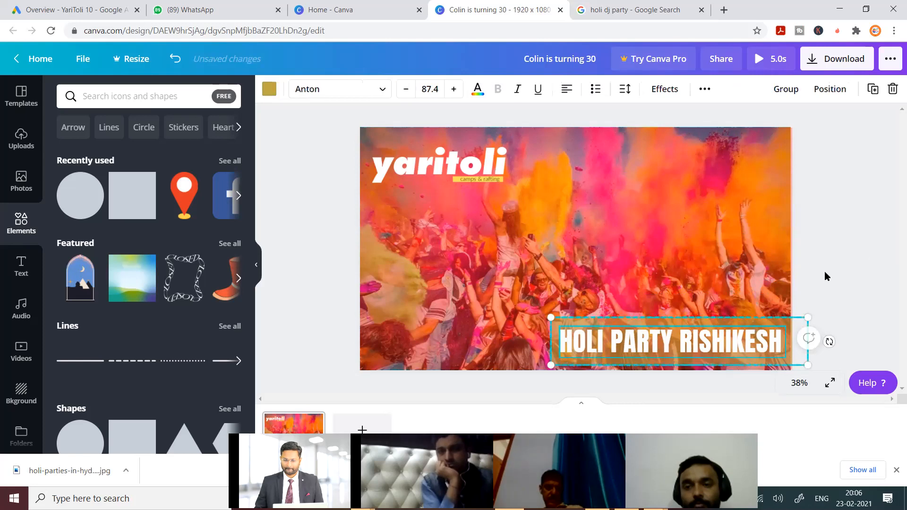
left_click(774, 318)
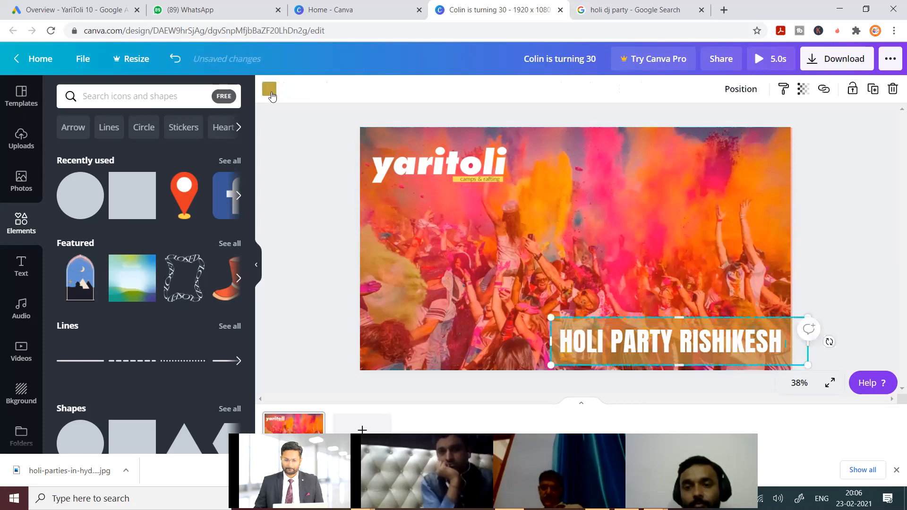
left_click(269, 89)
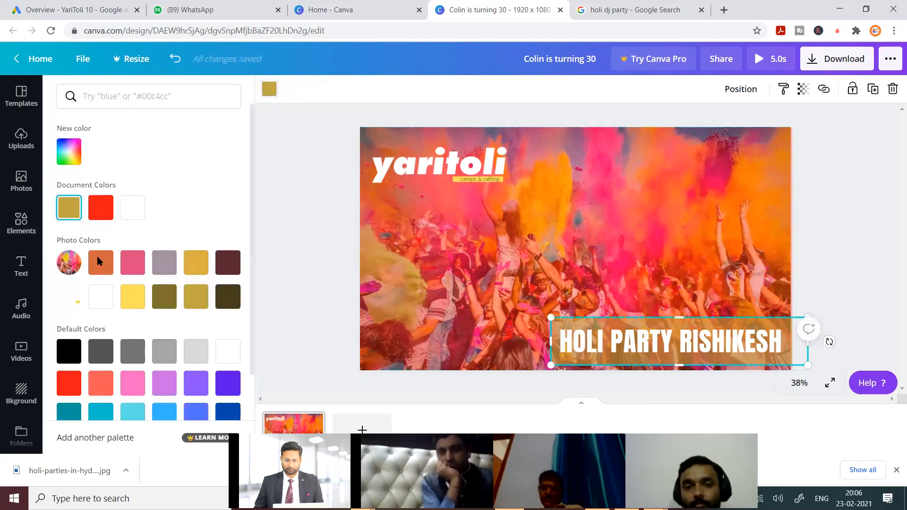
left_click(98, 358)
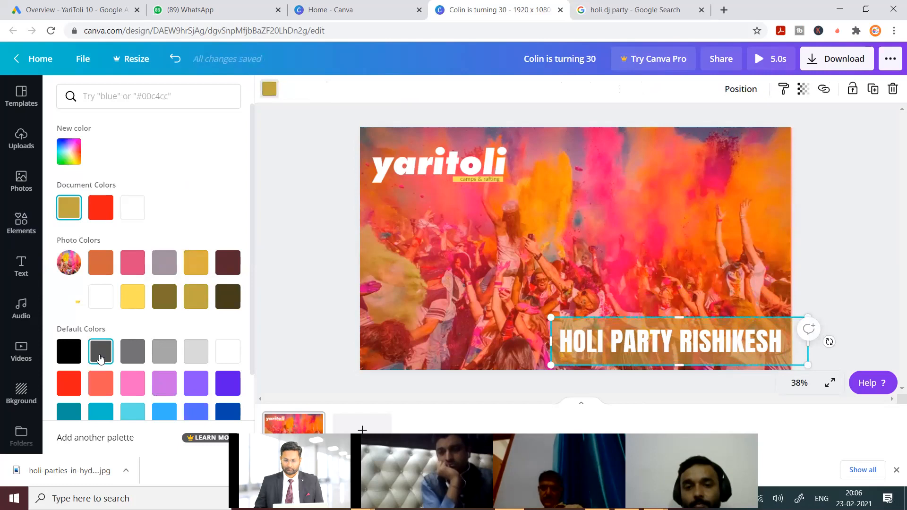
left_click(845, 229)
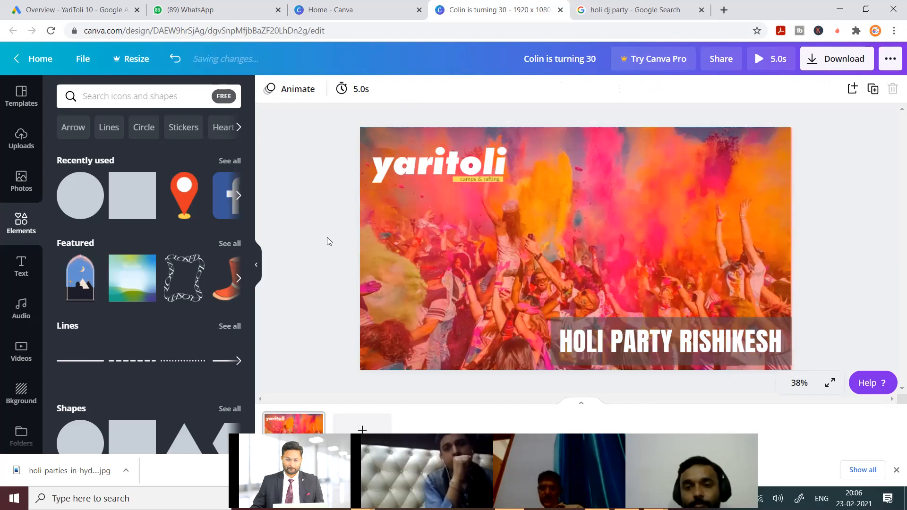
Step: Browse the element library through its shapes, frames, stickers, charts, grids and gradients
scroll(150, 354, "down", 1)
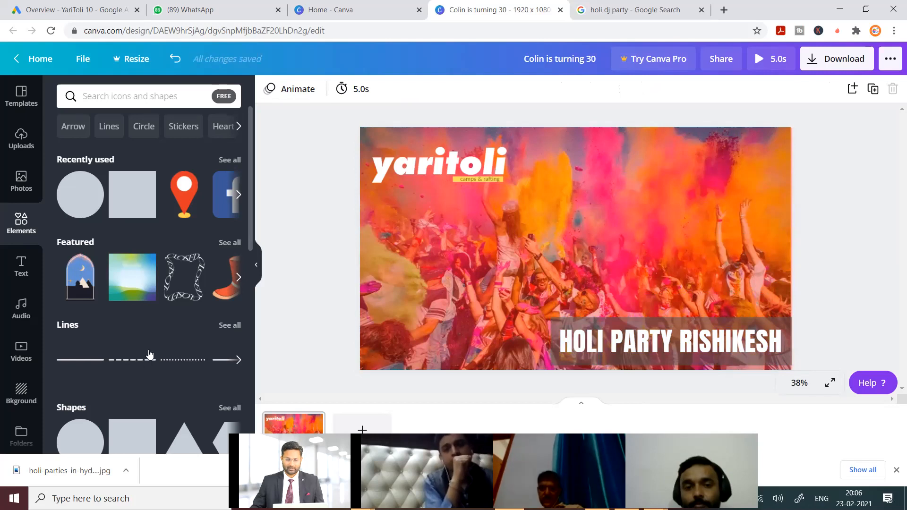
scroll(152, 307, "down", 4)
scroll(166, 331, "down", 3)
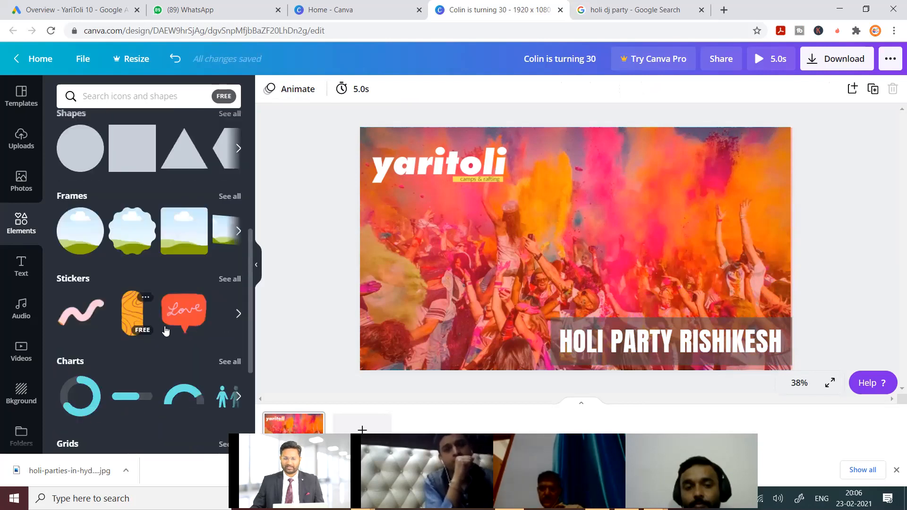
scroll(171, 326, "down", 1)
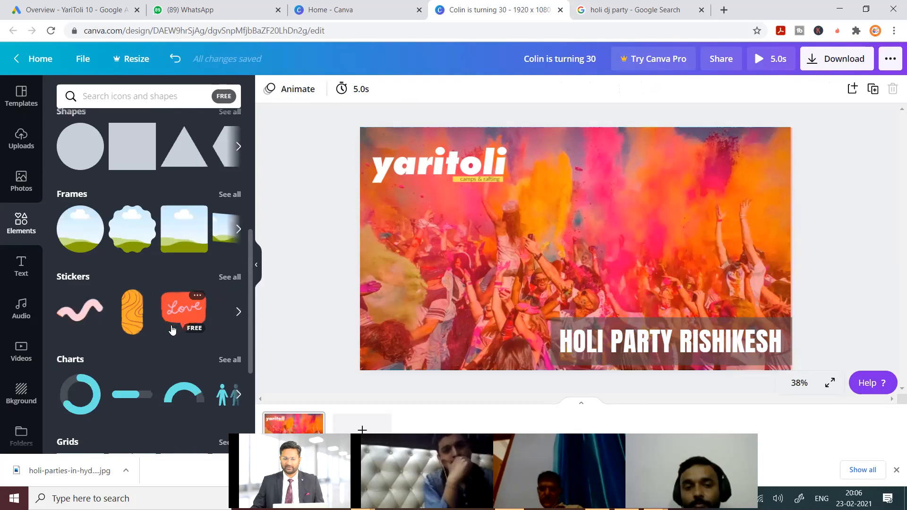
scroll(168, 328, "down", 3)
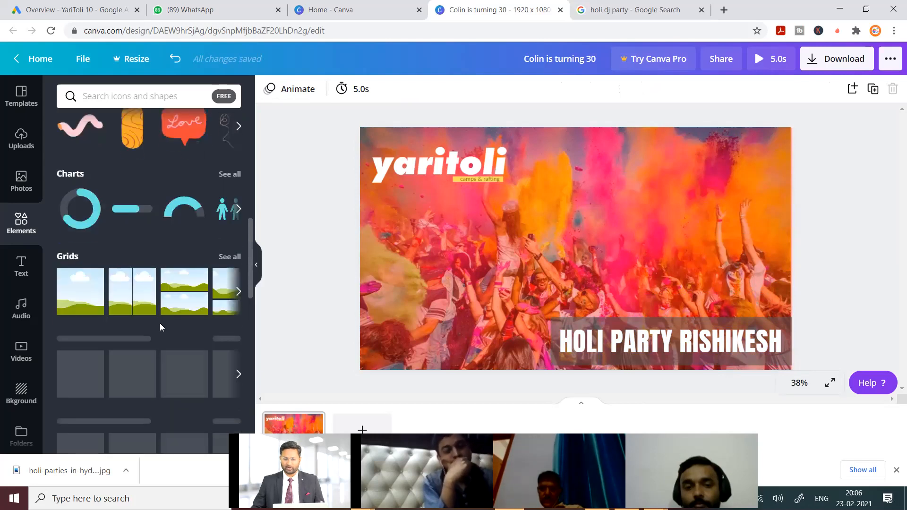
scroll(161, 284, "down", 2)
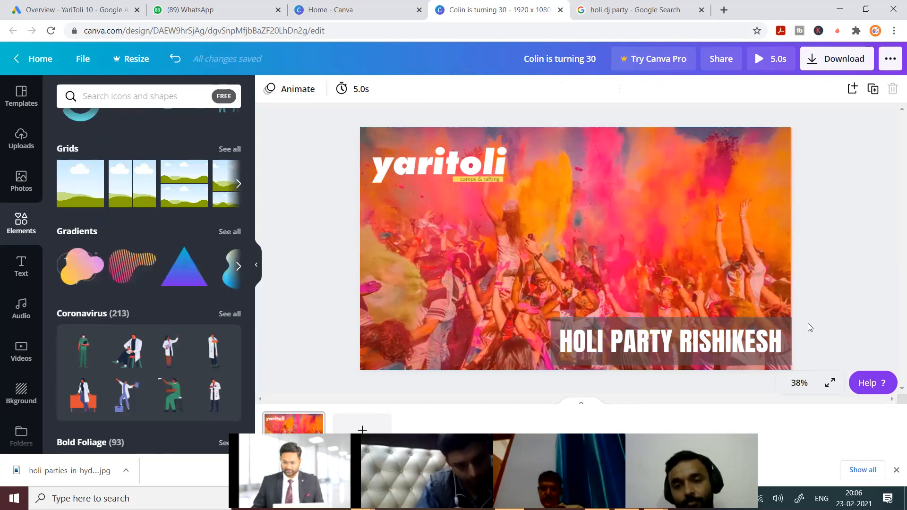
left_click_drag(824, 305, 812, 241)
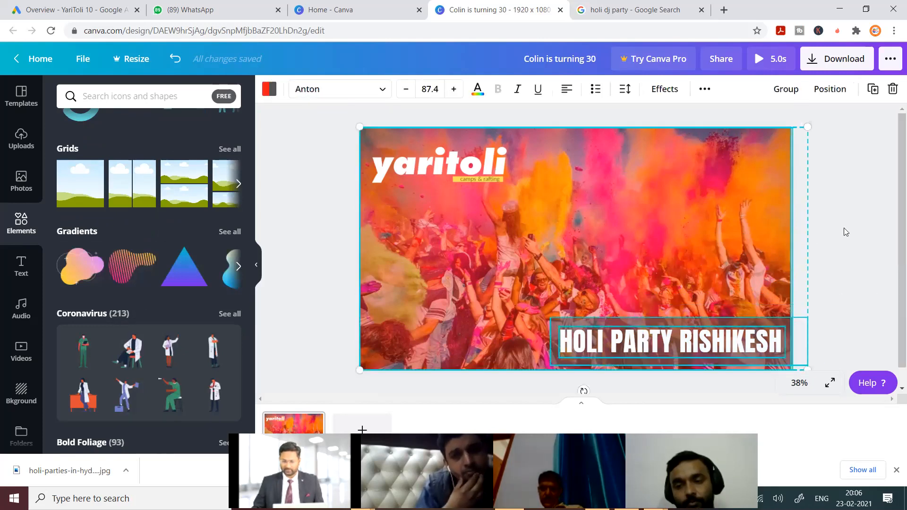
key("Escape")
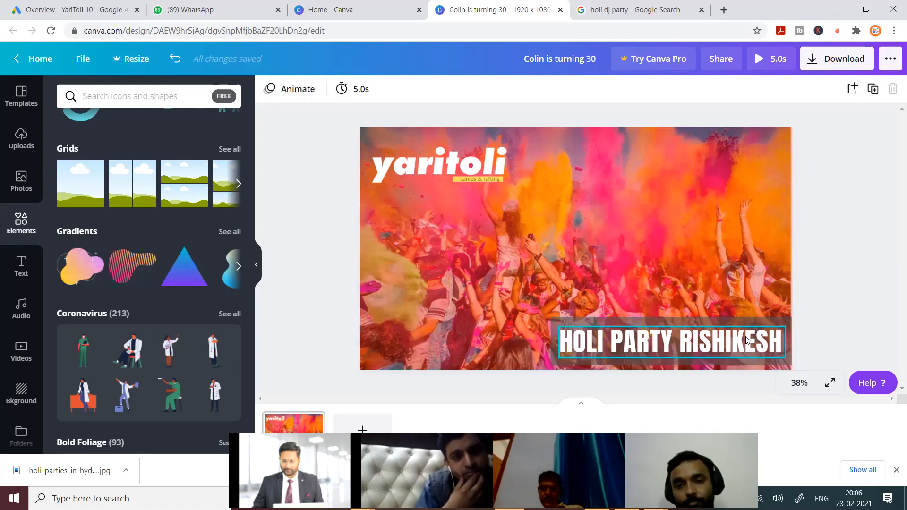
left_click(747, 328)
key("Escape")
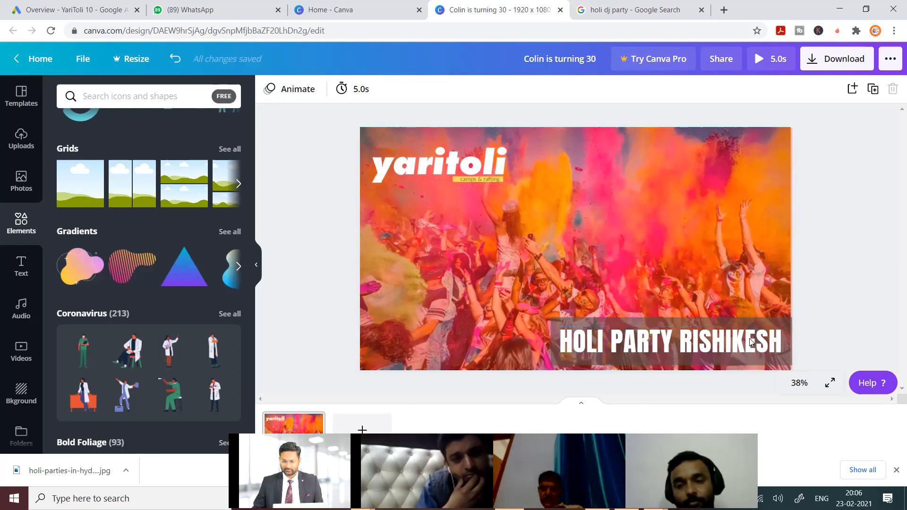
Step: Duplicate the headline with its strip, move the copy to the banner's upper-right corner and shrink it to about half size
left_click(755, 319)
left_click(755, 319, "shift")
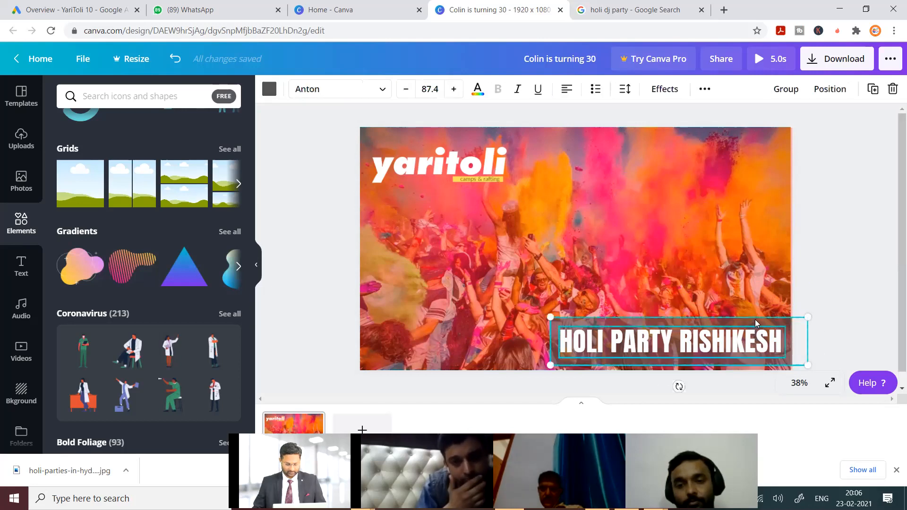
left_click_drag(753, 344, 758, 349)
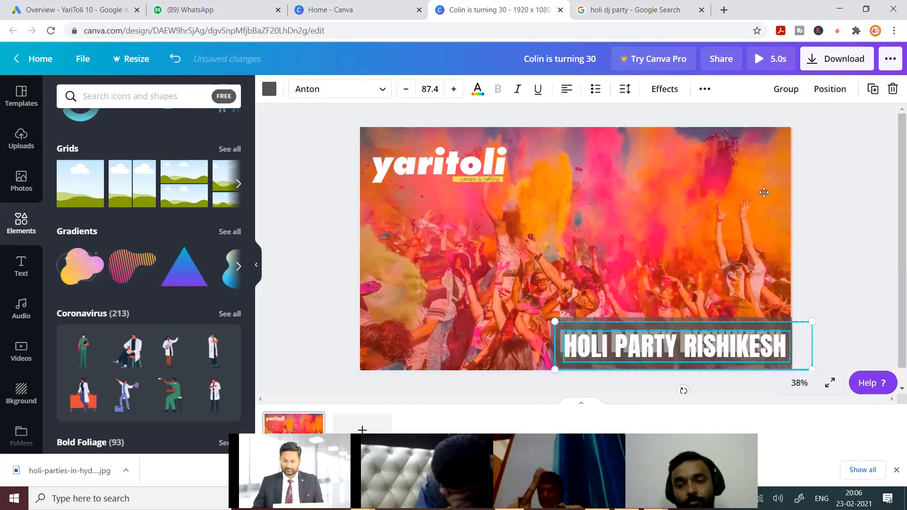
left_click_drag(753, 161, 742, 150)
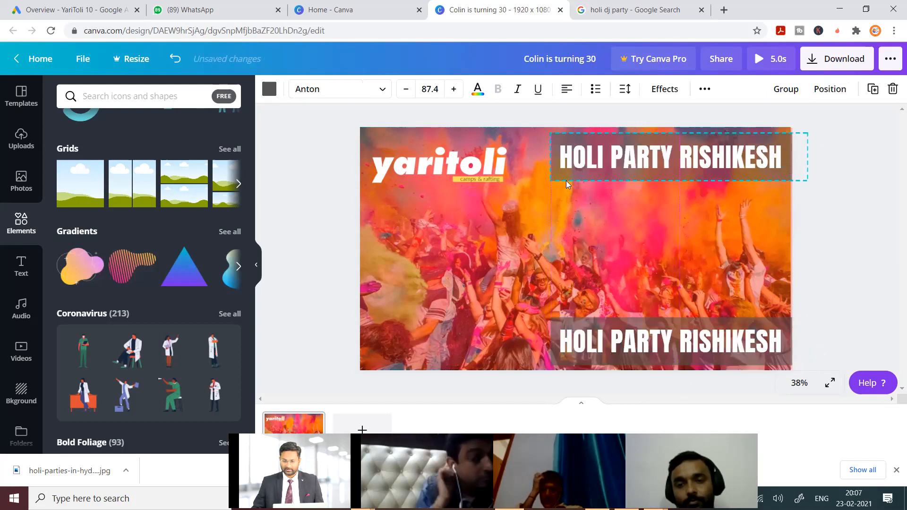
left_click_drag(550, 178, 796, 192)
left_click(815, 180)
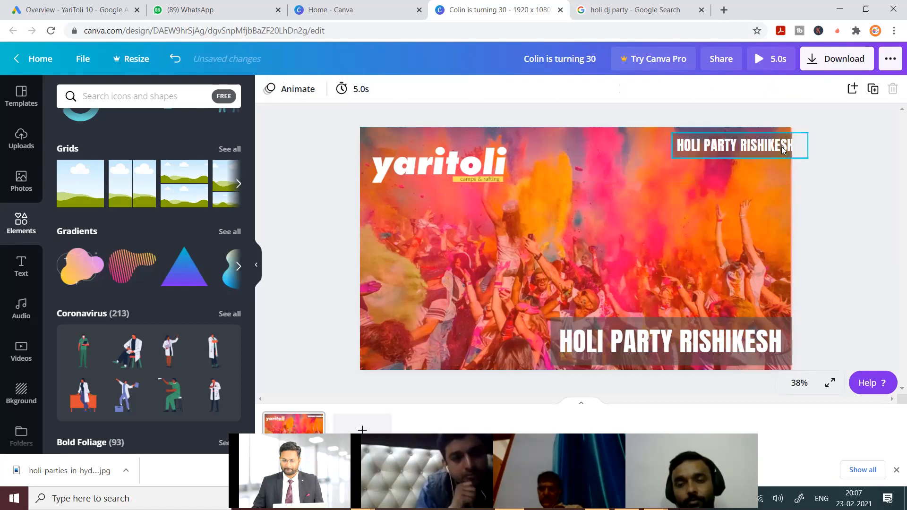
Step: Shift the small strip slightly left in the upper-right corner and center the small headline text on it
left_click_drag(677, 156, 683, 152)
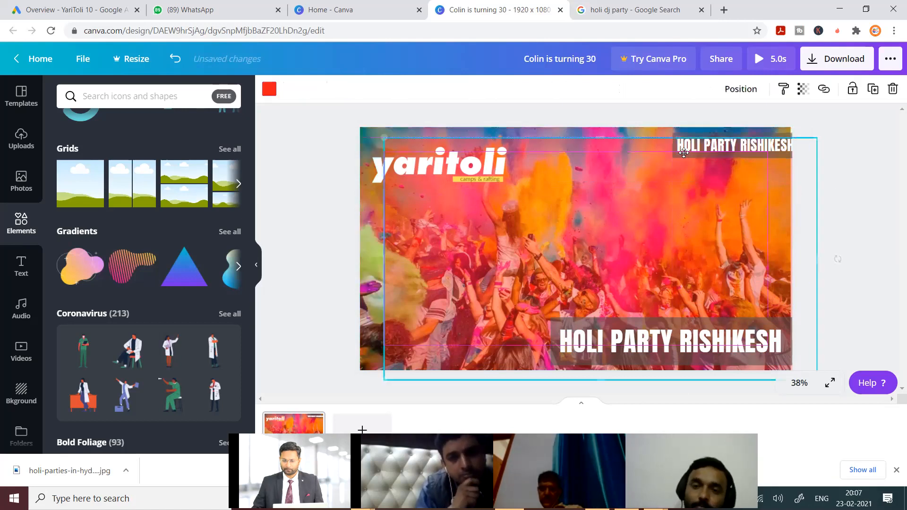
key("ctrl+z")
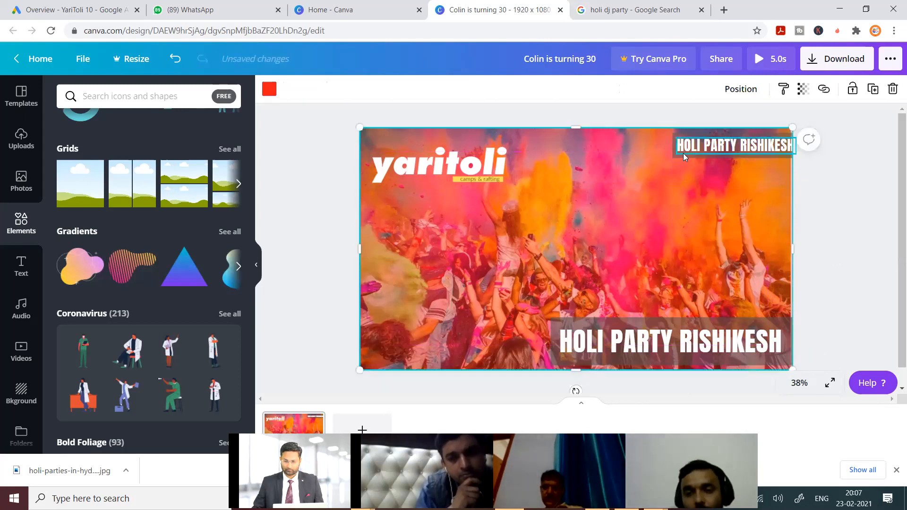
left_click(683, 153)
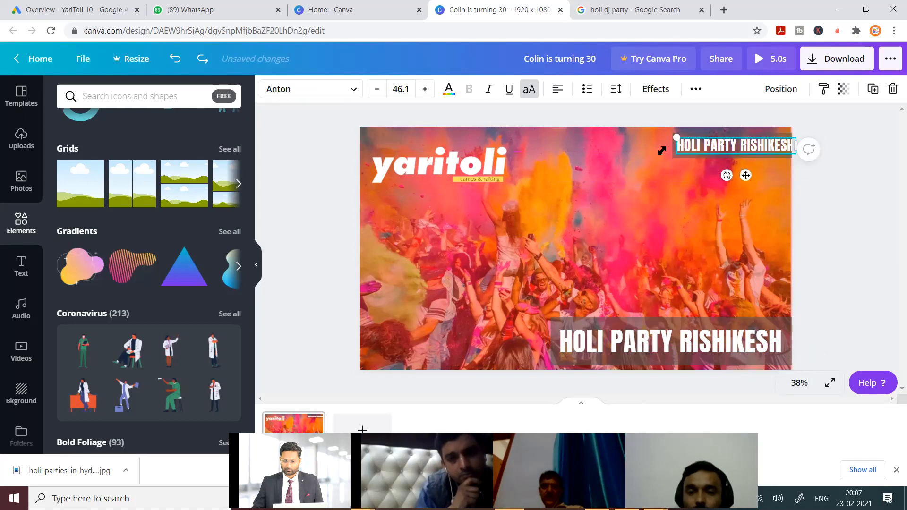
left_click_drag(680, 187, 687, 179)
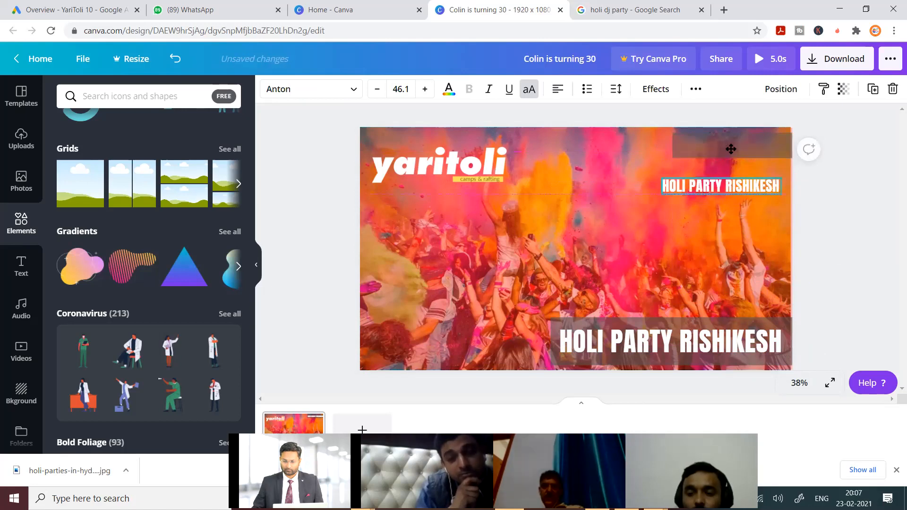
left_click(714, 151)
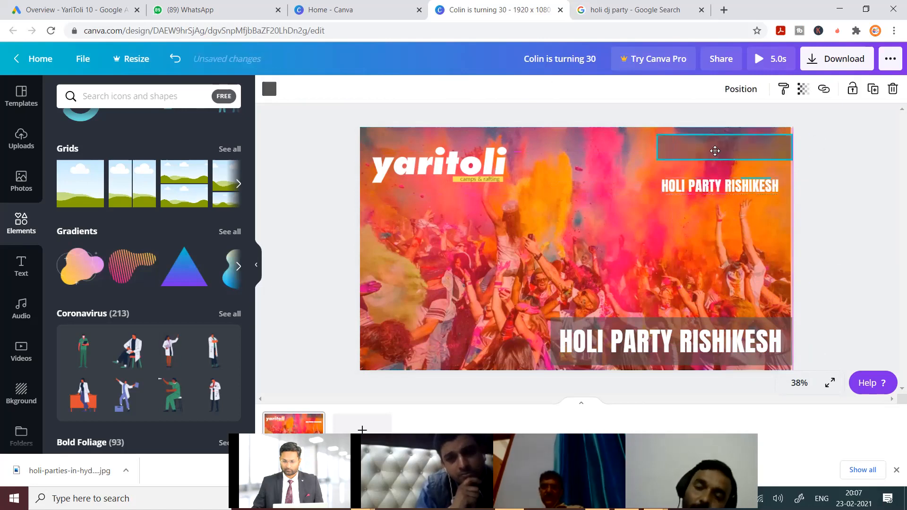
left_click_drag(718, 150, 718, 179)
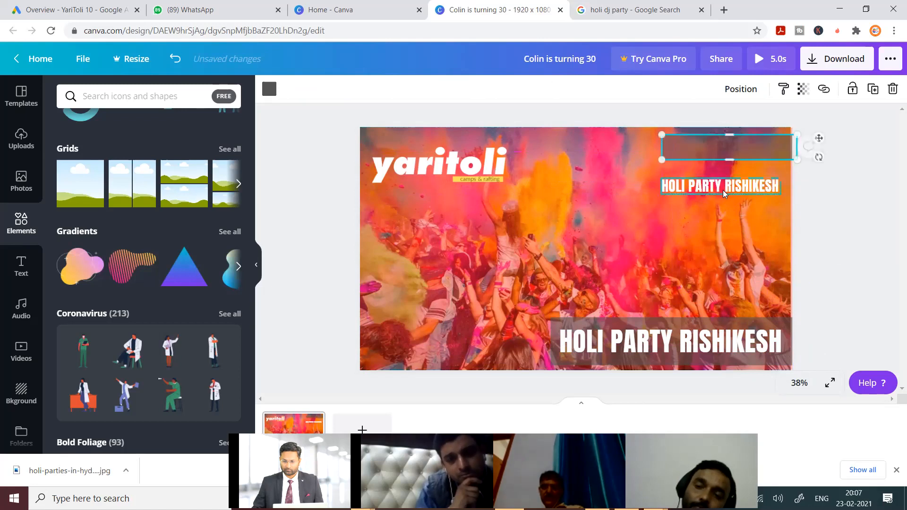
left_click(725, 192)
left_click_drag(737, 150, 722, 152)
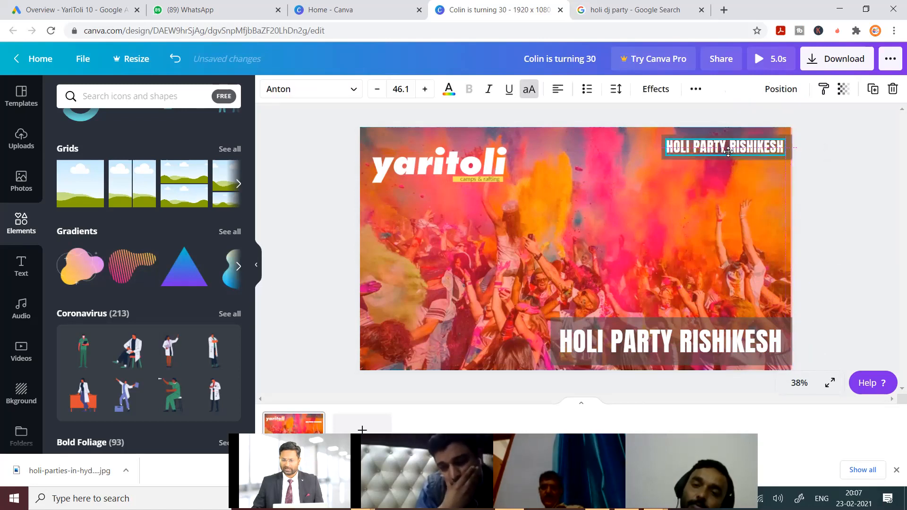
left_click(831, 169)
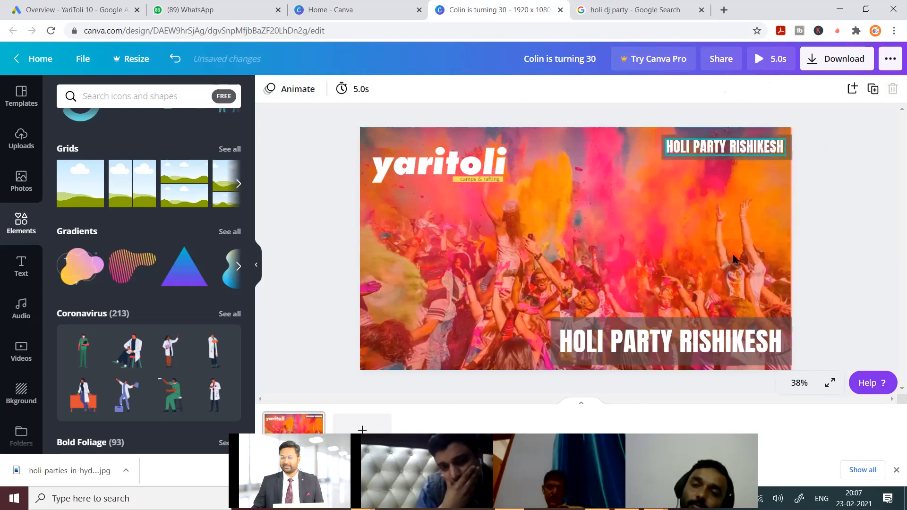
Step: Replace the small headline text in the upper-right corner with DJ PARTY
double_click(725, 145)
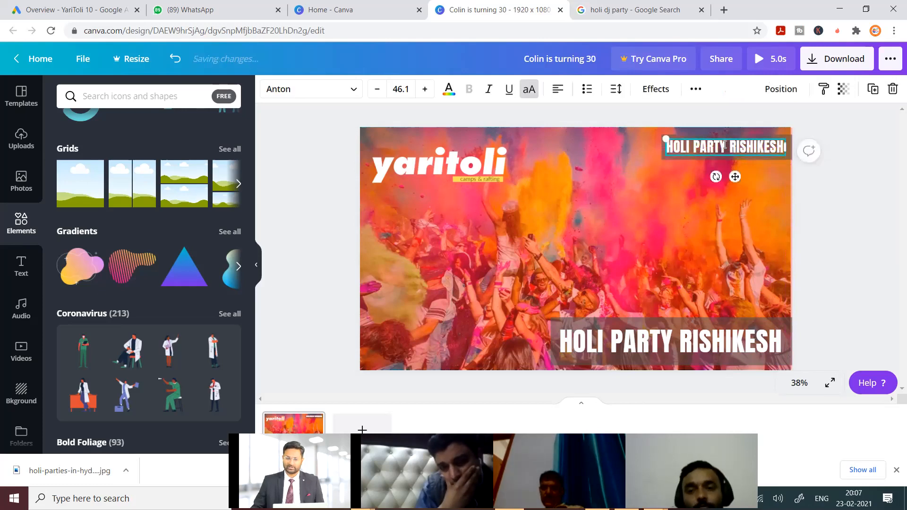
key("BackSpace")
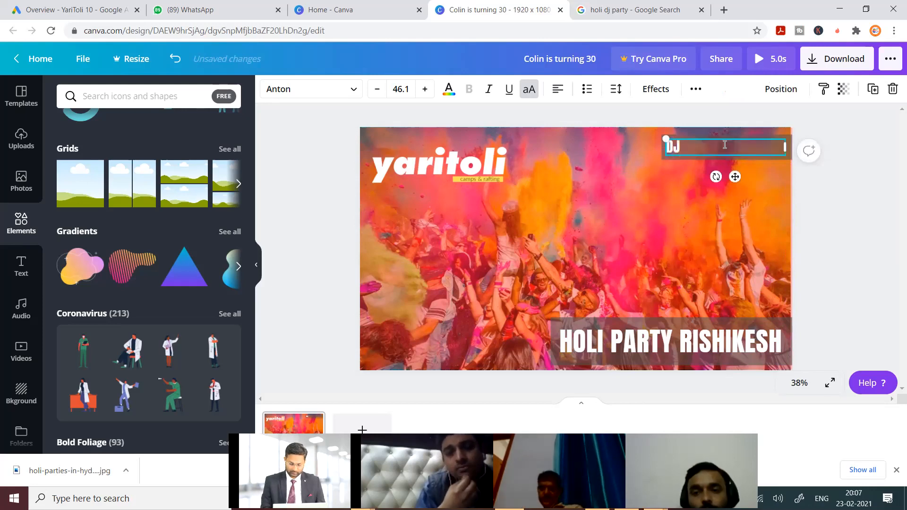
type("DJ PARTY")
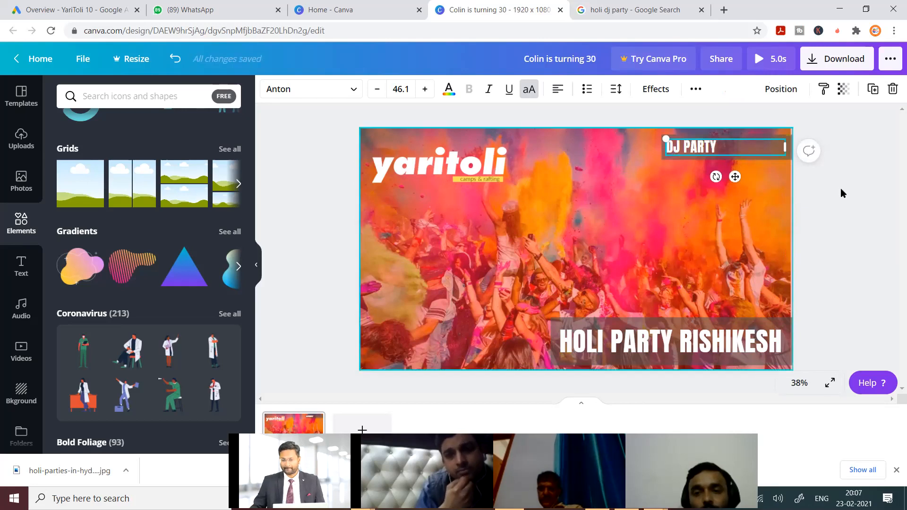
left_click(840, 188)
left_click(734, 149)
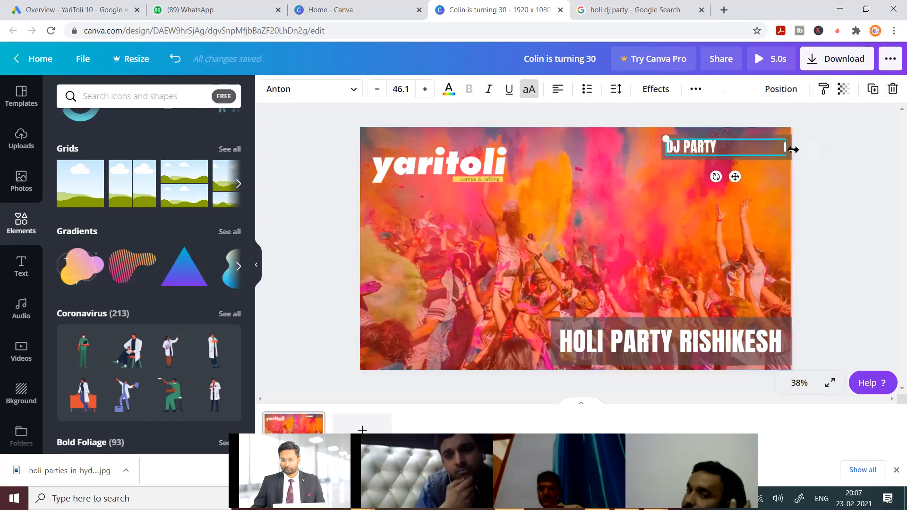
left_click(821, 160)
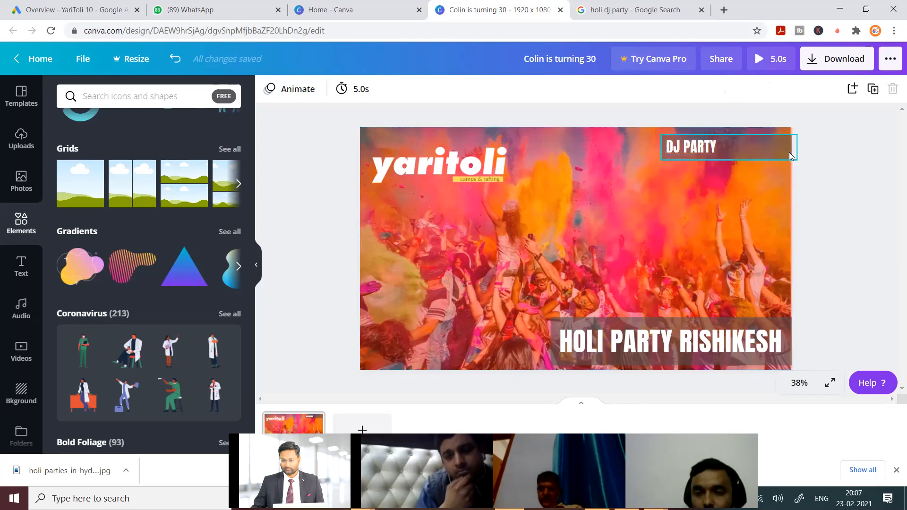
Step: Duplicate the DJ PARTY label with its strip directly below it and change the copy's text to LIVE MUSIC
left_click(728, 155)
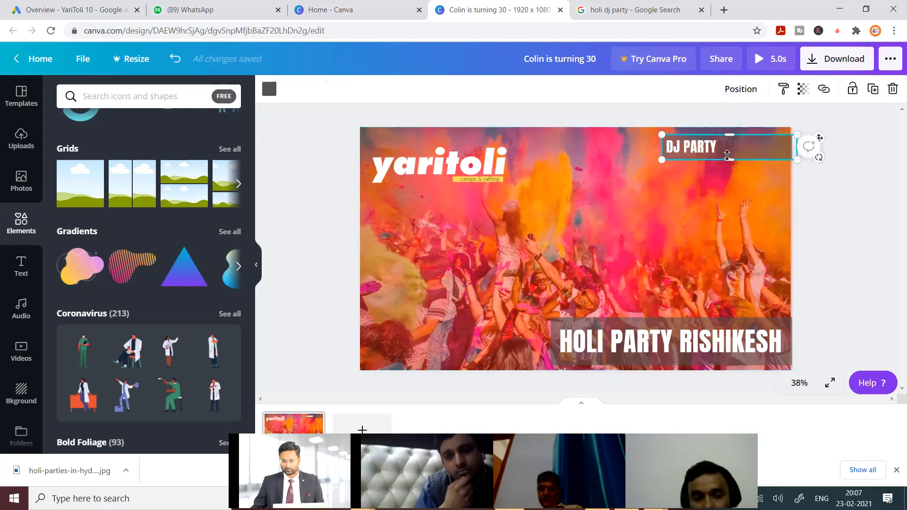
left_click(688, 149)
mouse_move(708, 186)
left_mouse_down()
mouse_move(720, 178)
mouse_move(706, 181)
left_mouse_up()
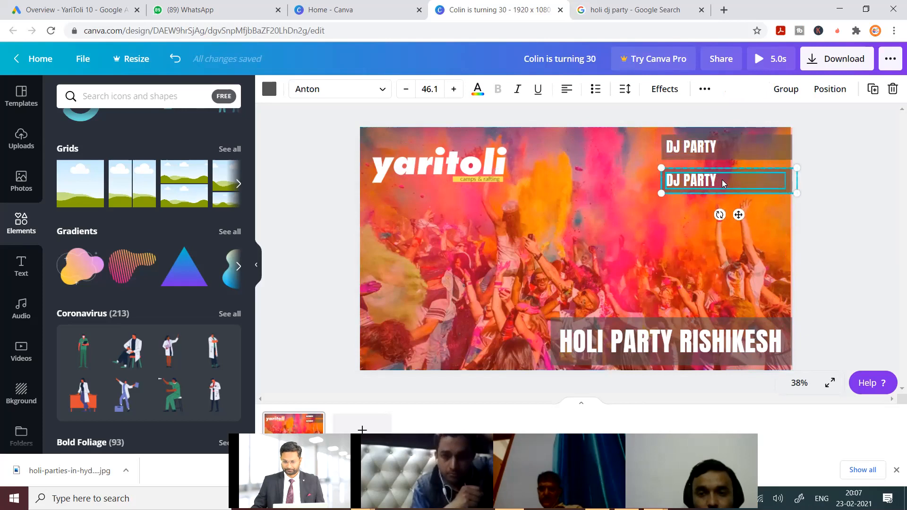
left_click(807, 168)
left_click(705, 181)
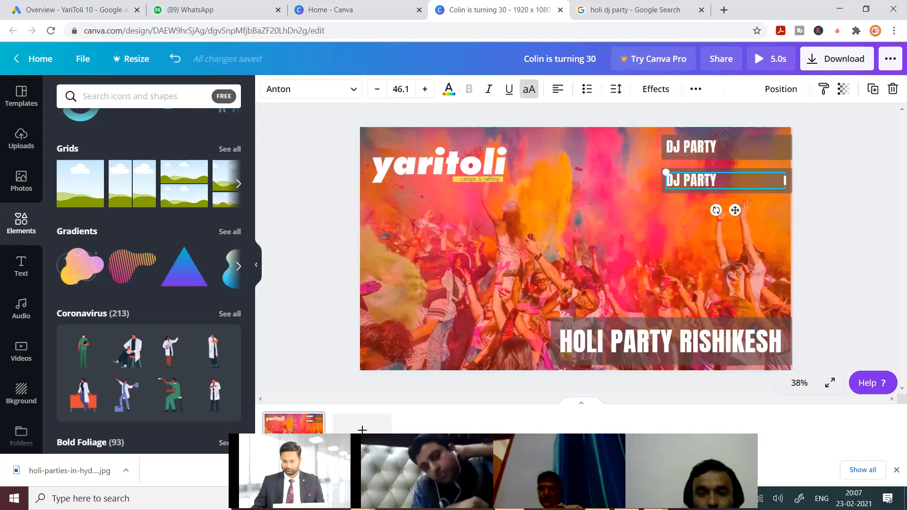
type("LIVE MUSIC")
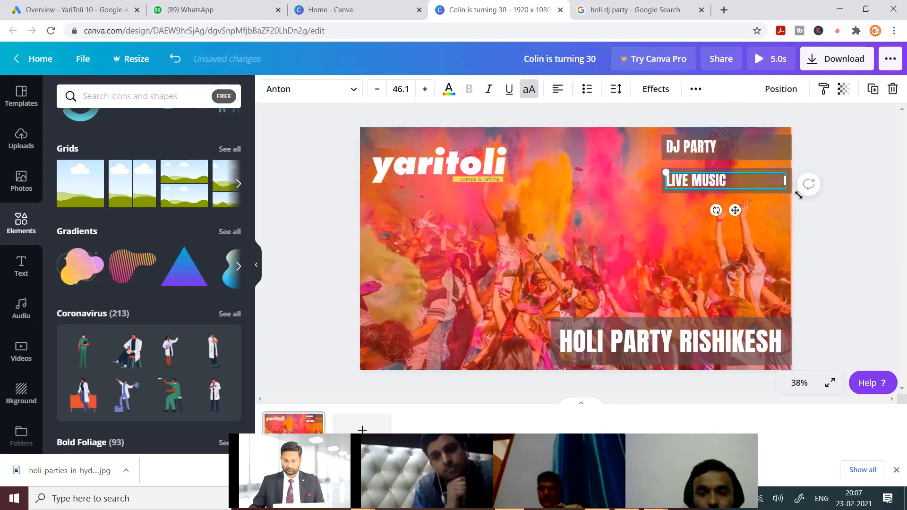
left_click(838, 163)
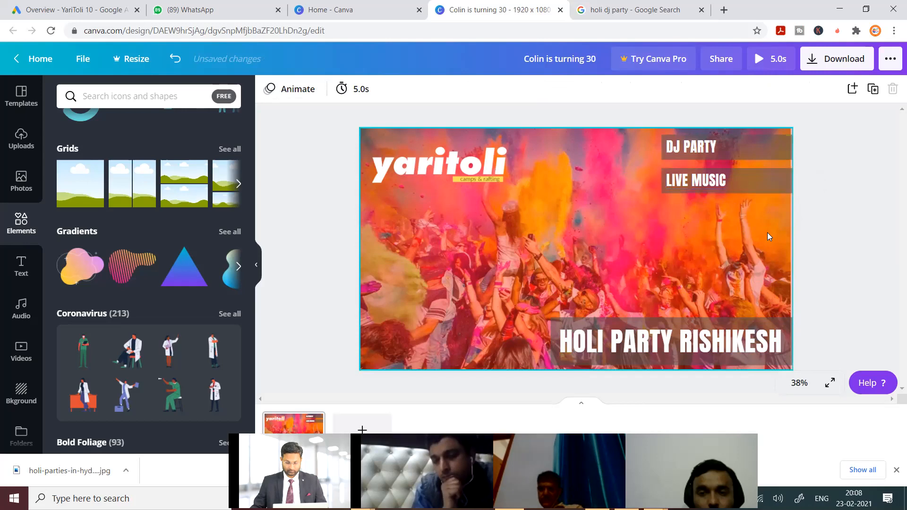
Step: Duplicate the DJ PARTY label with its strip below the LIVE MUSIC label and change the copy's text to RAIN DANCE
left_click(756, 160)
left_click_drag(759, 155, 755, 220)
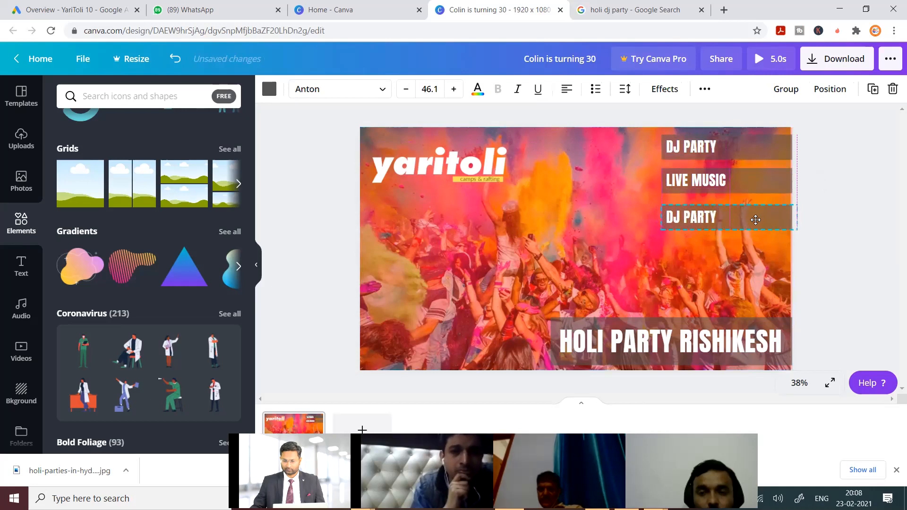
left_click_drag(701, 220, 701, 219)
left_click(701, 219)
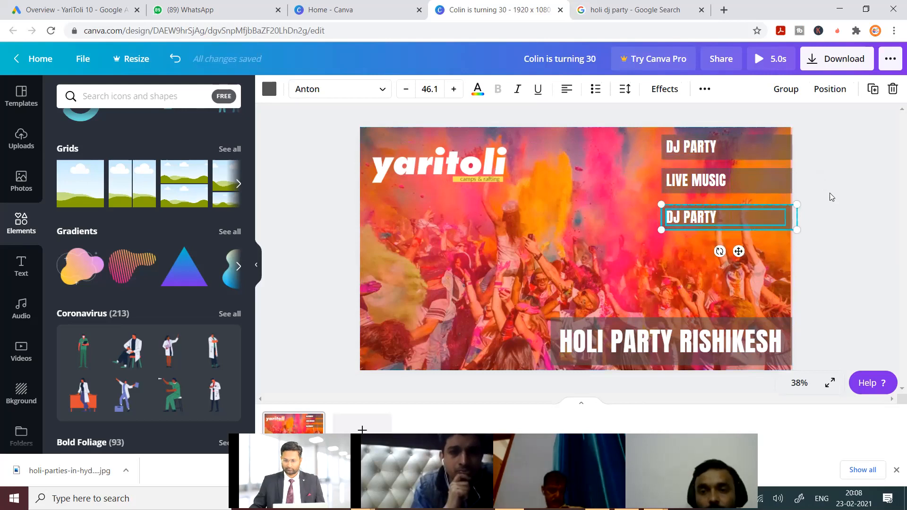
key("Escape")
left_click(733, 217)
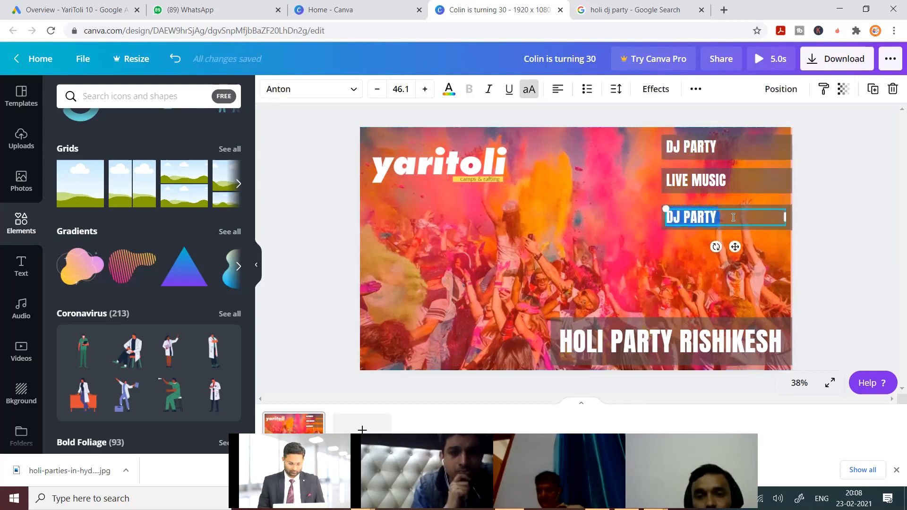
left_click(733, 218)
type("RAIN")
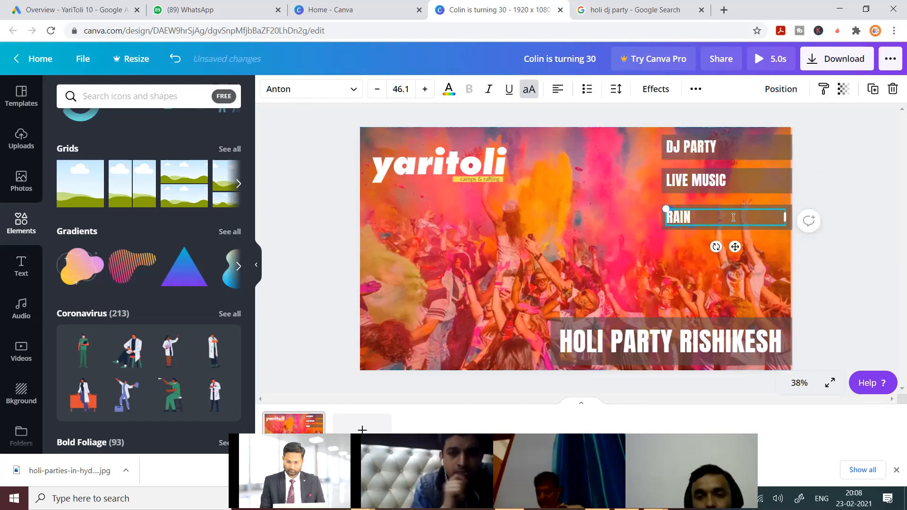
type(" DANCE")
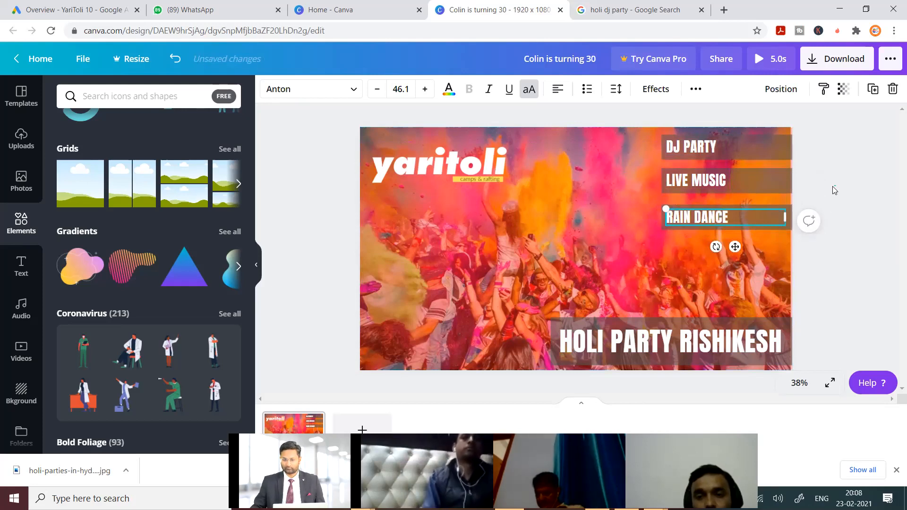
Step: Duplicate the DJ PARTY label with its strip below the RAIN DANCE label and change the copy's text to 3 MEALS
left_click(827, 213)
left_click_drag(760, 147, 765, 152)
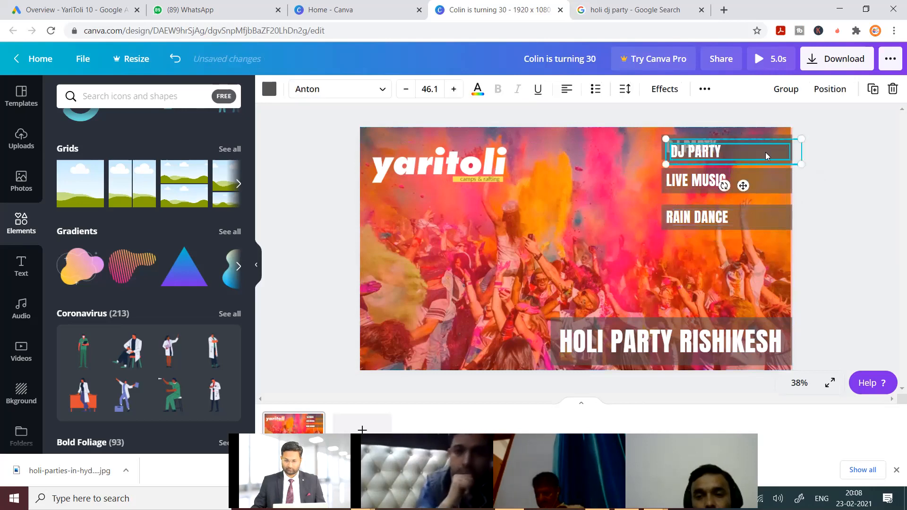
left_click_drag(762, 261, 761, 254)
left_click(727, 254)
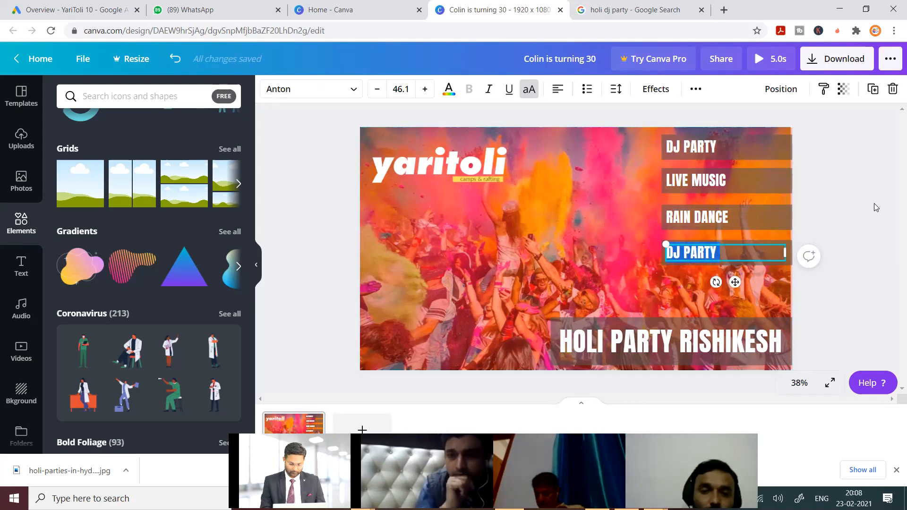
type("BU")
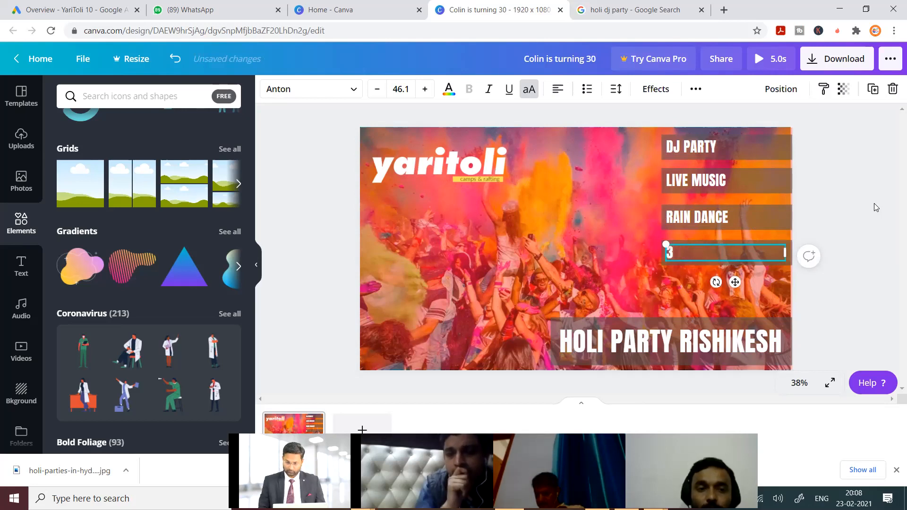
type("MEALS")
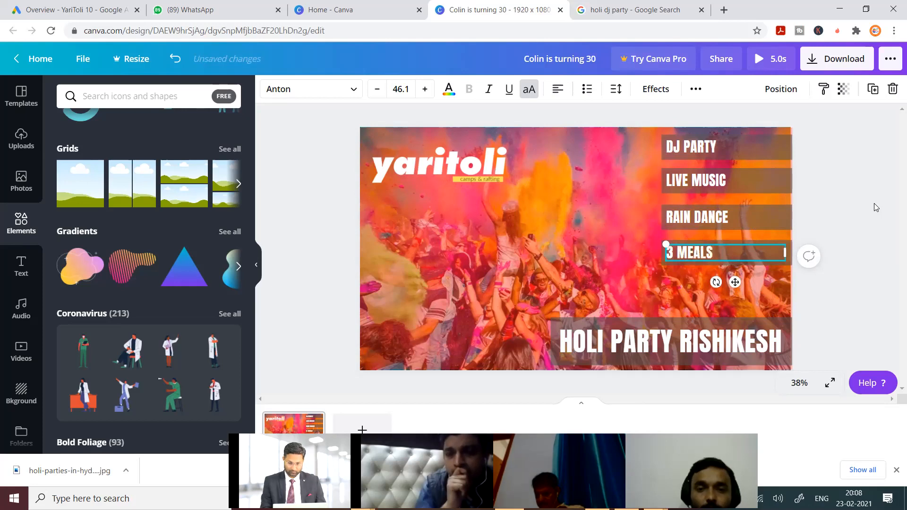
left_click(841, 212)
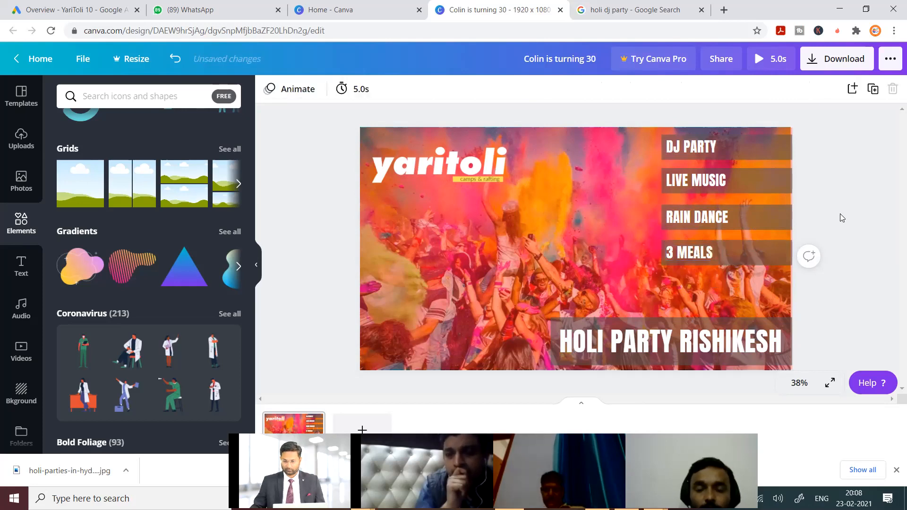
Step: Duplicate the DJ PARTY label with its strip below the 3 MEALS label and change the copy's text to RAFTING + CAMPING
left_click_drag(766, 142, 770, 146)
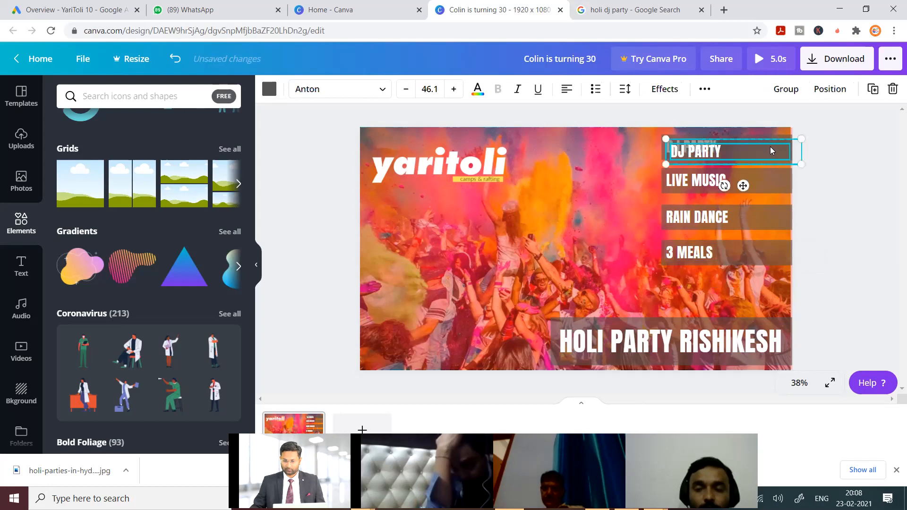
left_click_drag(764, 252, 766, 287)
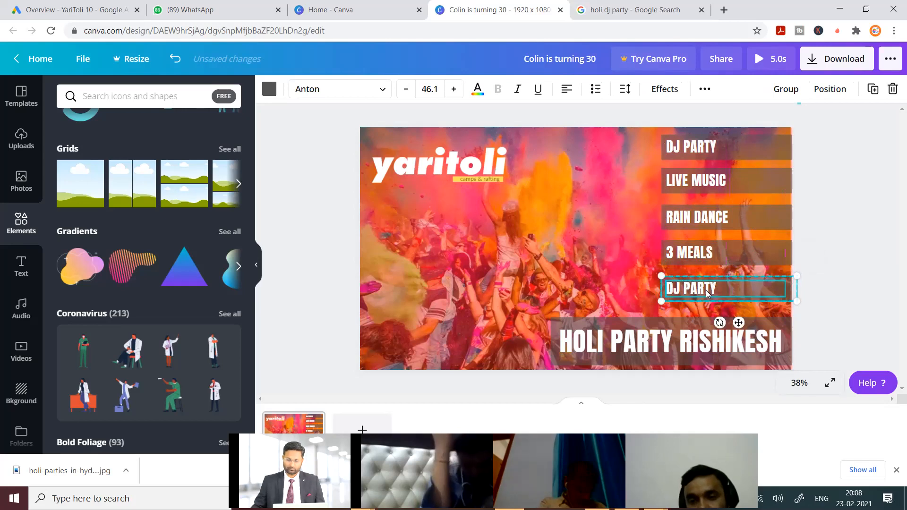
left_click(821, 261)
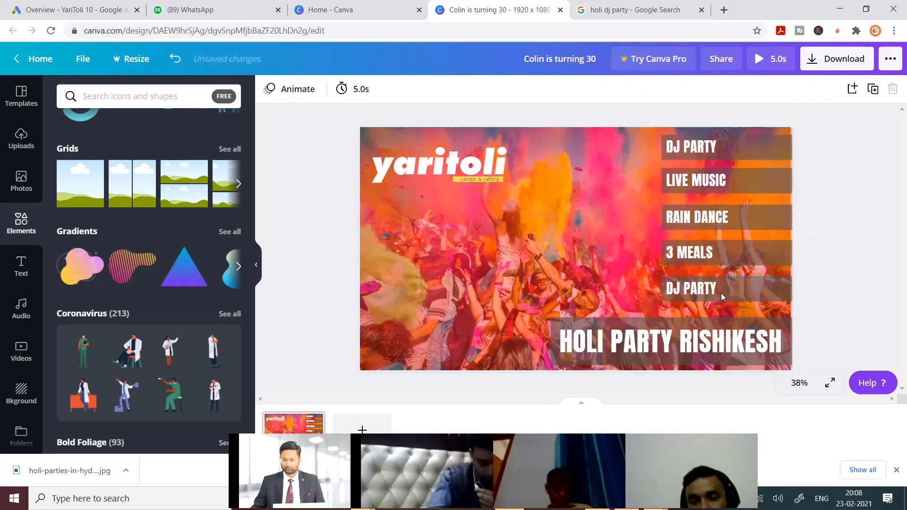
double_click(715, 288)
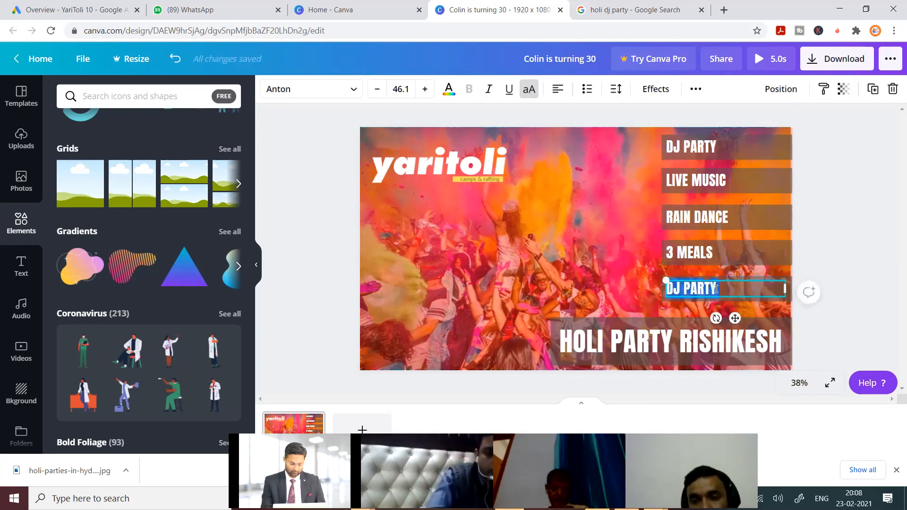
type("RAFTING")
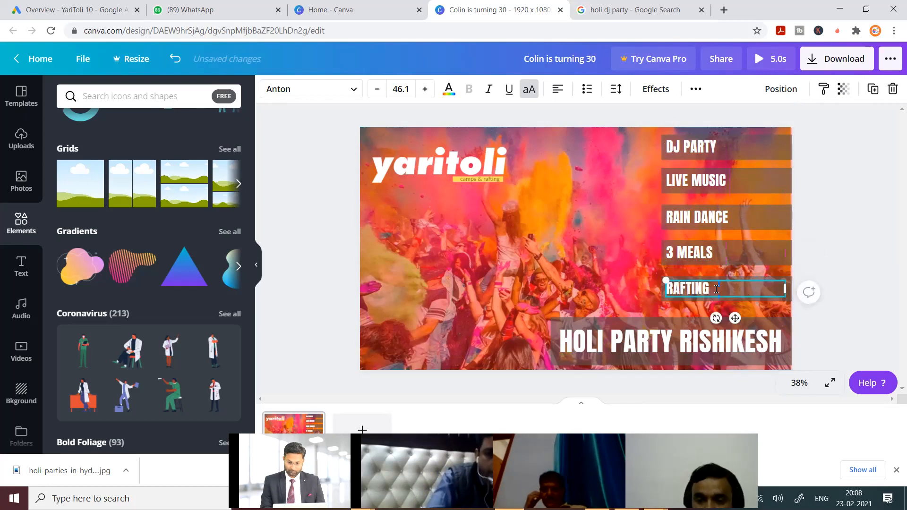
type(" & CAMPING")
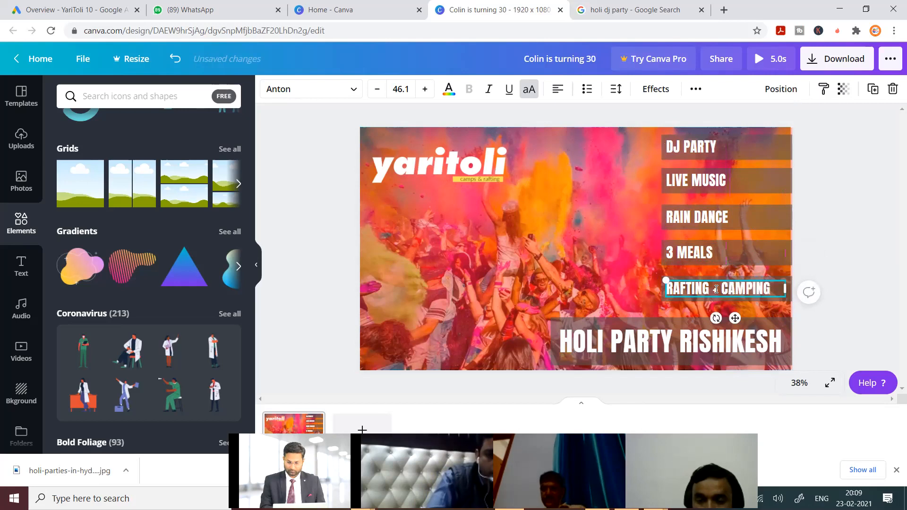
left_click(858, 245)
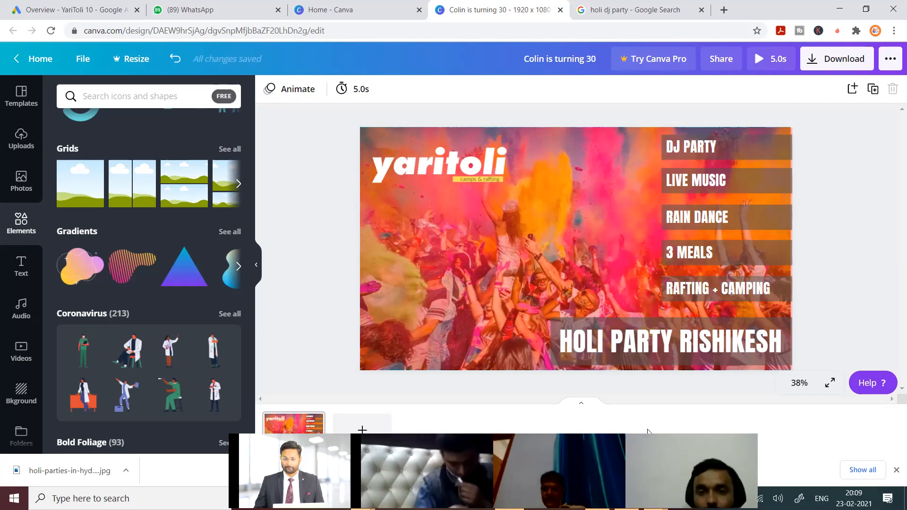
left_click_drag(649, 431, 242, 120)
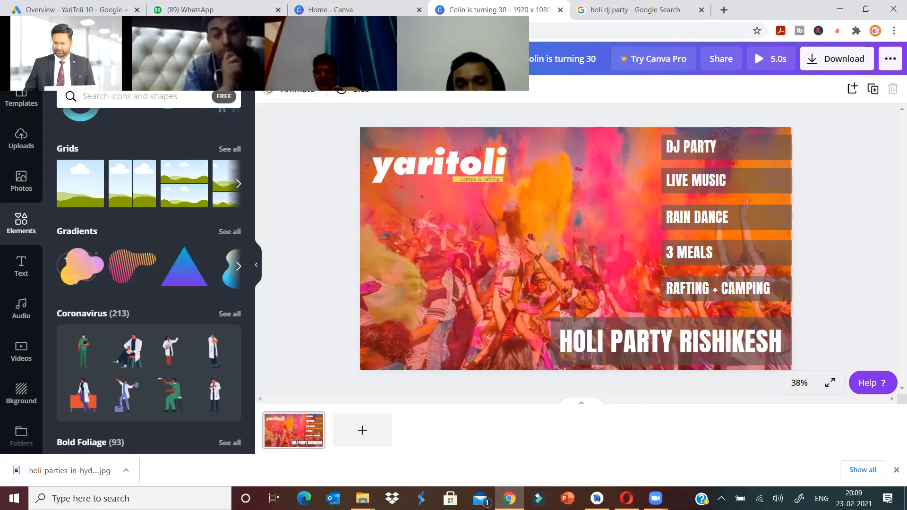
left_click(475, 220)
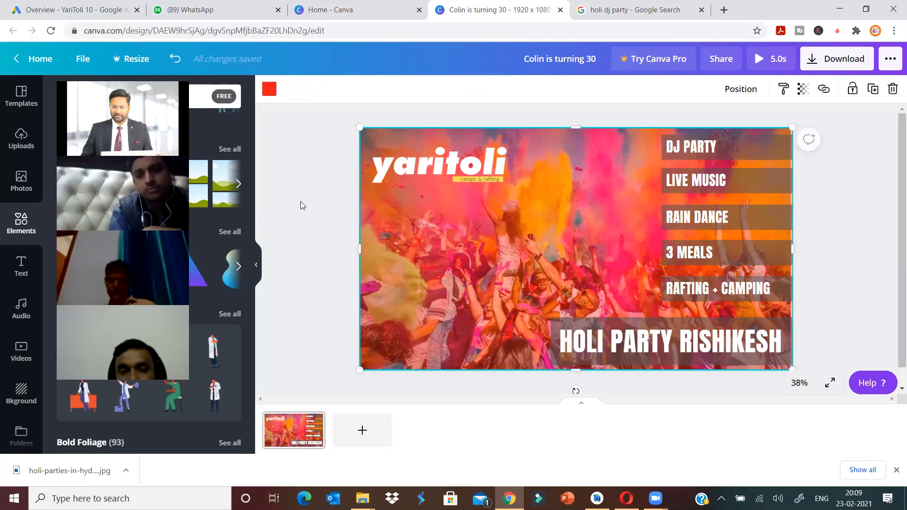
left_click(302, 202)
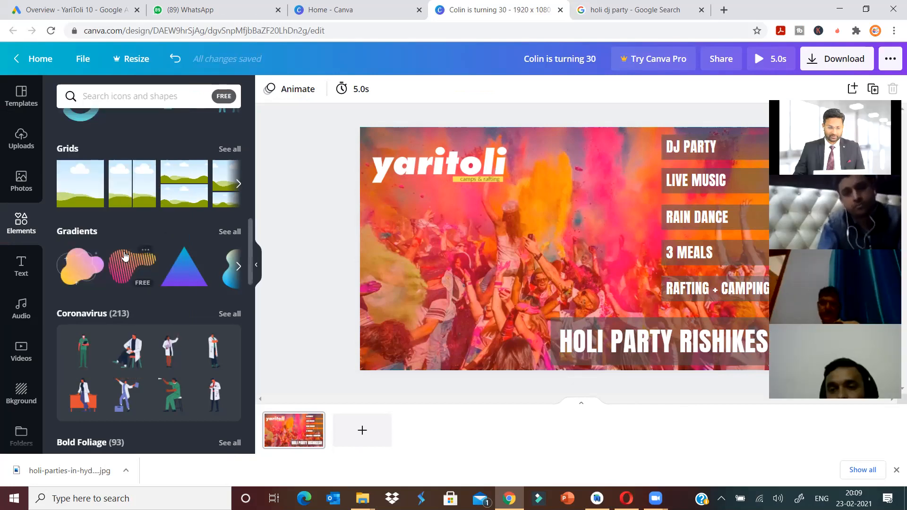
Step: Add the uploaded red Free sticker, shrink it to about 418 × 247, and place it beside the DJ PARTY label
scroll(127, 253, "up", 10)
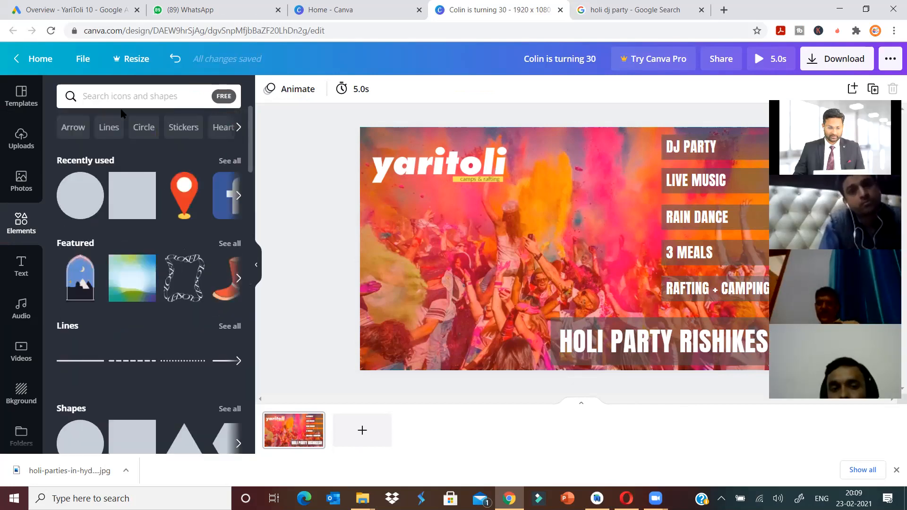
left_click(131, 100)
type("fr")
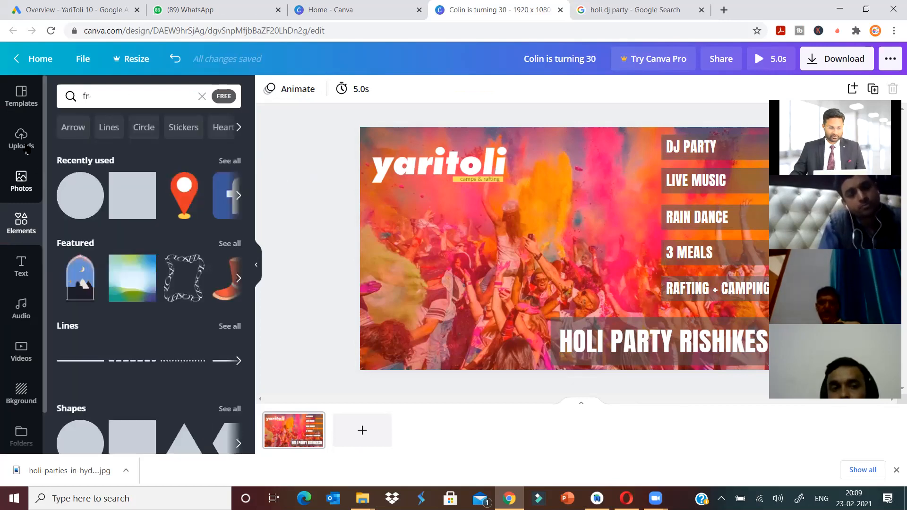
left_click(24, 142)
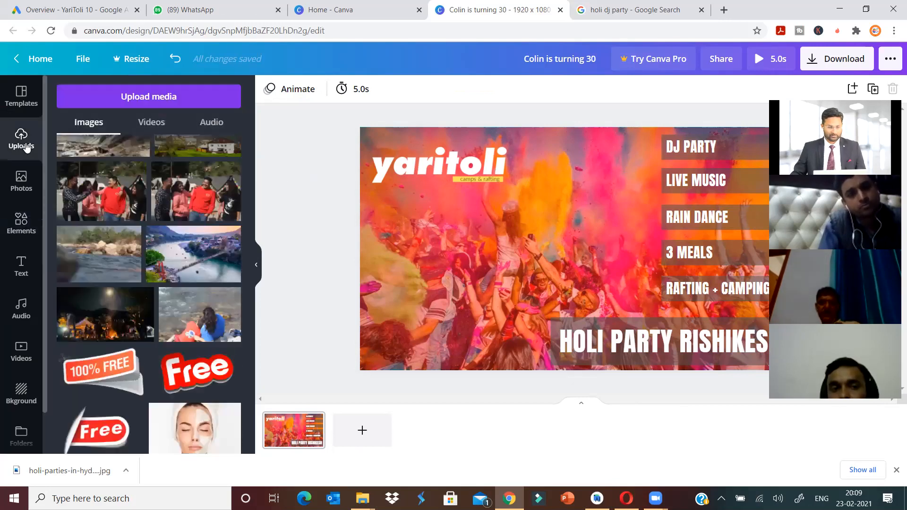
left_click(198, 376)
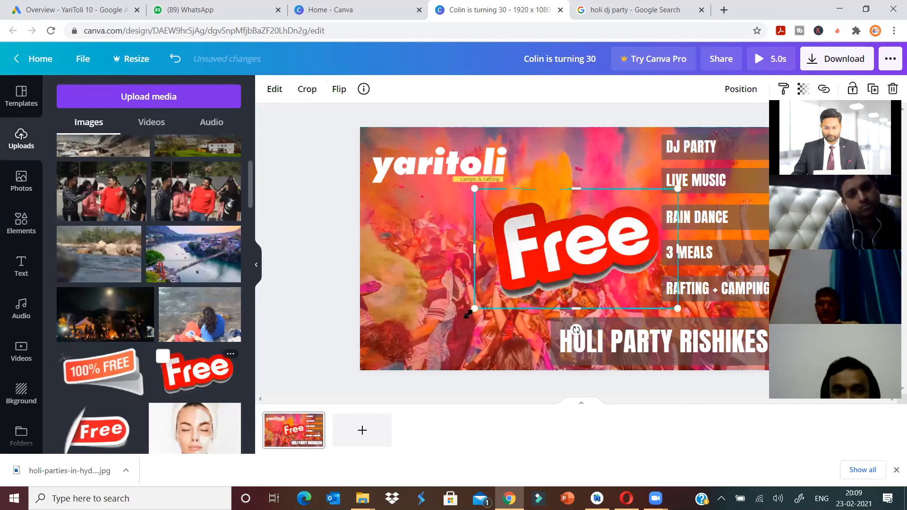
left_click_drag(556, 249, 625, 226)
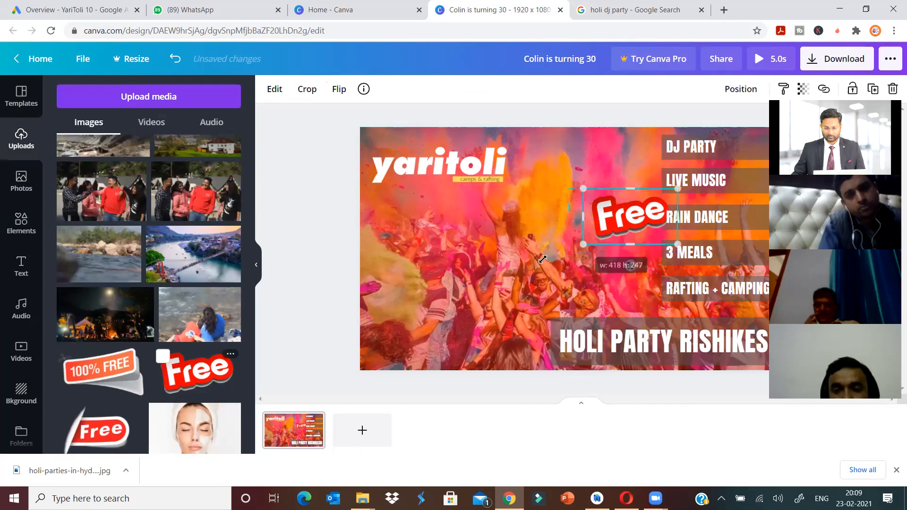
left_click_drag(460, 293, 600, 177)
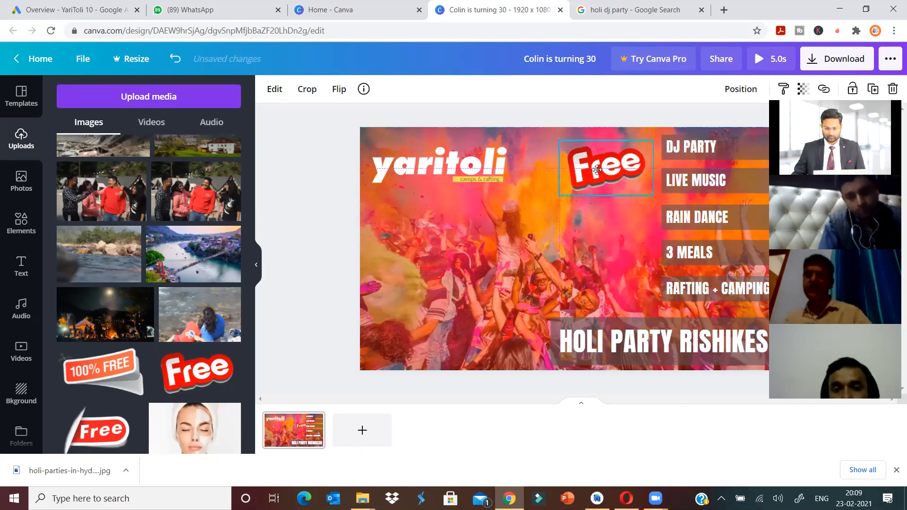
left_click(542, 119)
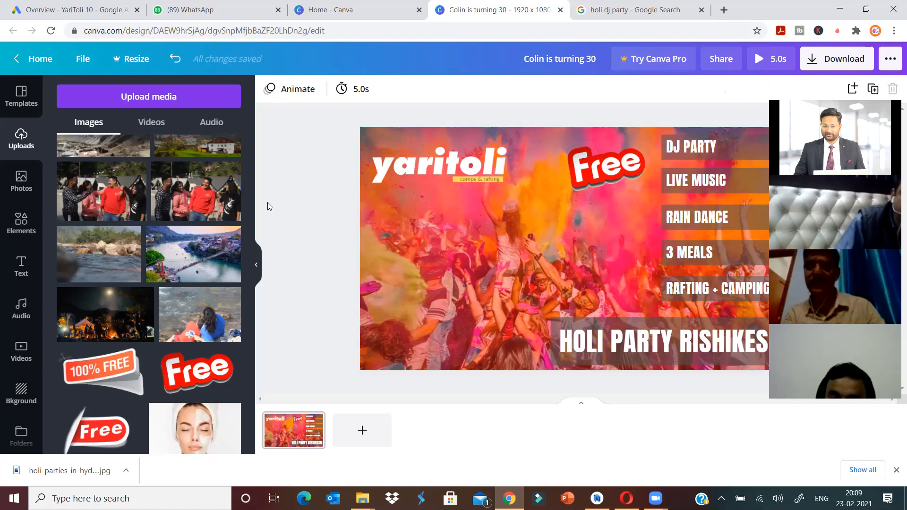
Step: Delete the red Free sticker from the banner
left_click(596, 164)
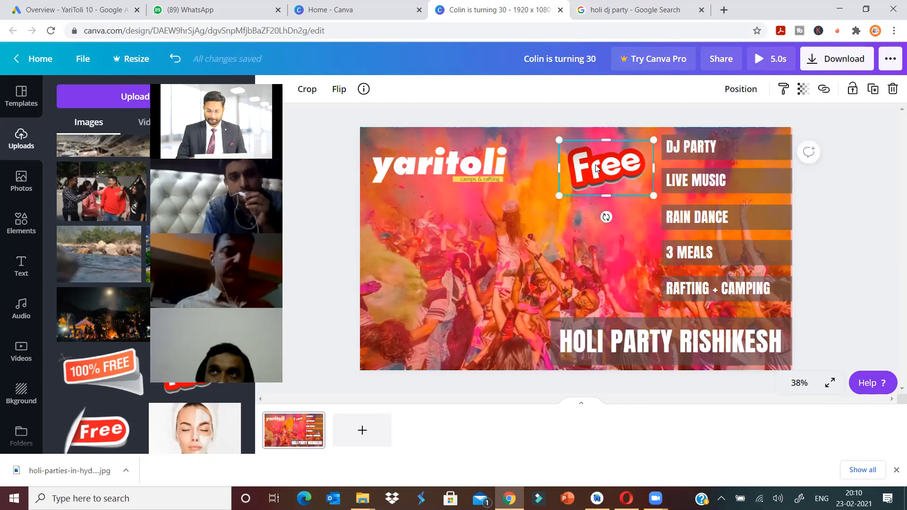
key("Delete")
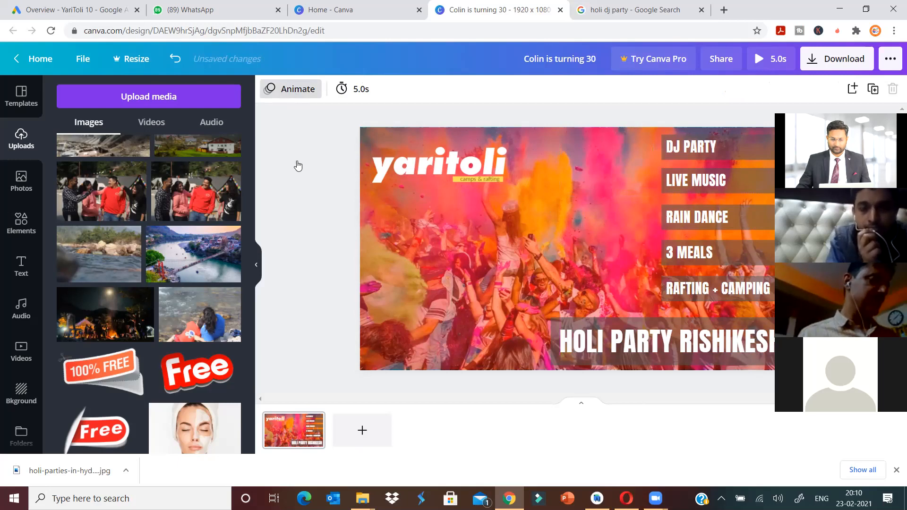
Step: Apply the Block animation to the banner page and close the animation options
left_click(295, 92)
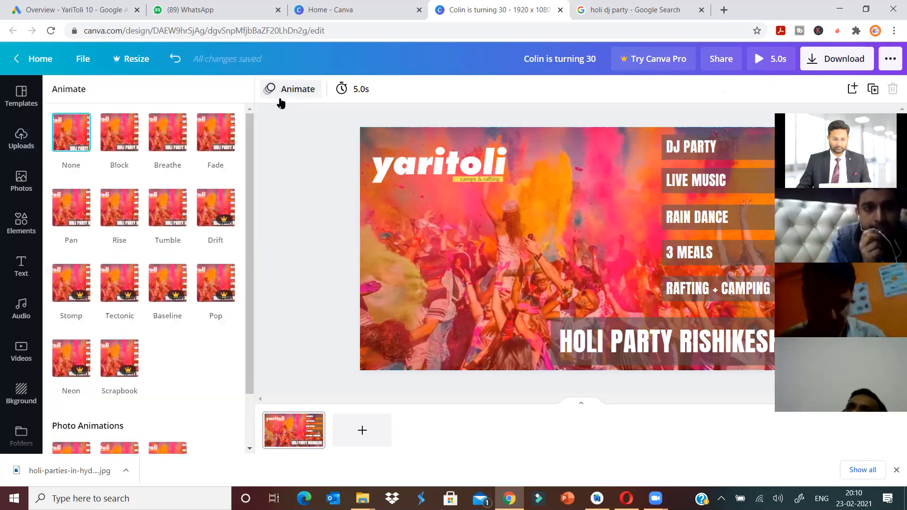
left_click(116, 129)
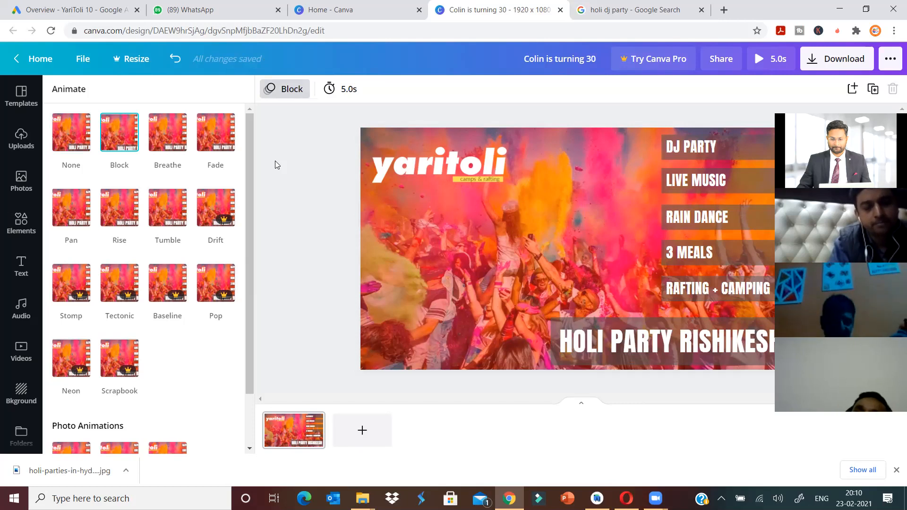
left_click(275, 161)
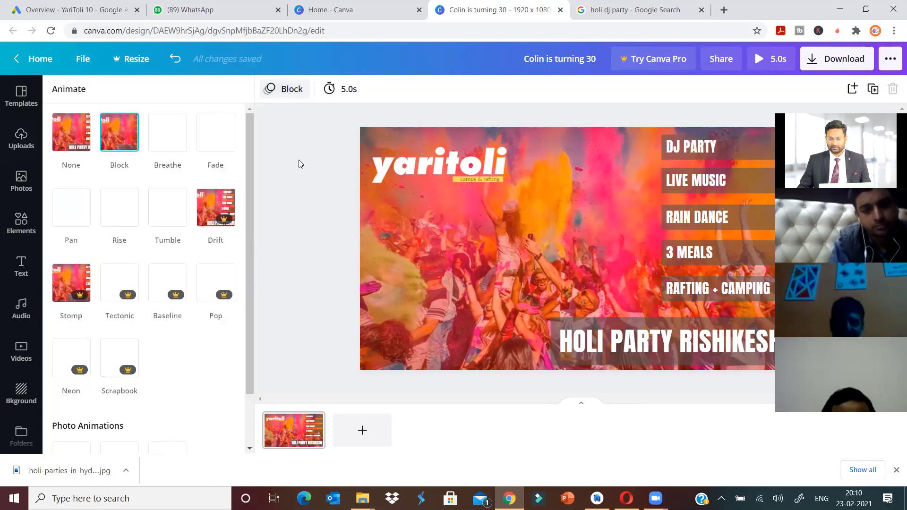
left_click(300, 164)
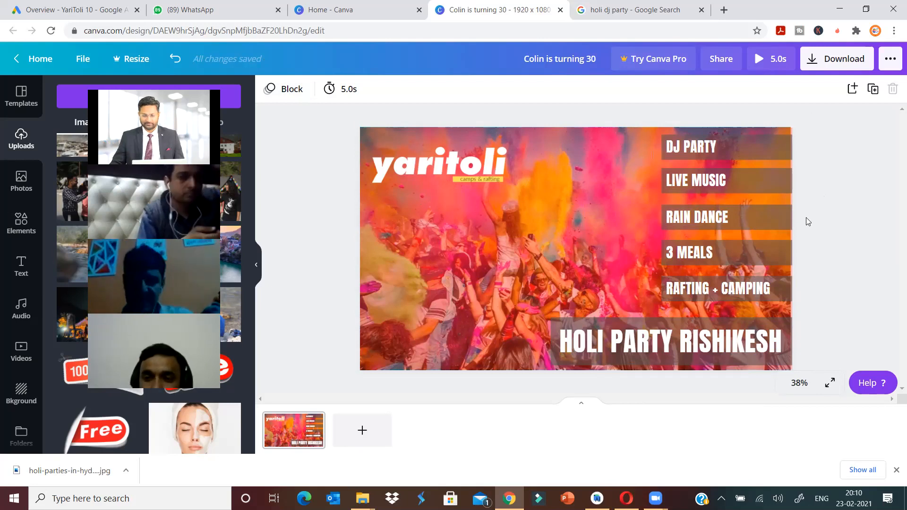
left_click(536, 178)
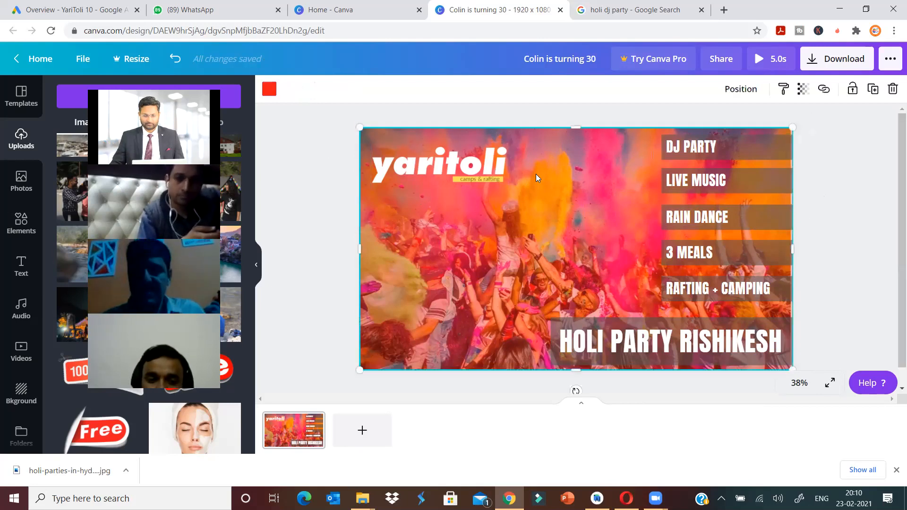
left_click(322, 185)
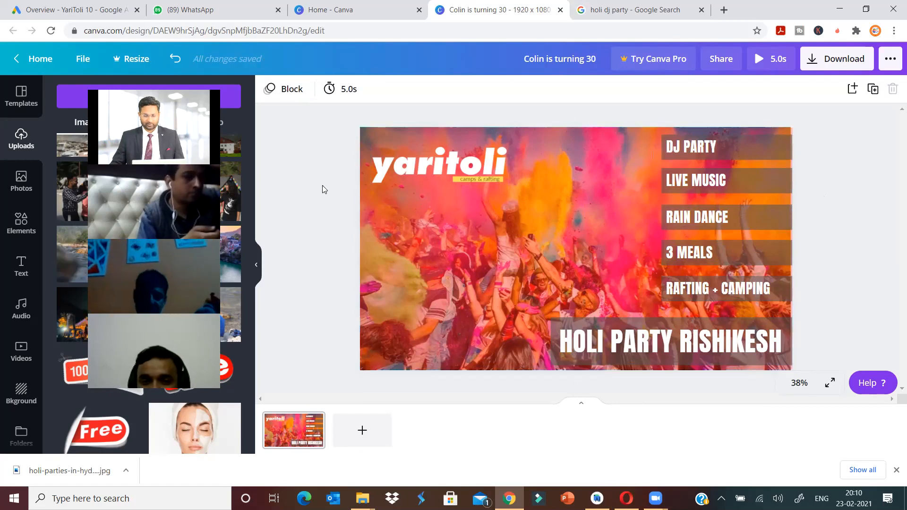
left_click(597, 211)
left_click(860, 204)
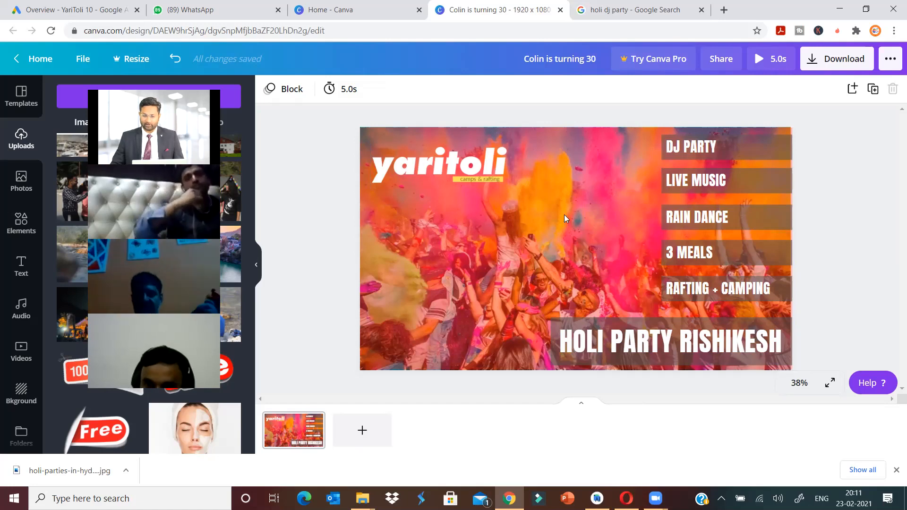
Step: Open the banner's download options, review the available file types, and set the file type to JPG
left_click(840, 69)
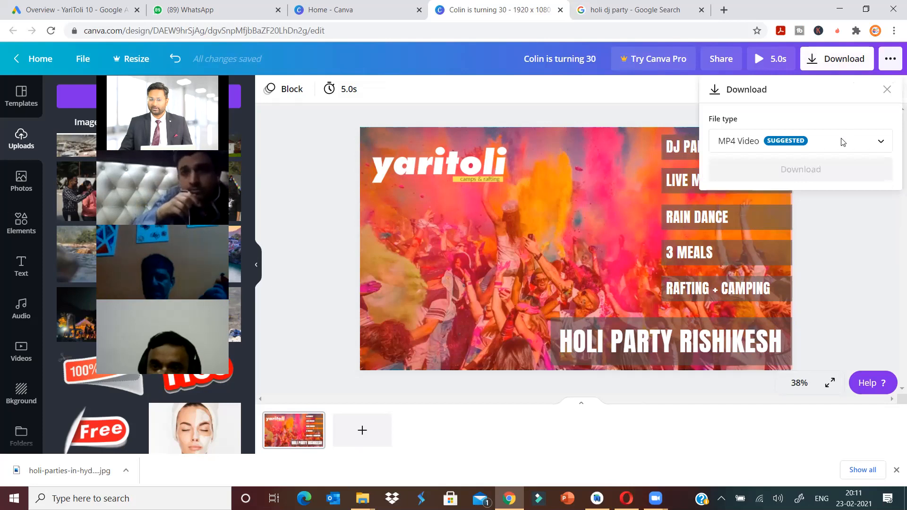
left_click(841, 148)
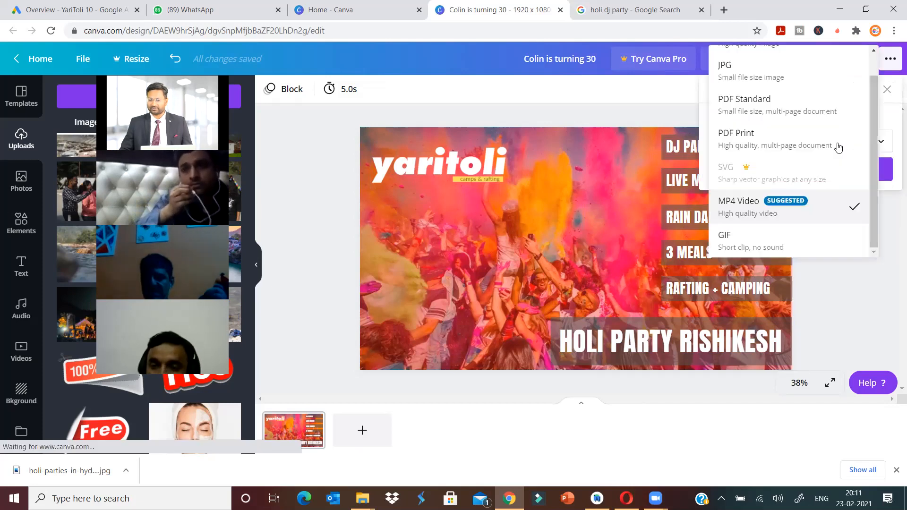
left_click(779, 72)
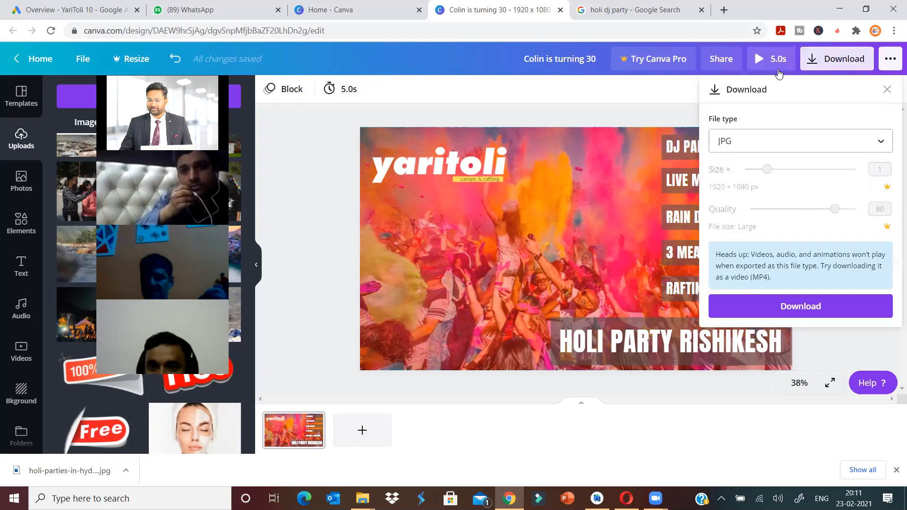
left_click(823, 159)
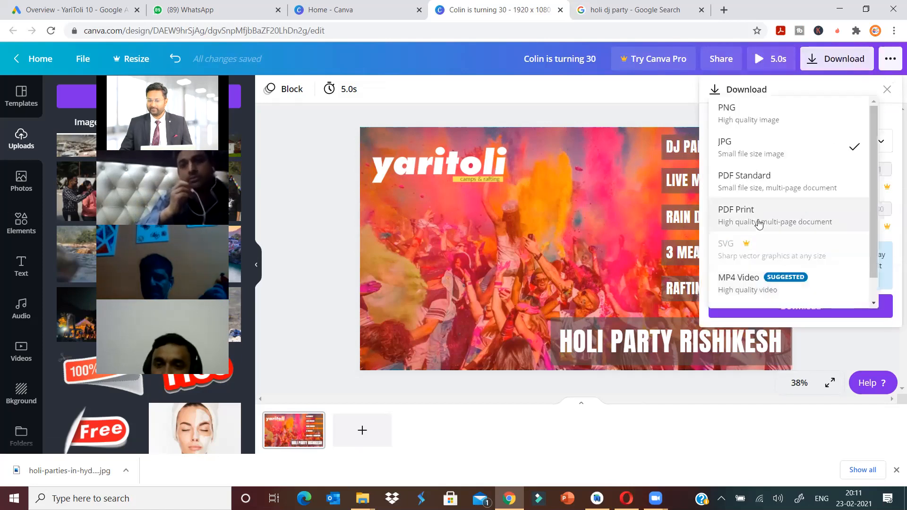
scroll(760, 287, "down", 1)
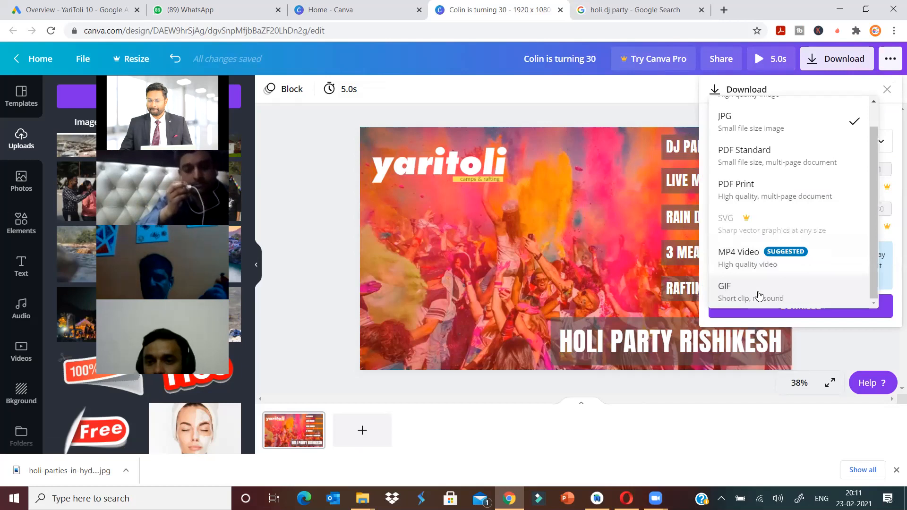
left_click(762, 118)
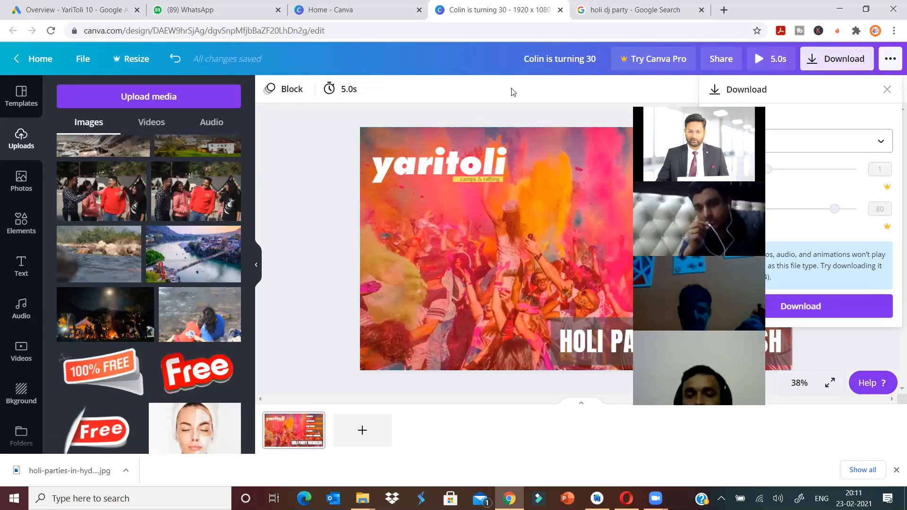
Step: Switch to the Google image search page, load facebook.com in its place, and dismiss the browser's downloads bar
left_click(647, 10)
left_click(410, 32)
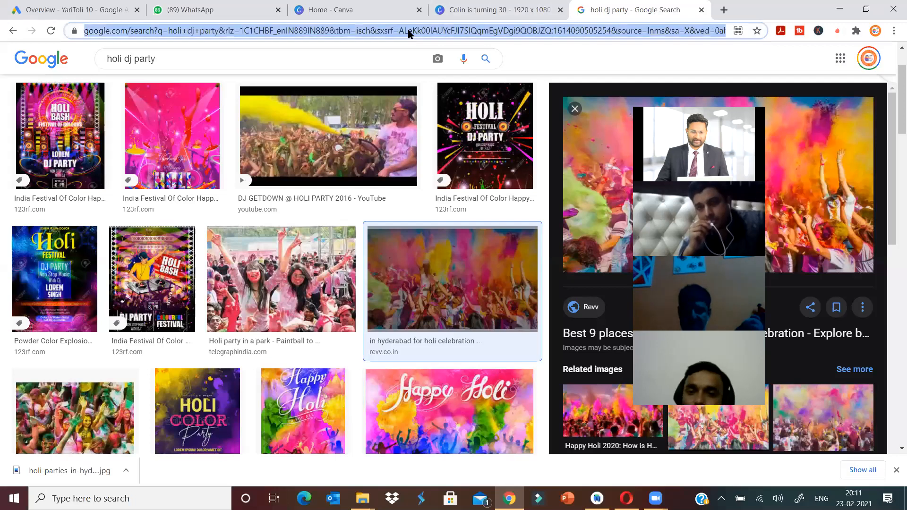
type("facebo")
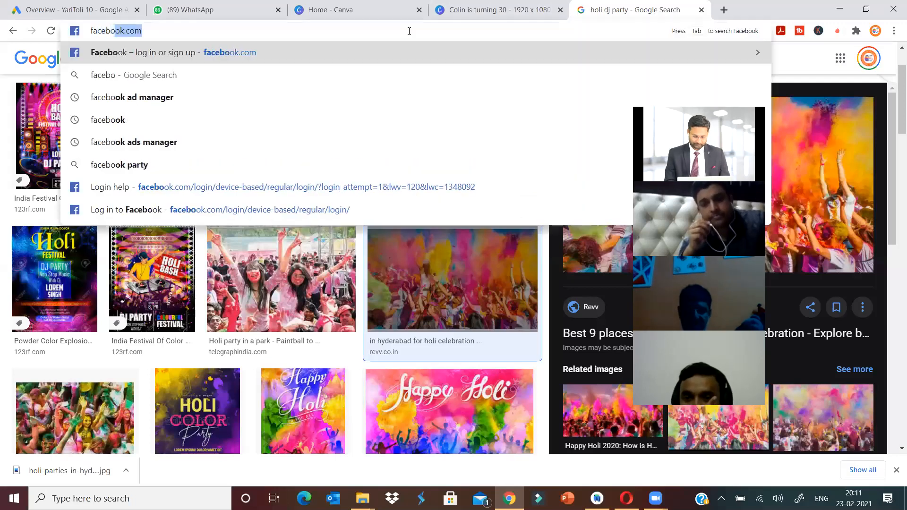
type("ok.com")
key("Return")
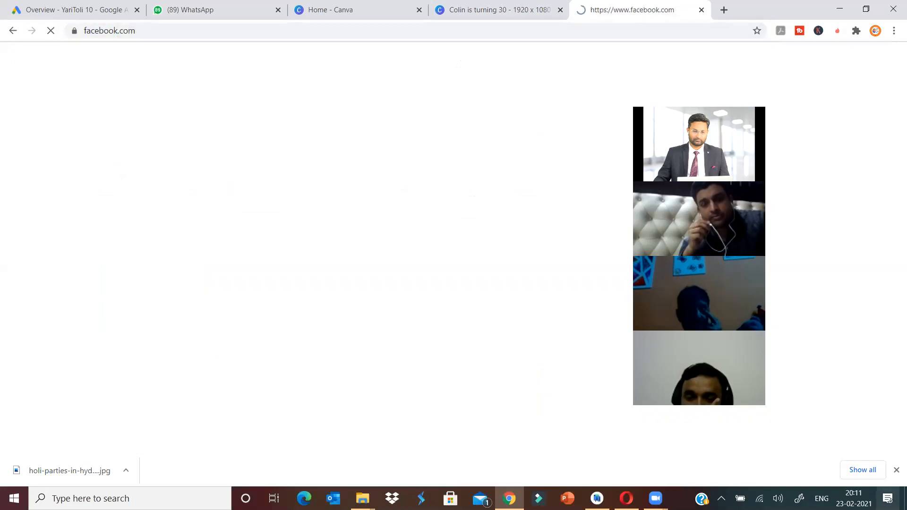
left_click(896, 470)
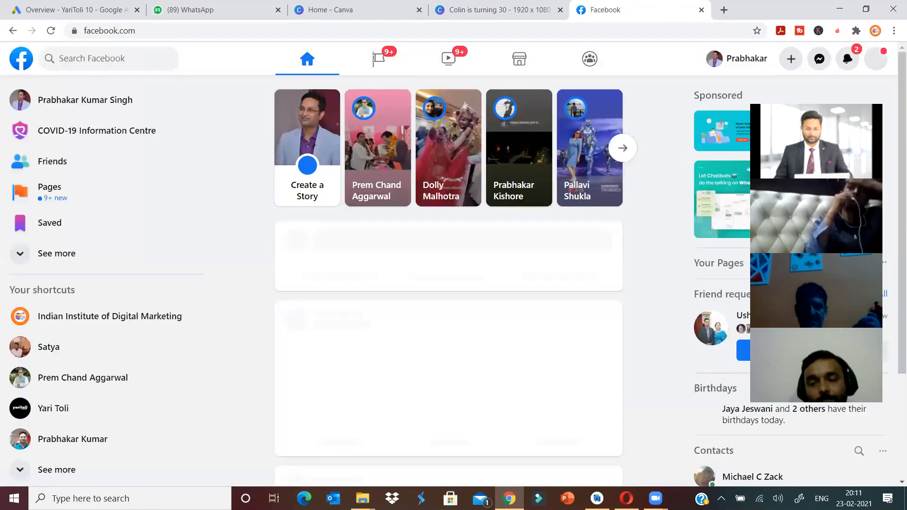
Step: Open the Facebook Pages overview and expand the list to show all managed pages
left_click(143, 60)
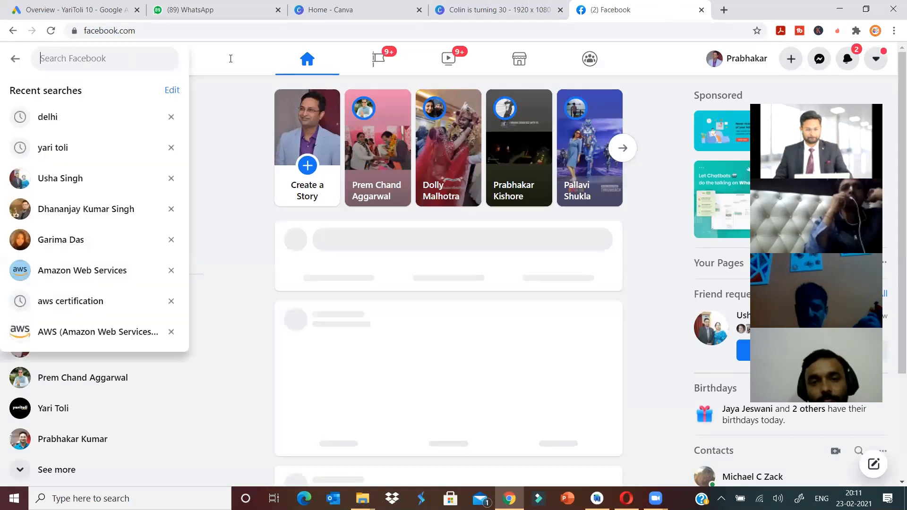
left_click(246, 65)
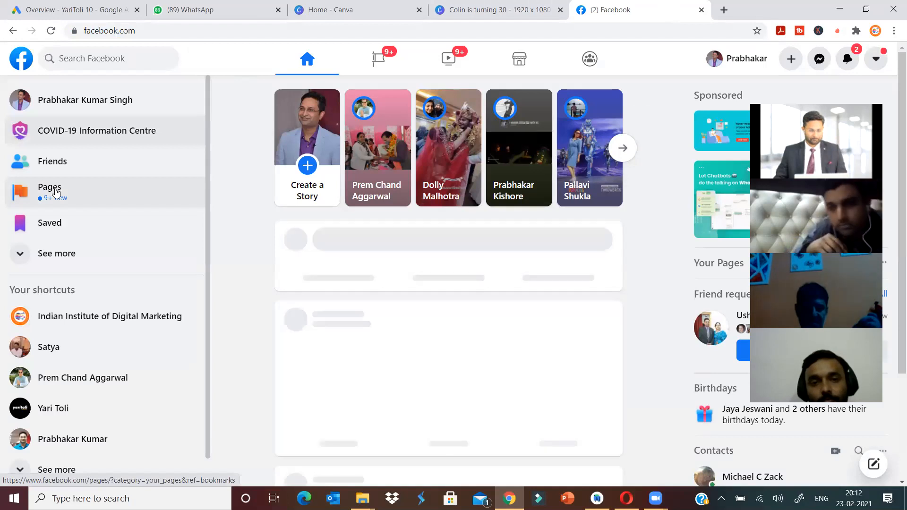
left_click(56, 192)
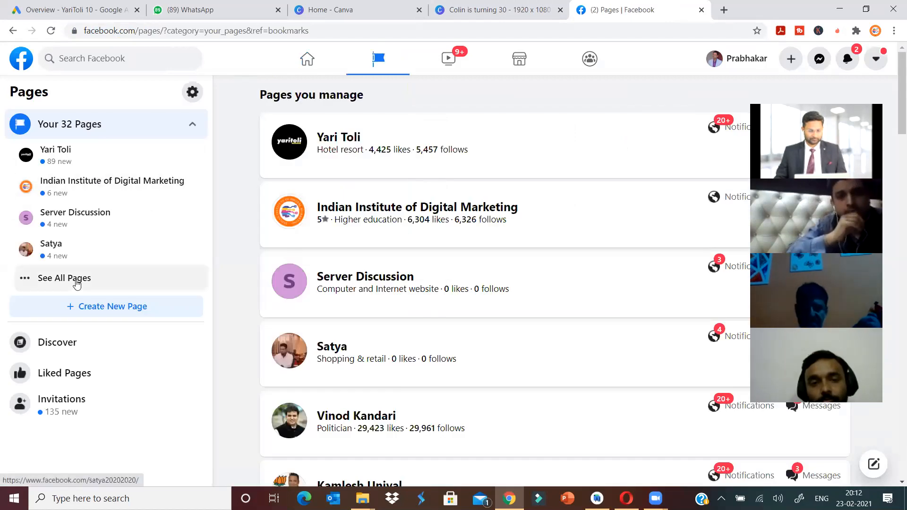
left_click(77, 283)
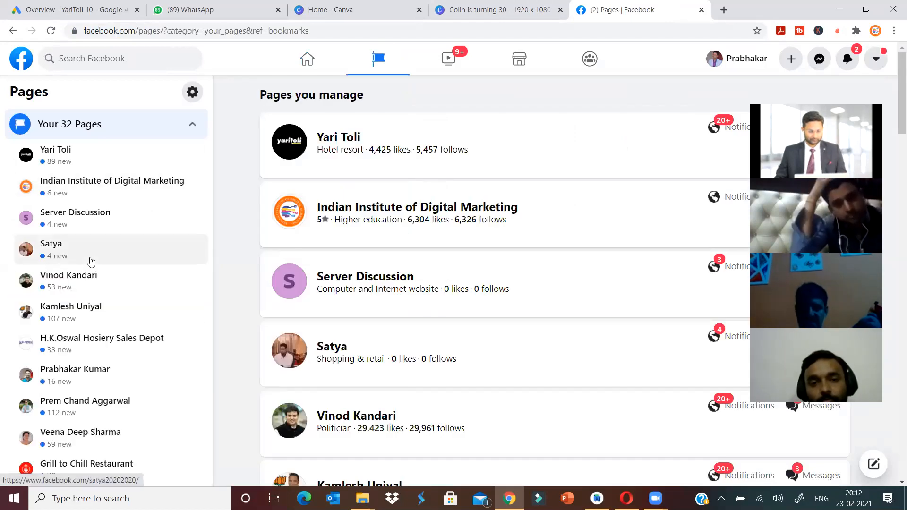
Step: Look through the full list of managed Facebook pages from start to end
scroll(91, 261, "down", 3)
scroll(91, 262, "down", 2)
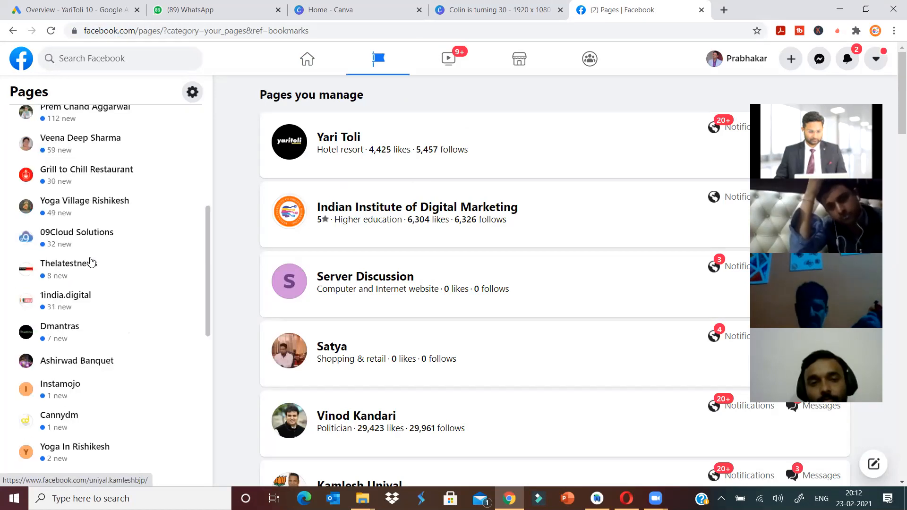
scroll(91, 263, "down", 1)
scroll(92, 263, "down", 2)
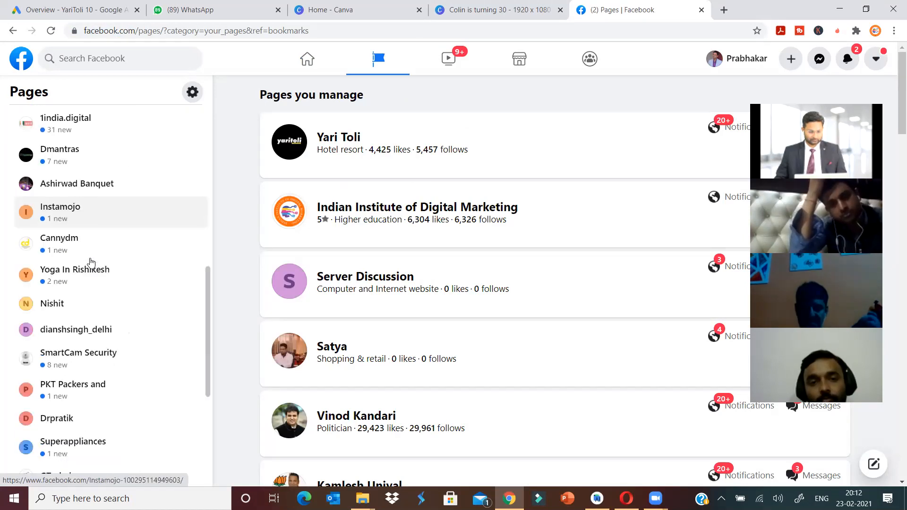
scroll(91, 262, "down", 3)
scroll(92, 263, "down", 2)
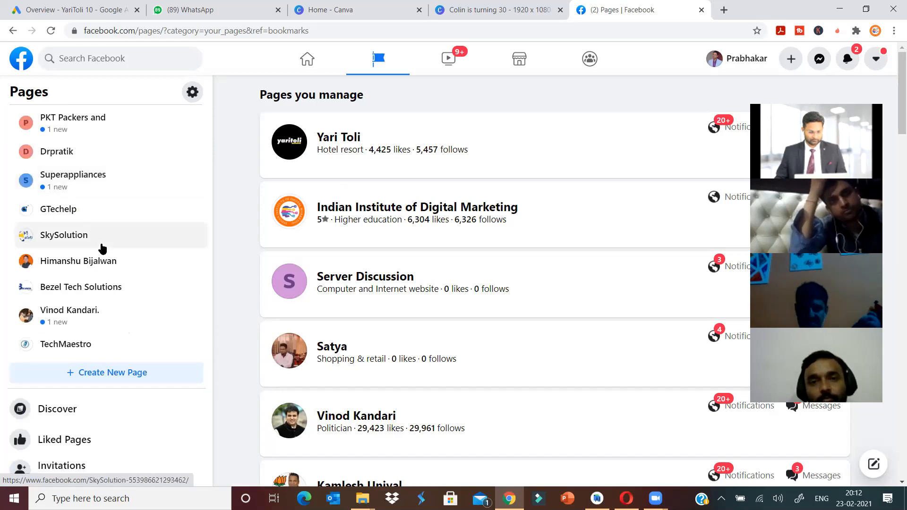
scroll(103, 249, "up", 6)
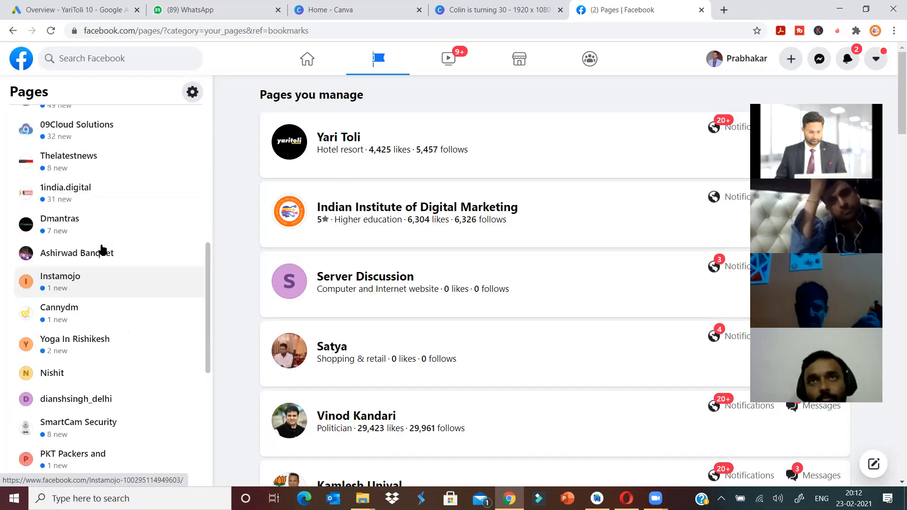
scroll(102, 249, "up", 4)
scroll(102, 249, "up", 3)
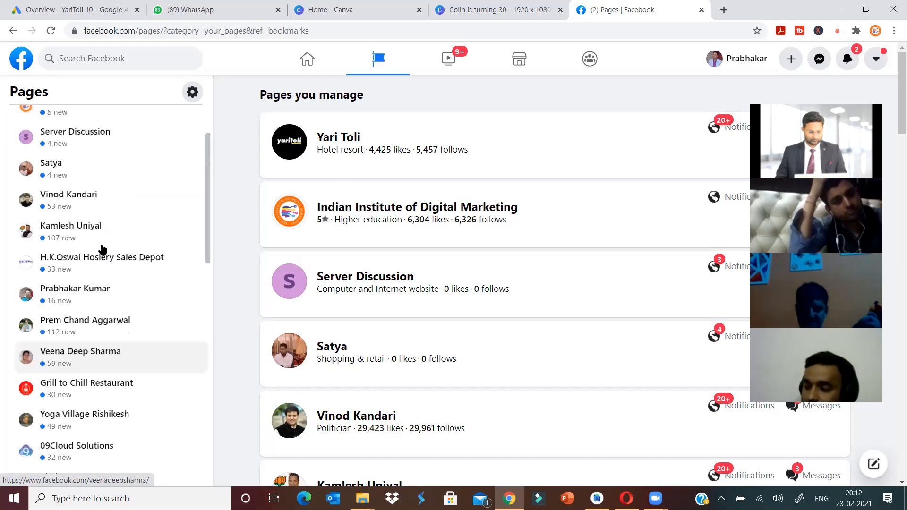
scroll(102, 249, "up", 2)
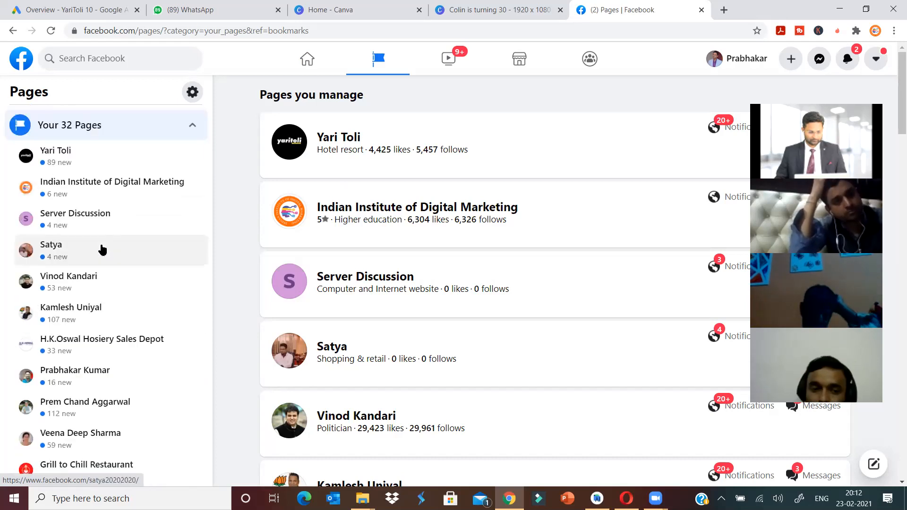
scroll(103, 249, "down", 5)
scroll(103, 249, "down", 3)
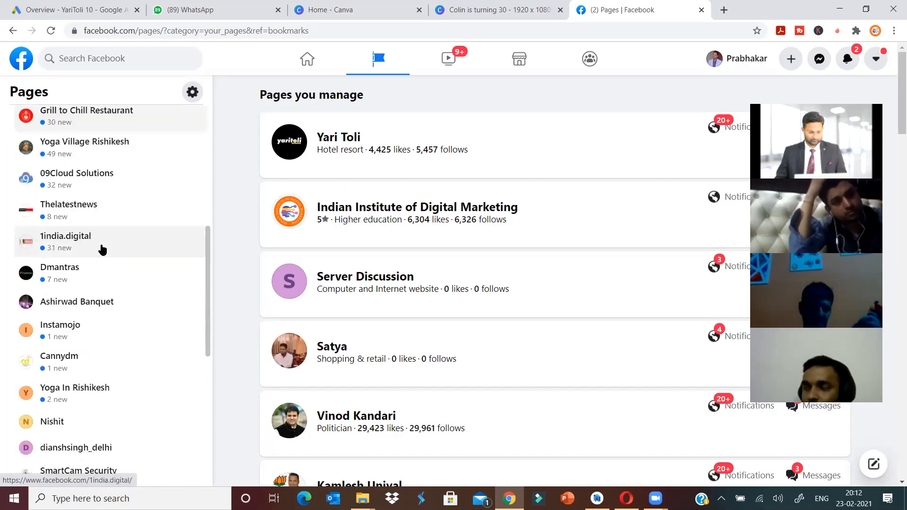
scroll(103, 249, "down", 5)
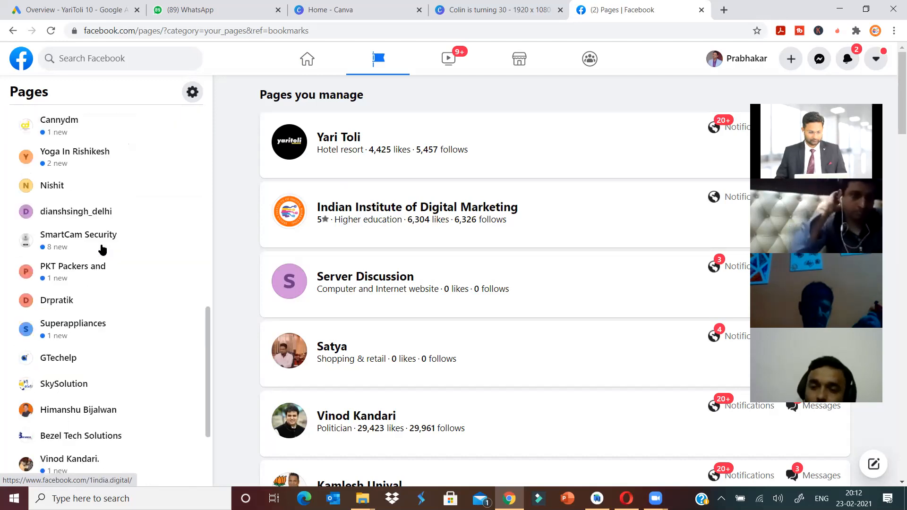
scroll(103, 249, "down", 3)
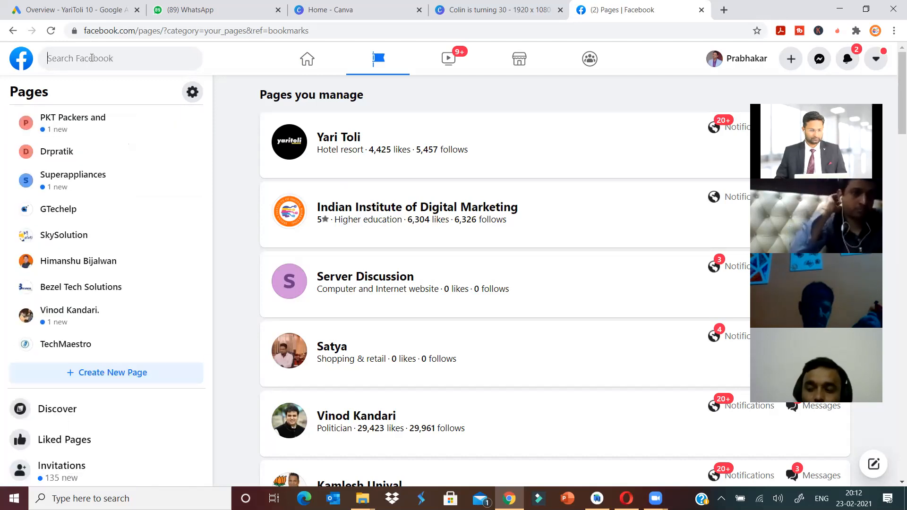
Step: Search Facebook for raj cooling systems pvt ltd, open the RAJ Cooling Systems Pvt Ltd page, and close its chat window
left_click(92, 59)
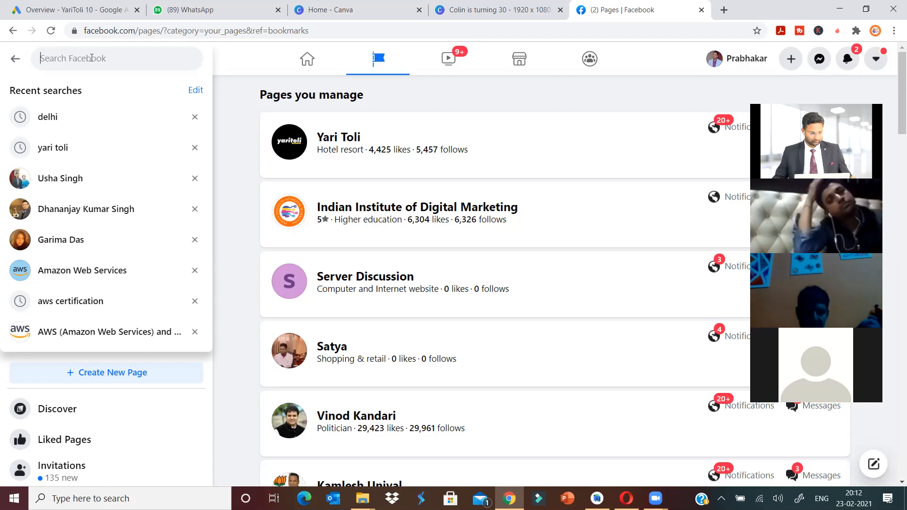
type("raj")
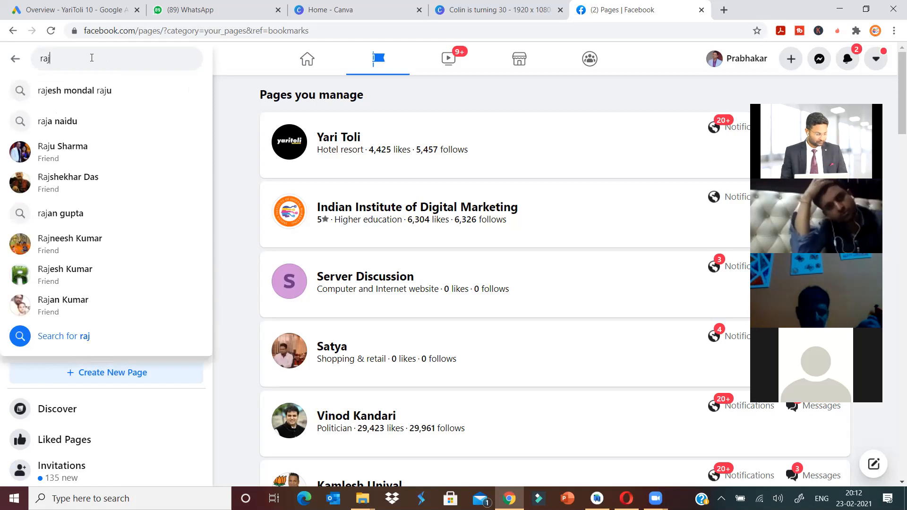
type("coo")
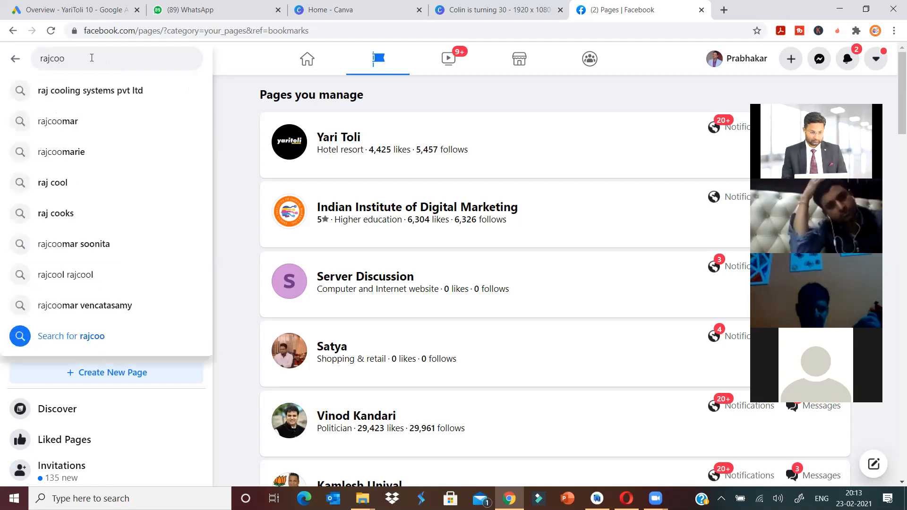
left_click(98, 90)
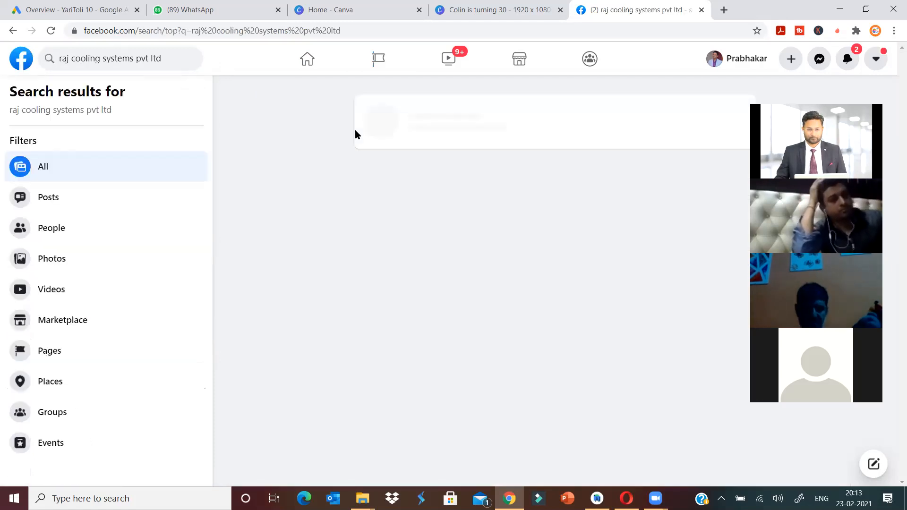
left_click(452, 117)
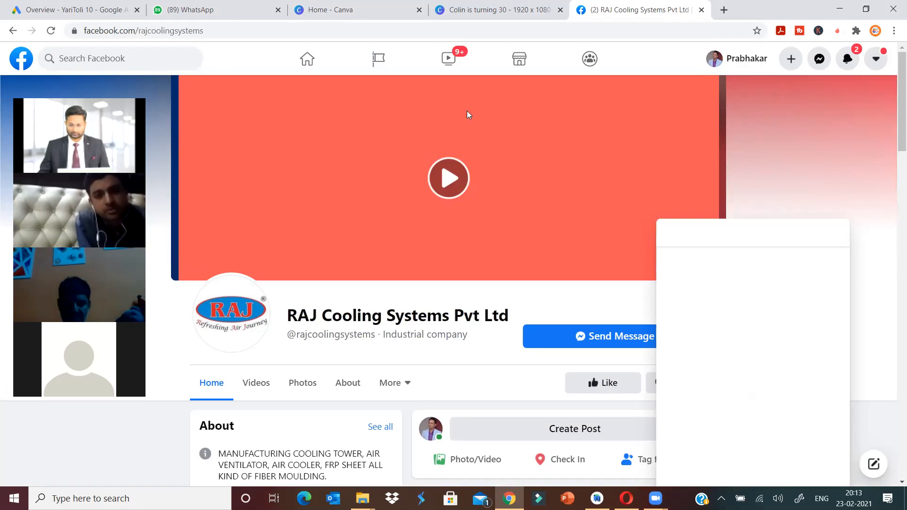
left_click(833, 237)
Step: Examine the banner designs in the posts on the RAJ Cooling Systems Pvt Ltd page
scroll(475, 297, "down", 5)
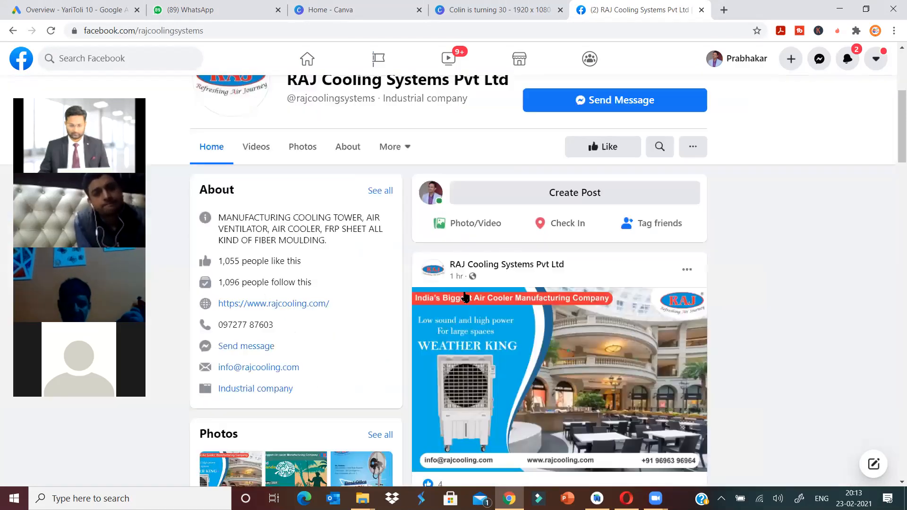
scroll(485, 314, "down", 5)
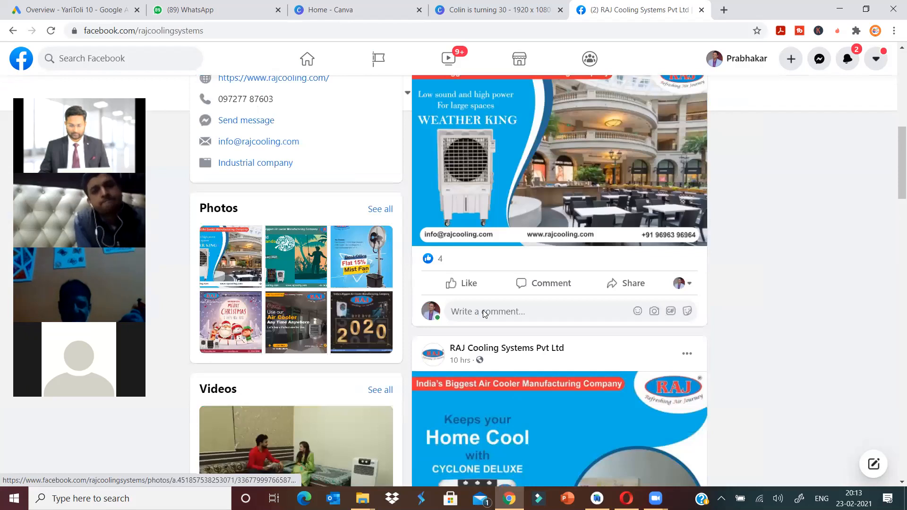
scroll(484, 314, "down", 5)
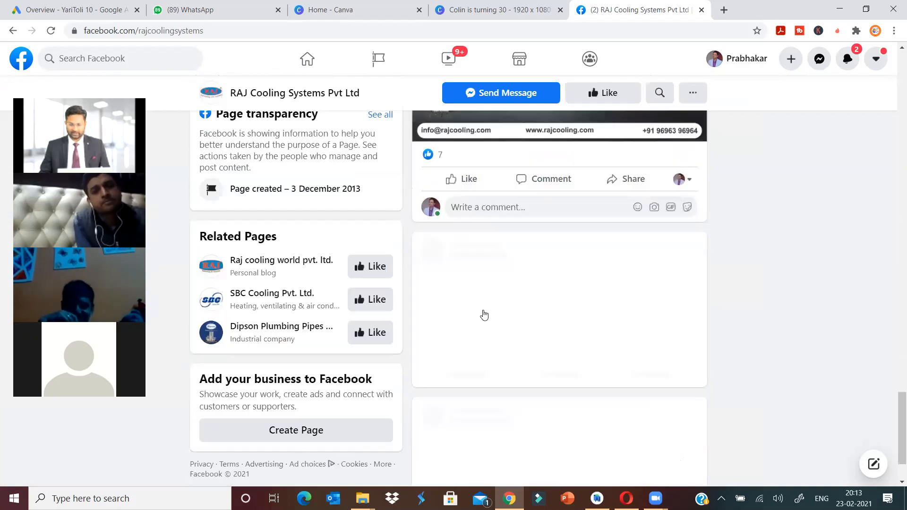
scroll(484, 314, "up", 10)
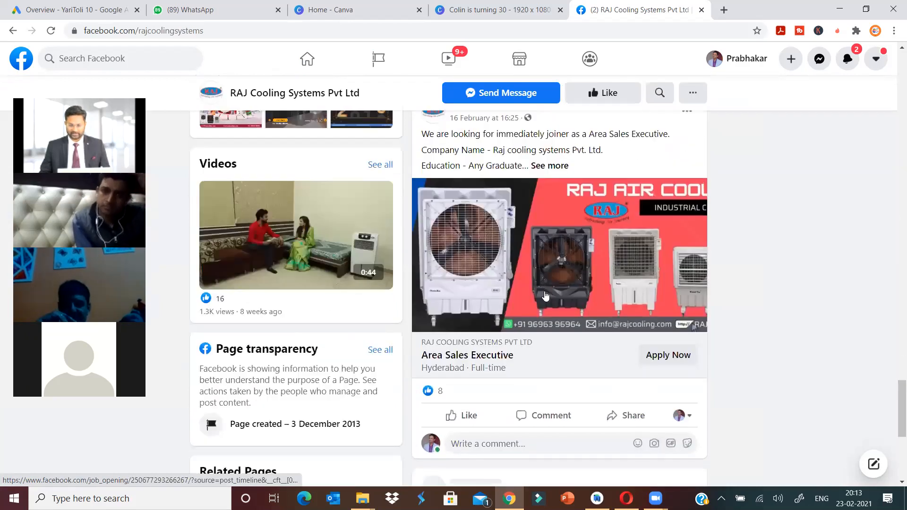
scroll(525, 304, "down", 5)
scroll(526, 304, "down", 1)
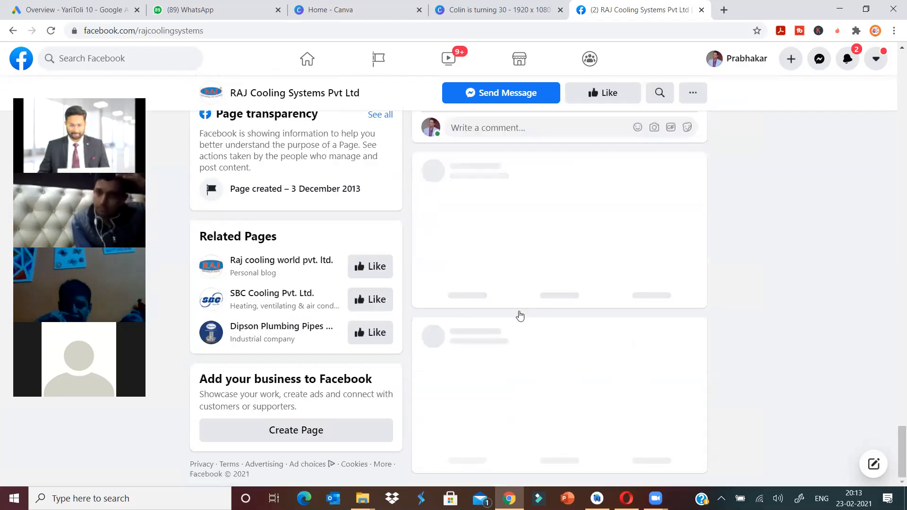
scroll(520, 316, "up", 4)
scroll(520, 317, "down", 4)
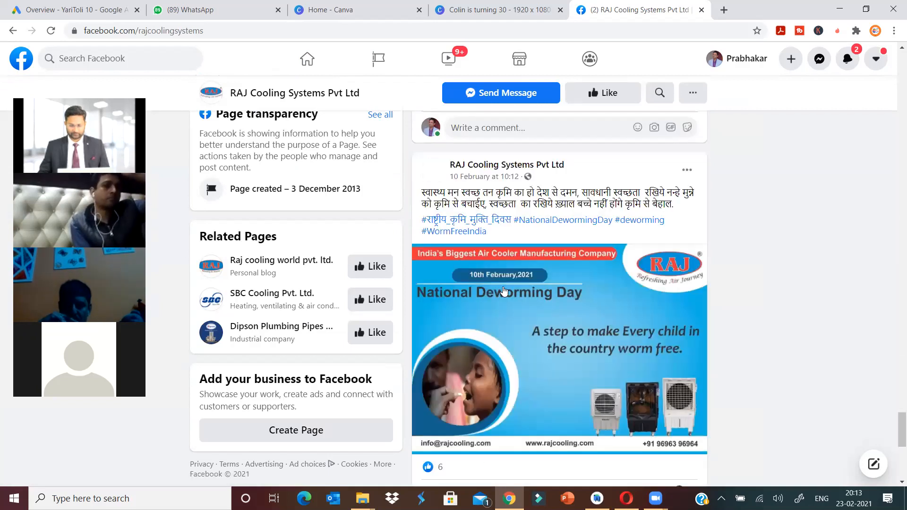
scroll(504, 292, "down", 15)
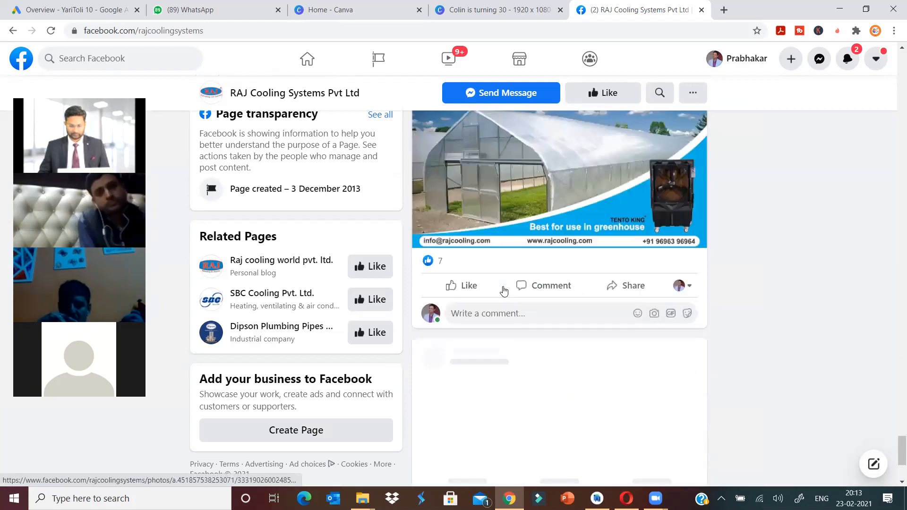
Step: Examine the older festival and product banners further down the RAJ Cooling Systems Pvt Ltd page, back to the 1 January New Year post
scroll(504, 291, "down", 10)
scroll(505, 293, "down", 5)
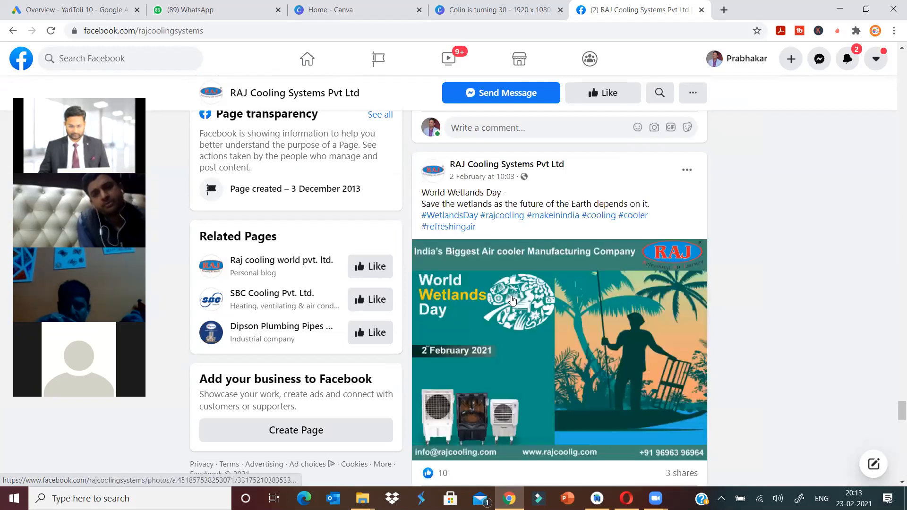
scroll(515, 302, "down", 1)
scroll(515, 303, "down", 10)
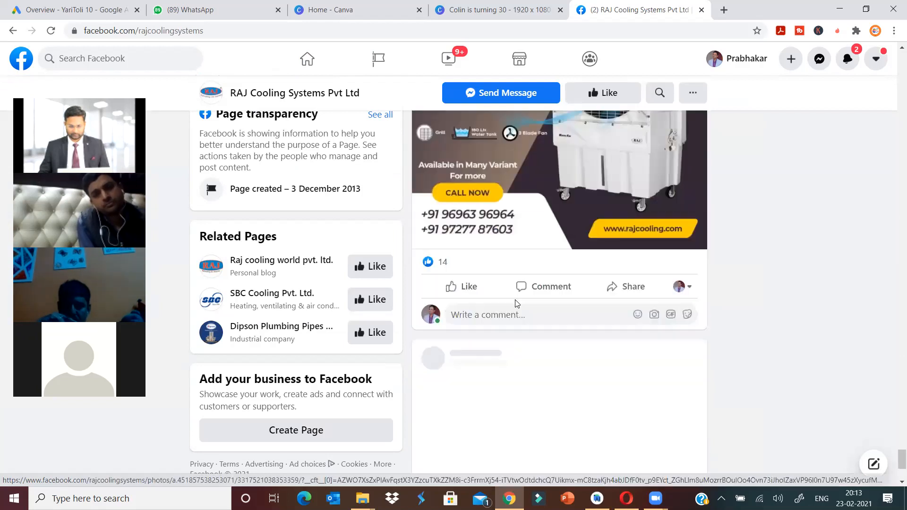
scroll(517, 304, "down", 4)
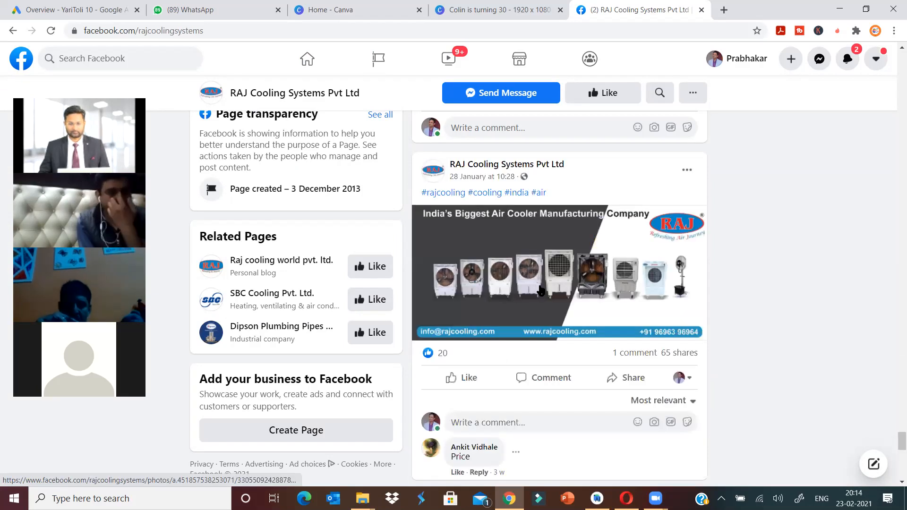
scroll(541, 291, "down", 10)
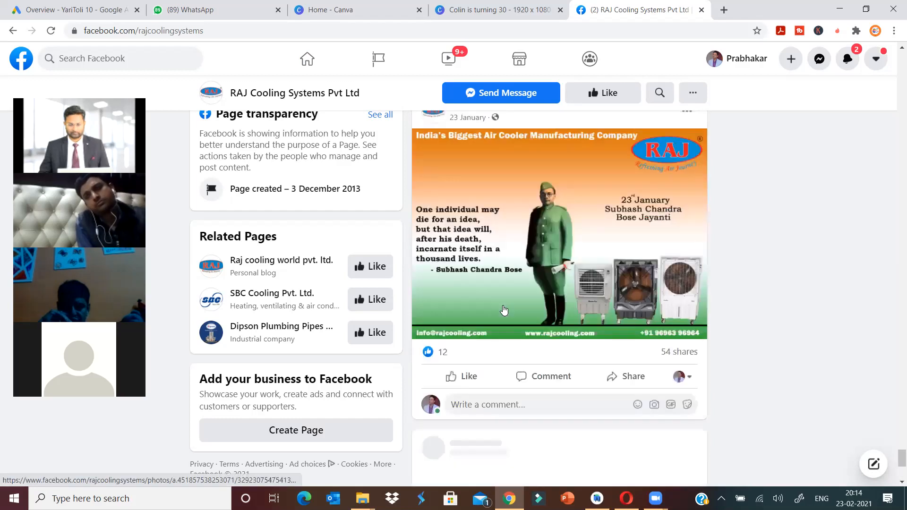
scroll(504, 309, "down", 5)
scroll(504, 309, "down", 5)
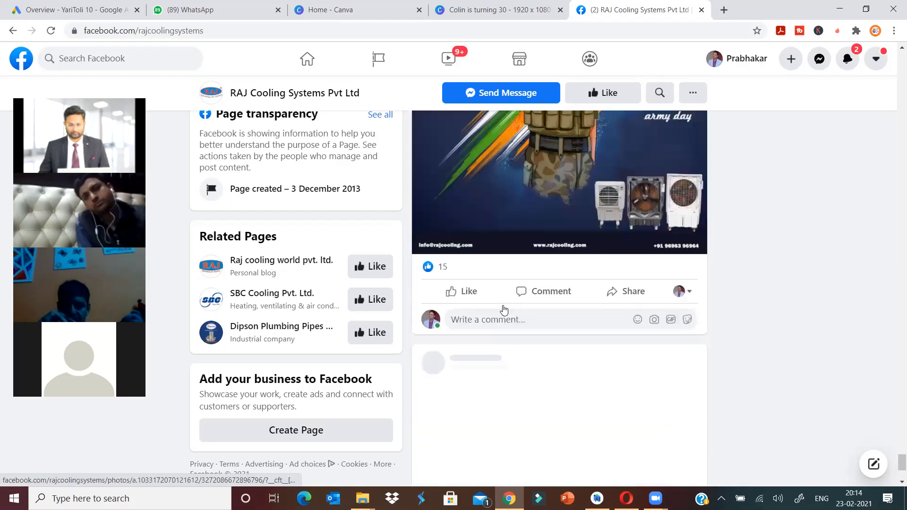
scroll(504, 310, "down", 4)
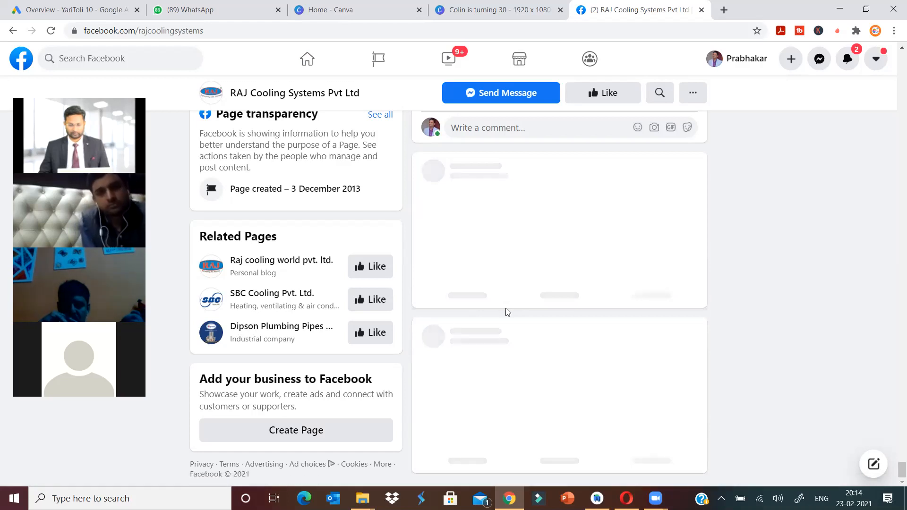
scroll(510, 315, "down", 5)
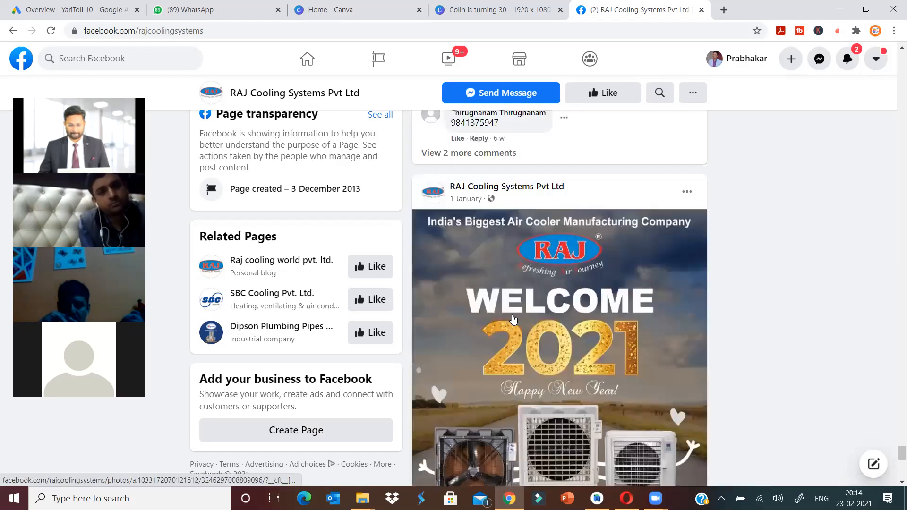
scroll(516, 322, "down", 1)
scroll(516, 321, "down", 8)
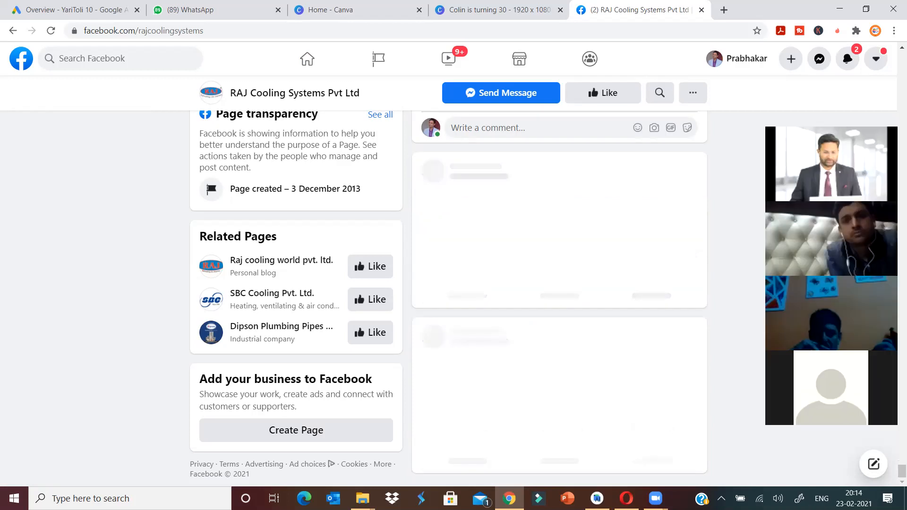
Step: Switch back to Canva, leave the Holi party banner for the home page, and open the overview of all designs
left_click(508, 10)
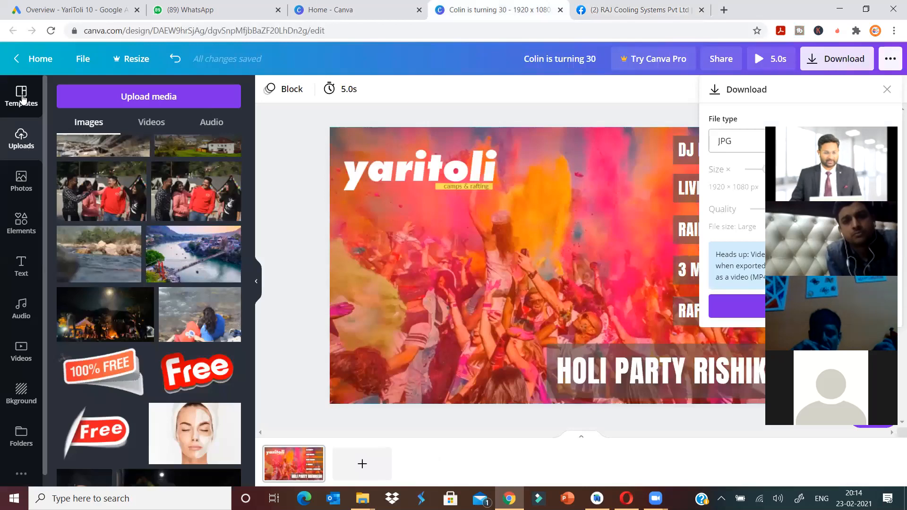
left_click(34, 59)
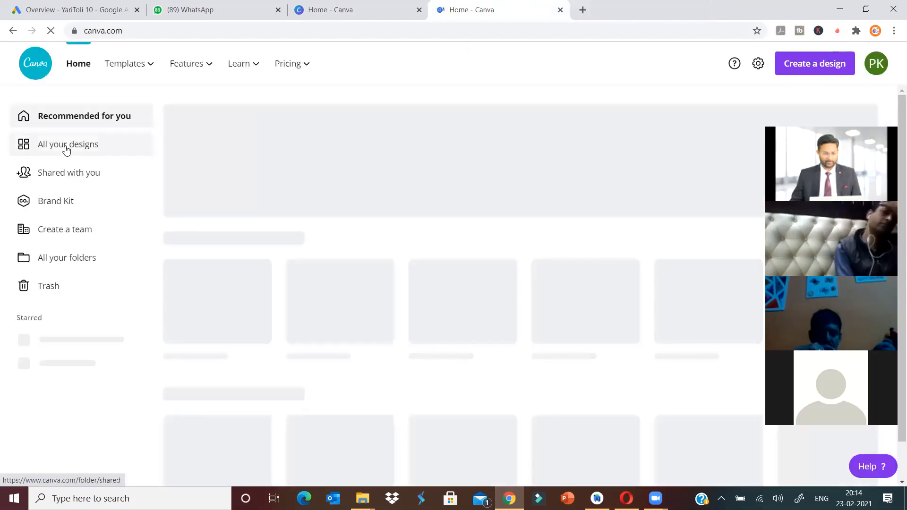
left_click(66, 147)
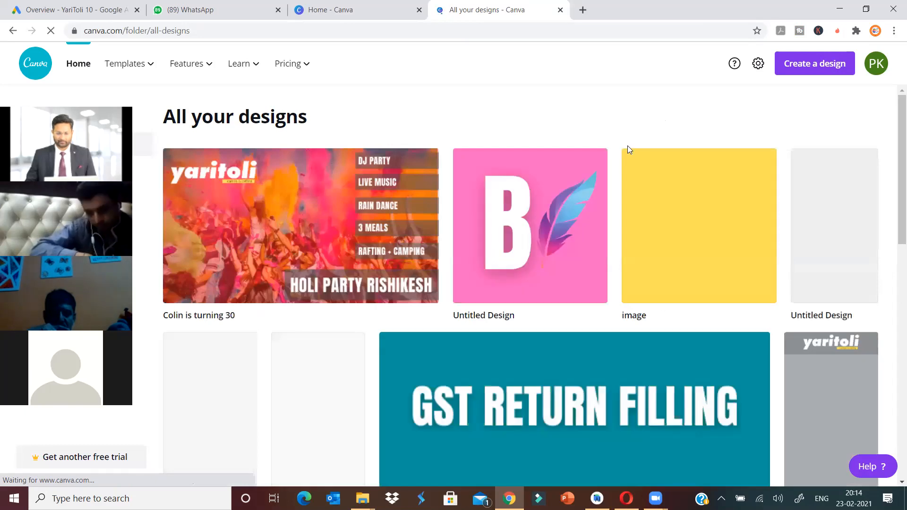
Step: Look through the recent designs and open the Happiness lies within You design for editing
scroll(611, 185, "down", 4)
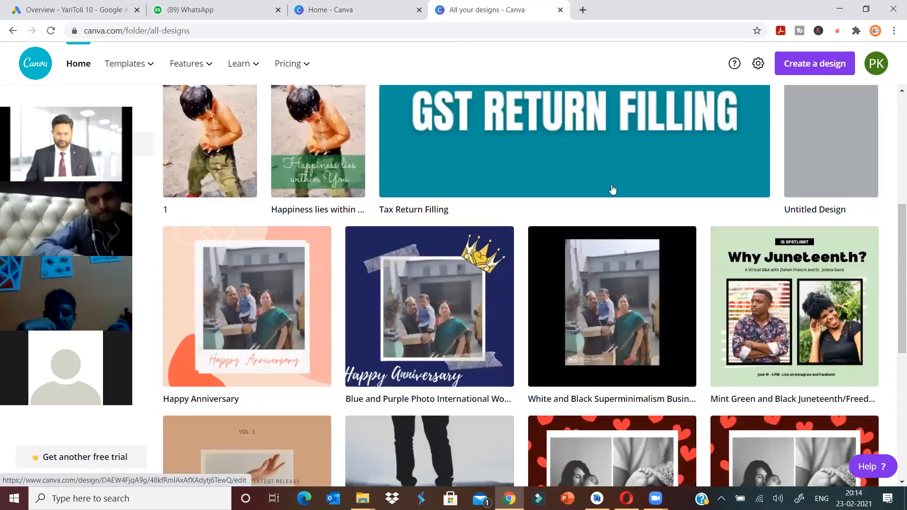
scroll(613, 189, "up", 3)
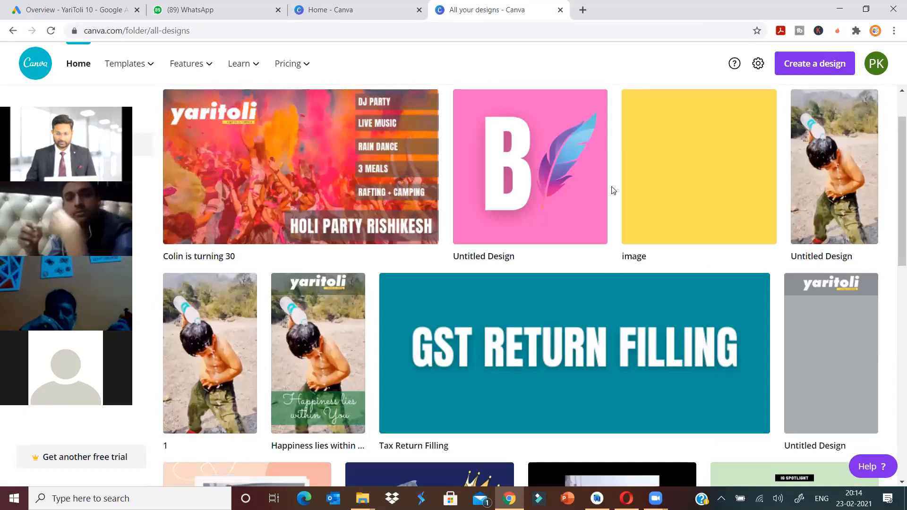
scroll(607, 199, "down", 1)
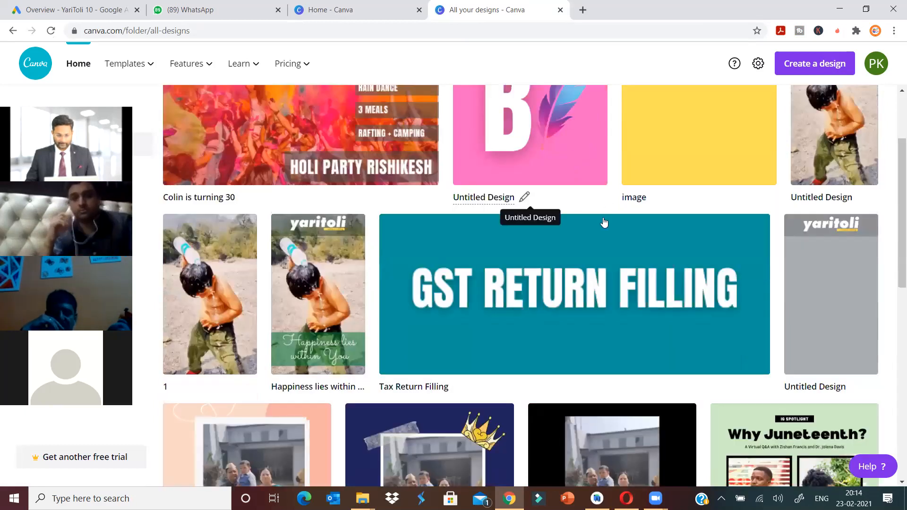
scroll(603, 239, "down", 1)
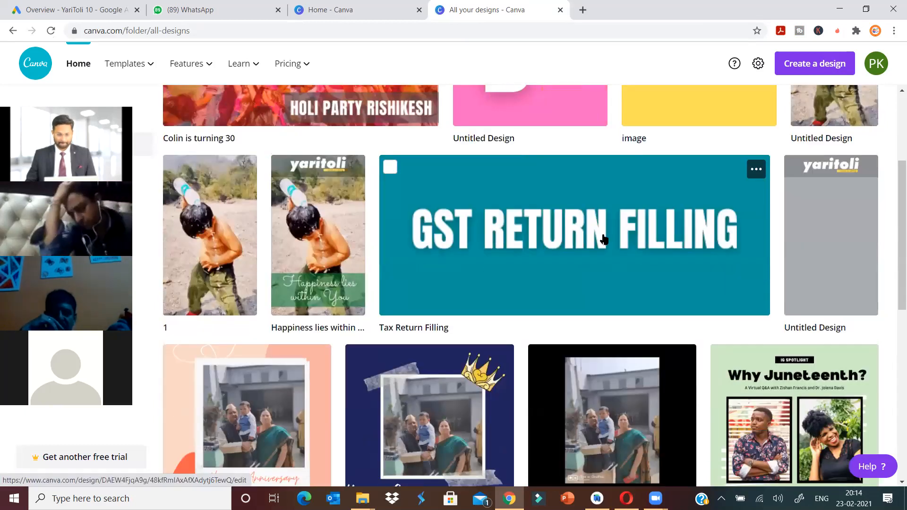
scroll(604, 239, "down", 2)
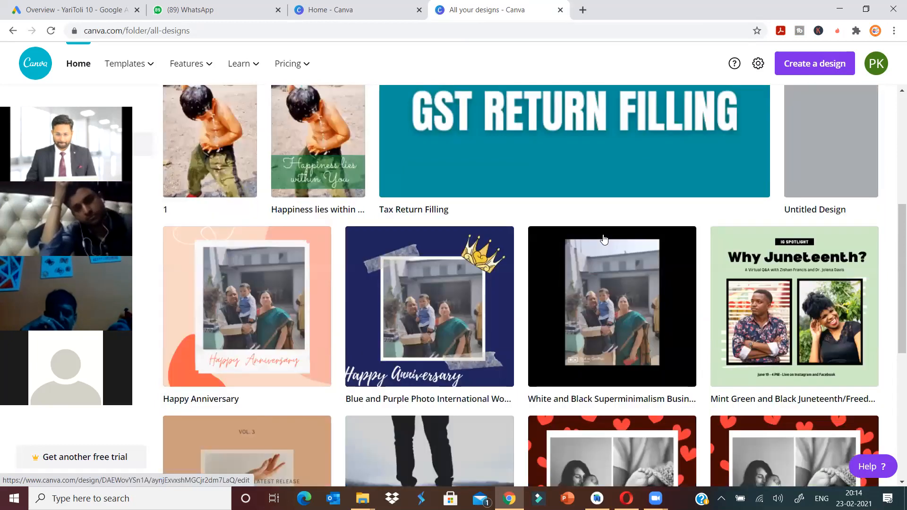
scroll(311, 289, "up", 3)
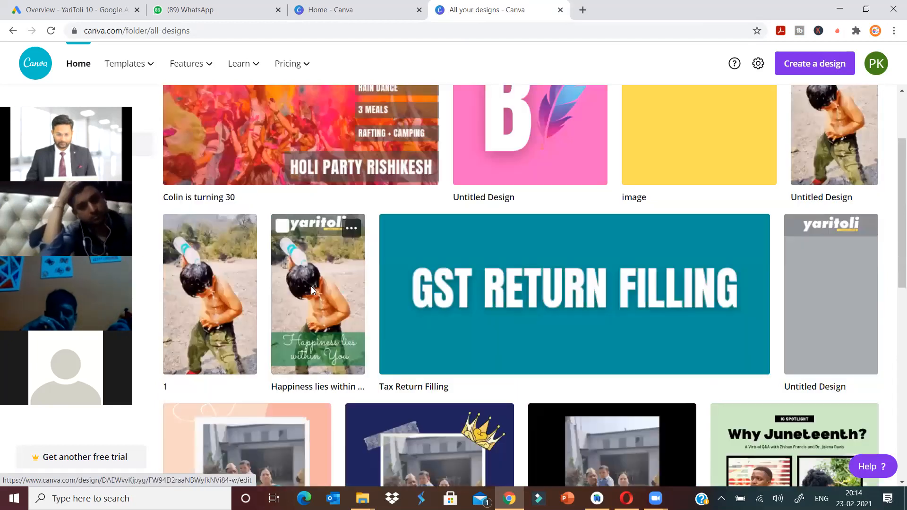
left_click(311, 288)
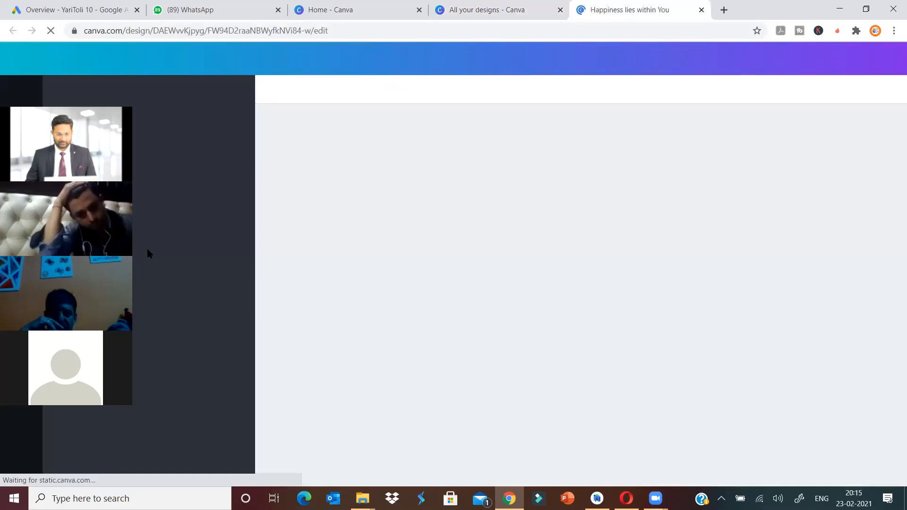
Step: Play the video in the Happiness lies within You design and pause it near the end
left_click_drag(118, 251, 208, 247)
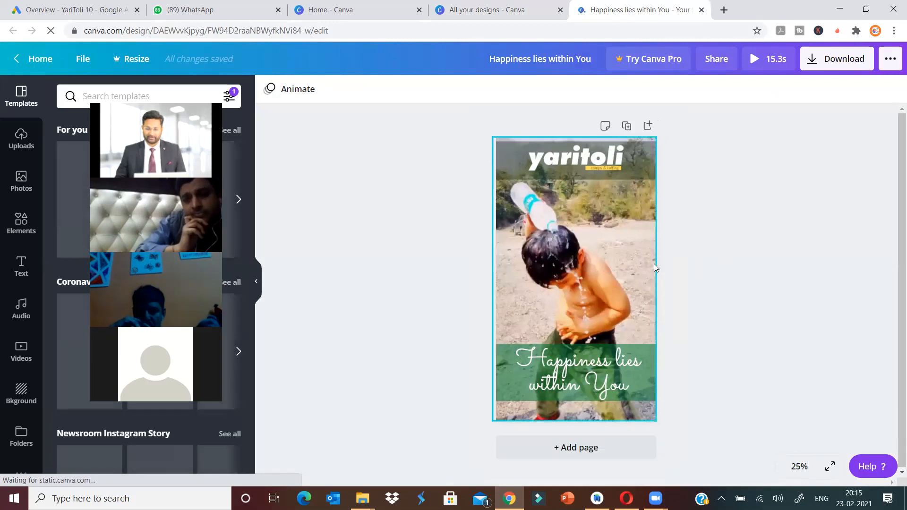
left_click(574, 278)
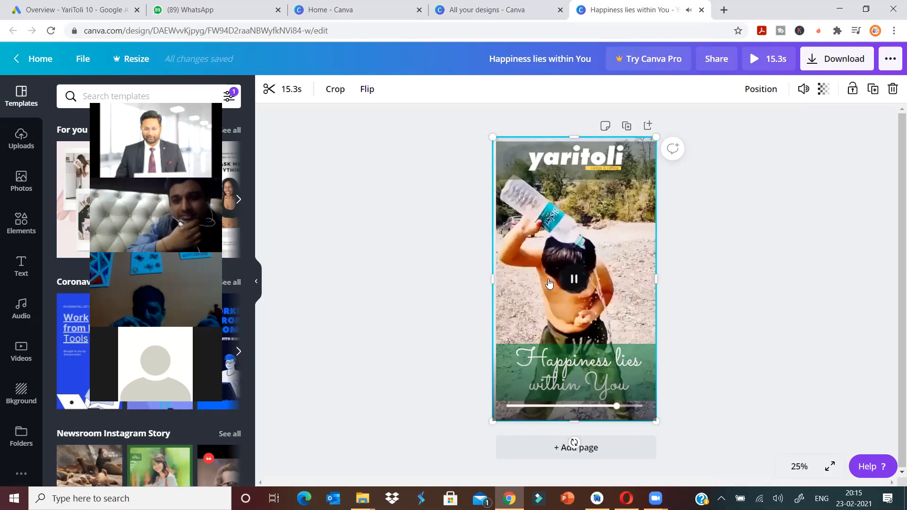
left_click(574, 281)
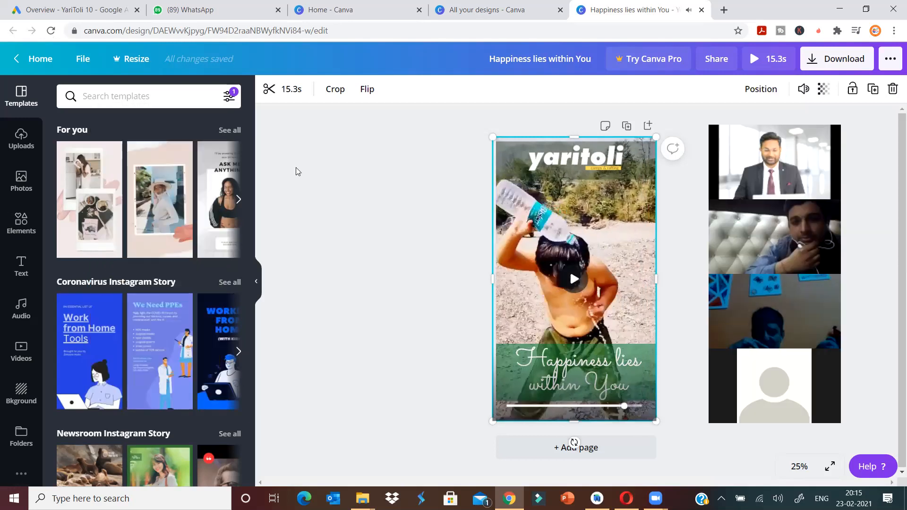
Step: Return to the overview of all designs and look through the older banners, logos, posts and covers
left_click(33, 61)
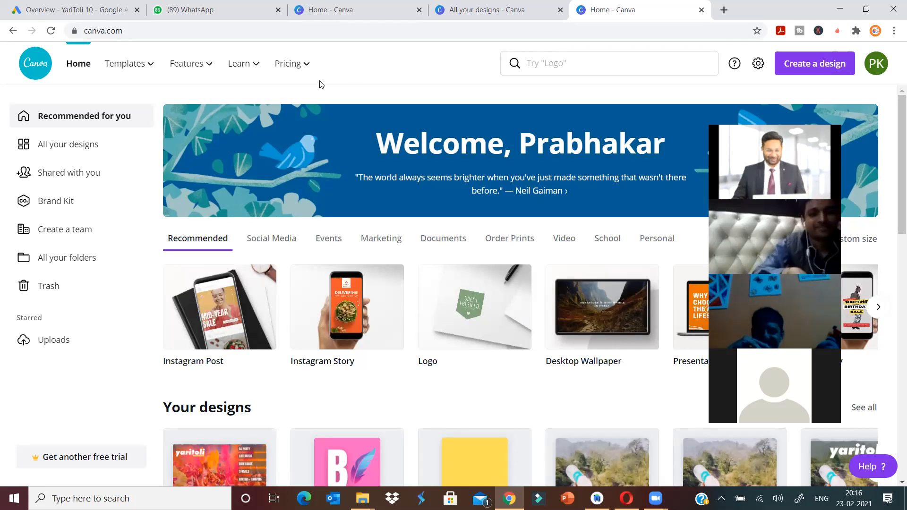
left_click(76, 147)
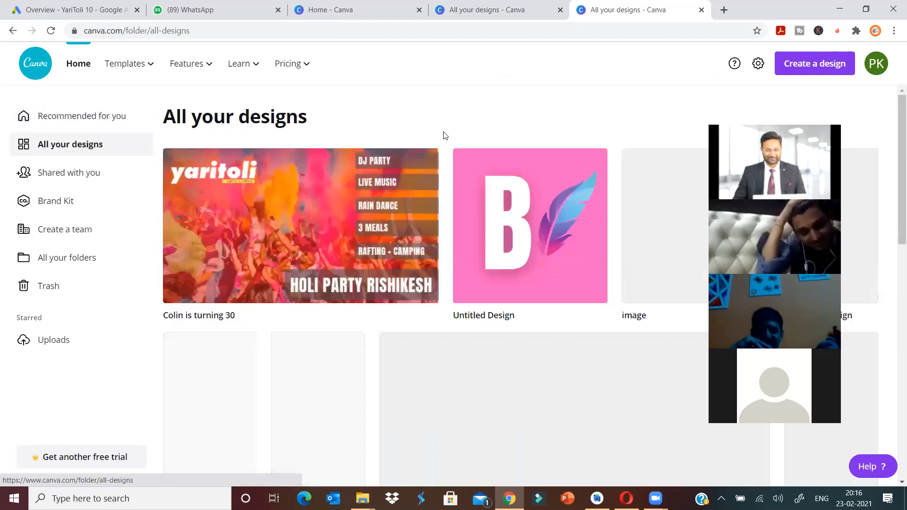
scroll(447, 201, "down", 2)
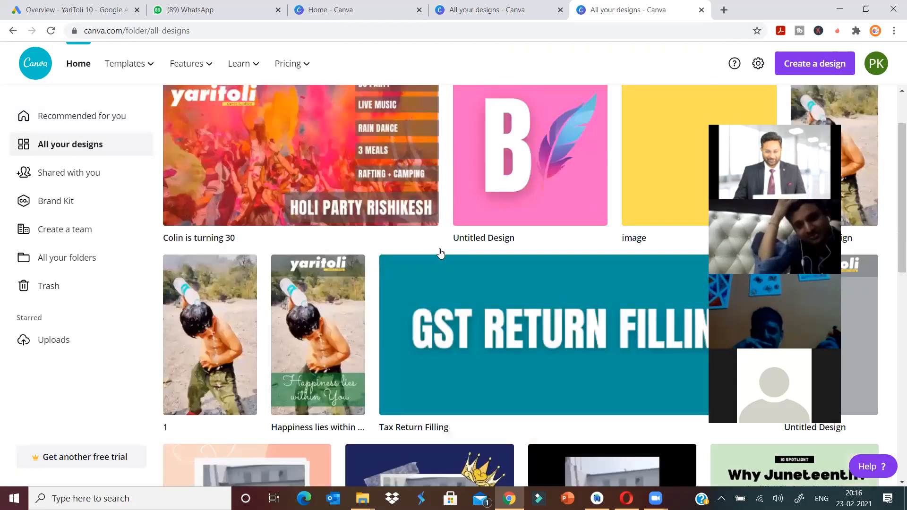
scroll(440, 254, "down", 7)
scroll(440, 253, "down", 14)
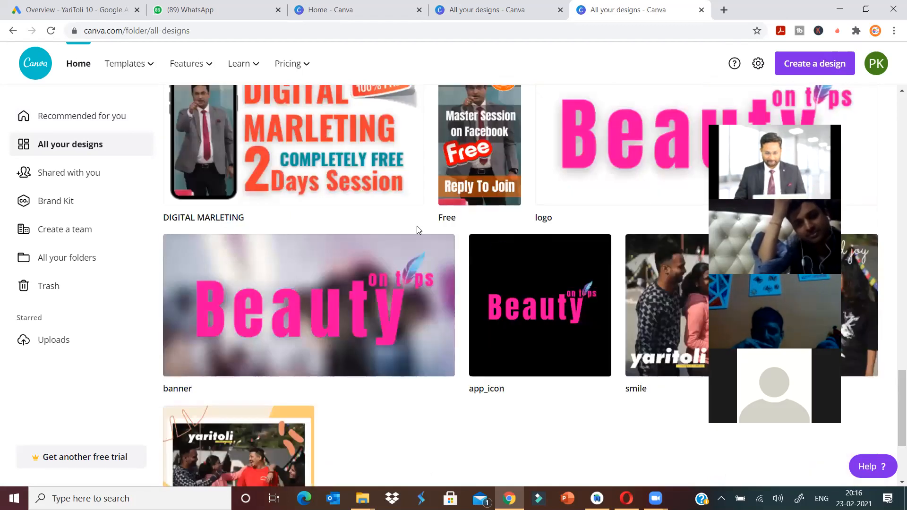
scroll(389, 231, "up", 2)
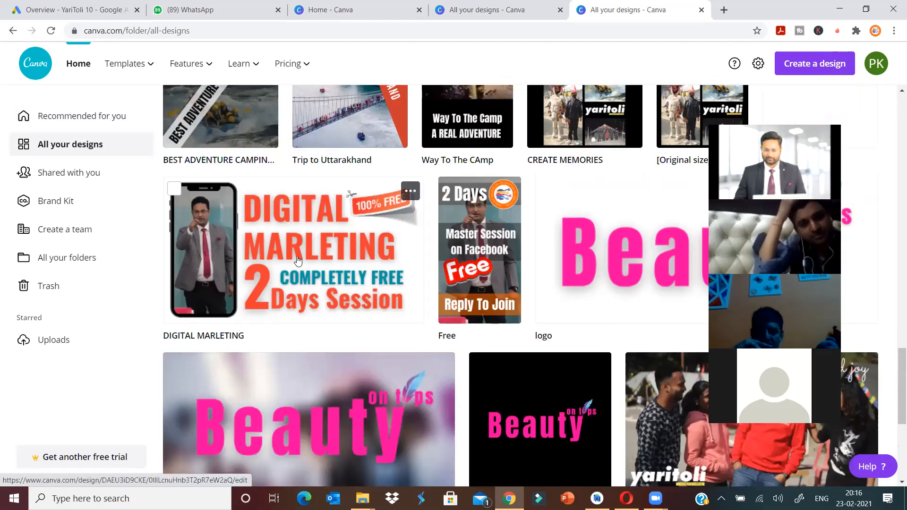
scroll(298, 263, "down", 5)
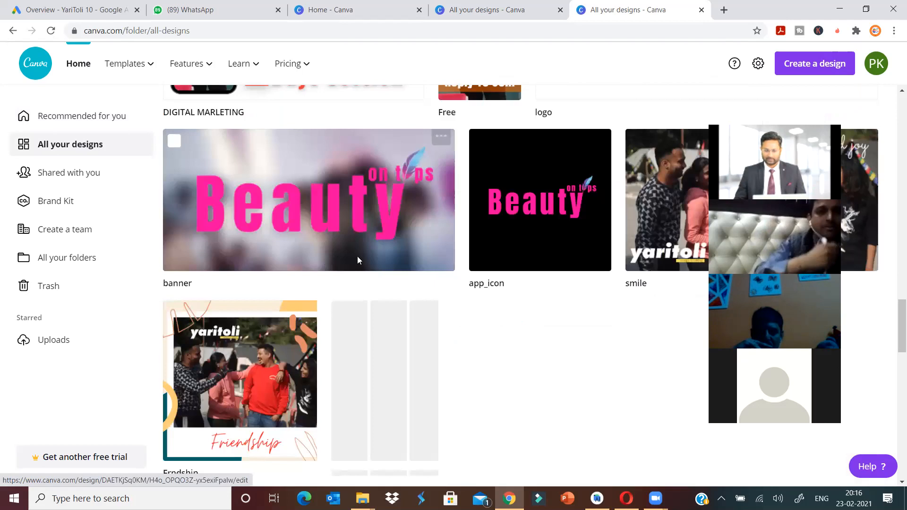
scroll(359, 258, "down", 3)
scroll(373, 255, "down", 5)
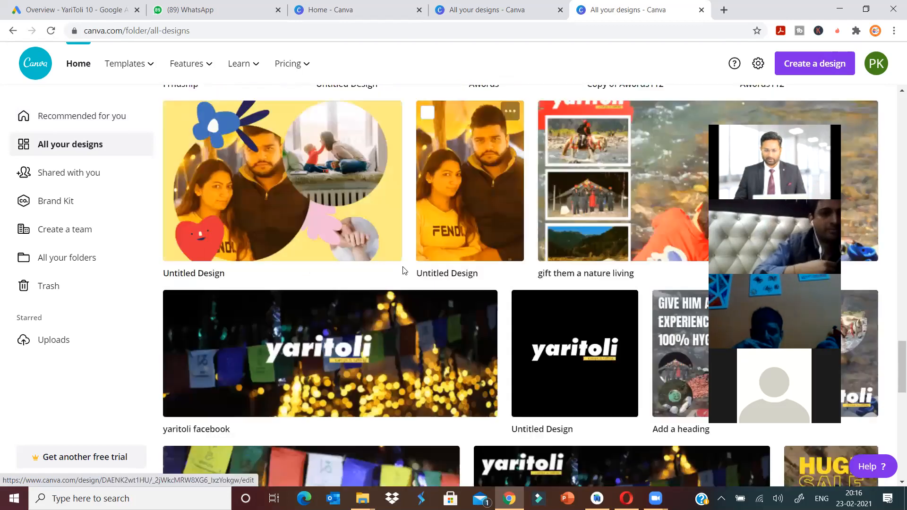
scroll(403, 271, "down", 5)
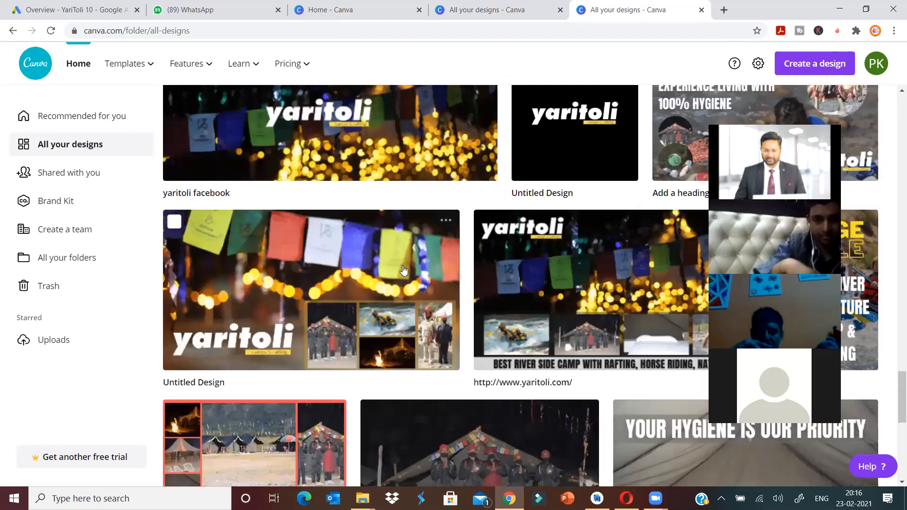
scroll(403, 270, "down", 6)
scroll(380, 267, "down", 6)
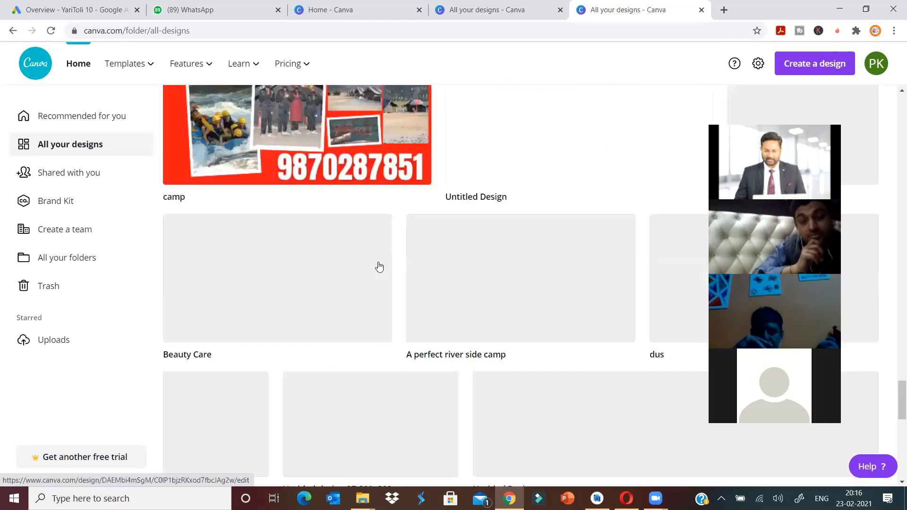
scroll(372, 262, "down", 1)
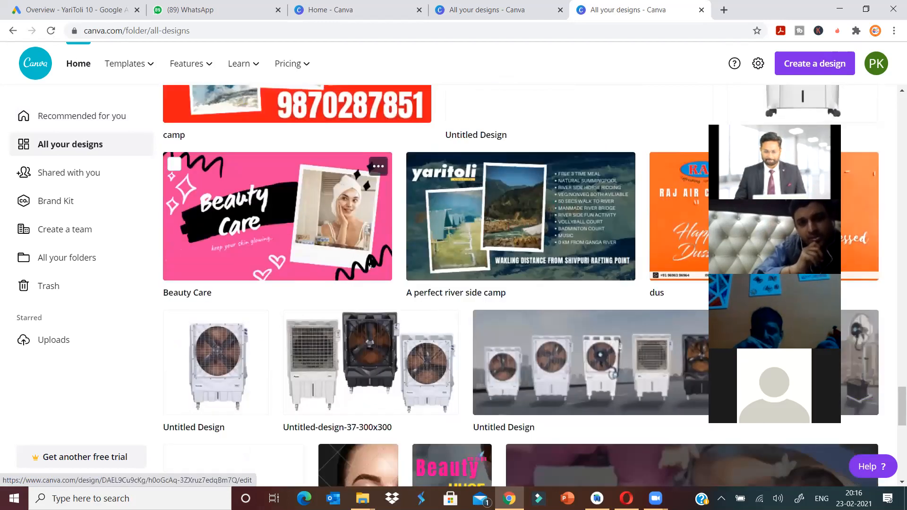
scroll(372, 263, "down", 10)
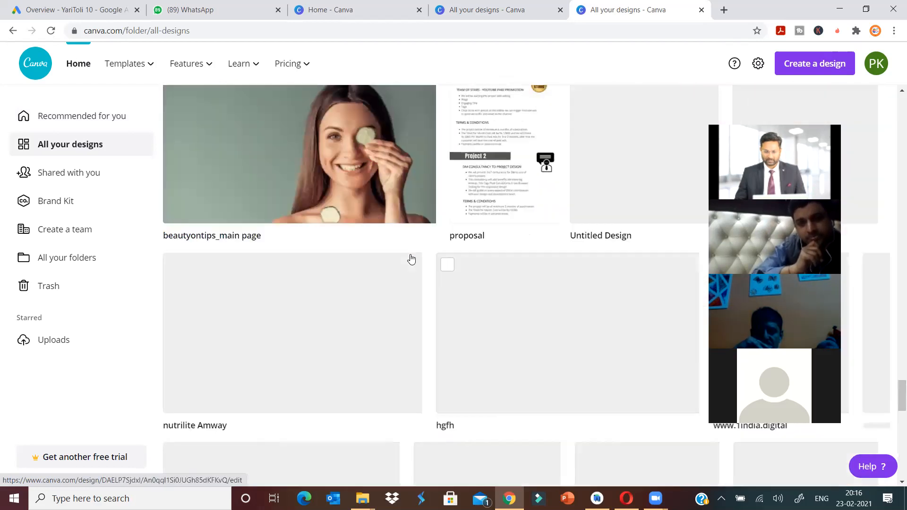
Step: Find the Beauty on tips HUGE SALE banner named sale among the older designs and open it
scroll(421, 259, "up", 3)
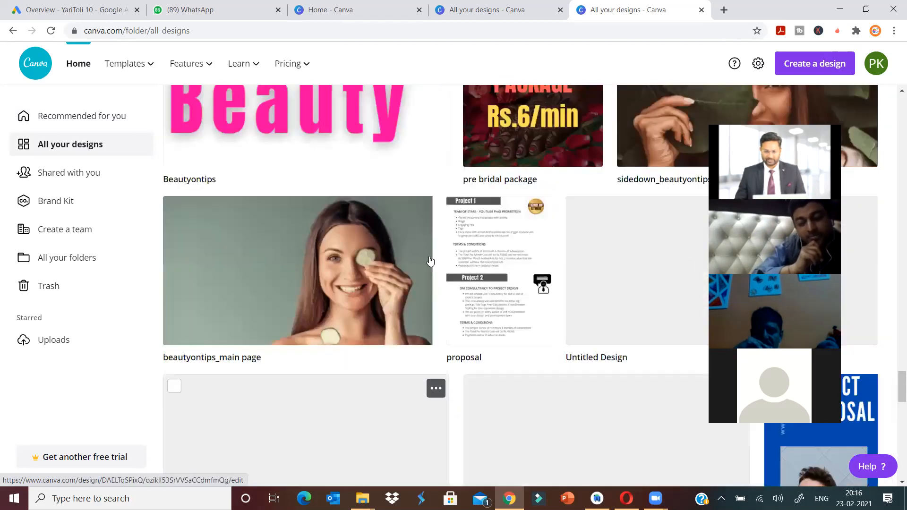
scroll(427, 262, "up", 6)
scroll(424, 259, "down", 9)
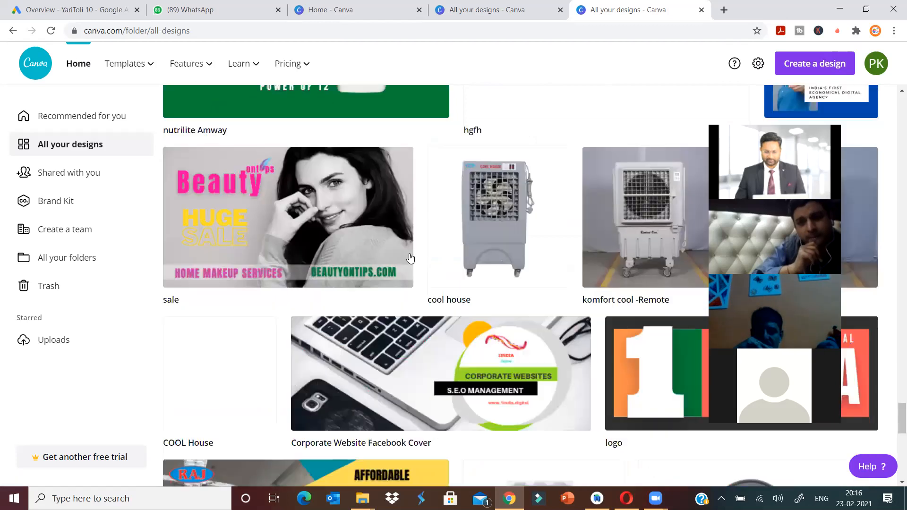
left_click(339, 225)
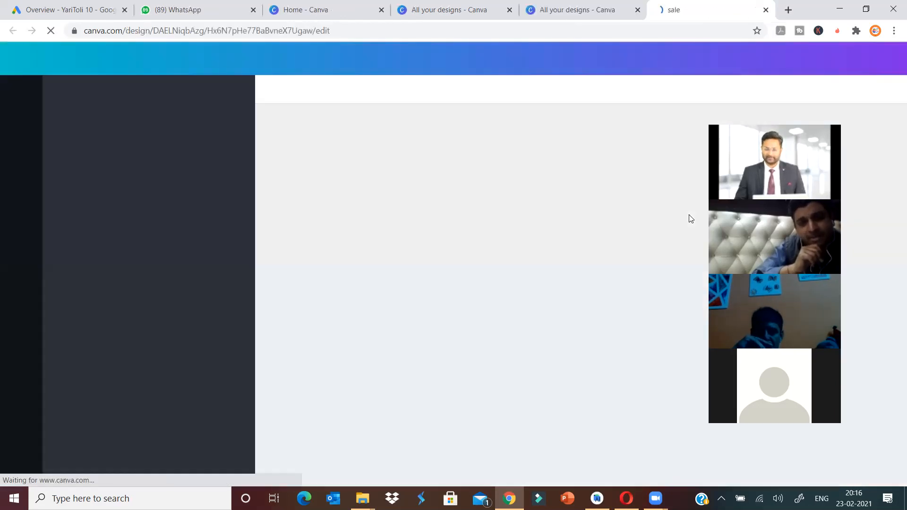
left_click_drag(760, 175, 134, 155)
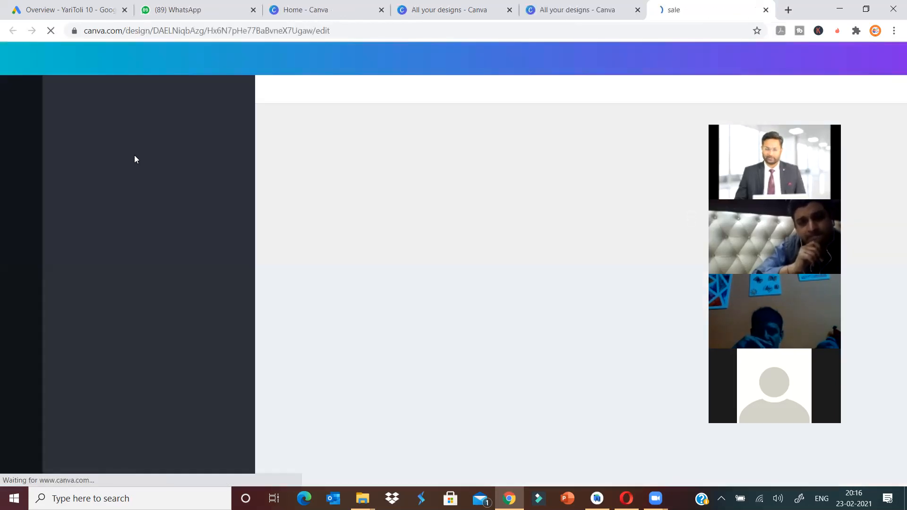
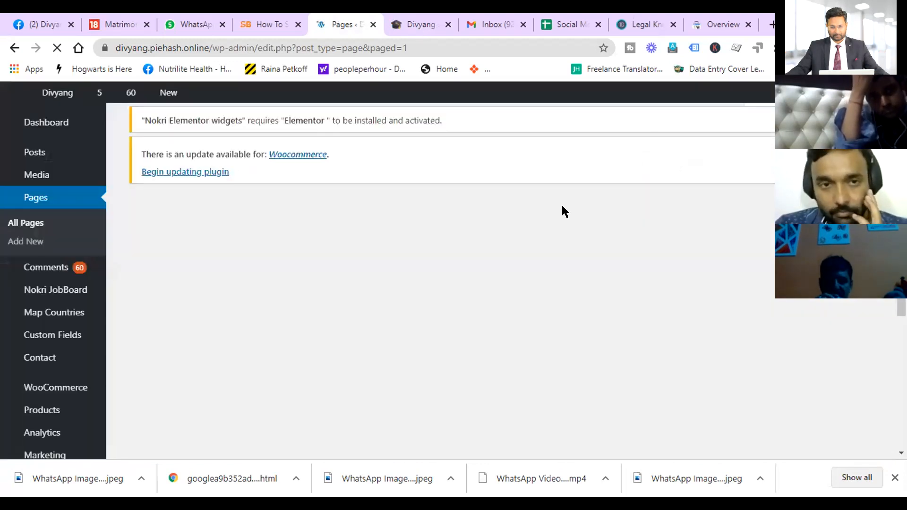
Step: Switch to the live Divyang Skills site and look through its homepage from the job categories to the pricing packages
key("ctrl+Tab")
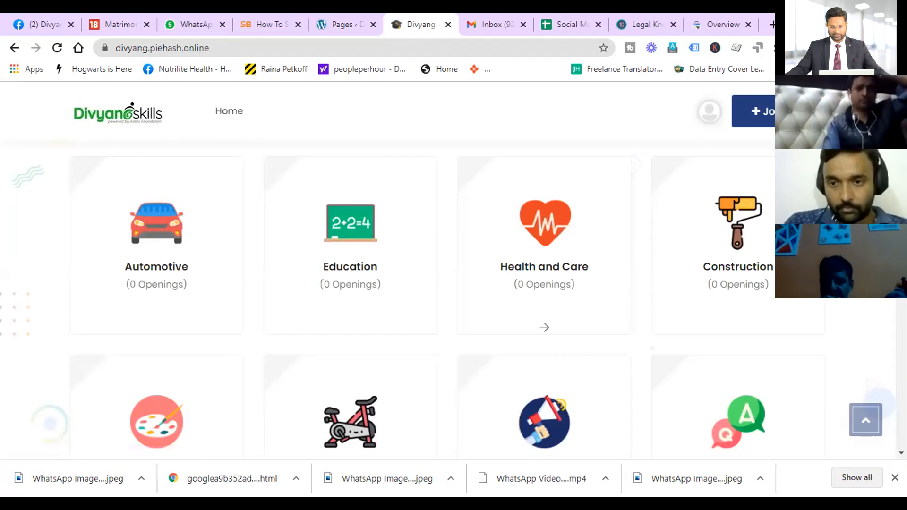
scroll(545, 307, "down", 1)
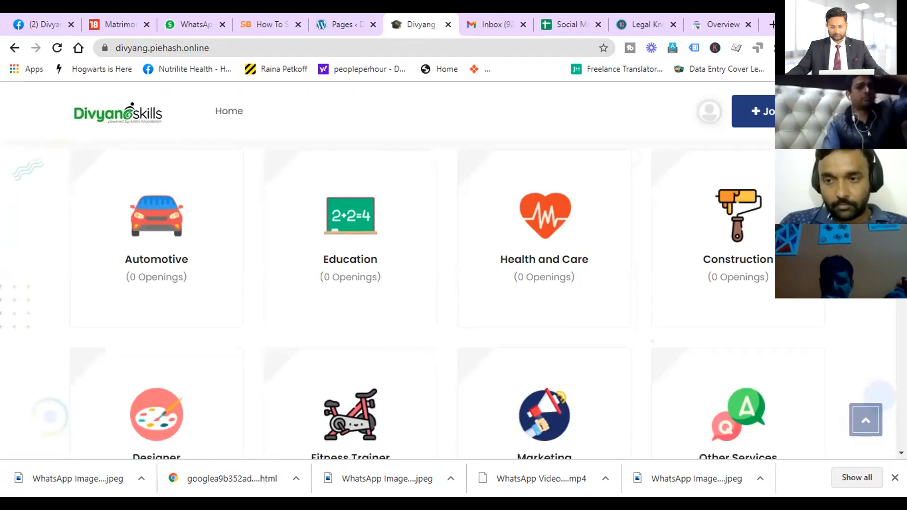
scroll(453, 301, "down", 10)
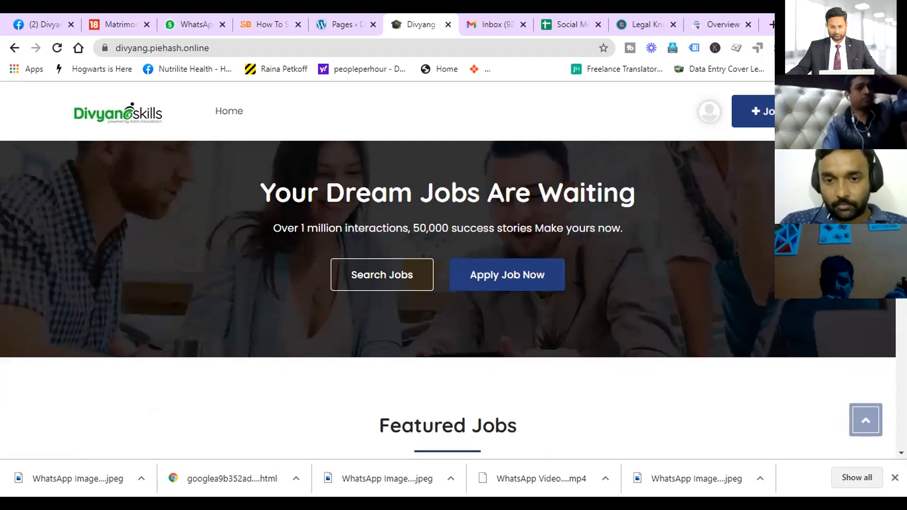
scroll(447, 299, "down", 1)
scroll(448, 300, "down", 15)
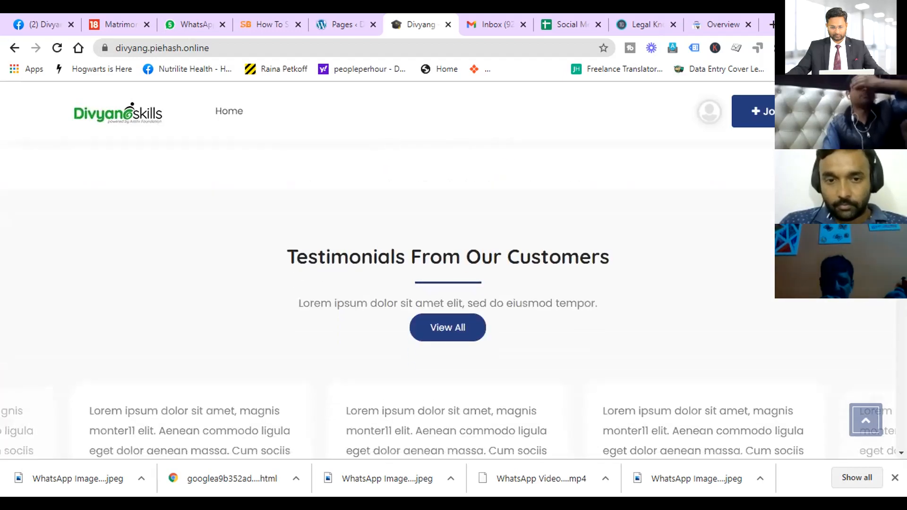
scroll(448, 299, "up", 1)
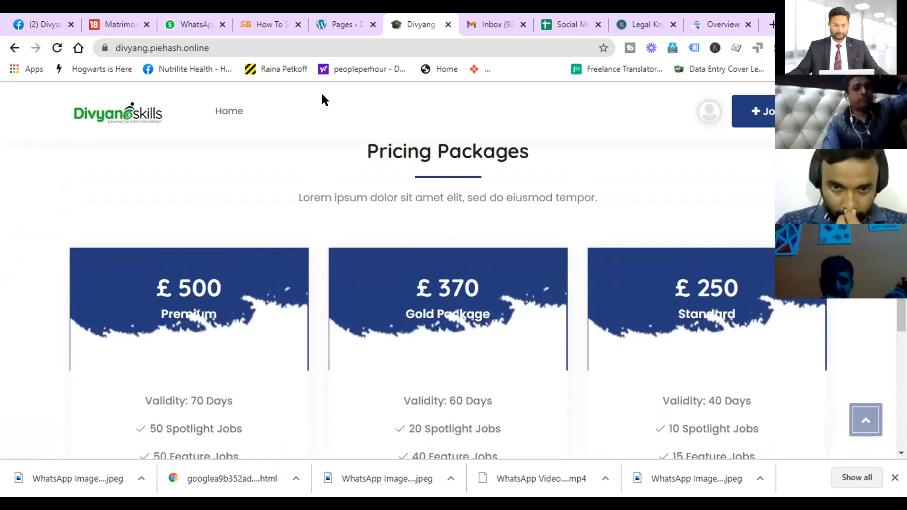
Step: Compare the WordPress Pages list with the live Divyang Skills homepage and look through the listed pages
left_click(336, 27)
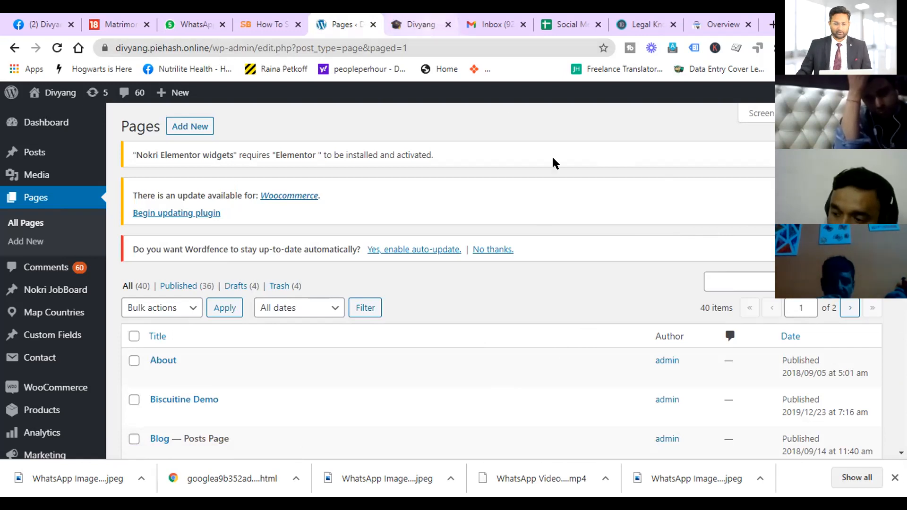
left_click(416, 21)
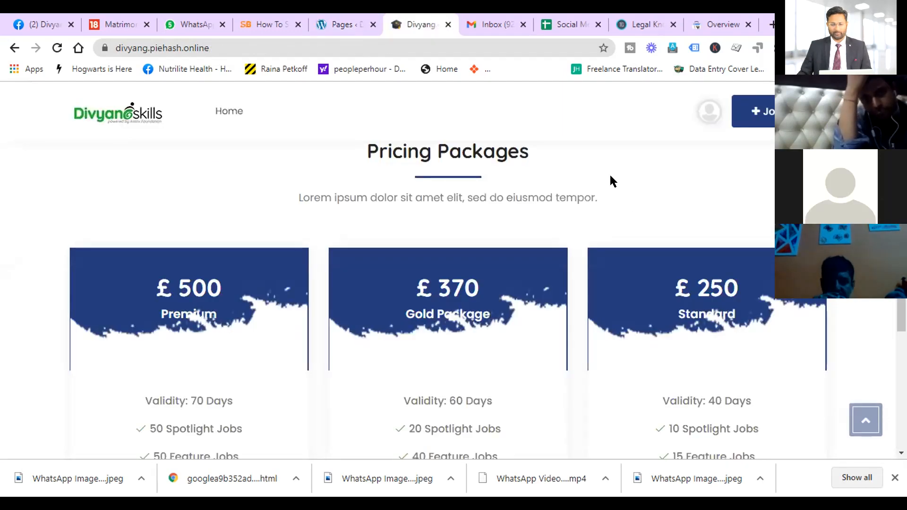
left_click(352, 24)
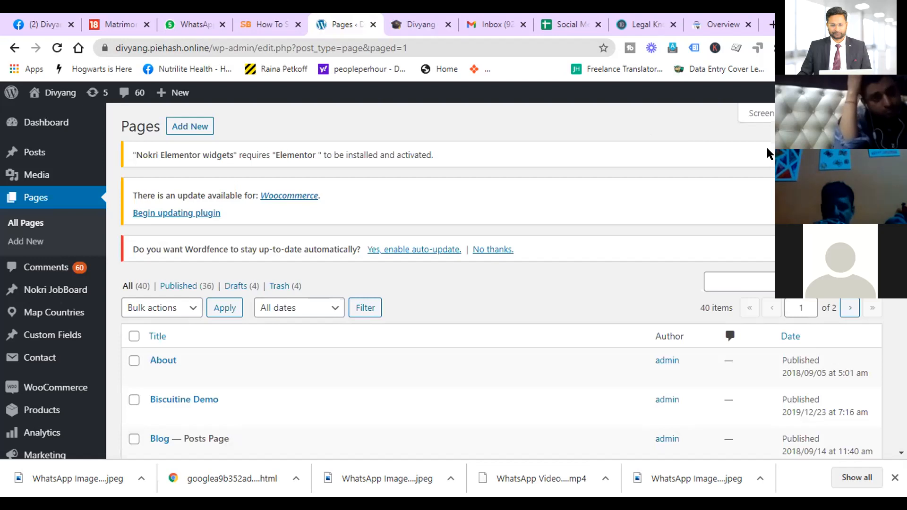
scroll(567, 243, "down", 3)
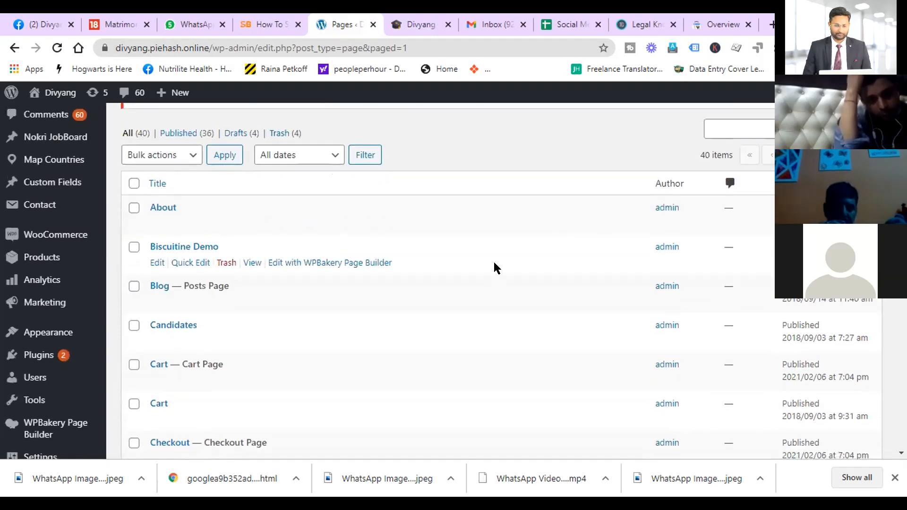
scroll(565, 240, "up", 3)
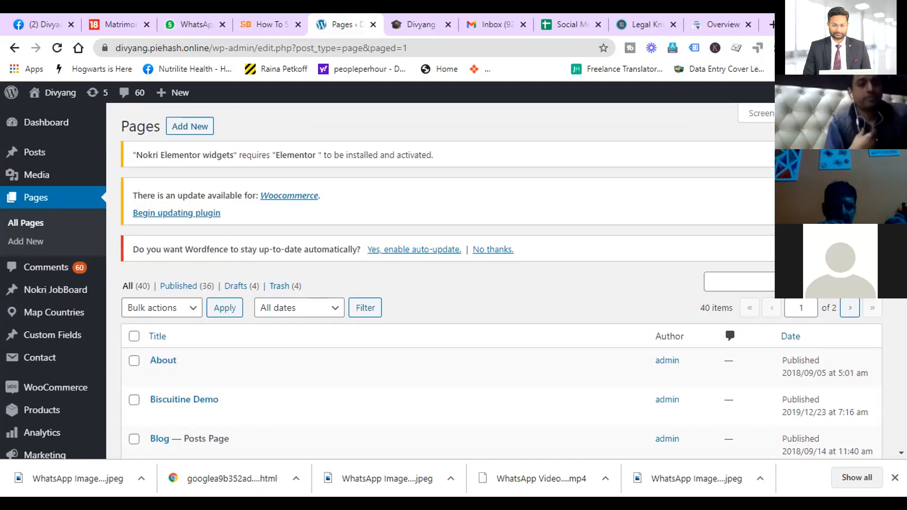
Step: Open the WordPress Dashboard home and look over its getting-started links, site health and content summary
mouse_move(49, 126)
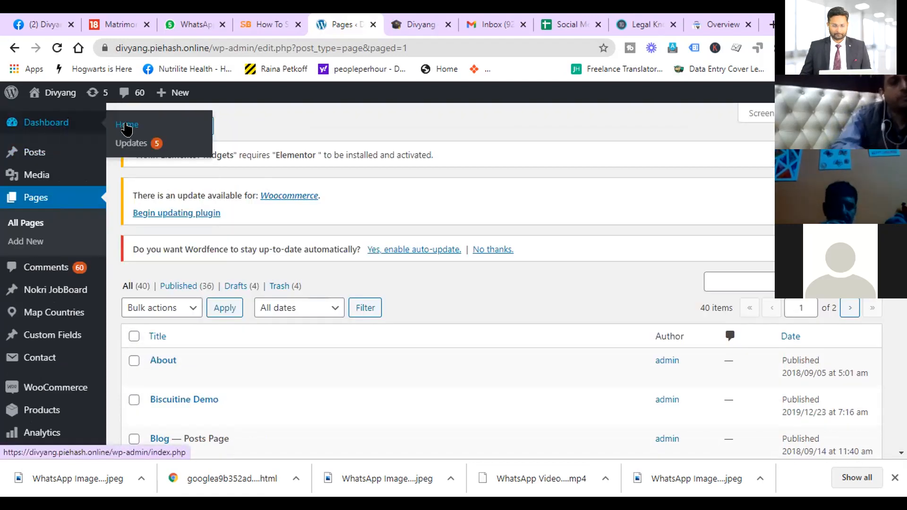
left_click(126, 127)
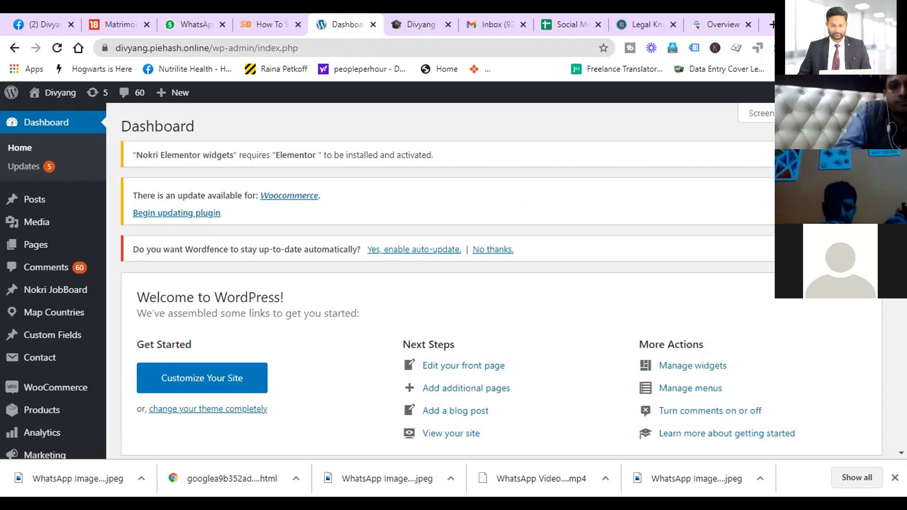
scroll(557, 124, "down", 4)
triple_click(561, 174)
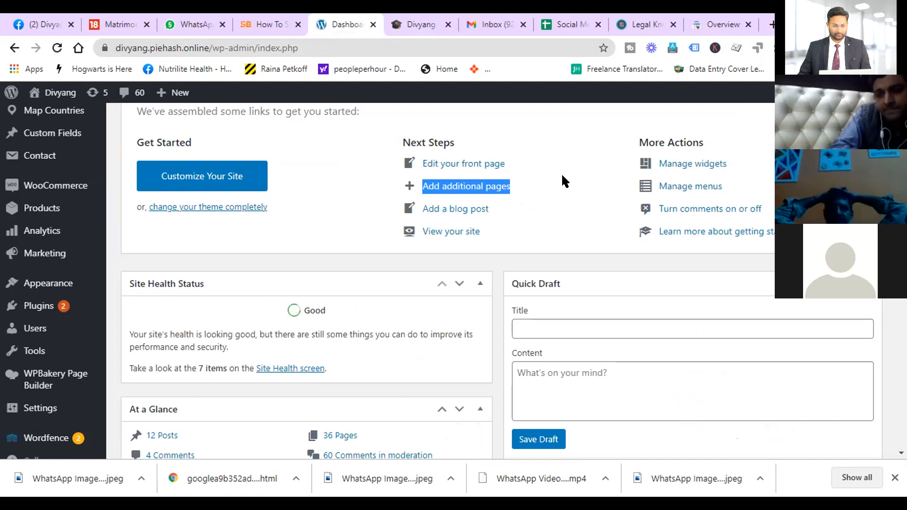
scroll(28, 169, "up", 5)
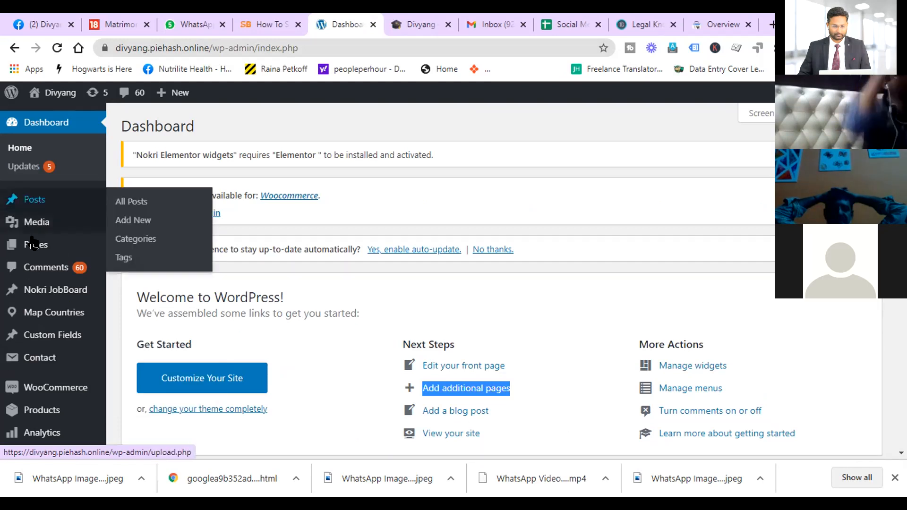
Step: Search all the site's pages for "home" and open the Home 3 front page in WPBakery Page Builder
mouse_move(32, 248)
left_click(127, 247)
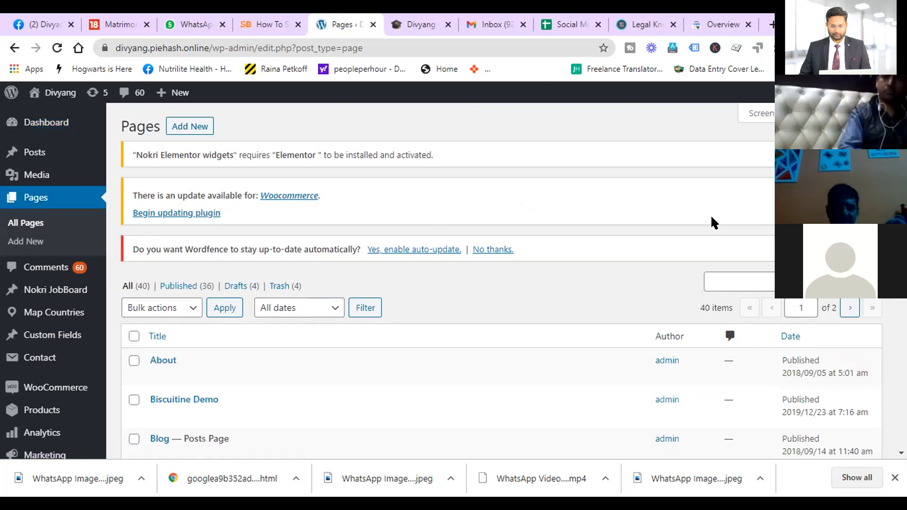
left_click(738, 282)
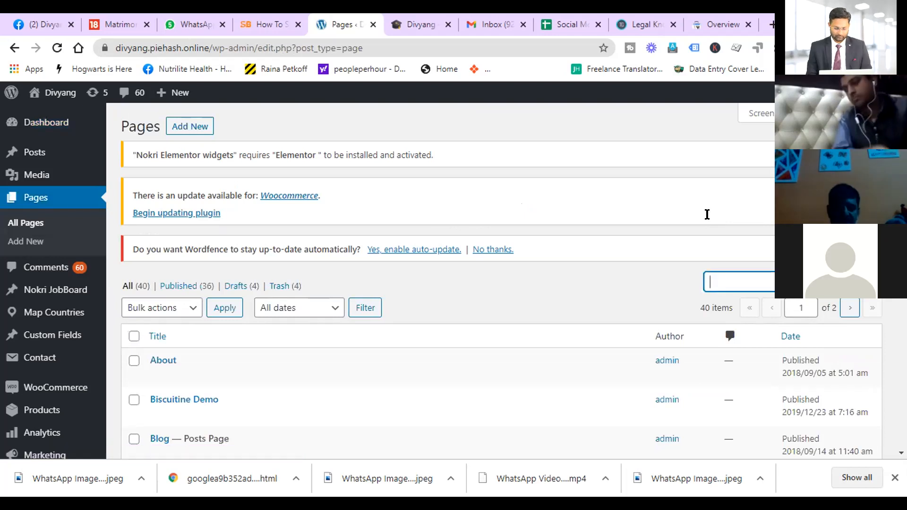
type("home")
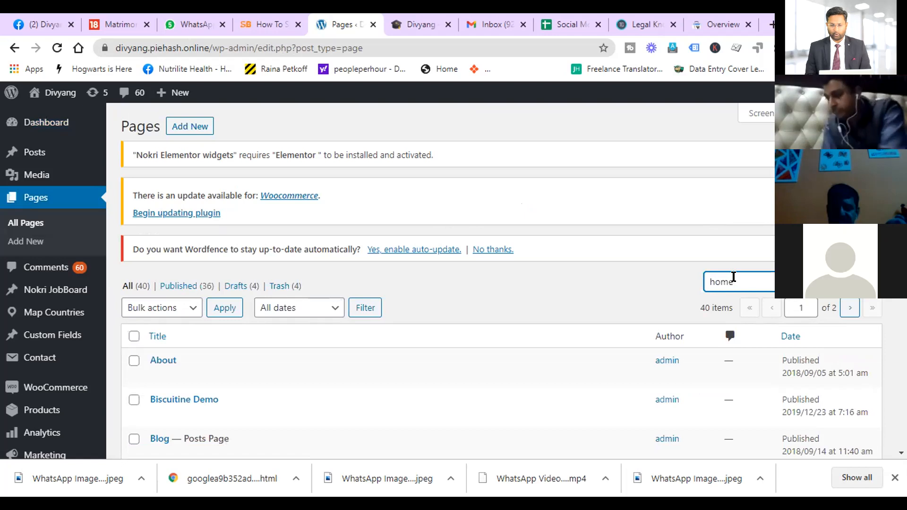
key("Return")
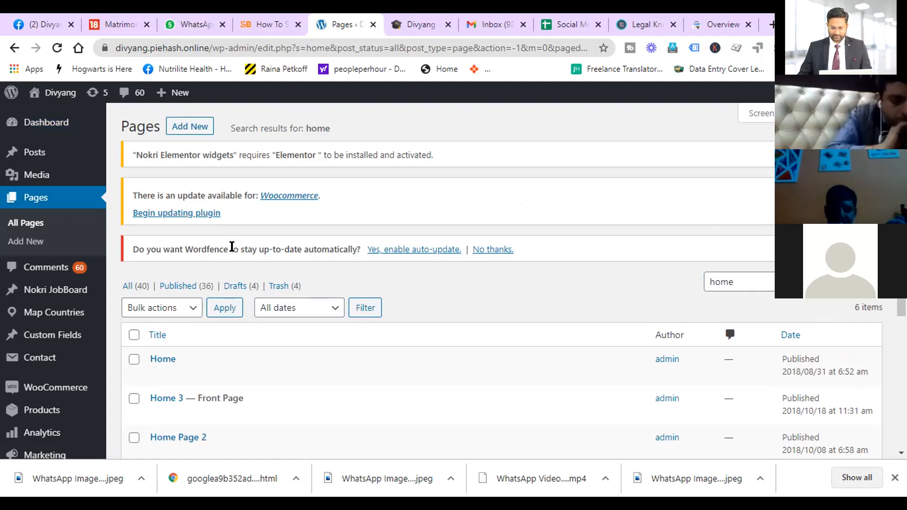
left_click(895, 478)
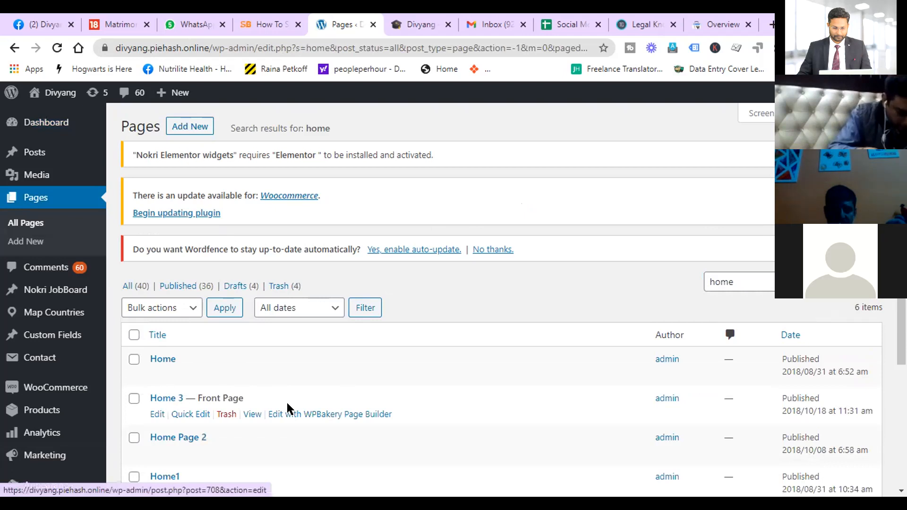
left_click(297, 415)
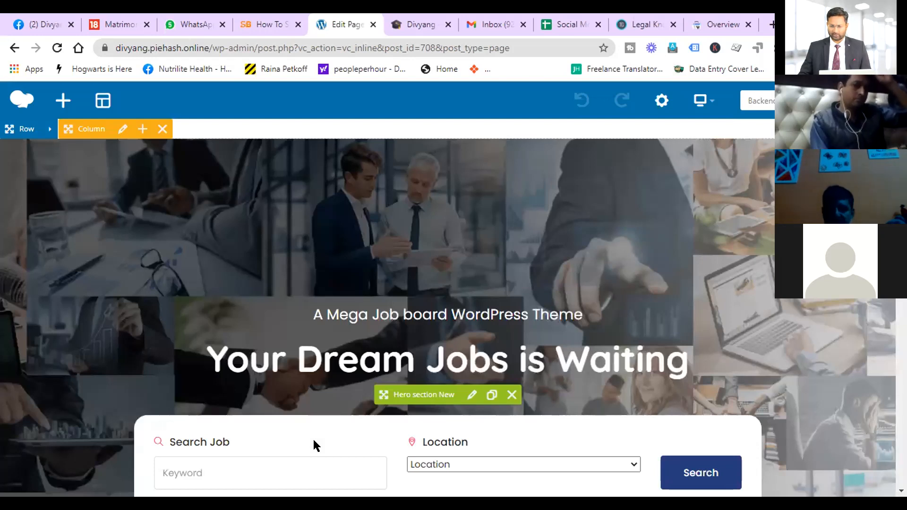
Step: Delete the Pricing element containing the Premium, Gold Package and Standard plans from the Home 3 page
scroll(314, 444, "down", 1)
scroll(387, 307, "down", 5)
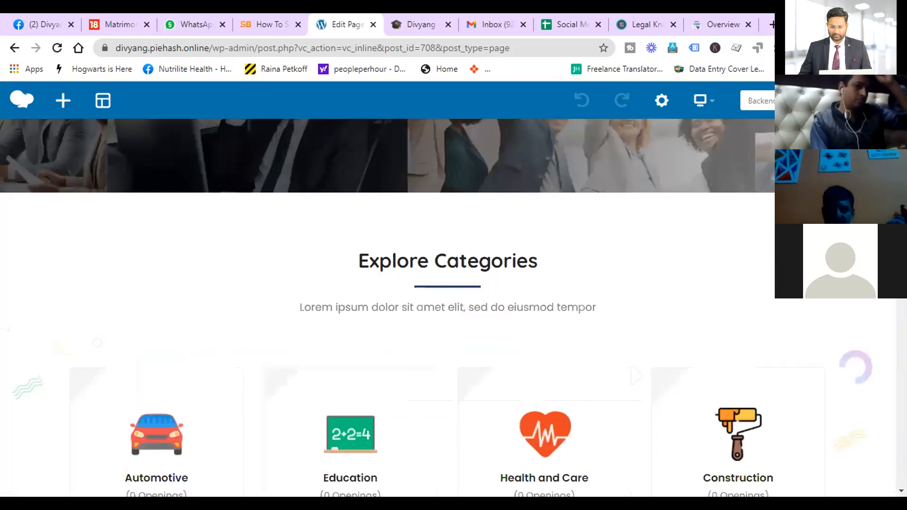
scroll(387, 307, "down", 2)
scroll(195, 253, "down", 2)
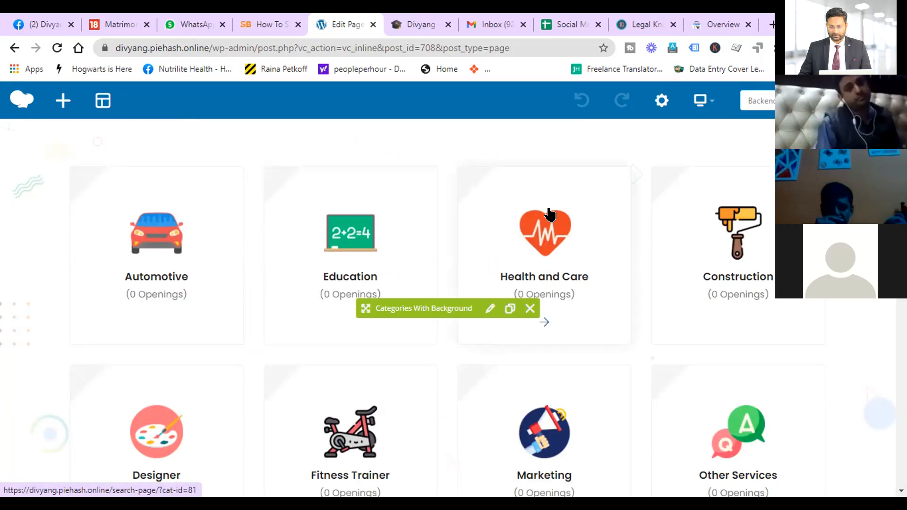
scroll(544, 307, "down", 4)
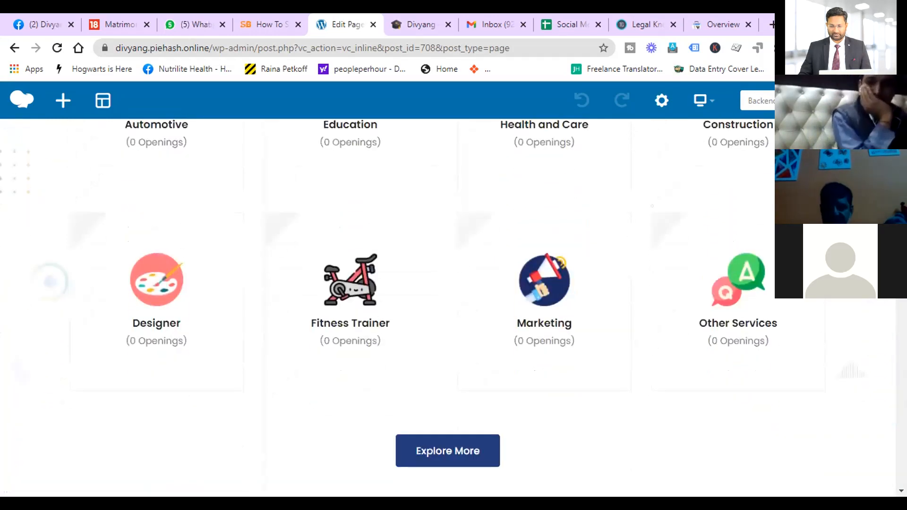
scroll(448, 307, "down", 6)
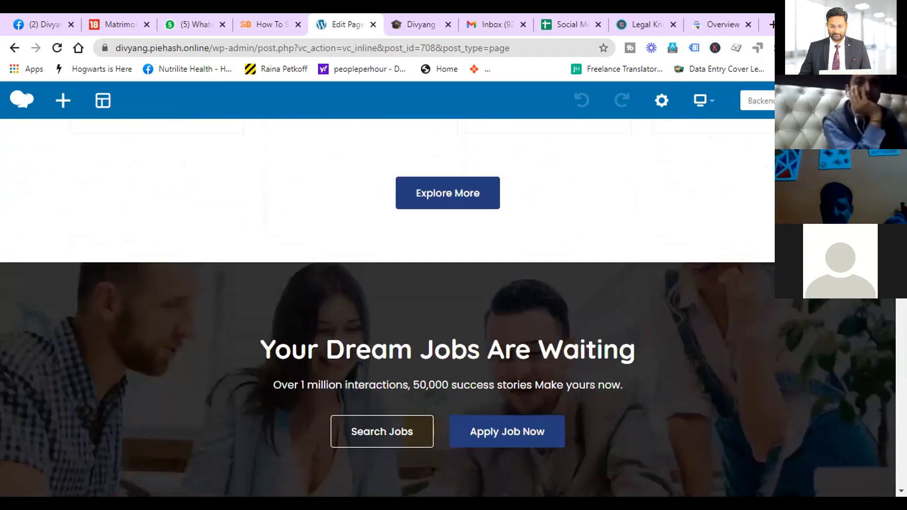
scroll(448, 307, "down", 7)
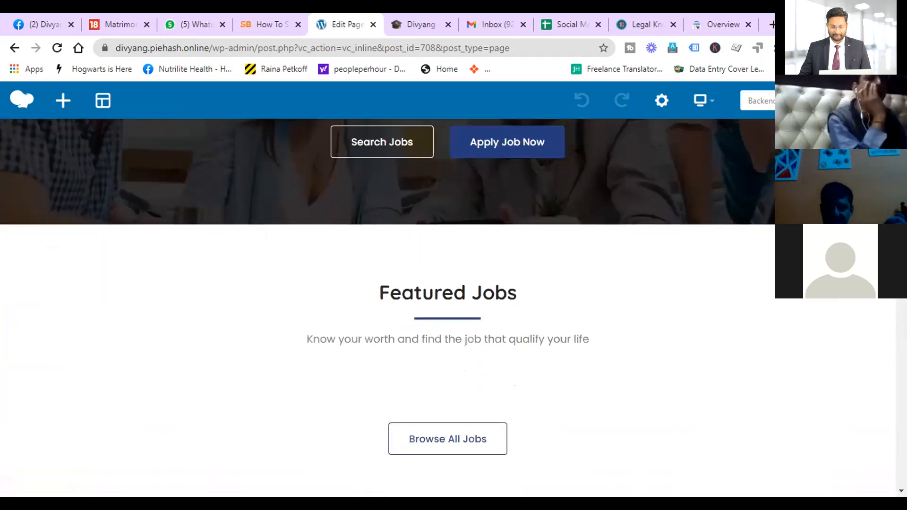
scroll(448, 307, "down", 6)
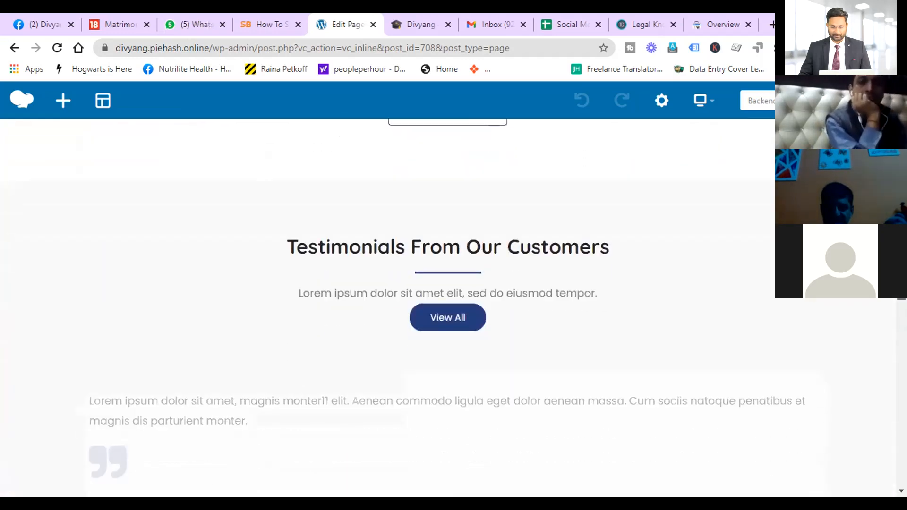
scroll(448, 307, "down", 8)
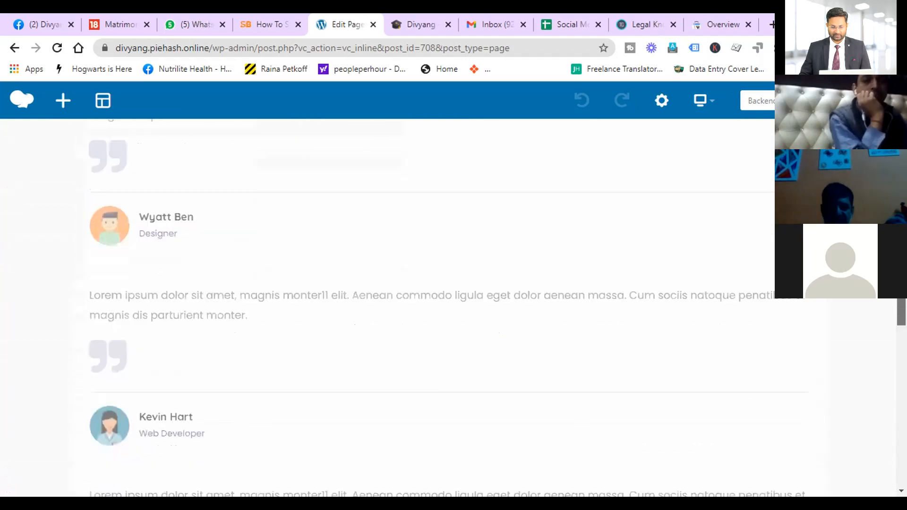
scroll(448, 307, "down", 12)
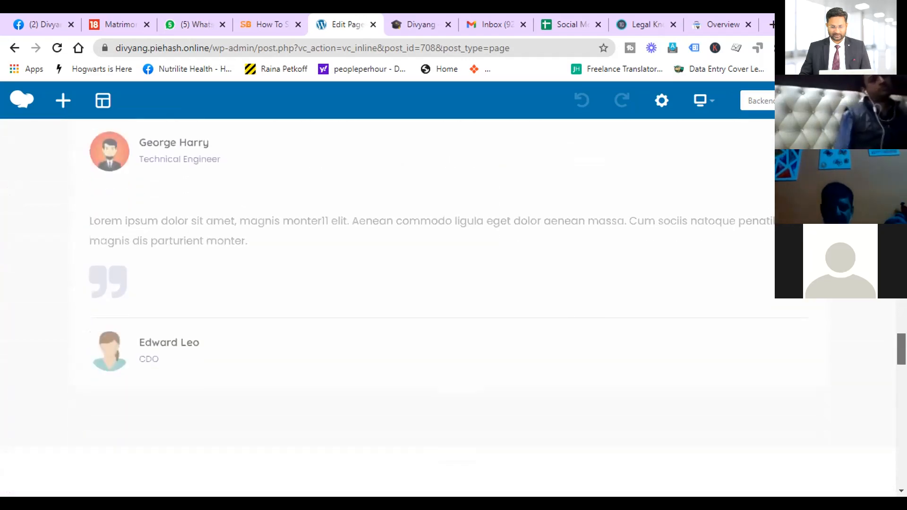
scroll(448, 307, "down", 2)
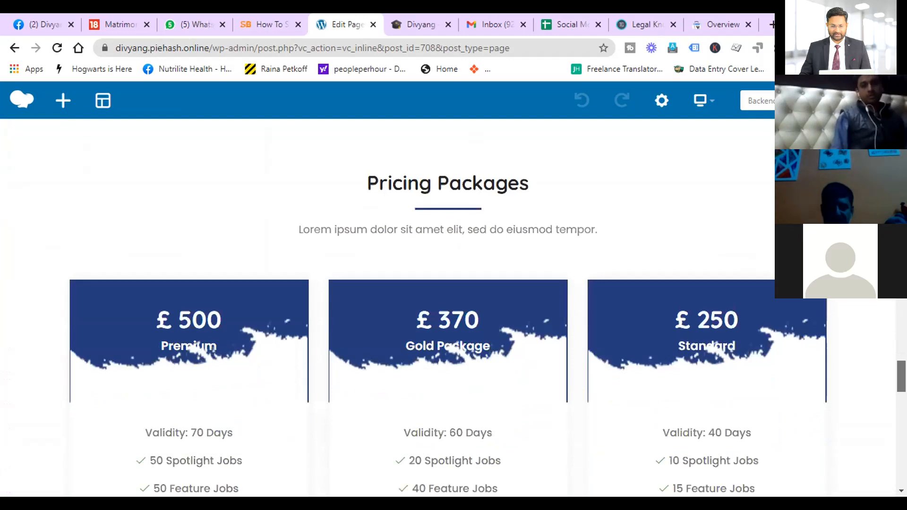
mouse_move(457, 216)
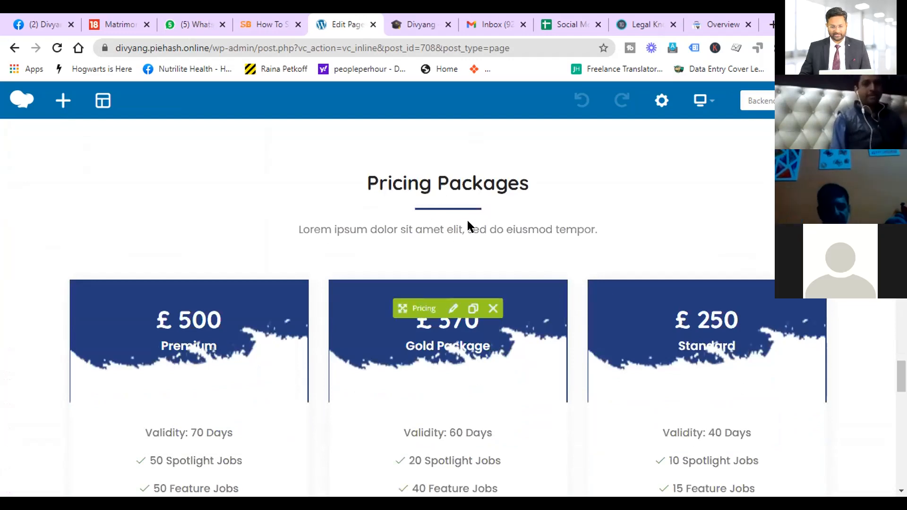
left_click(492, 310)
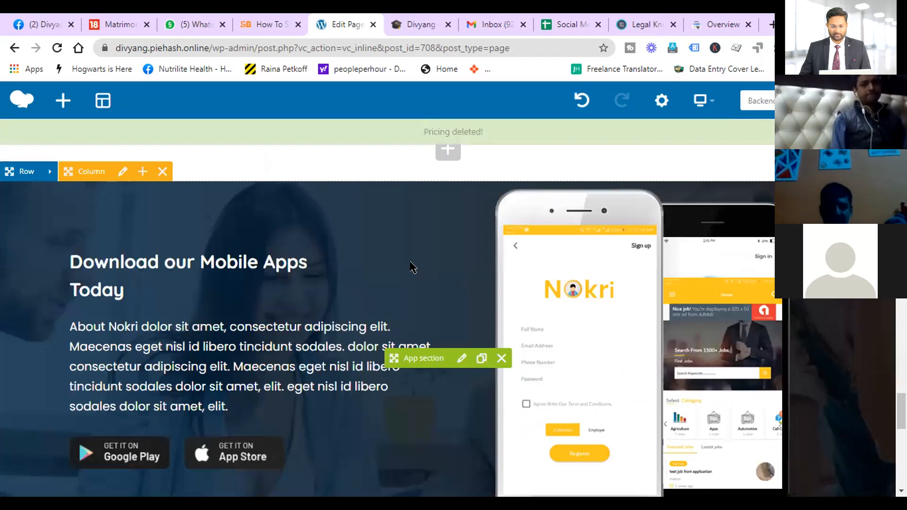
Step: Review the remaining sections of the front page, from the mobile apps section back up to the hero section
scroll(413, 267, "up", 10)
scroll(534, 259, "up", 10)
scroll(561, 256, "down", 10)
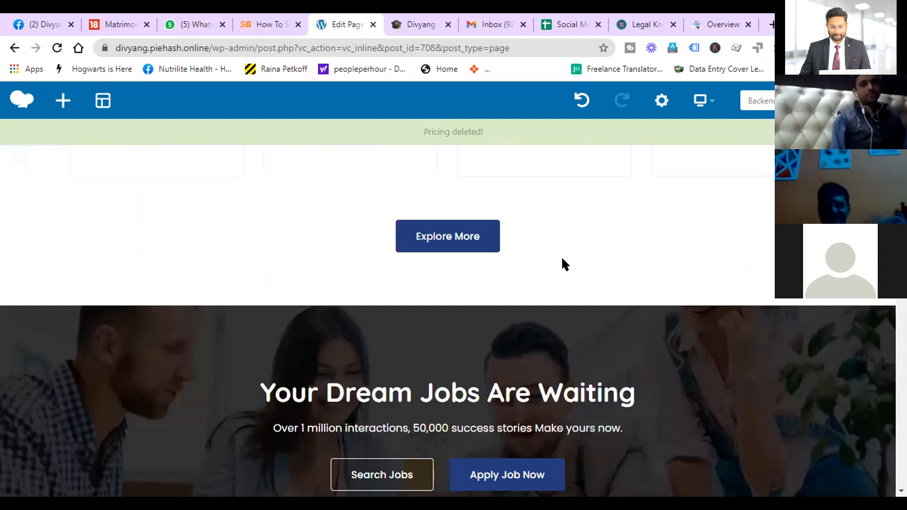
scroll(562, 257, "up", 5)
scroll(561, 258, "up", 8)
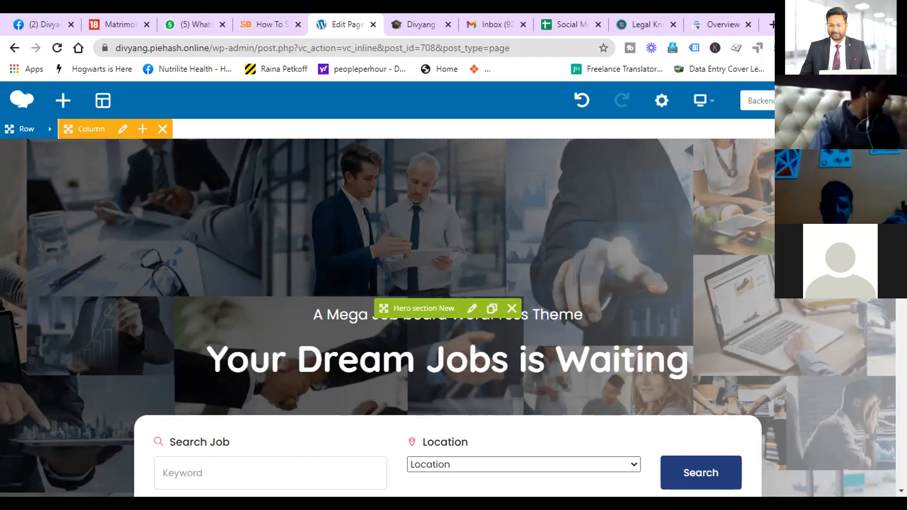
Step: View the elements available for insertion between the hero section and Explore Categories, and close the list without adding one
scroll(666, 191, "down", 2)
scroll(453, 307, "down", 10)
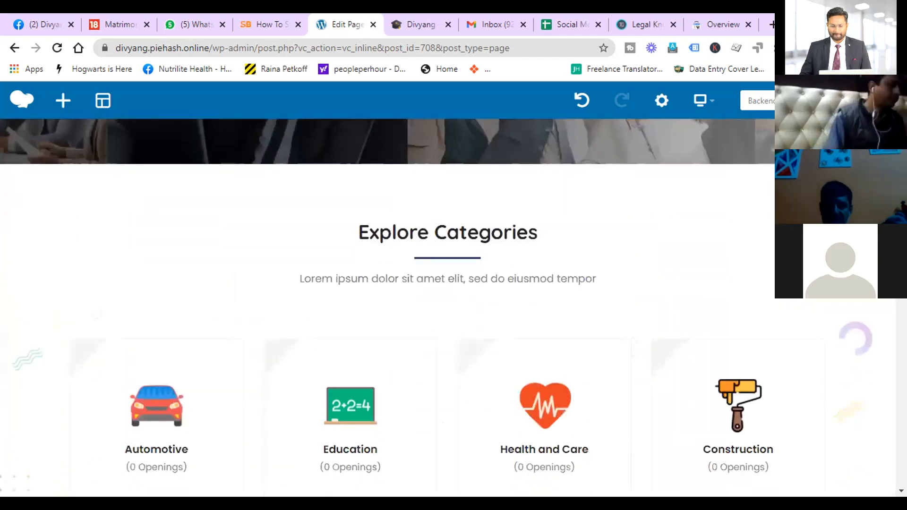
scroll(749, 247, "up", 4)
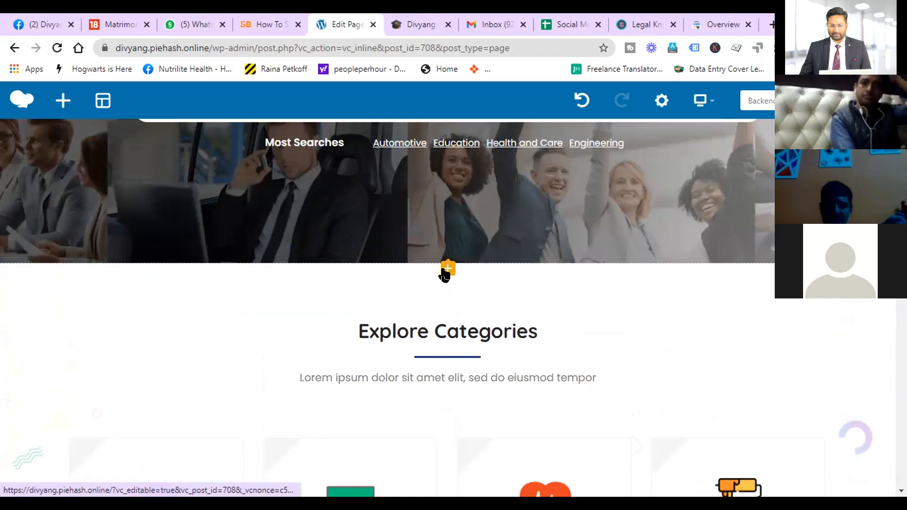
left_click(444, 273)
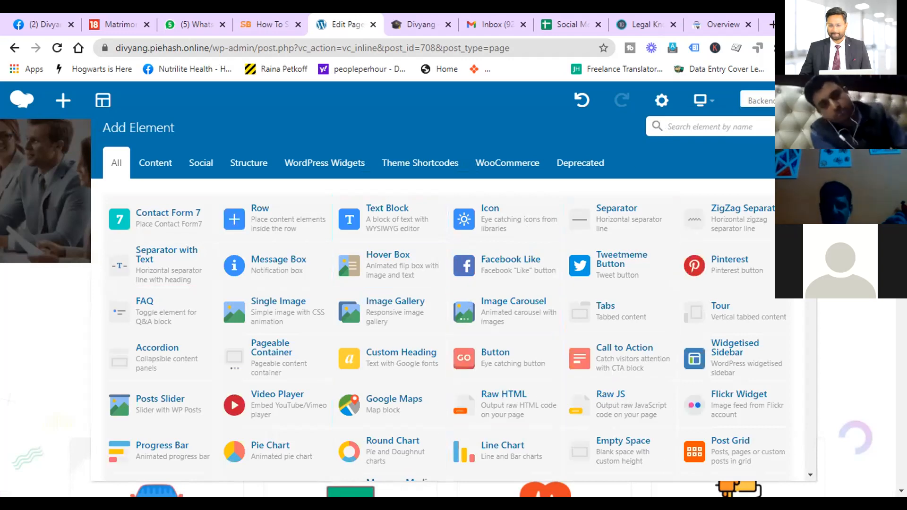
left_click(802, 127)
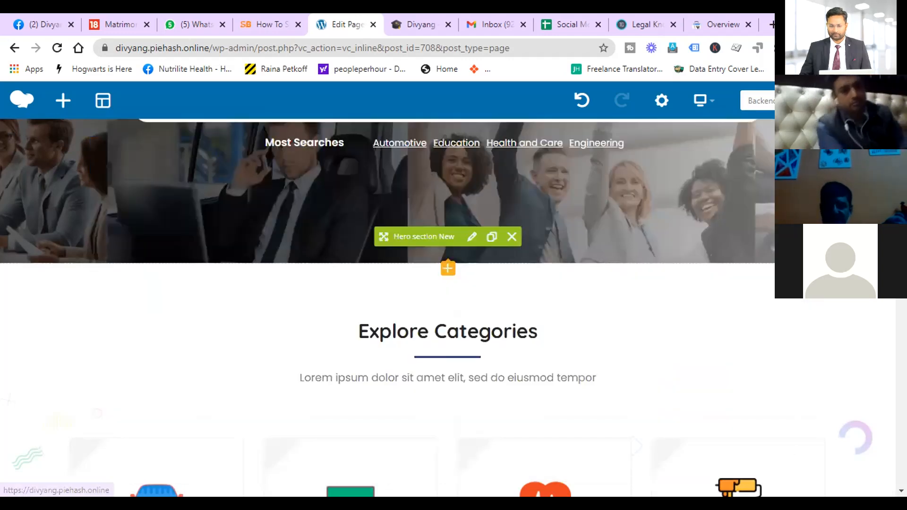